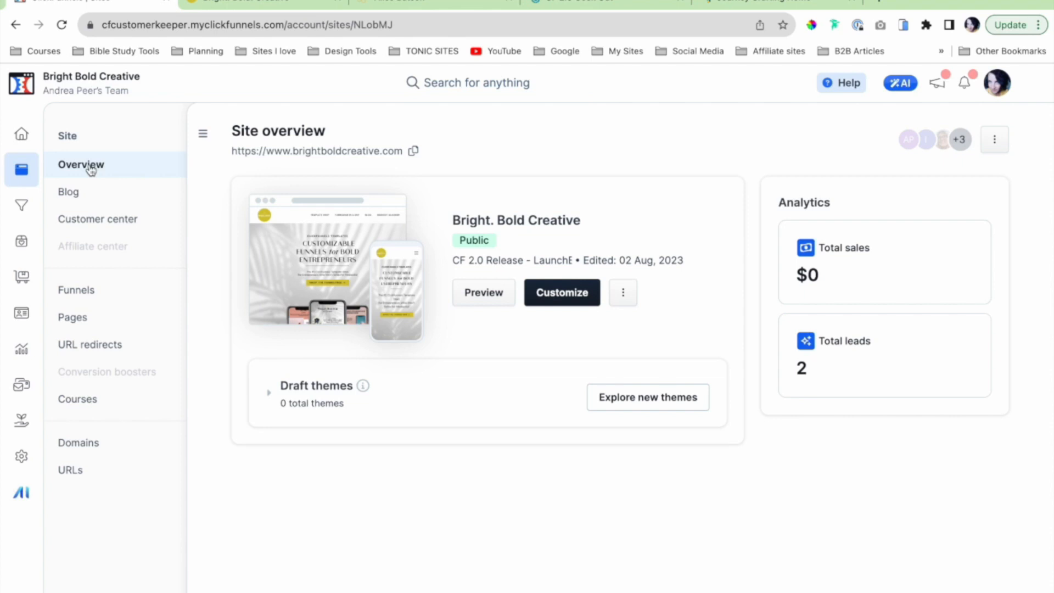
Open the site theme for customizing, go to its Blog category page and hide the list of theme pages.
left_click(555, 305)
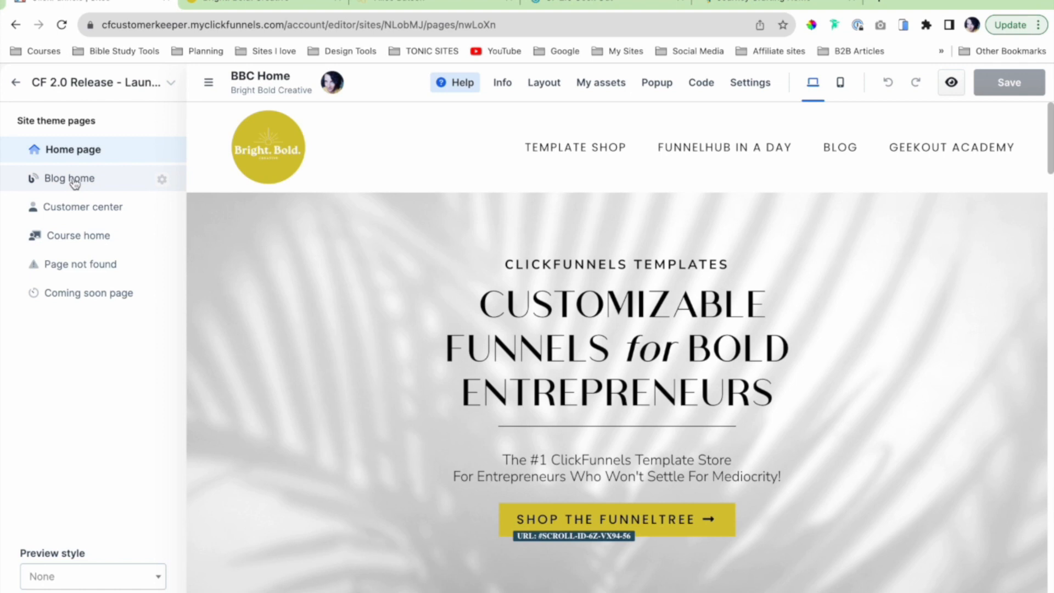
left_click(75, 183)
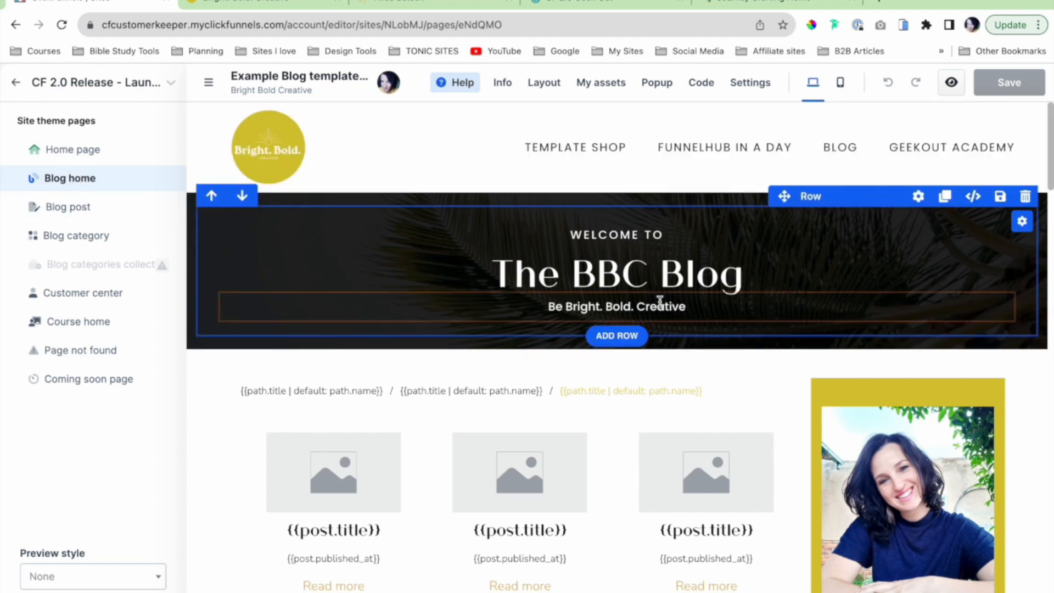
left_click(76, 236)
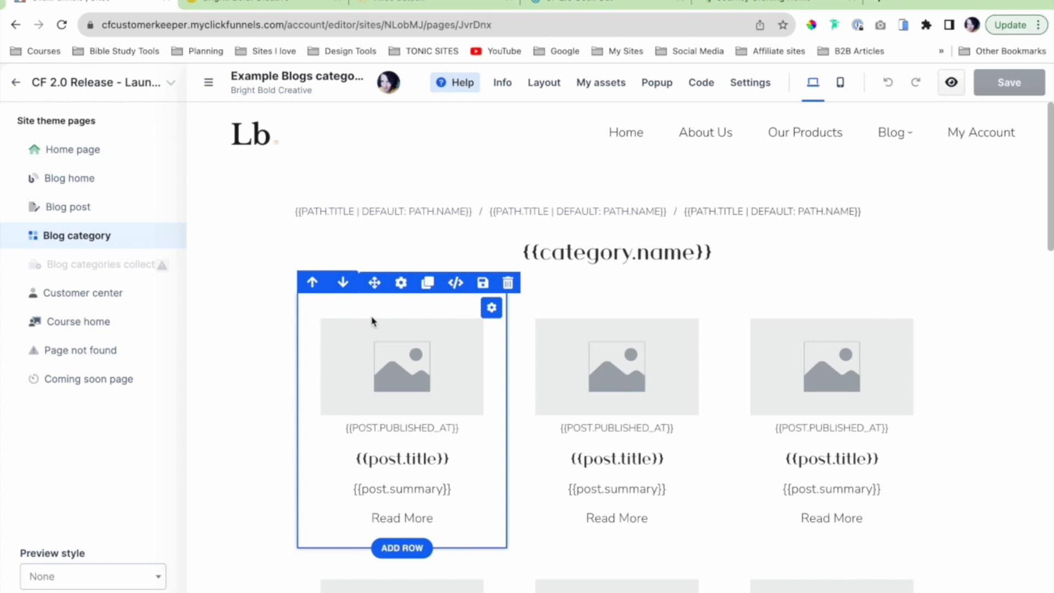
left_click(208, 83)
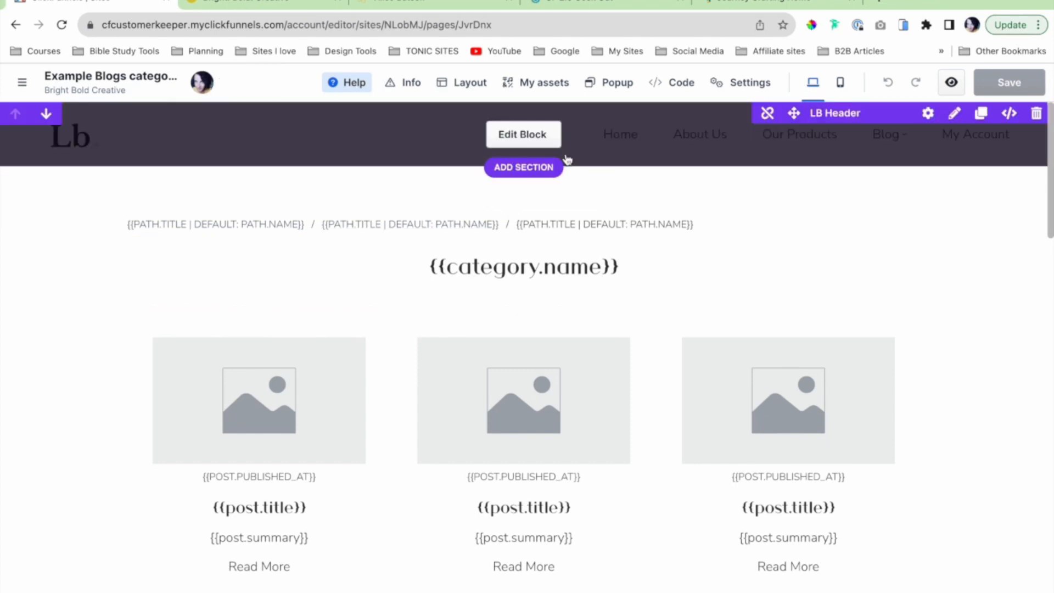
Delete the LB Header and LB Footer blocks from the blog category page.
left_click(1036, 113)
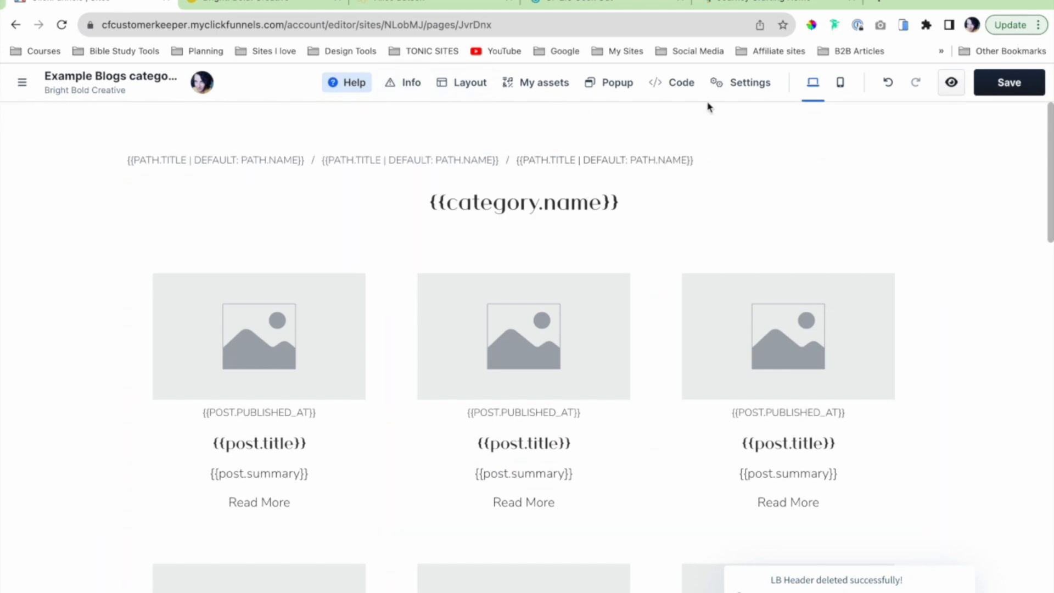
left_click(753, 94)
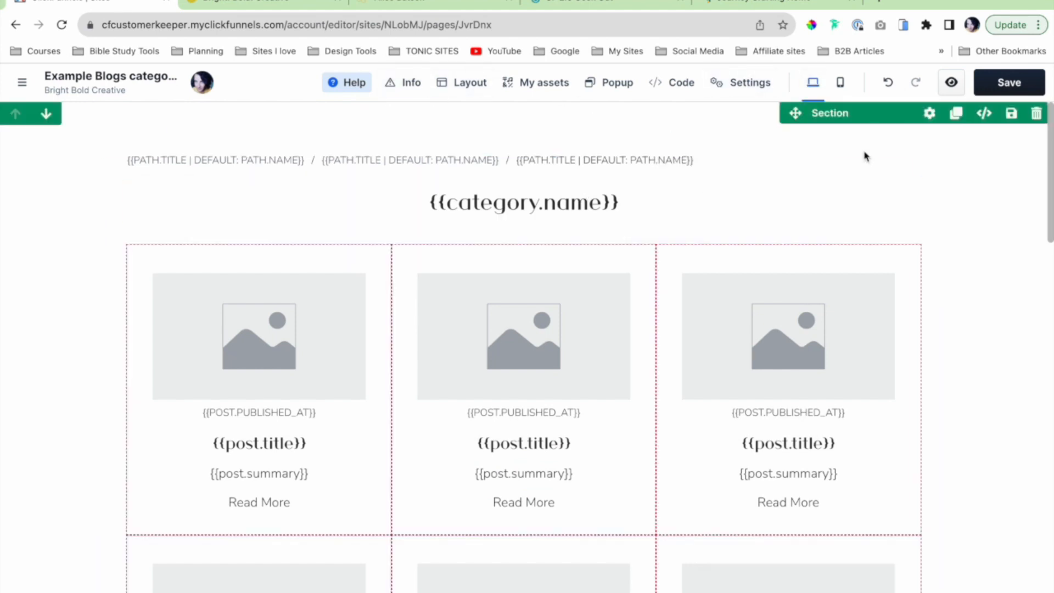
scroll(865, 157, "down", 7)
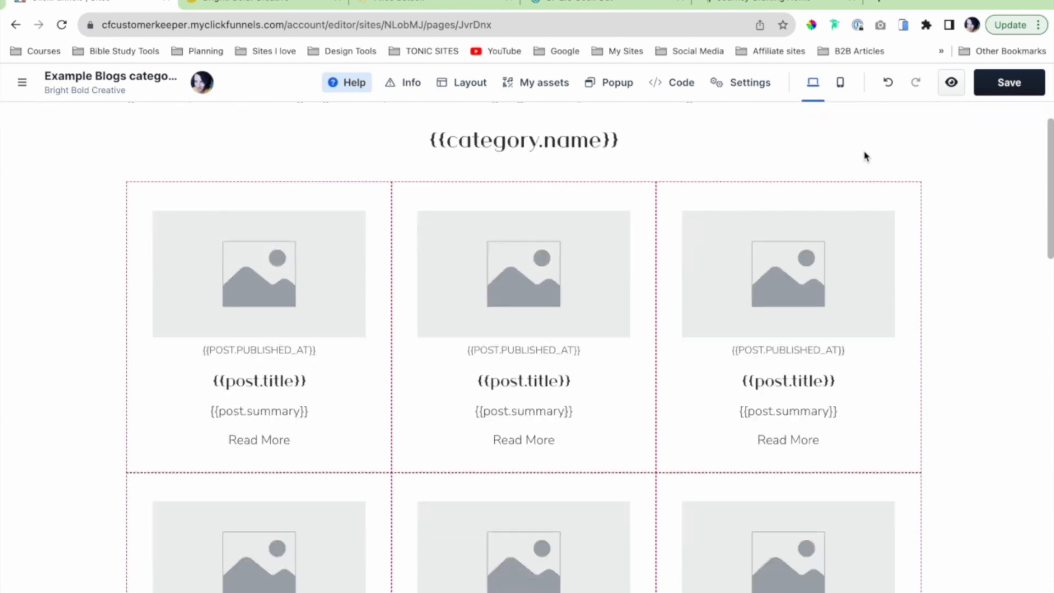
scroll(865, 156, "down", 4)
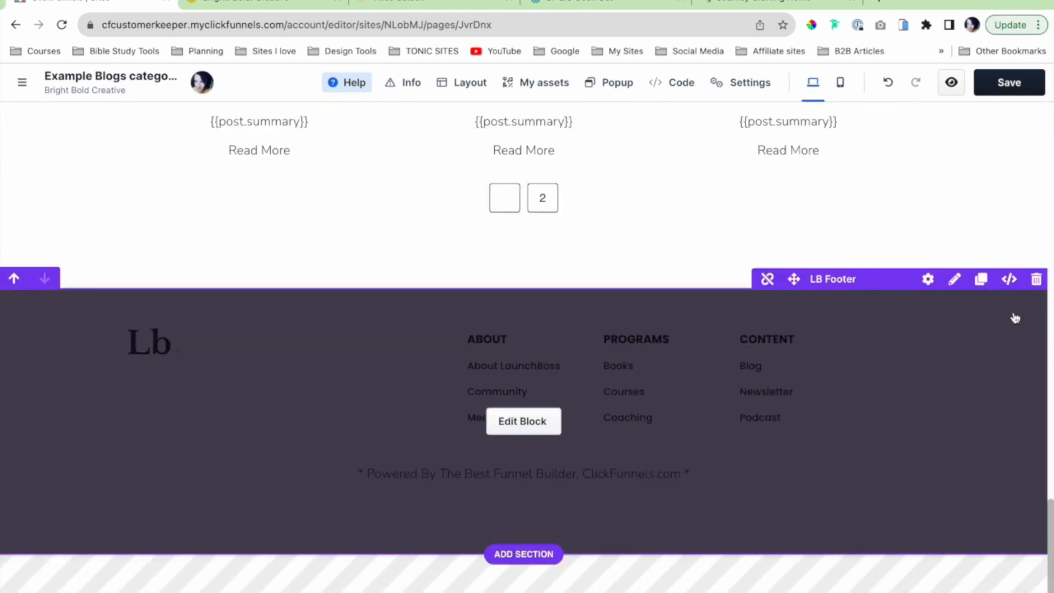
left_click(1036, 278)
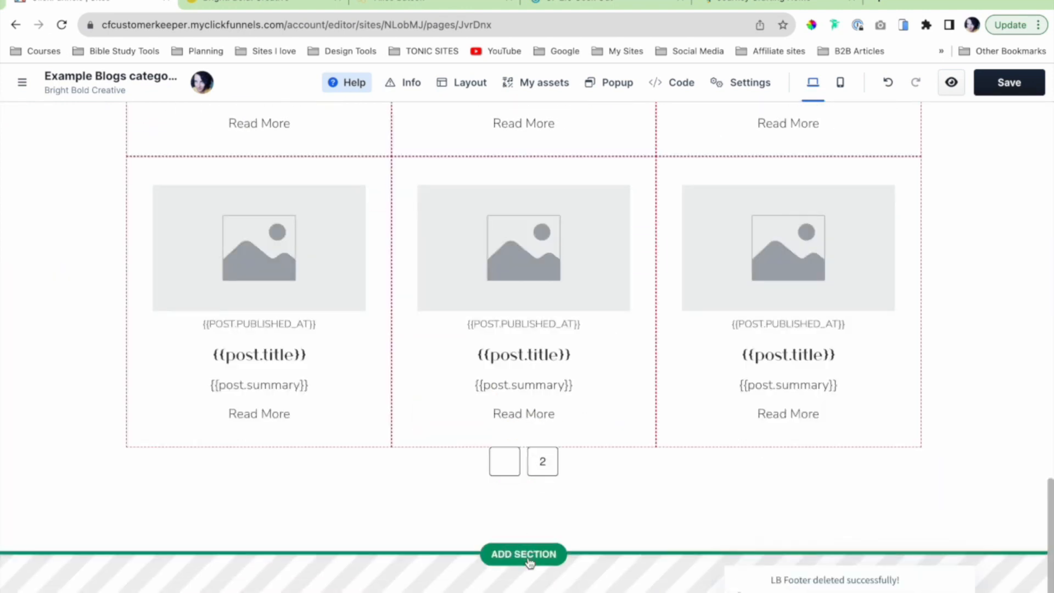
Add the branded universal blocks LB Header and the yellow LB Footer as new sections at the end of the page.
left_click(525, 553)
left_click(1016, 122)
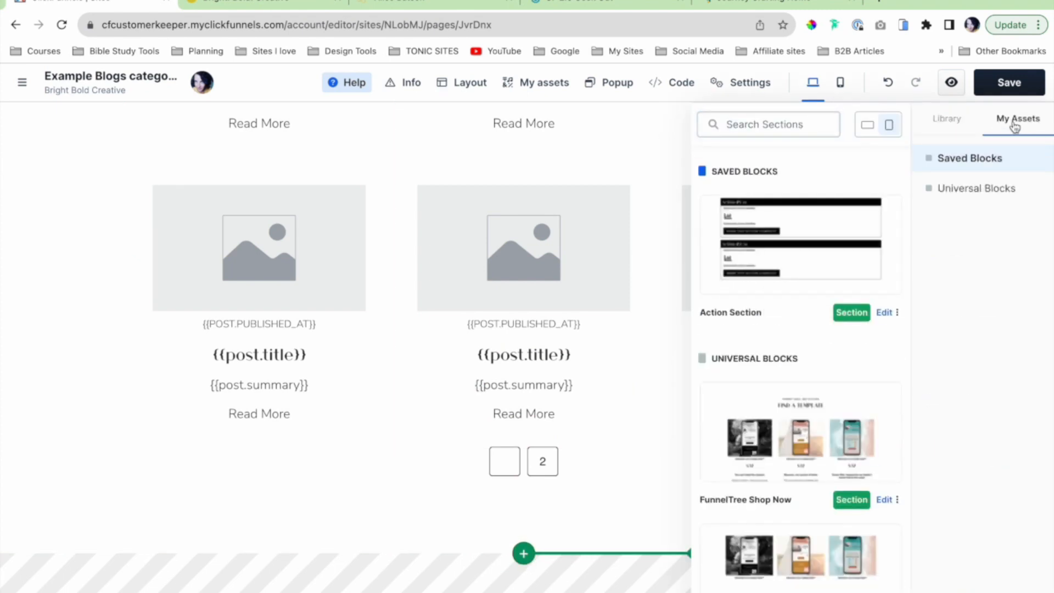
scroll(814, 392, "down", 1)
scroll(814, 392, "down", 5)
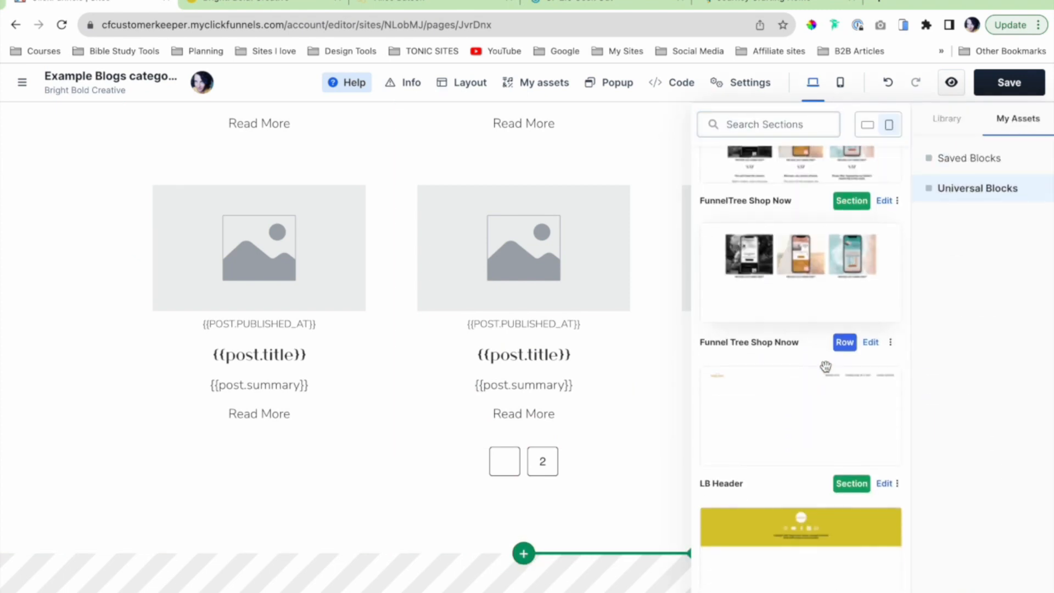
left_click(975, 190)
scroll(838, 449, "down", 3)
scroll(839, 448, "down", 3)
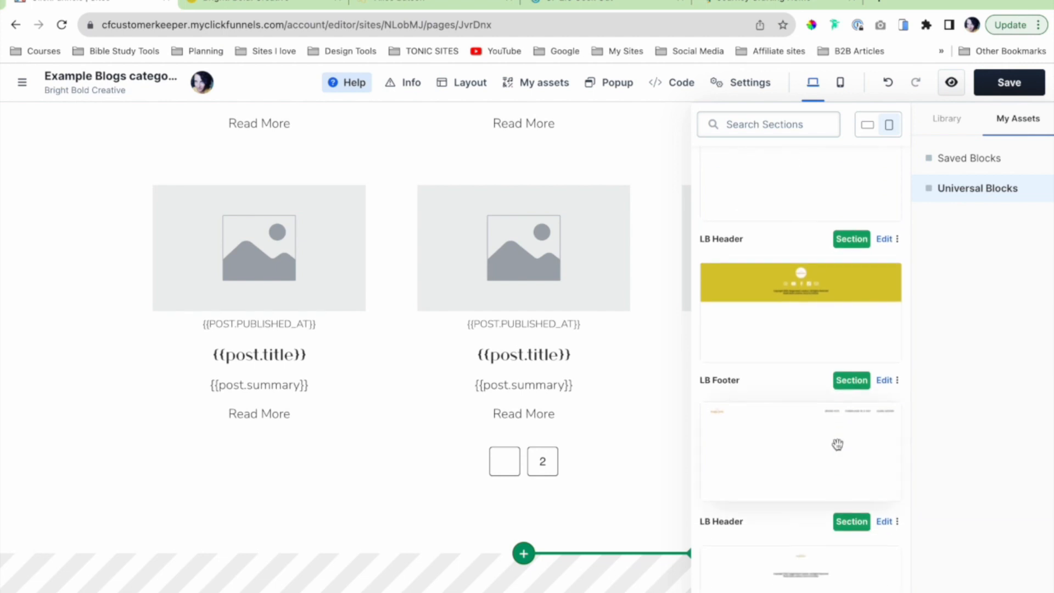
scroll(835, 384, "up", 3)
scroll(786, 309, "down", 1)
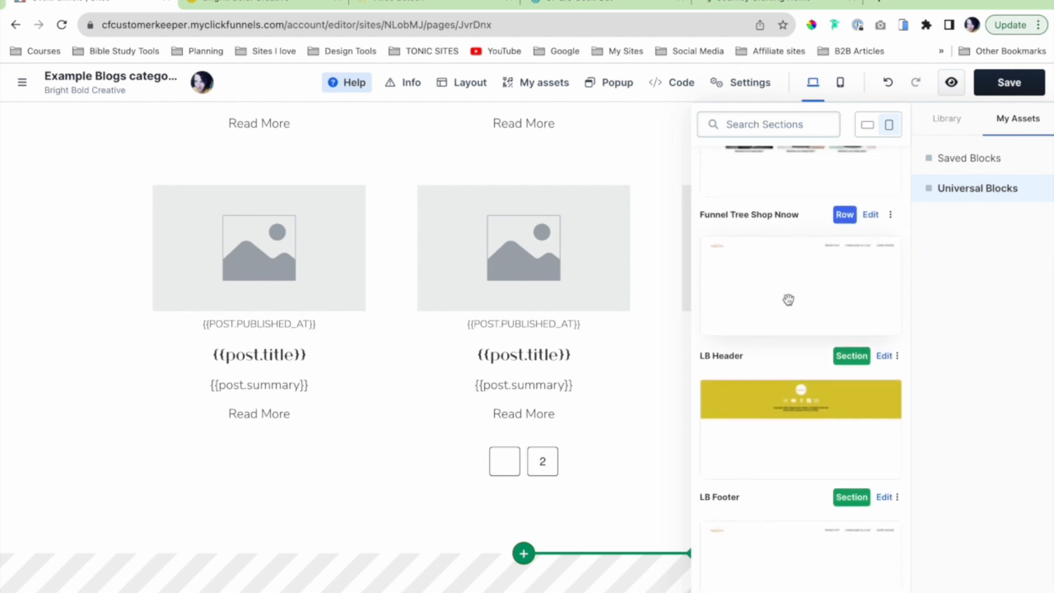
left_click(824, 325)
left_click(812, 412)
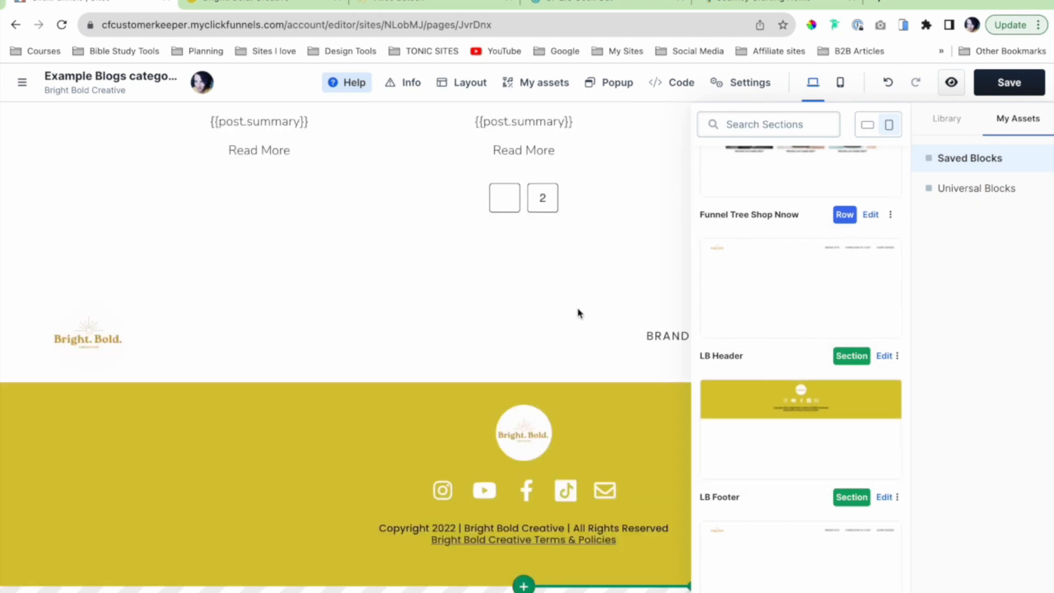
Move the LB Header section to the top of the blog category page and save the page.
left_click(586, 336)
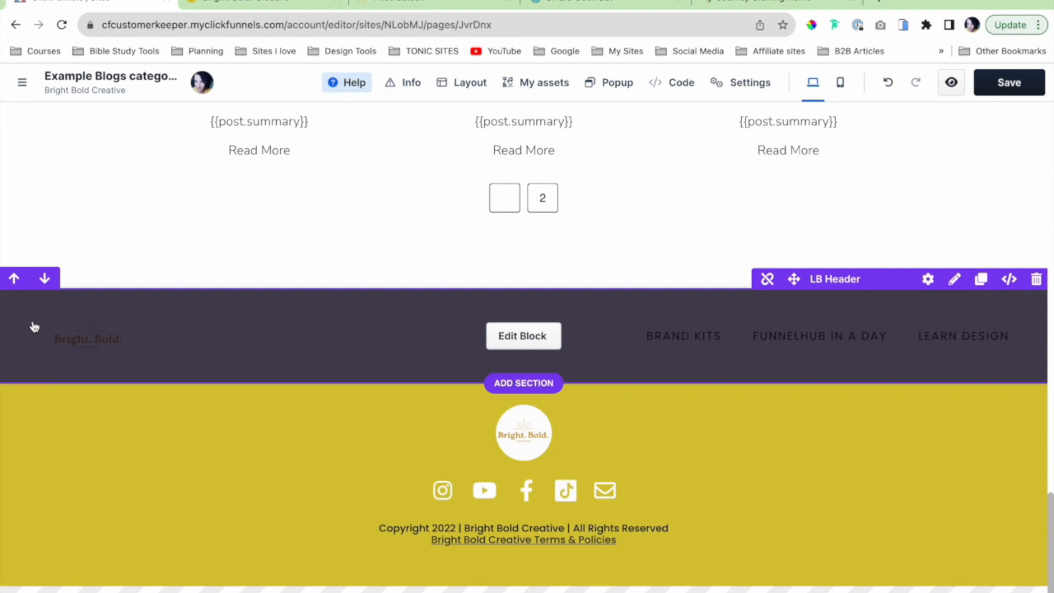
left_click(14, 278)
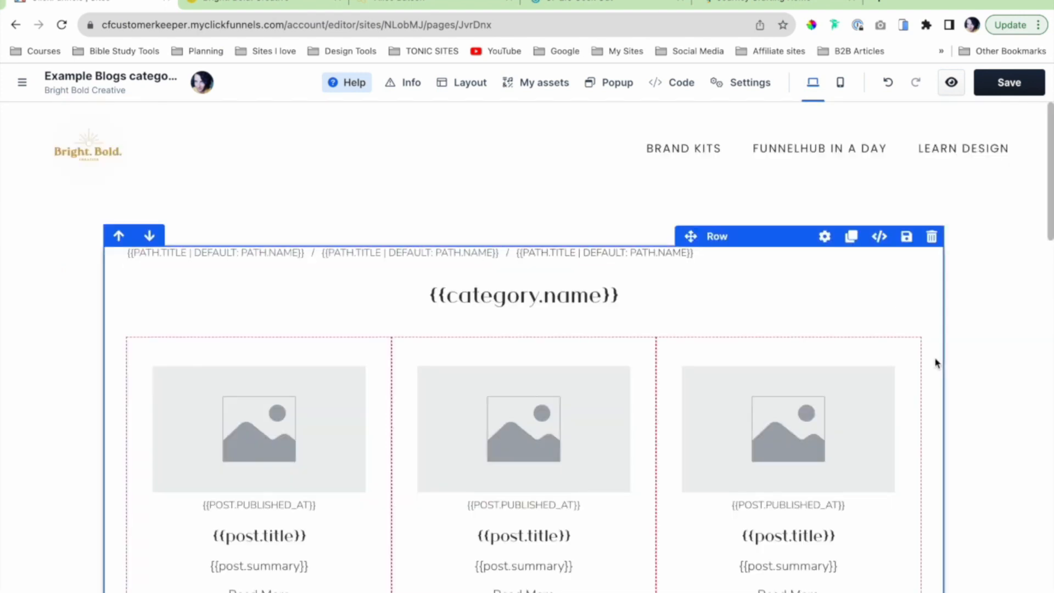
scroll(927, 397, "down", 10)
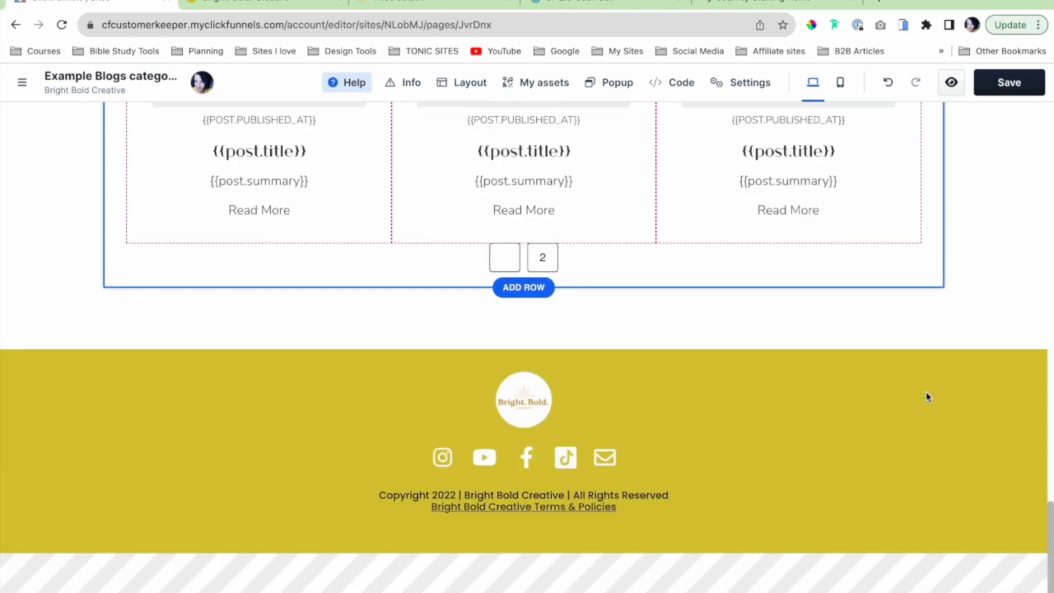
scroll(927, 398, "up", 8)
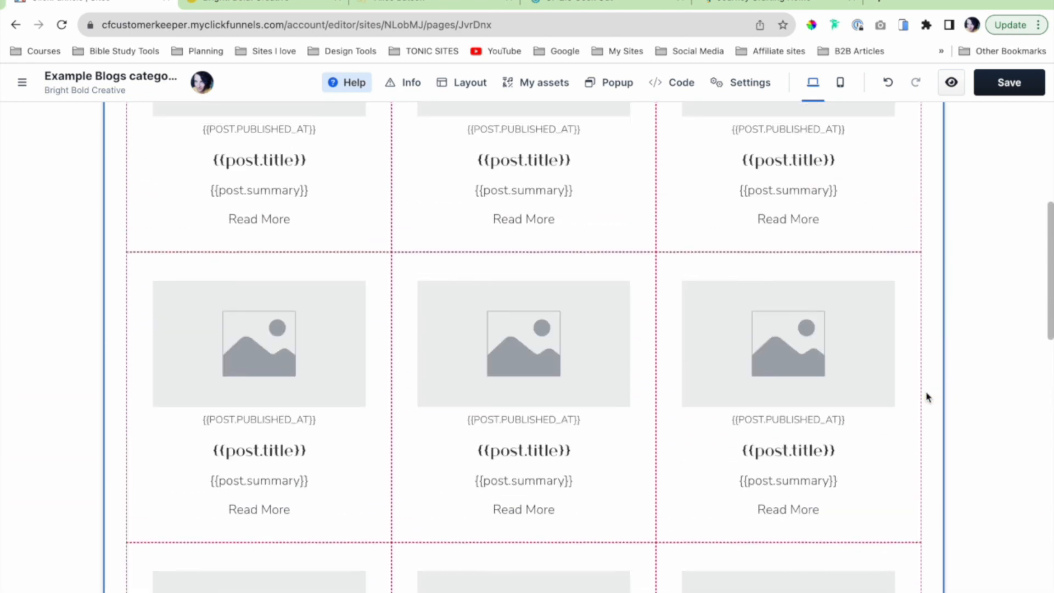
scroll(927, 397, "up", 6)
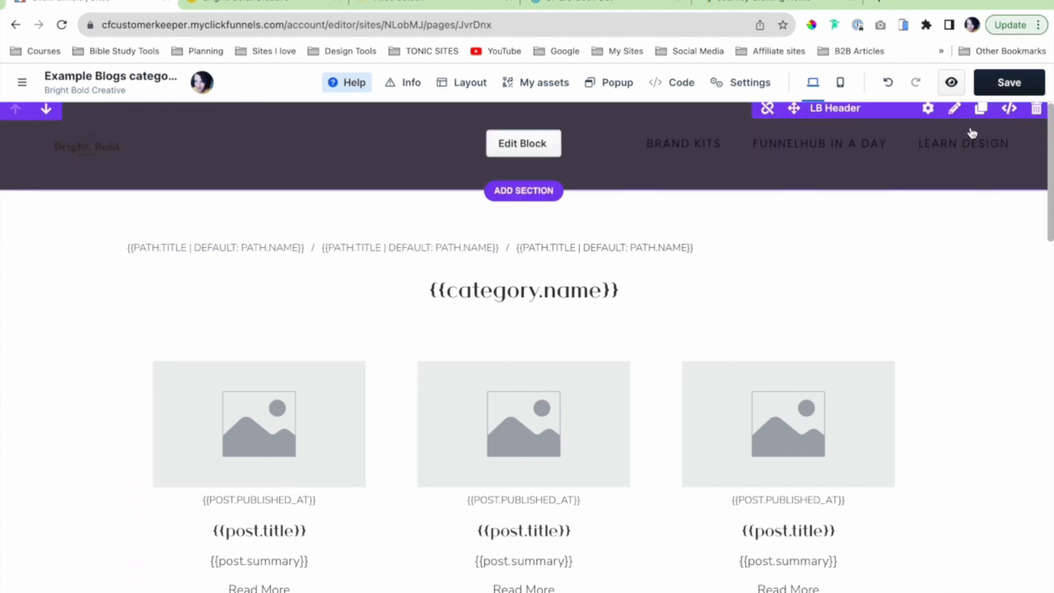
left_click(1002, 87)
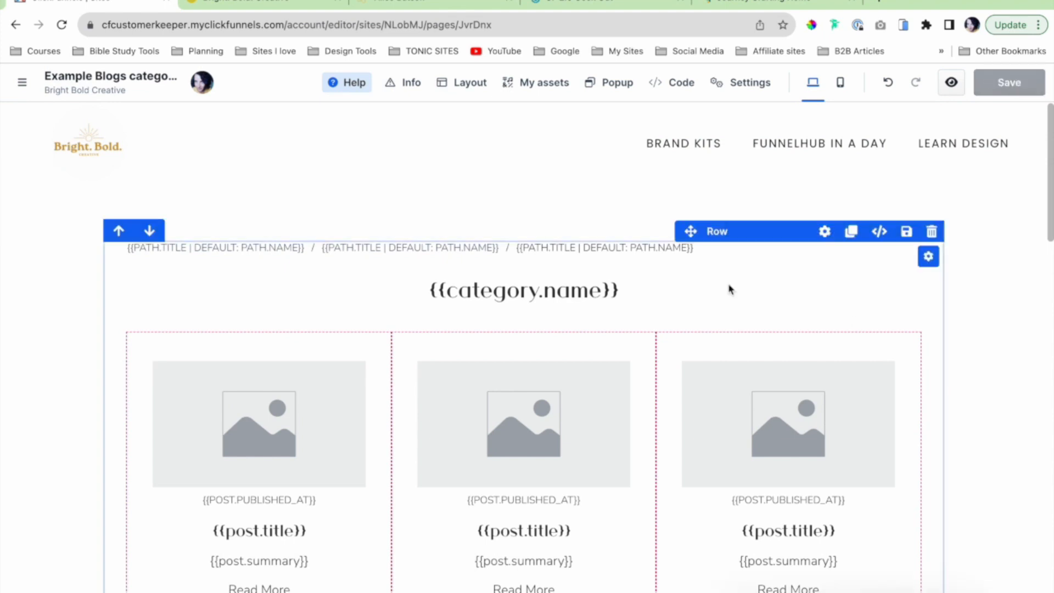
Preview the blog category page in the browser and close the open Bright Bold Creative preview tabs.
scroll(685, 298, "down", 1)
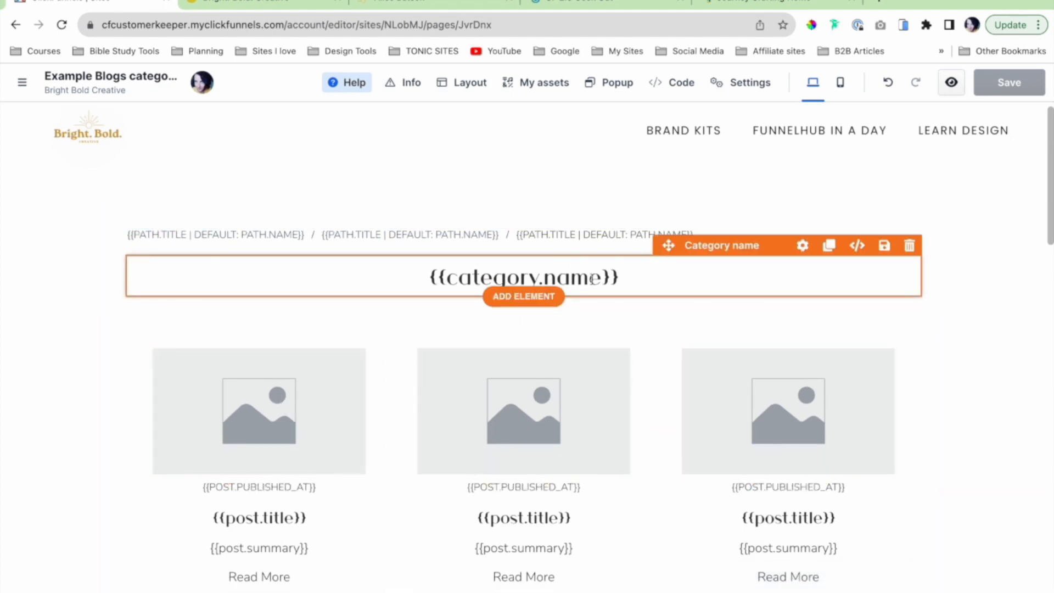
left_click(952, 82)
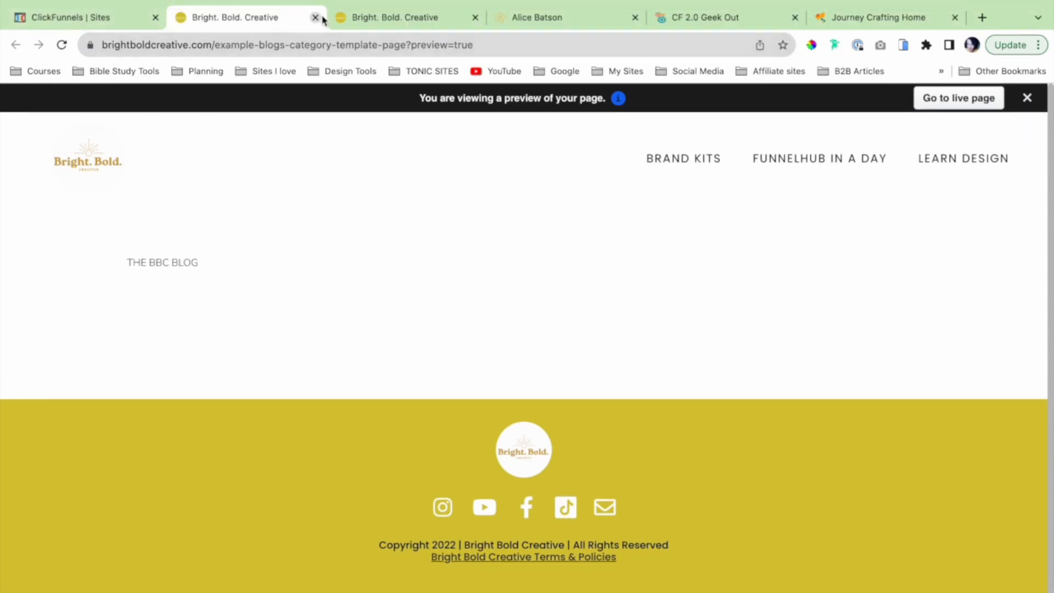
left_click(315, 18)
left_click(316, 18)
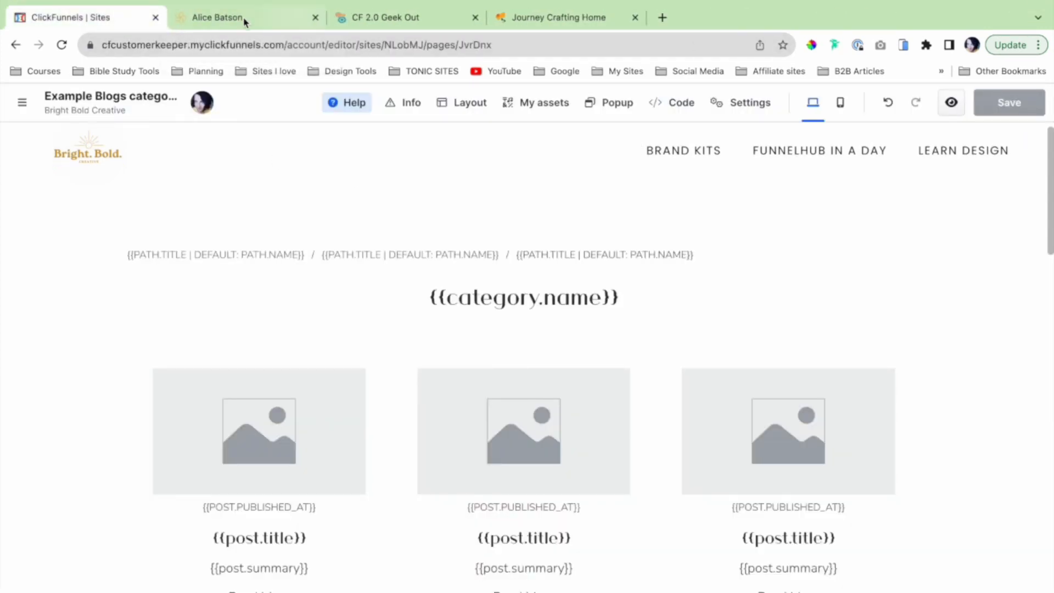
Review the blog category page's breadcrumbs settings and its post grid in the editor.
scroll(524, 164, "down", 2)
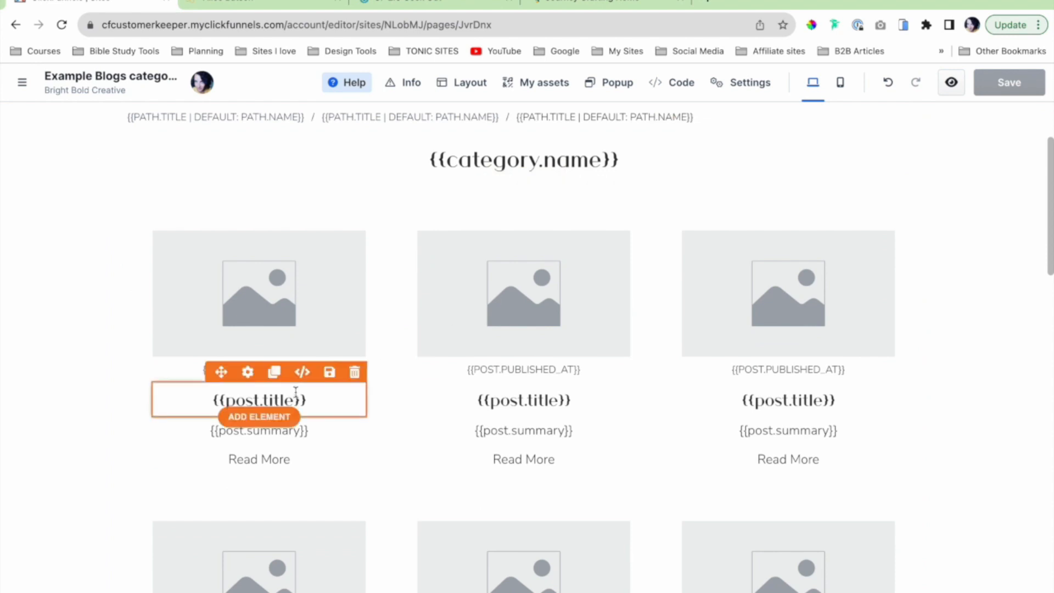
scroll(494, 209, "up", 3)
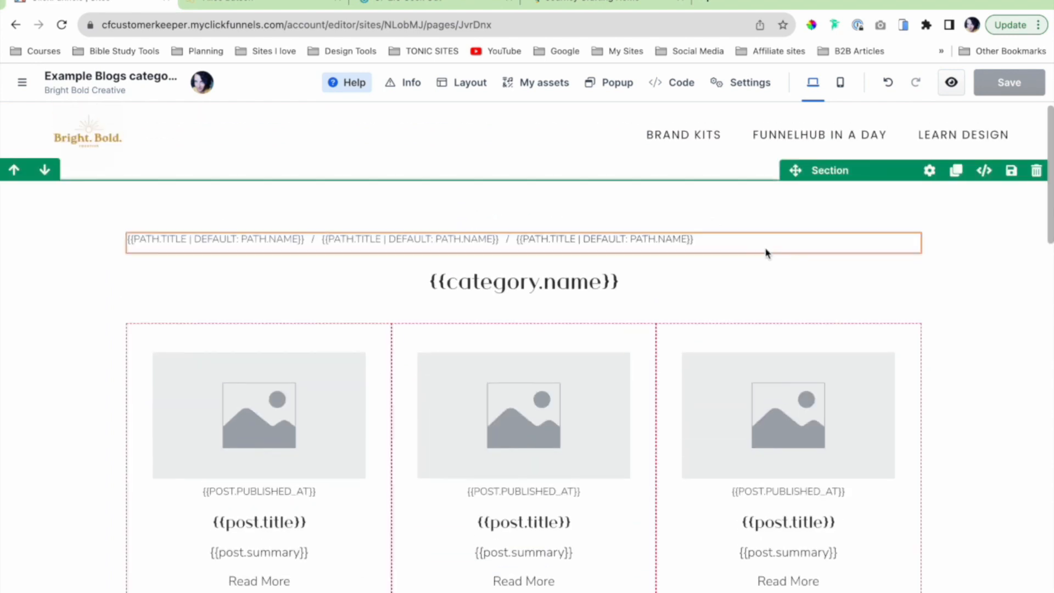
left_click(803, 223)
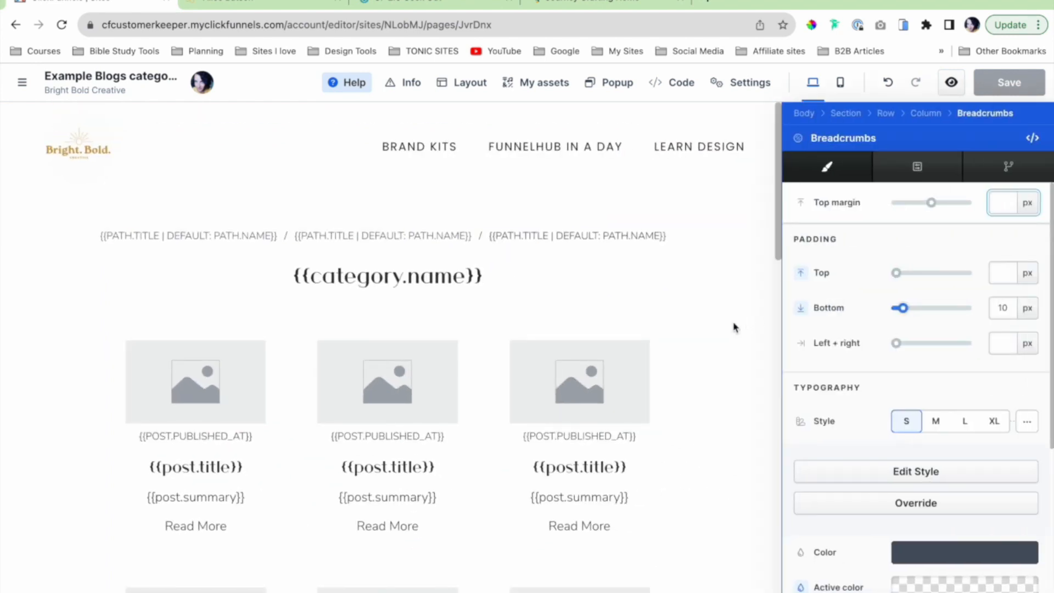
left_click(754, 327)
scroll(849, 353, "down", 10)
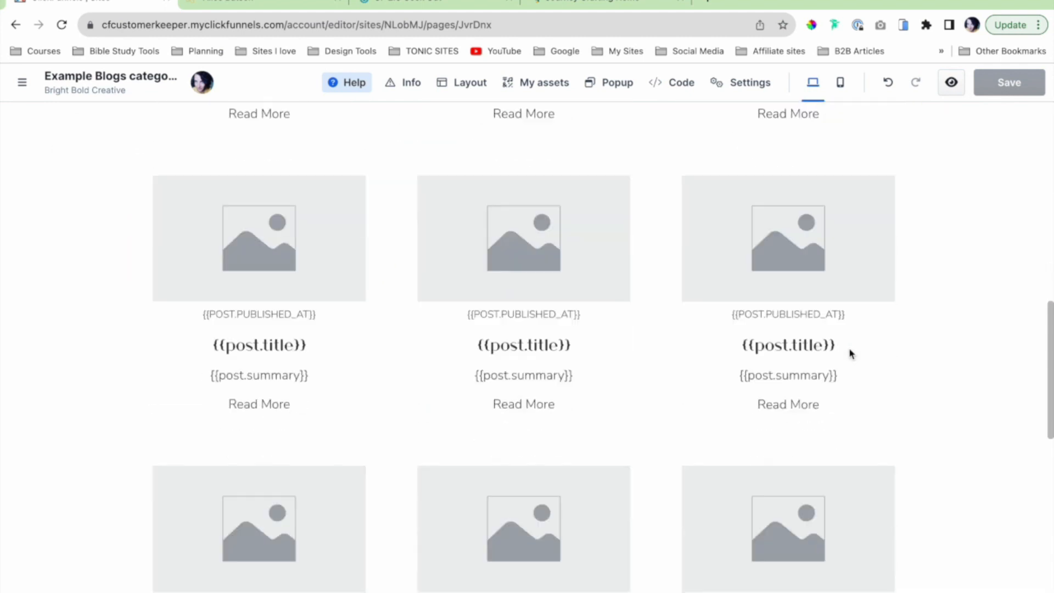
scroll(849, 353, "down", 5)
scroll(850, 353, "up", 15)
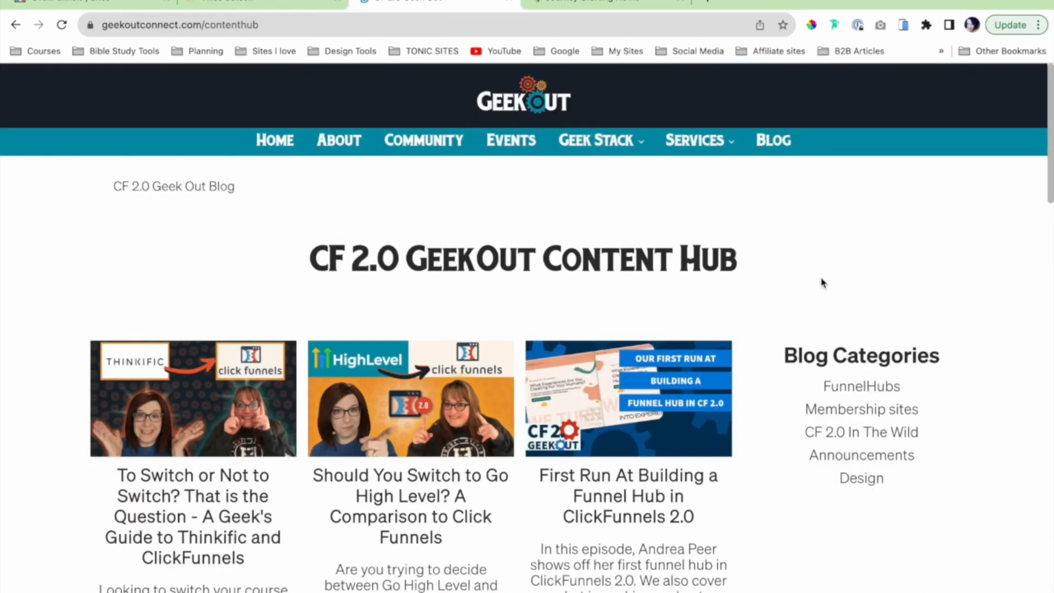
Open the FunnelHubs category on the CF 2.0 GeekOut Content Hub and examine its heading, post grid, community sign-up section and footer.
left_click(848, 391)
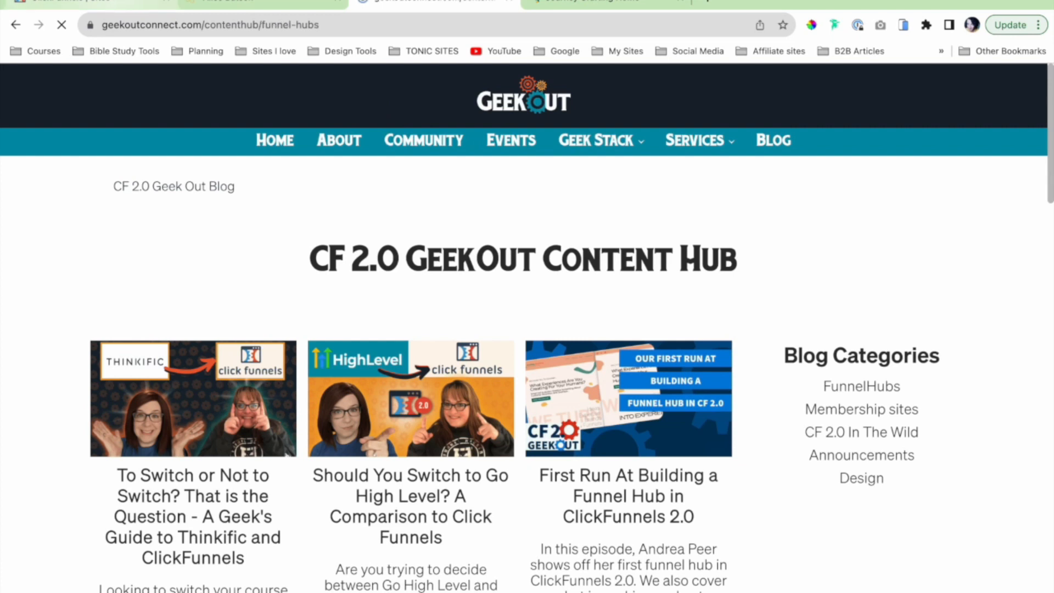
left_click(104, 2)
left_click(442, 4)
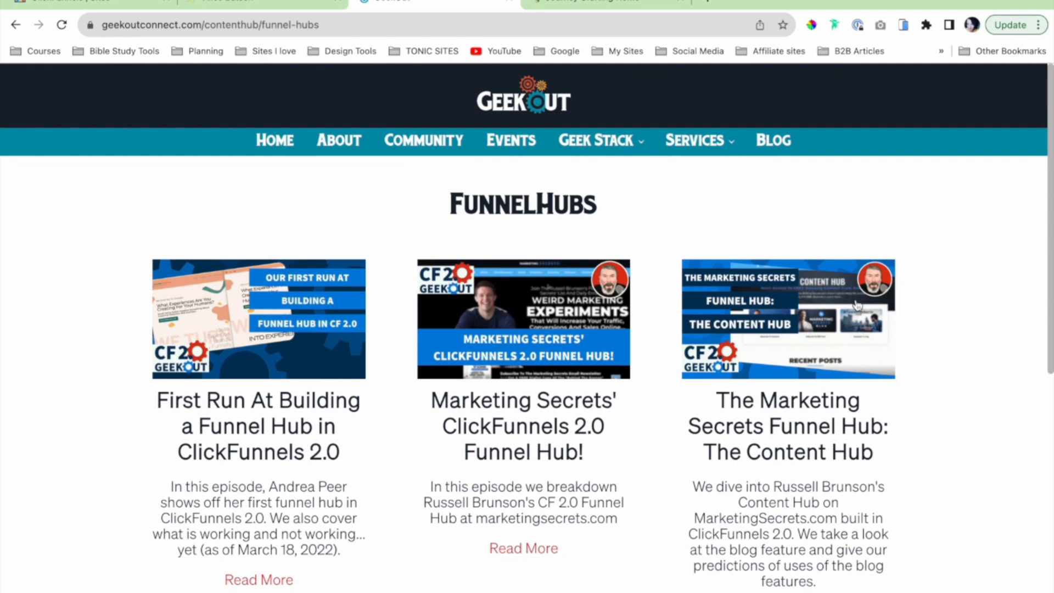
scroll(565, 209, "down", 1)
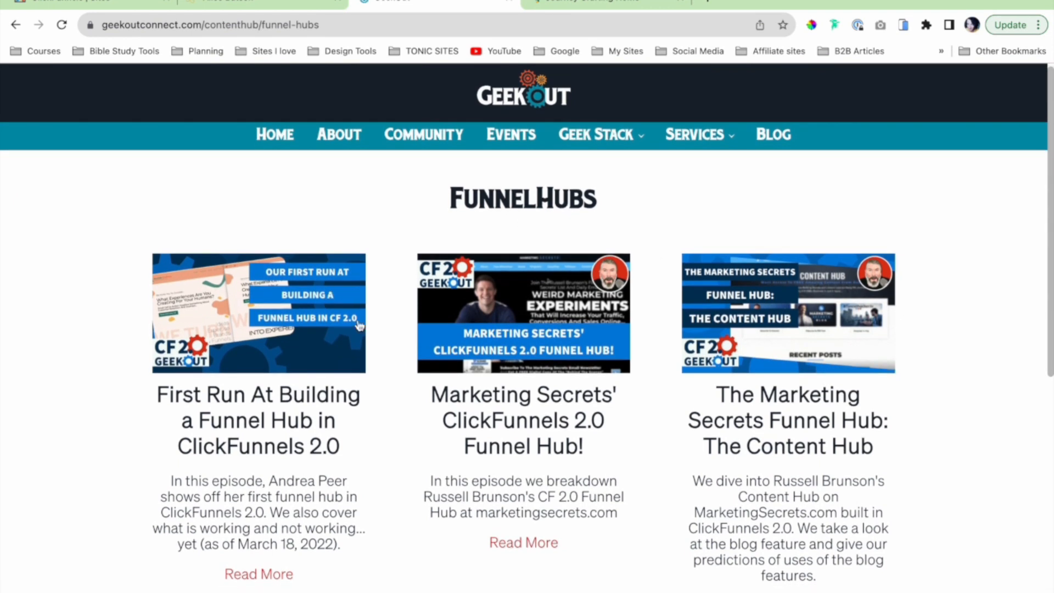
scroll(772, 372, "down", 5)
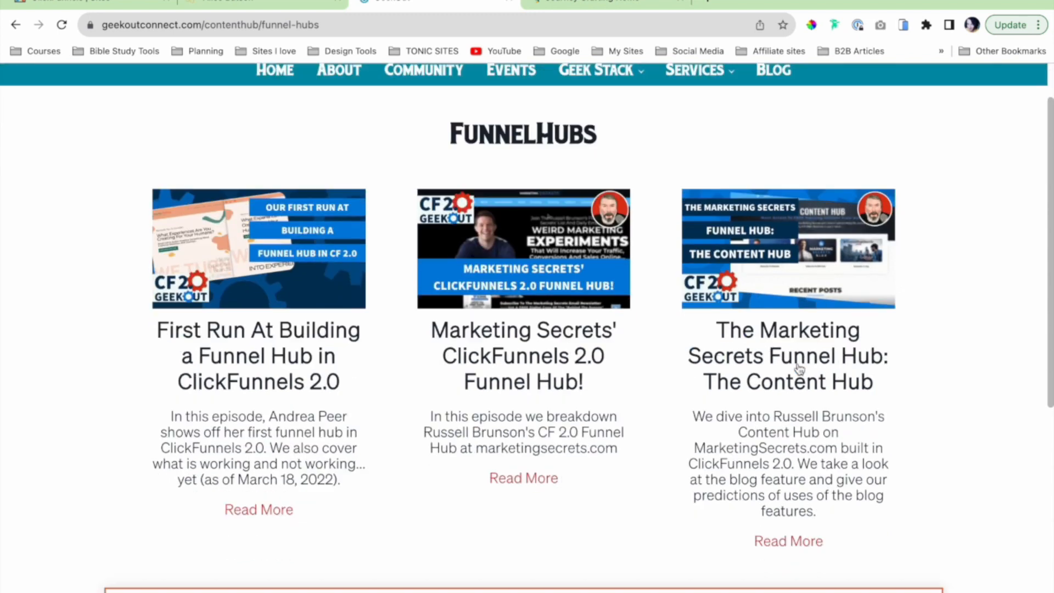
scroll(799, 368, "down", 2)
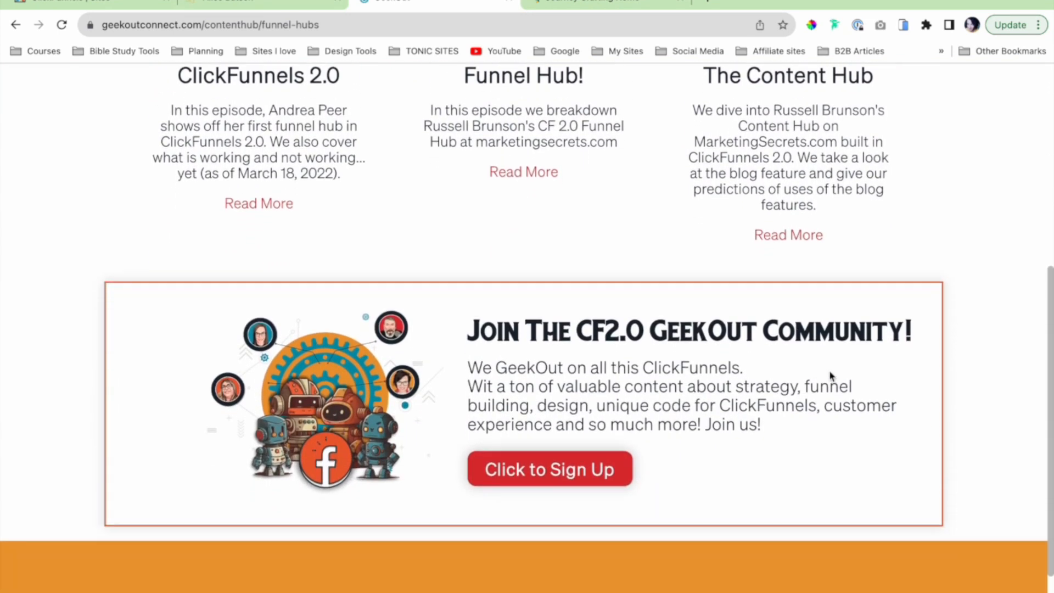
scroll(806, 412, "down", 1)
scroll(805, 415, "down", 1)
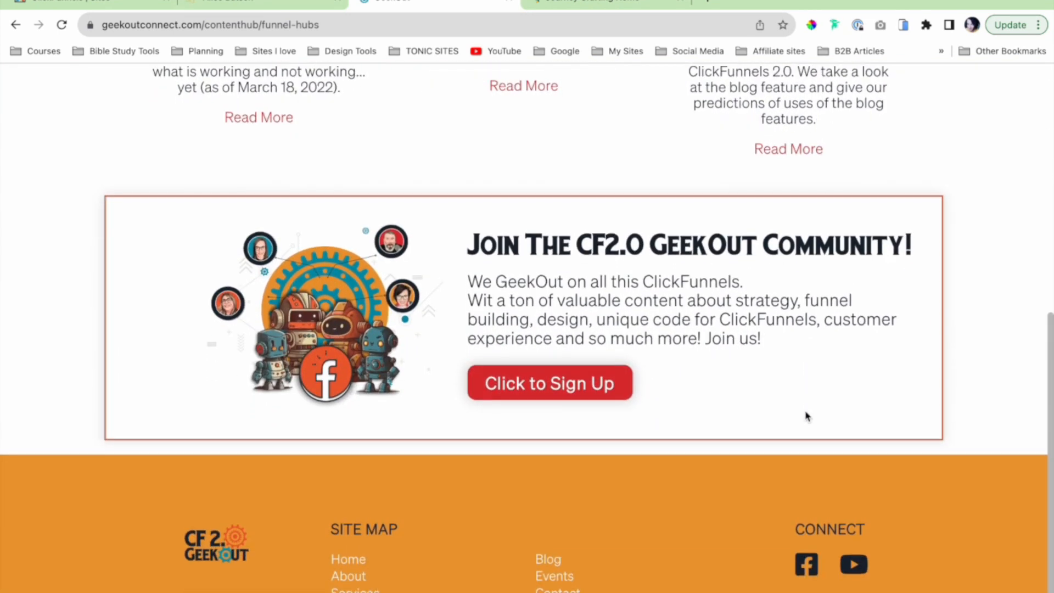
scroll(770, 326, "up", 1)
scroll(772, 324, "down", 1)
scroll(772, 325, "up", 6)
scroll(772, 327, "down", 4)
scroll(772, 328, "up", 6)
left_click(42, 7)
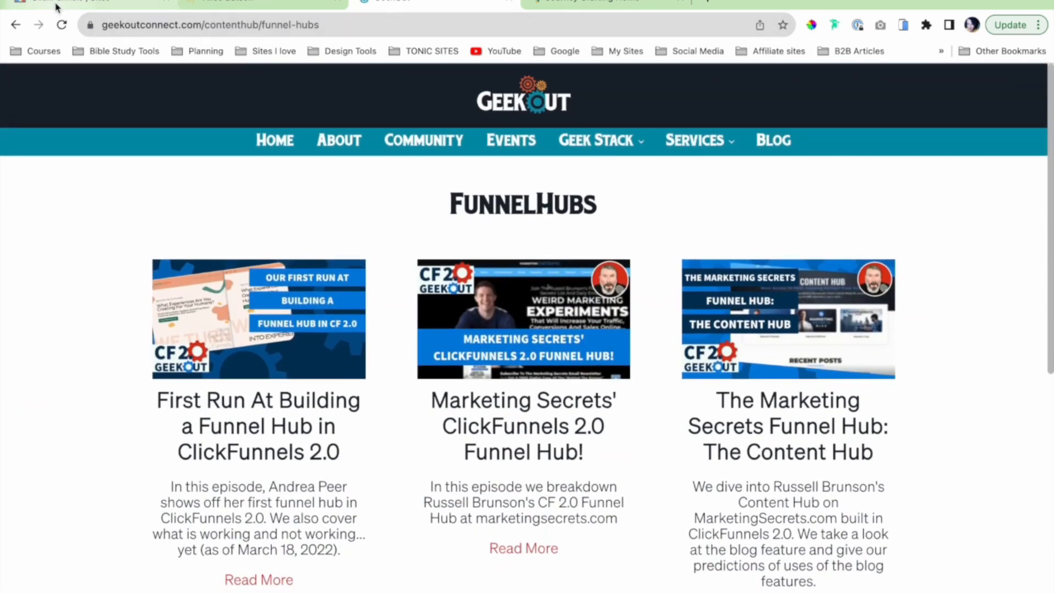
Examine the blog category page in the editor, from the category name and post grid to the pagination and footer.
scroll(808, 336, "down", 1)
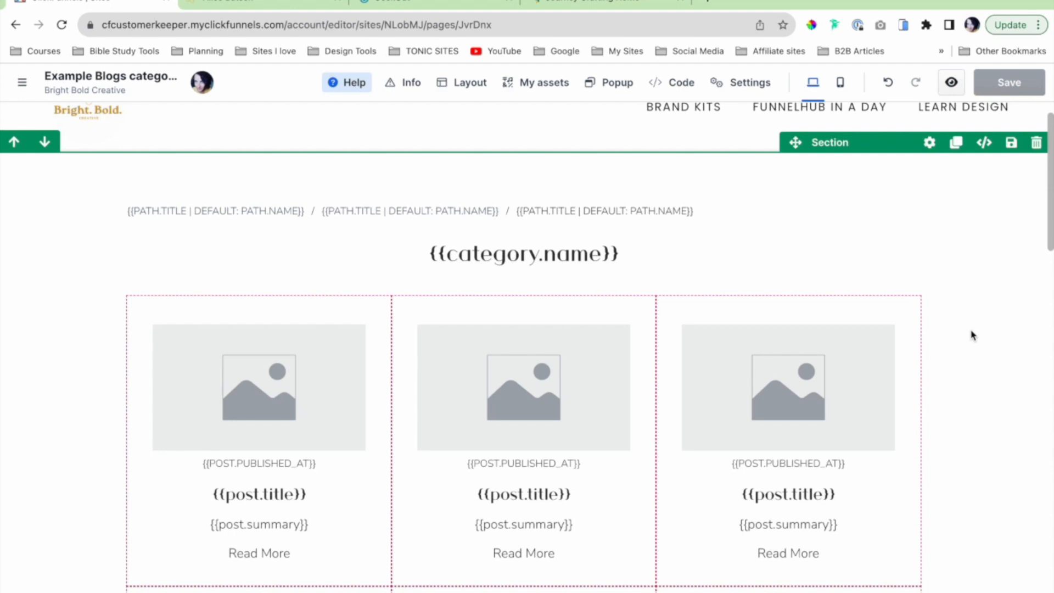
scroll(973, 335, "down", 3)
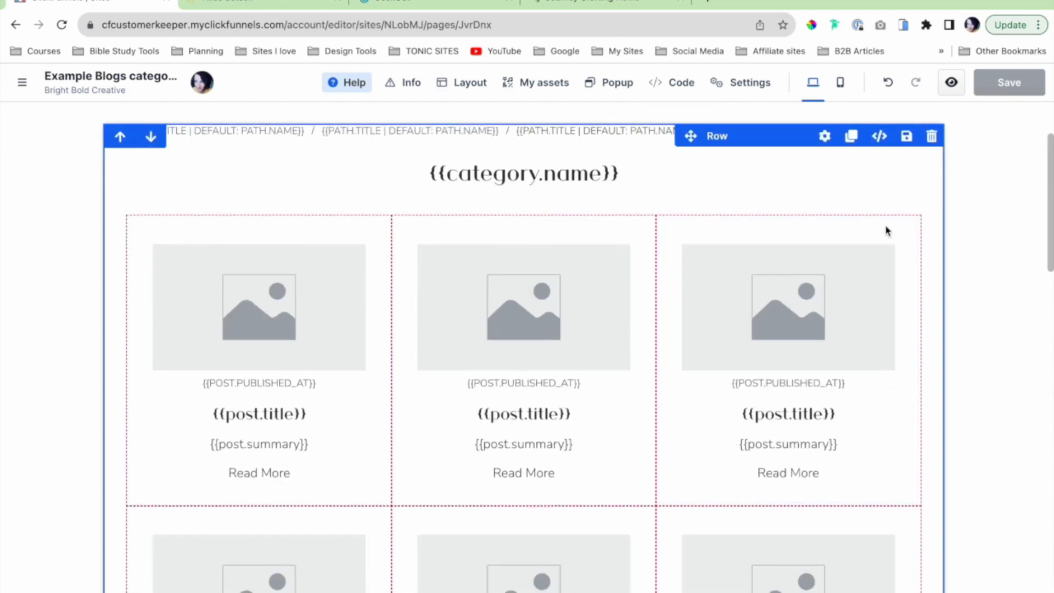
scroll(931, 234, "down", 2)
scroll(931, 234, "up", 1)
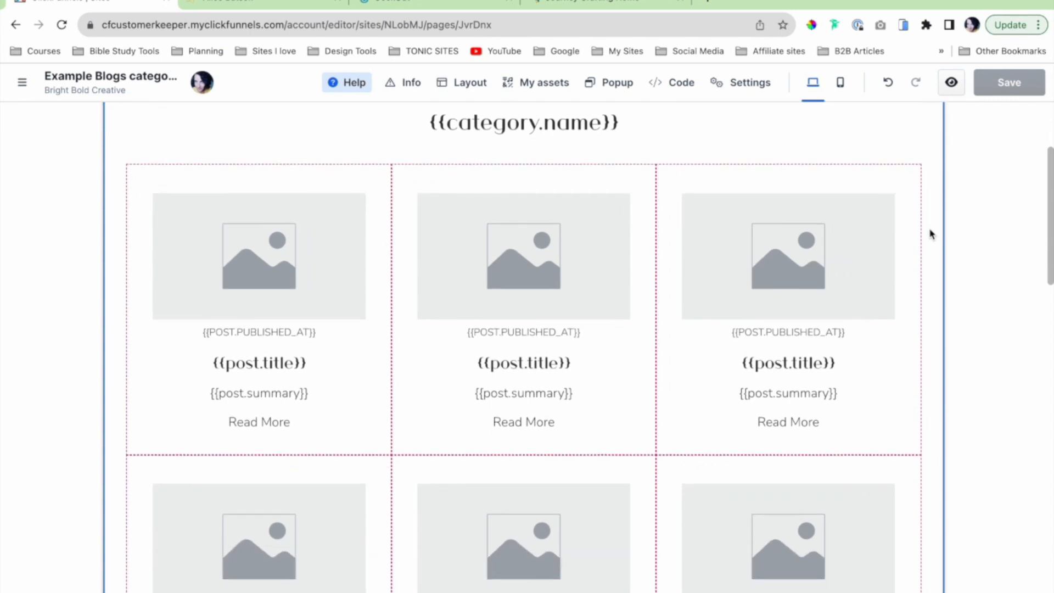
scroll(930, 234, "down", 4)
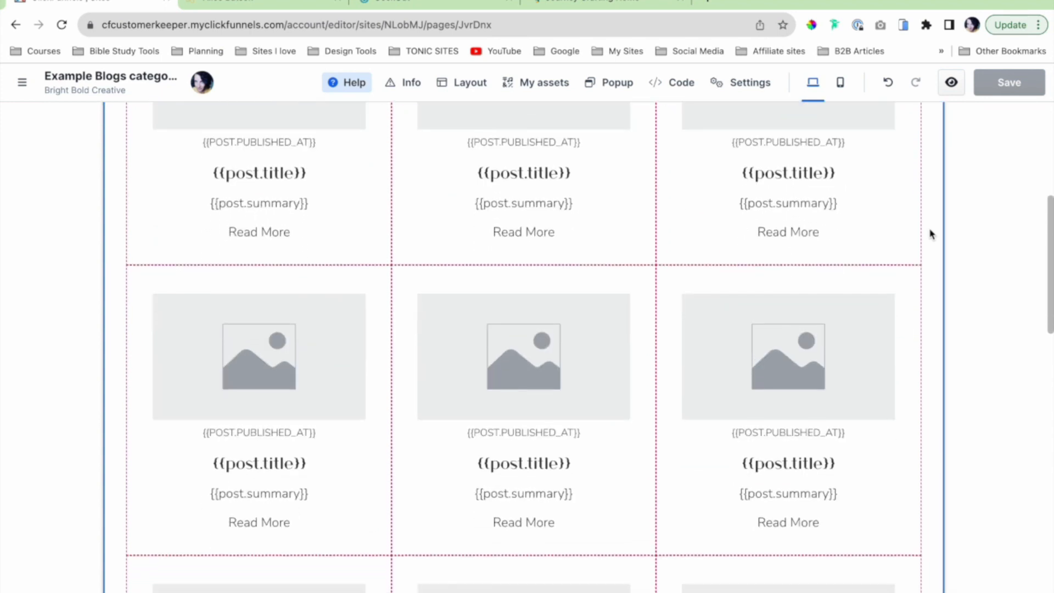
scroll(930, 234, "up", 7)
scroll(931, 234, "down", 2)
scroll(931, 235, "down", 8)
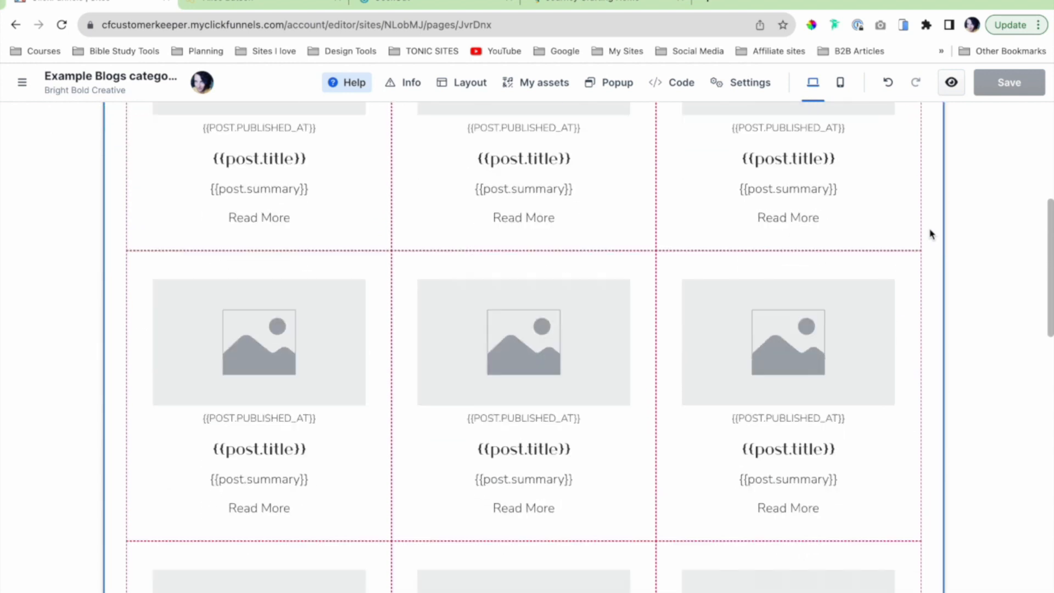
scroll(931, 234, "down", 10)
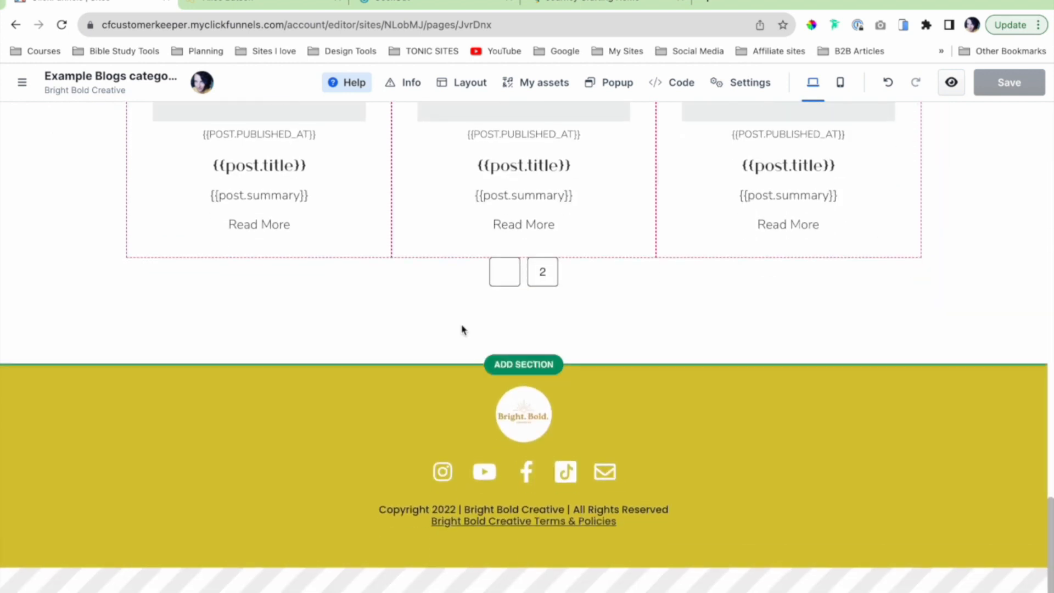
scroll(605, 362, "up", 10)
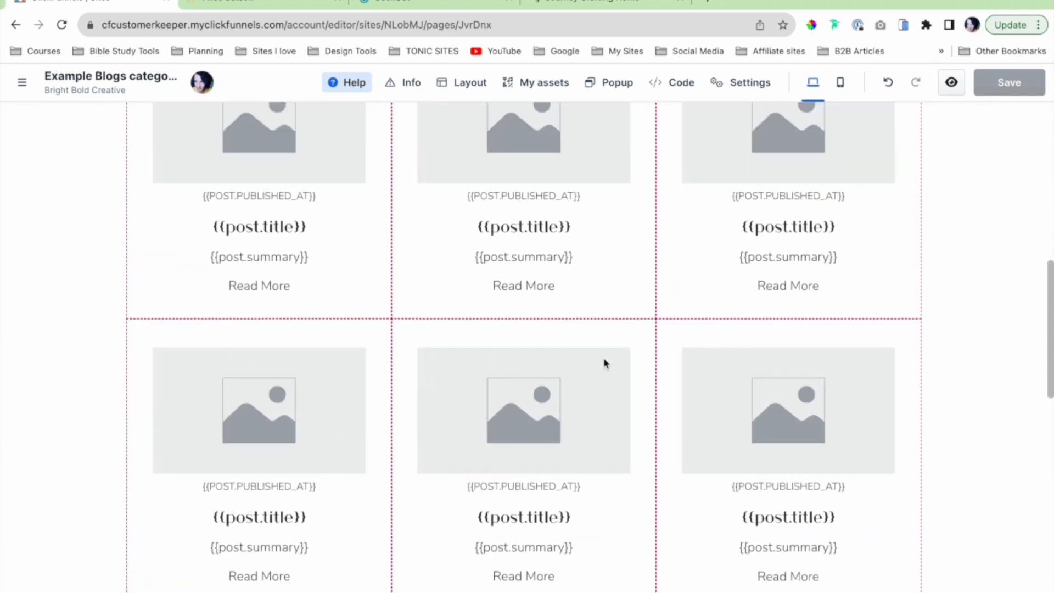
scroll(605, 363, "down", 3)
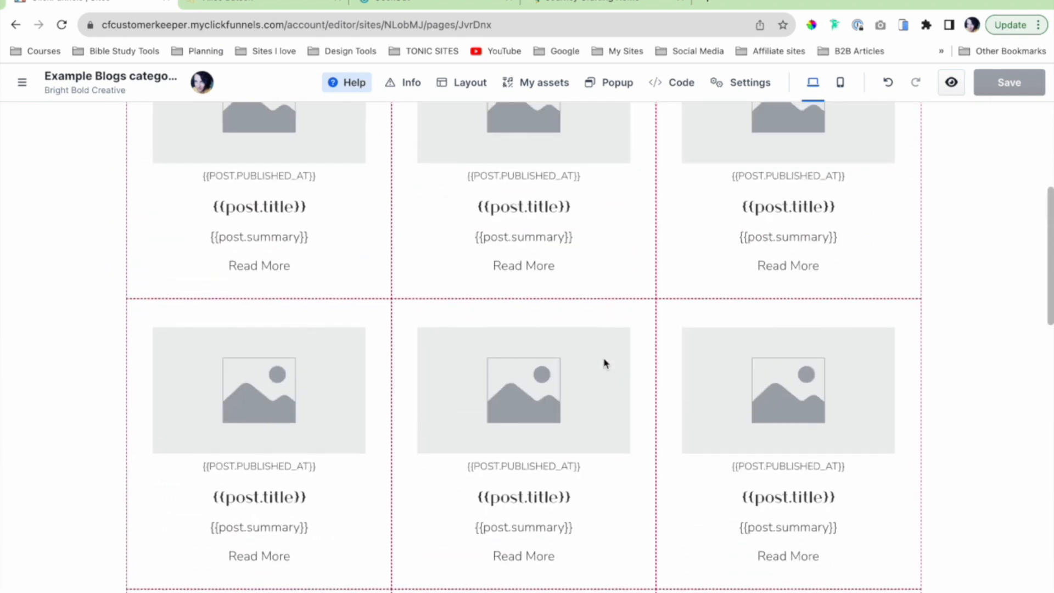
scroll(606, 363, "up", 6)
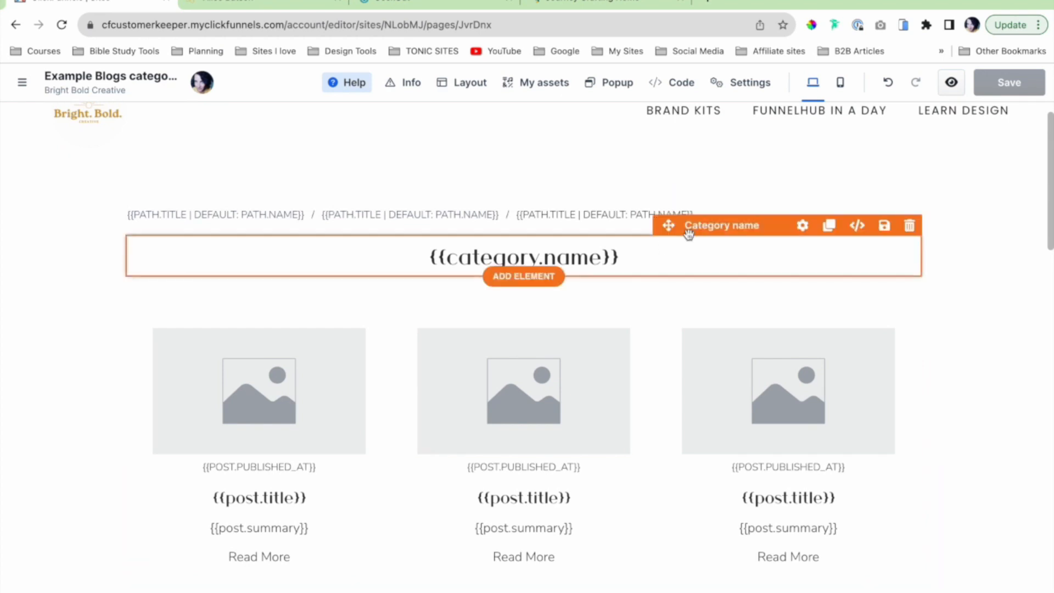
scroll(960, 397, "down", 1)
scroll(960, 397, "up", 1)
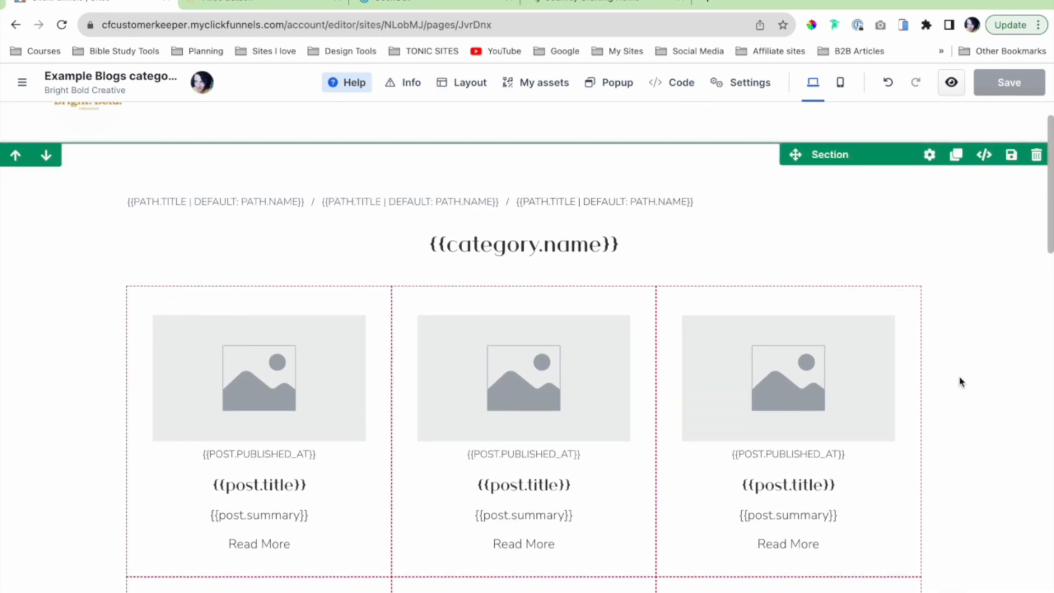
Add a blank full-page section containing a one-column row directly below the LB Header.
scroll(777, 240, "up", 1)
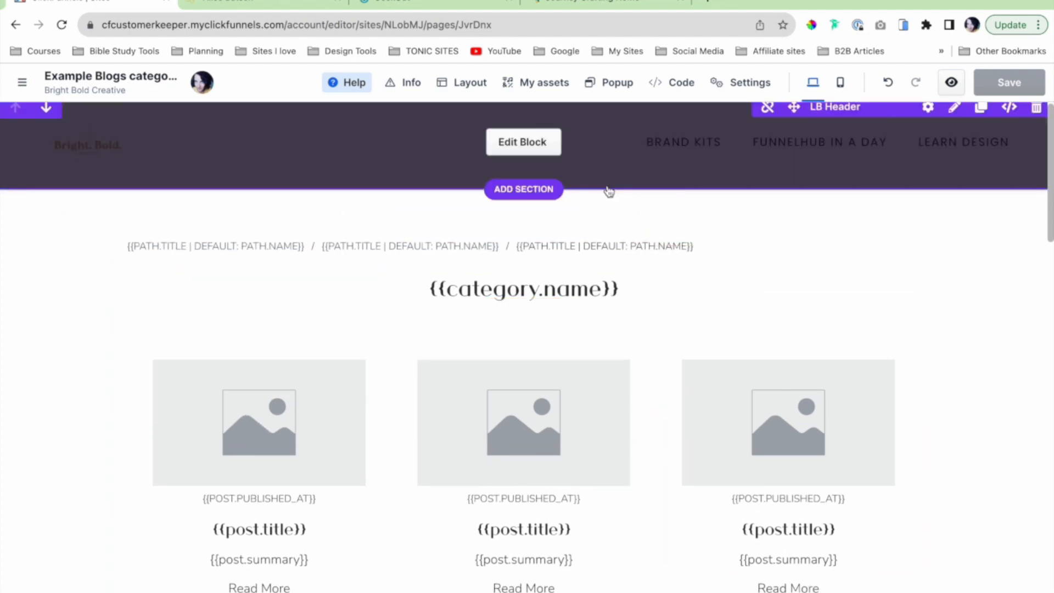
left_click(523, 190)
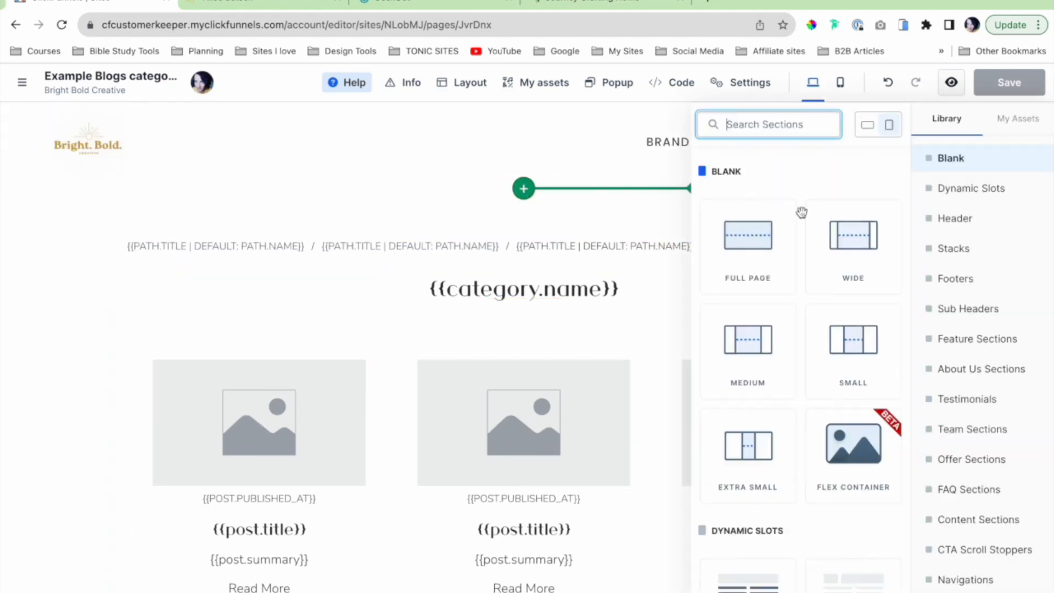
left_click(749, 236)
left_click(597, 266)
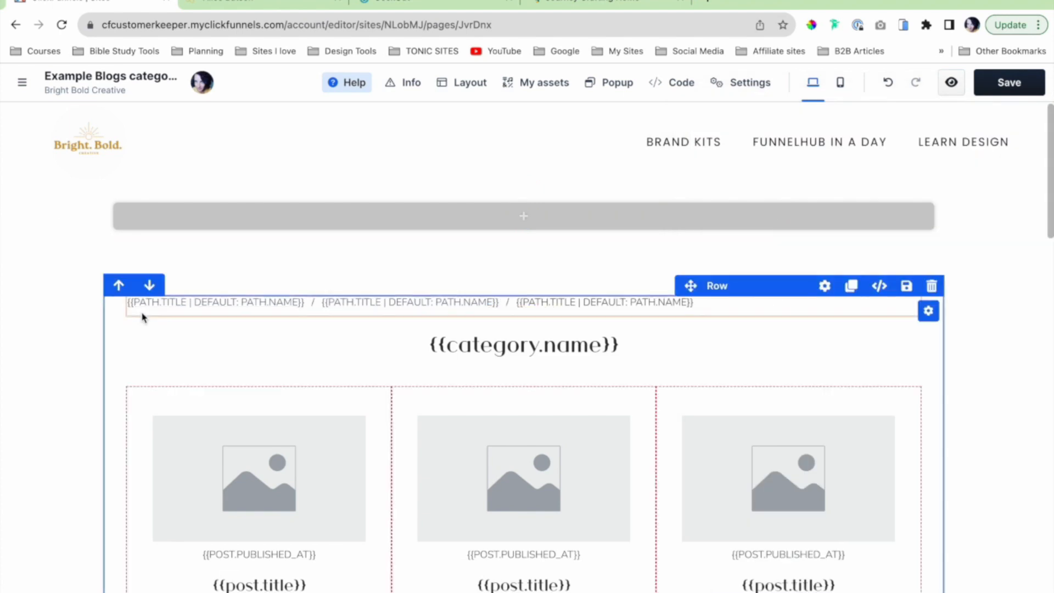
left_click(554, 229)
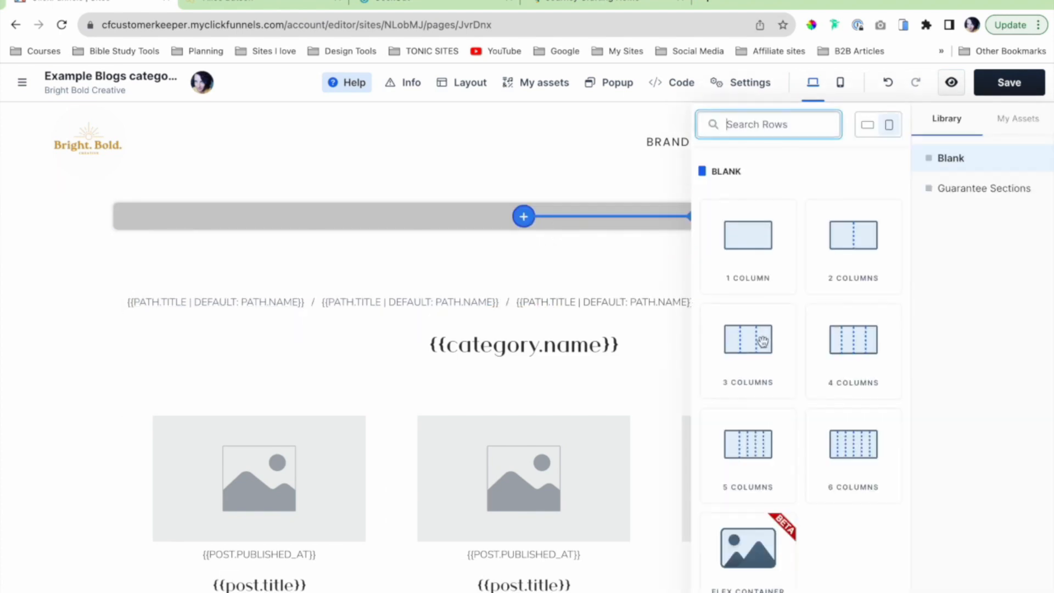
left_click(748, 236)
Move the category name heading out of the post grid section into the new section's row above the breadcrumbs.
left_click(729, 390)
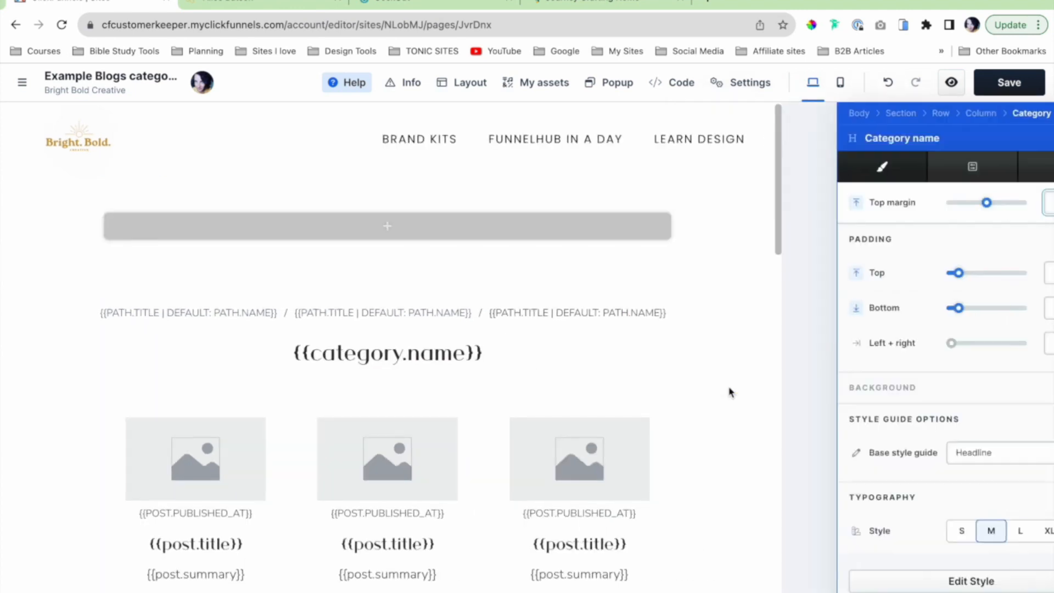
left_click(670, 360)
left_click_drag(668, 339, 629, 236)
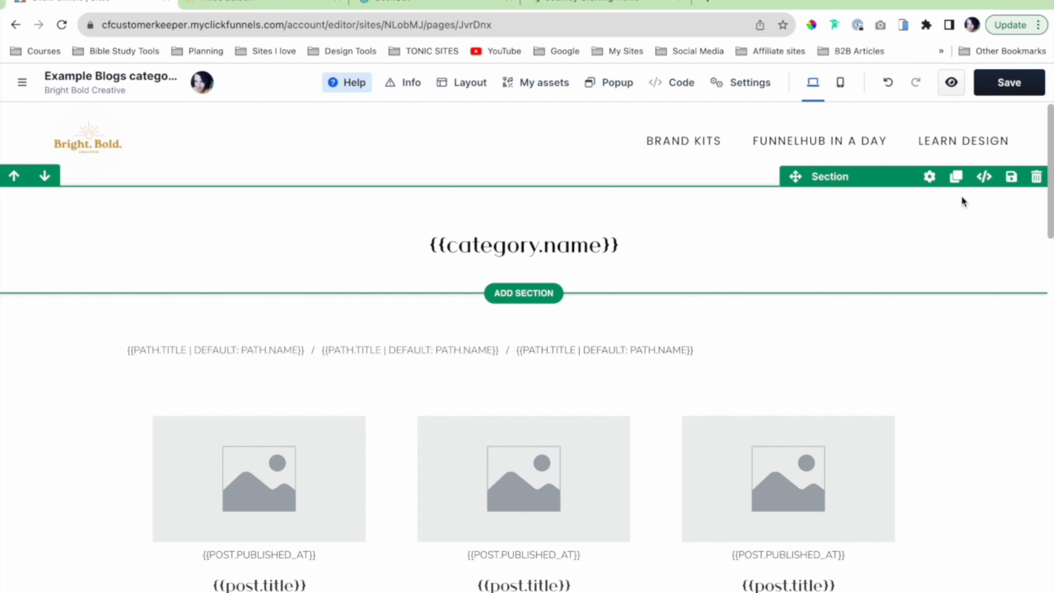
Set the paint of the section holding the category name to Colored Background.
left_click(929, 177)
left_click(1016, 276)
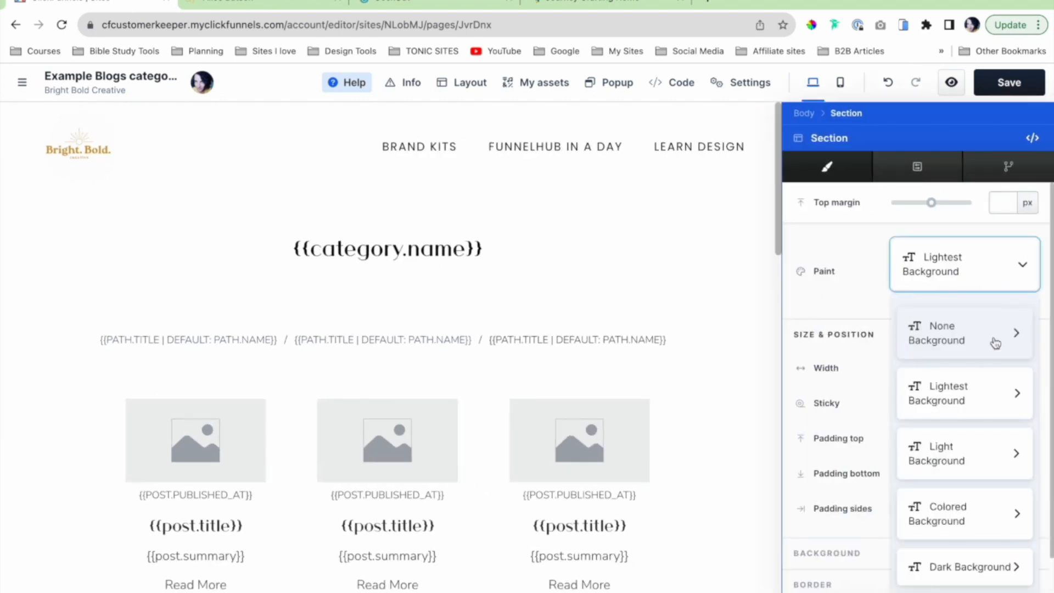
left_click(966, 516)
scroll(976, 504, "down", 1)
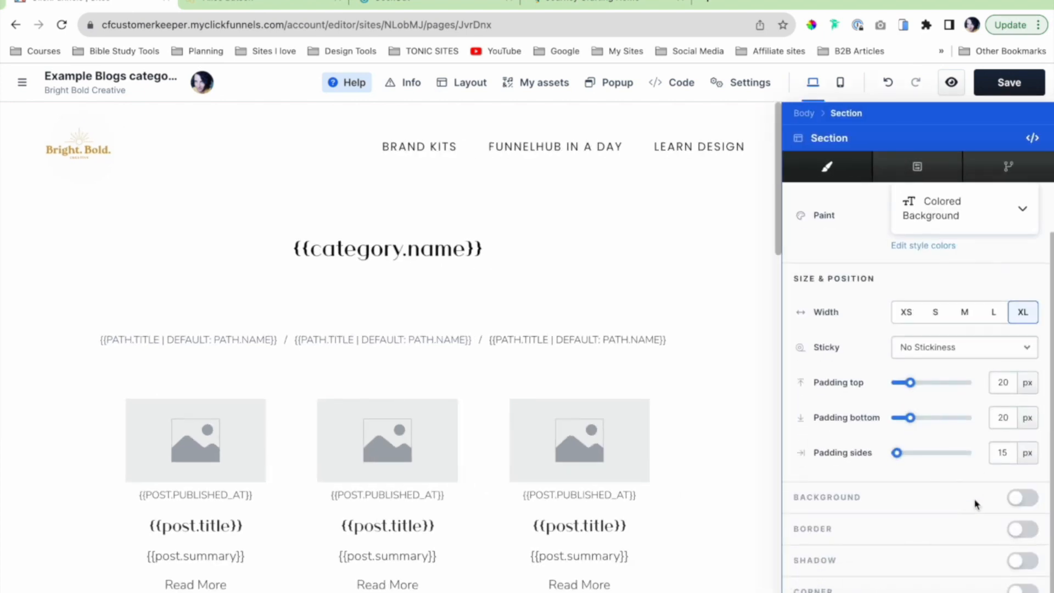
Enable the category name section's background and use the palm tree and sky image from the Backgrounds folder.
left_click(1035, 499)
scroll(1027, 472, "down", 6)
left_click(1028, 291)
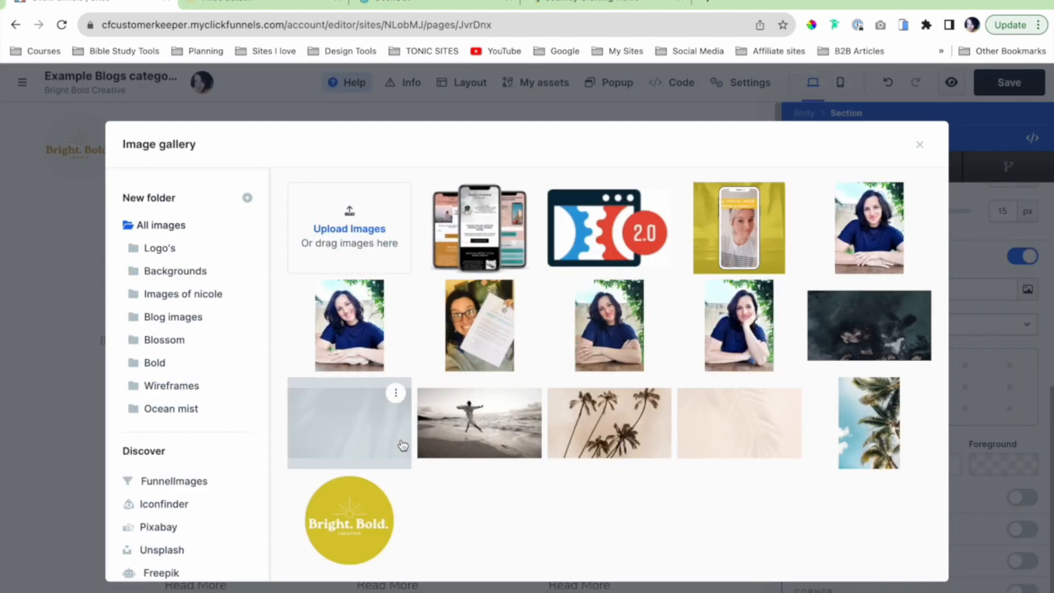
left_click(212, 273)
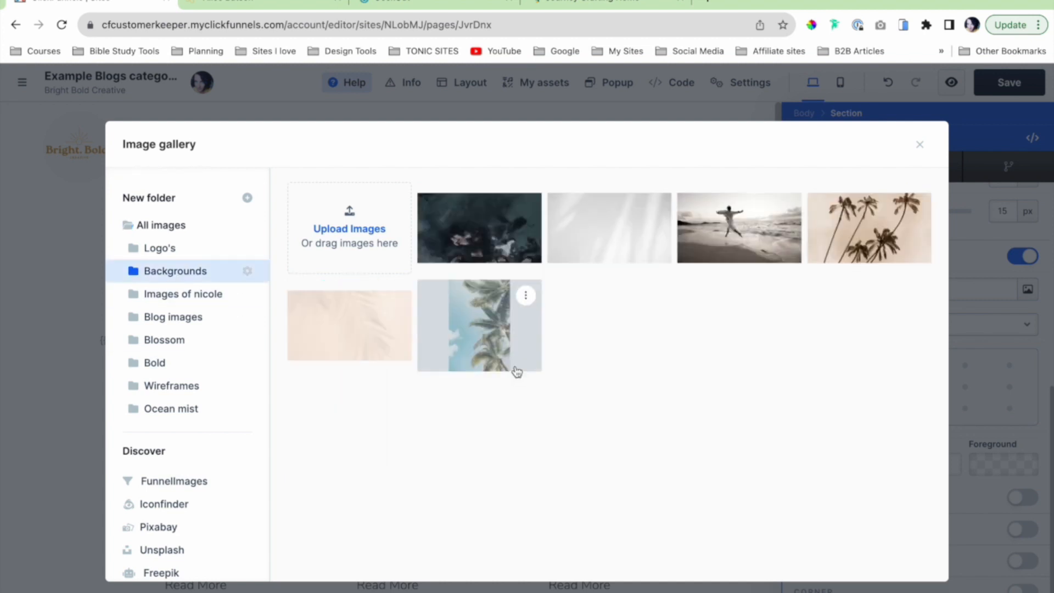
left_click(474, 316)
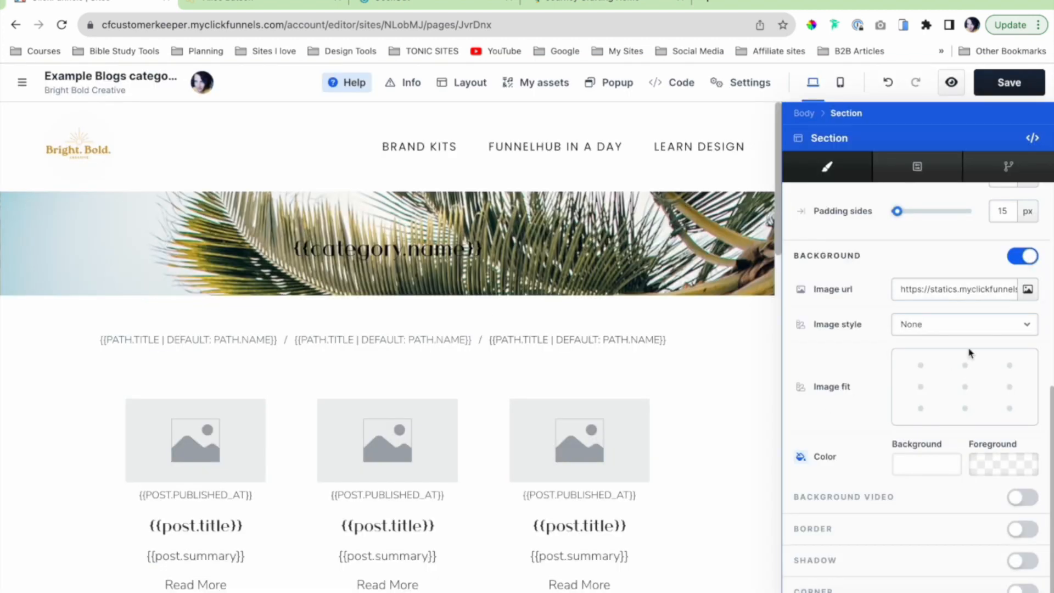
Set the section background's image style to Full Center and its image fit to top center.
left_click(995, 324)
left_click(987, 340)
left_click(966, 366)
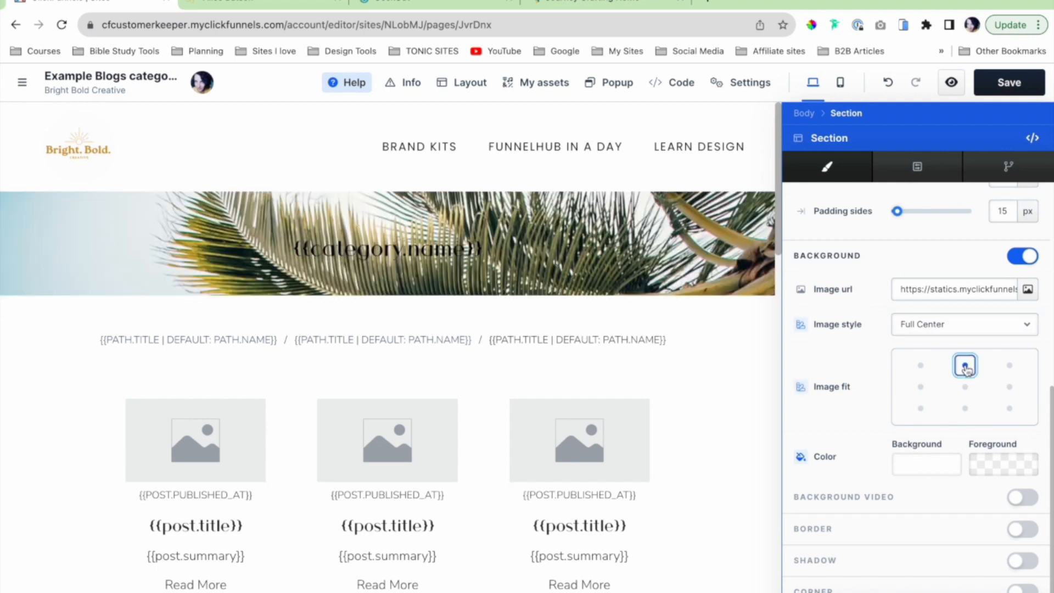
Overlay the section's background image with a black (000000) foreground color at 85% alpha.
left_click(1004, 464)
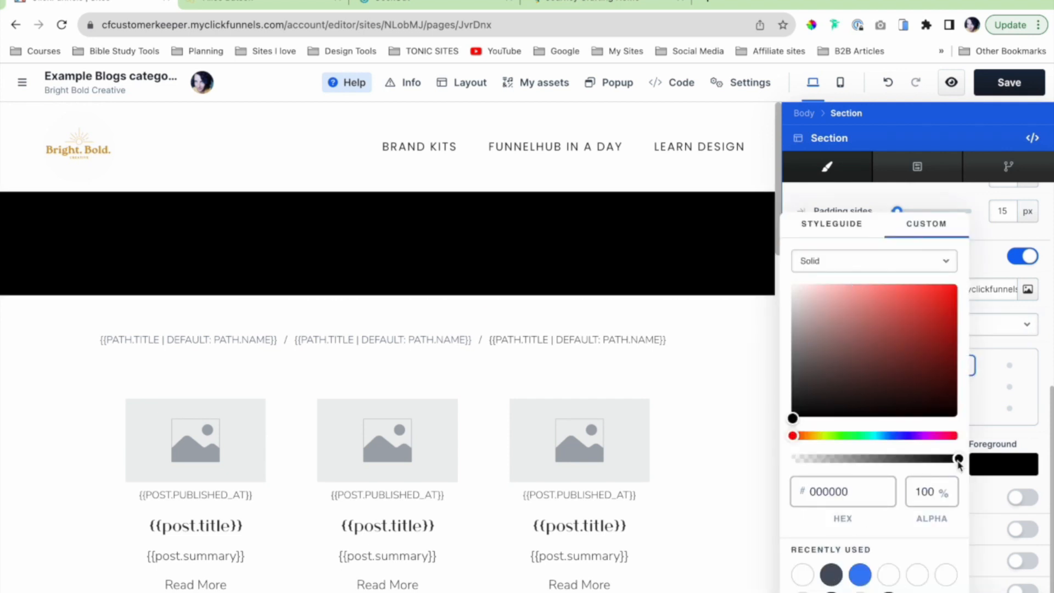
left_click_drag(959, 463, 937, 463)
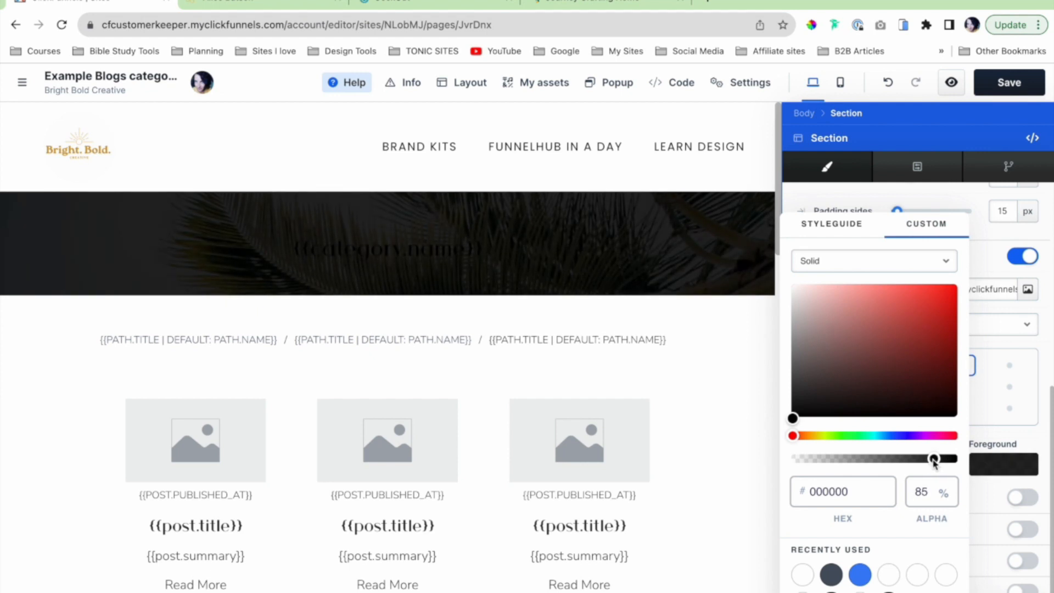
left_click(1040, 358)
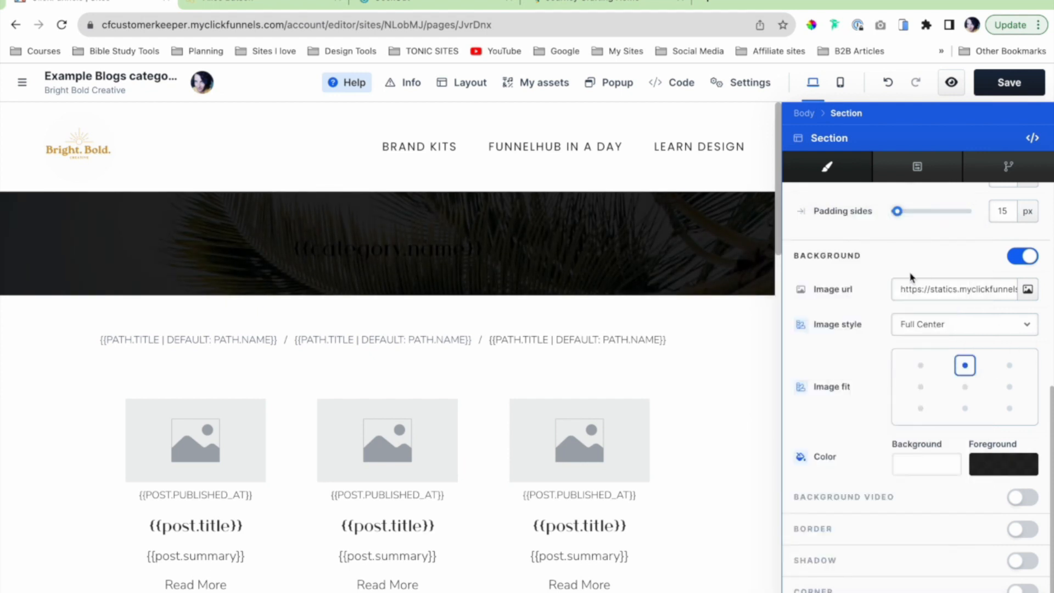
scroll(913, 277, "up", 6)
left_click(982, 268)
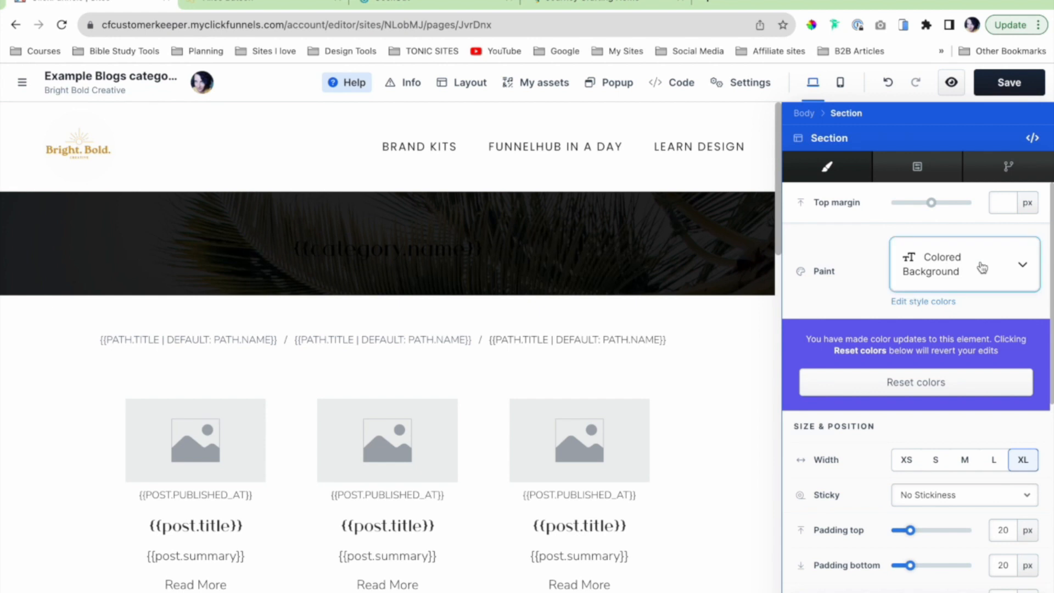
scroll(978, 505, "down", 1)
left_click(977, 505)
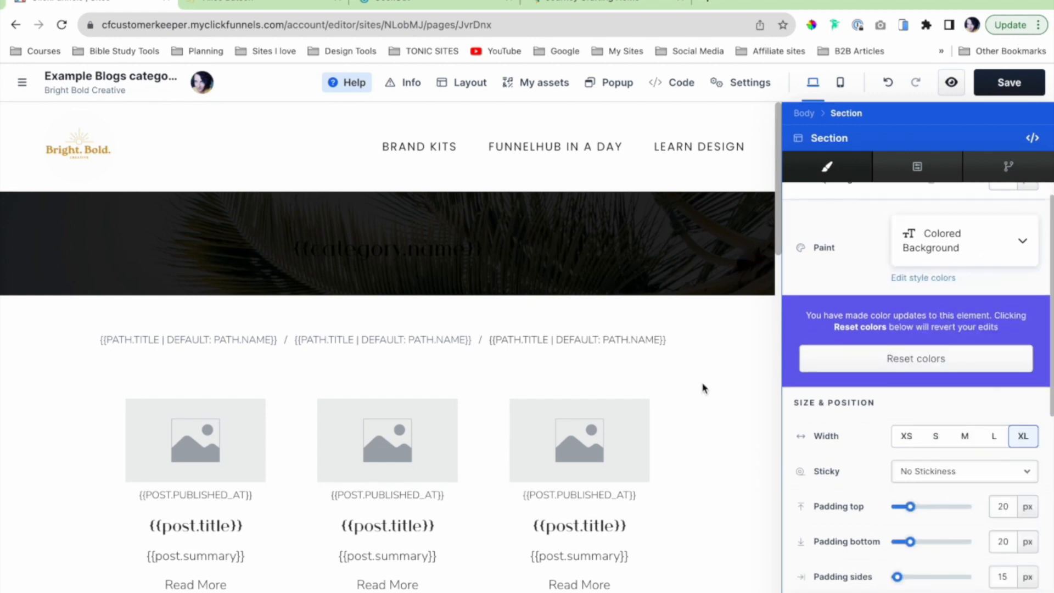
Set the category name's text color to white (ffffff) at 100% alpha and its typography style to L.
left_click(722, 259)
left_click(802, 222)
scroll(946, 416, "down", 4)
left_click(919, 513)
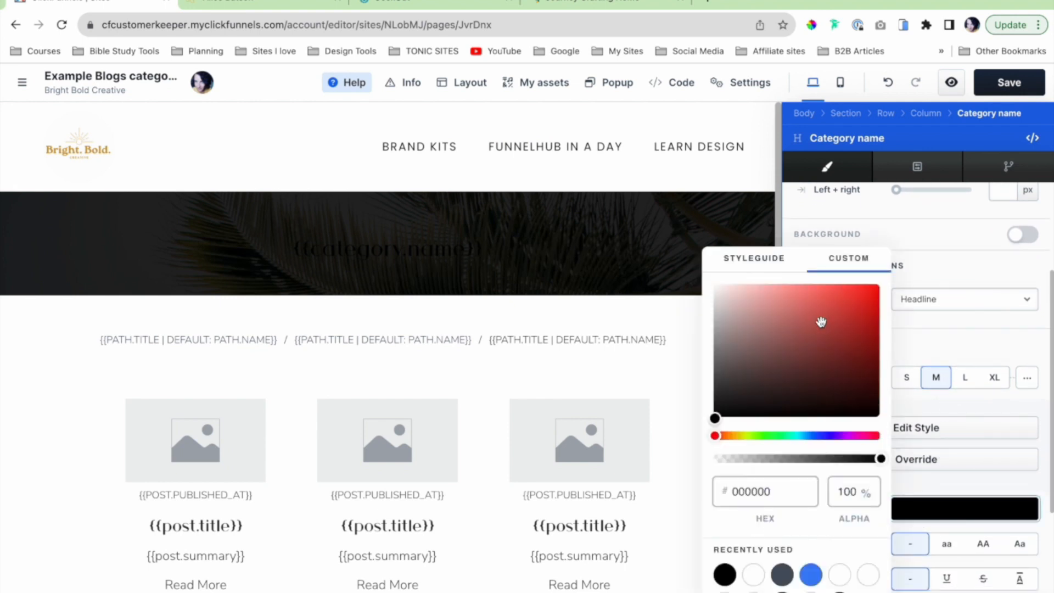
left_click(755, 576)
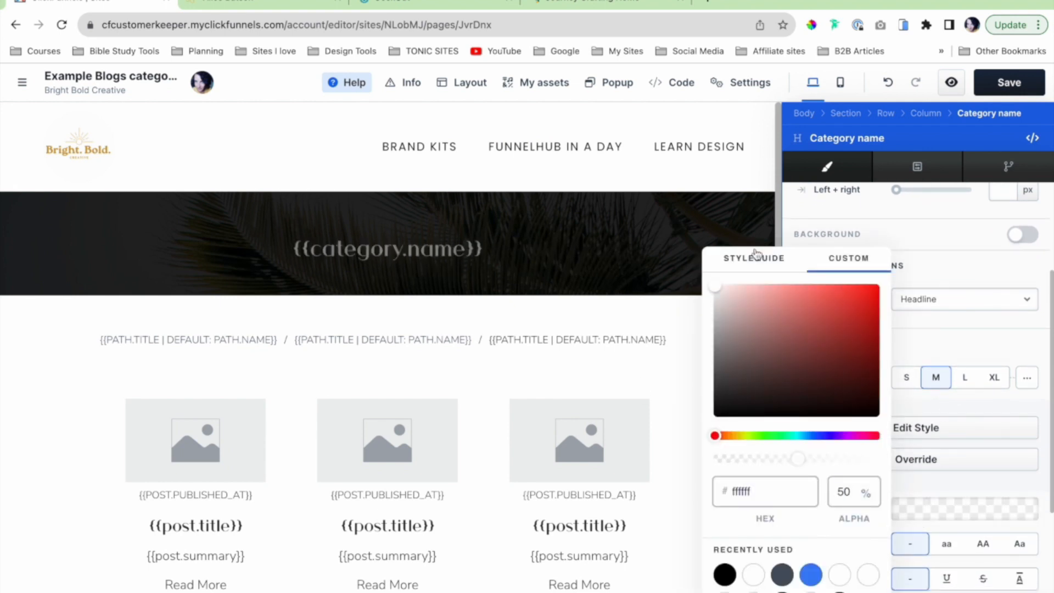
left_click_drag(797, 456, 890, 456)
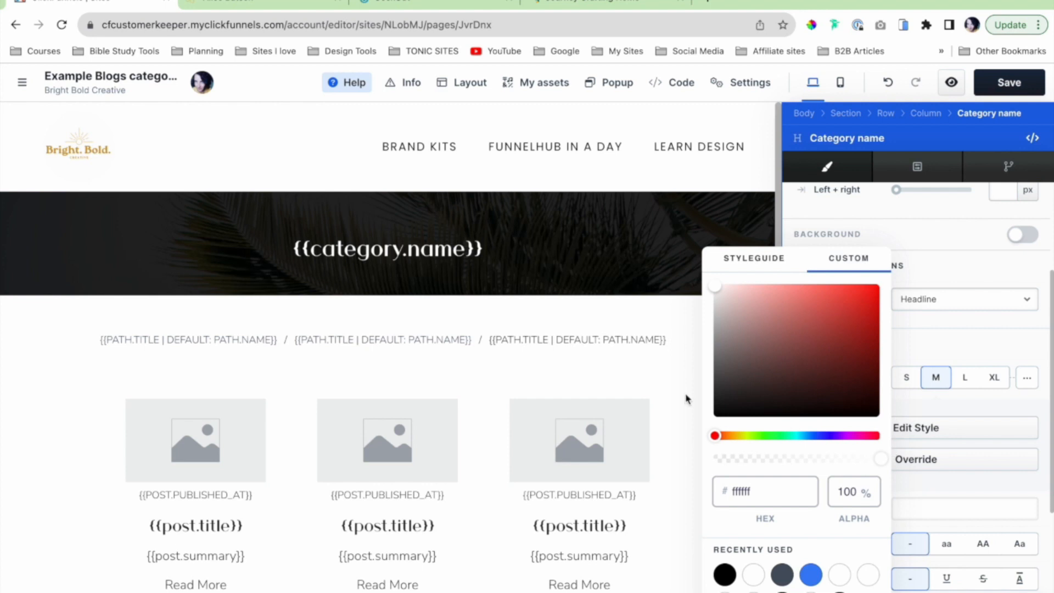
left_click(965, 379)
left_click(729, 341)
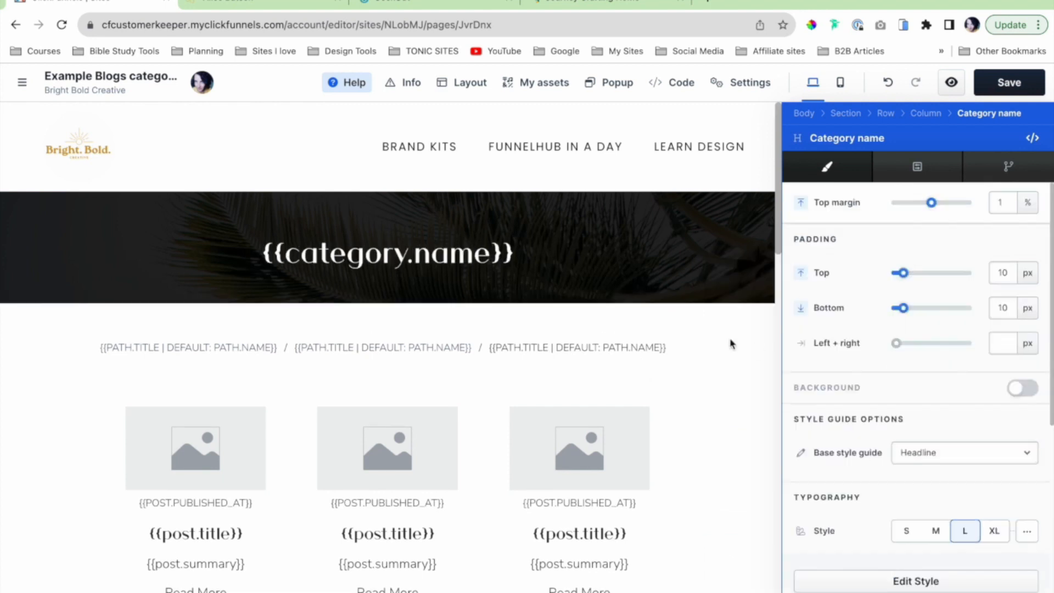
Change the breadcrumbs' text casing from all uppercase to capitalized words (Aa).
left_click(802, 349)
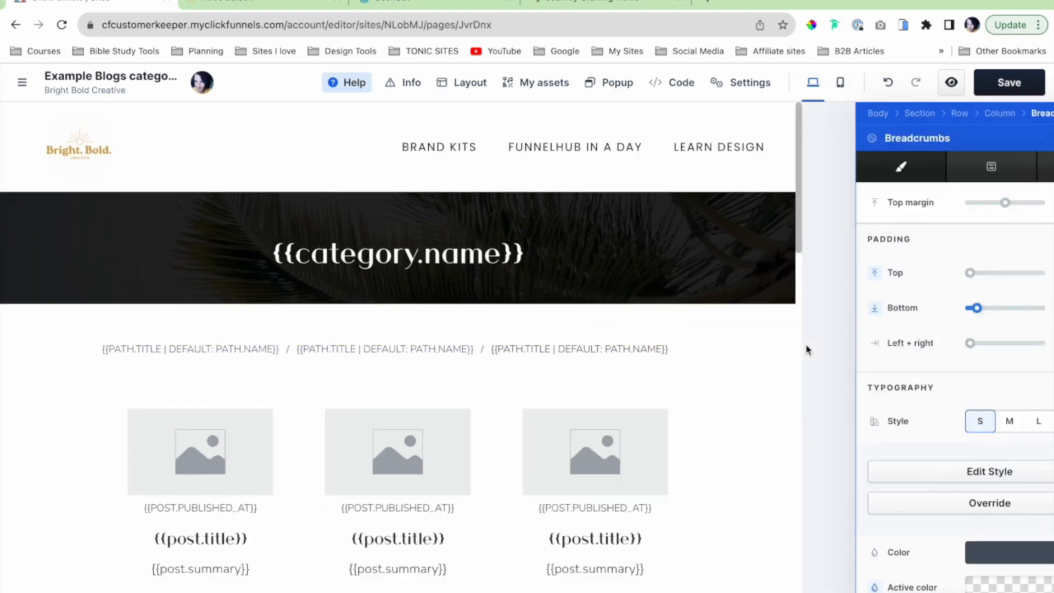
scroll(900, 384, "down", 5)
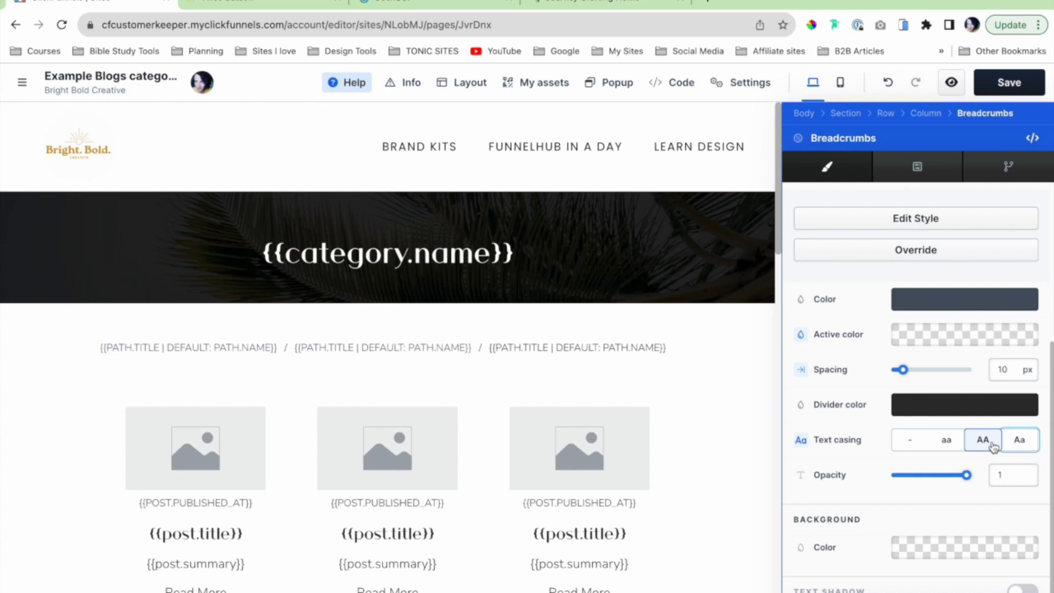
left_click(723, 396)
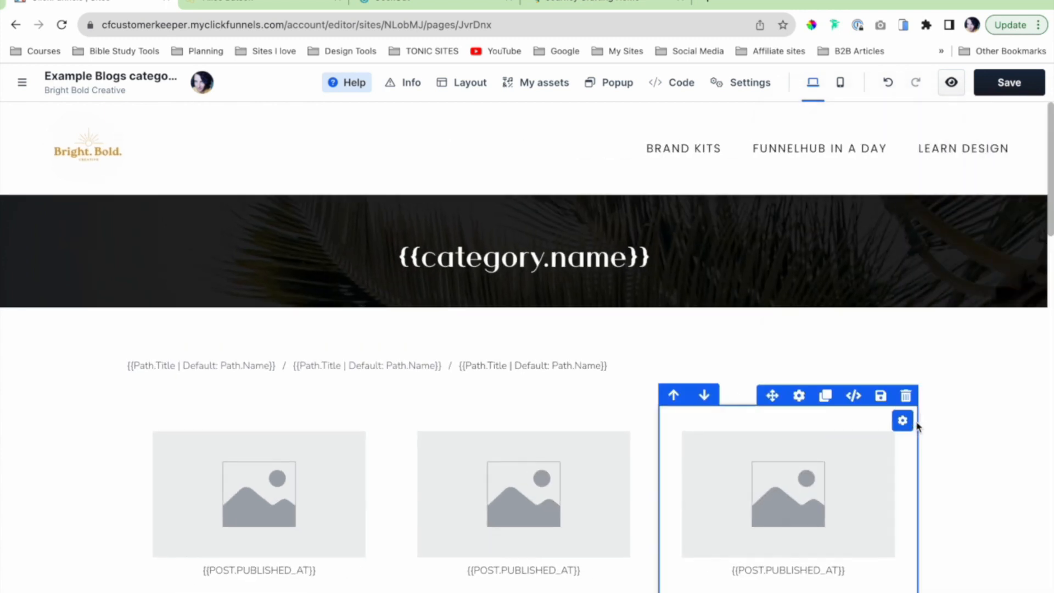
scroll(922, 422, "down", 2)
scroll(1017, 325, "down", 3)
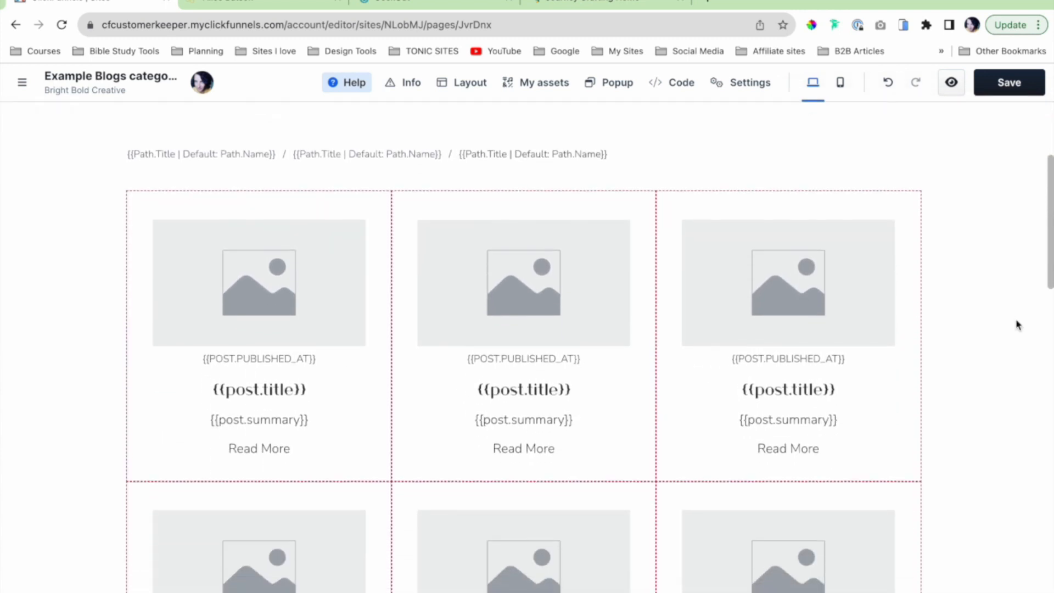
Insert the saved universal block FunnelTree Shop Now as a section between the blog post grid and the footer.
scroll(1018, 325, "down", 10)
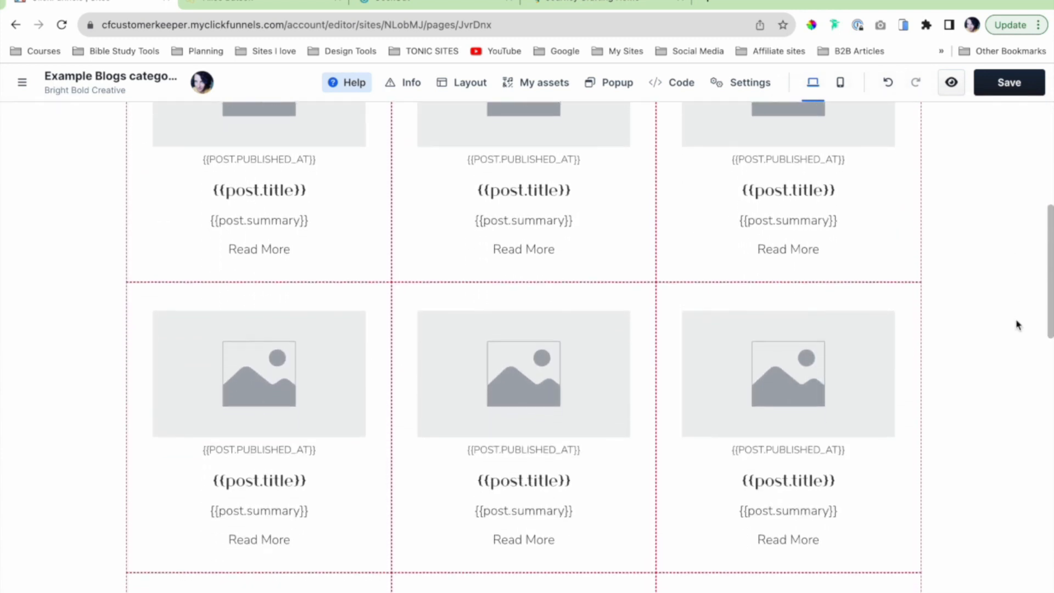
scroll(1018, 325, "down", 8)
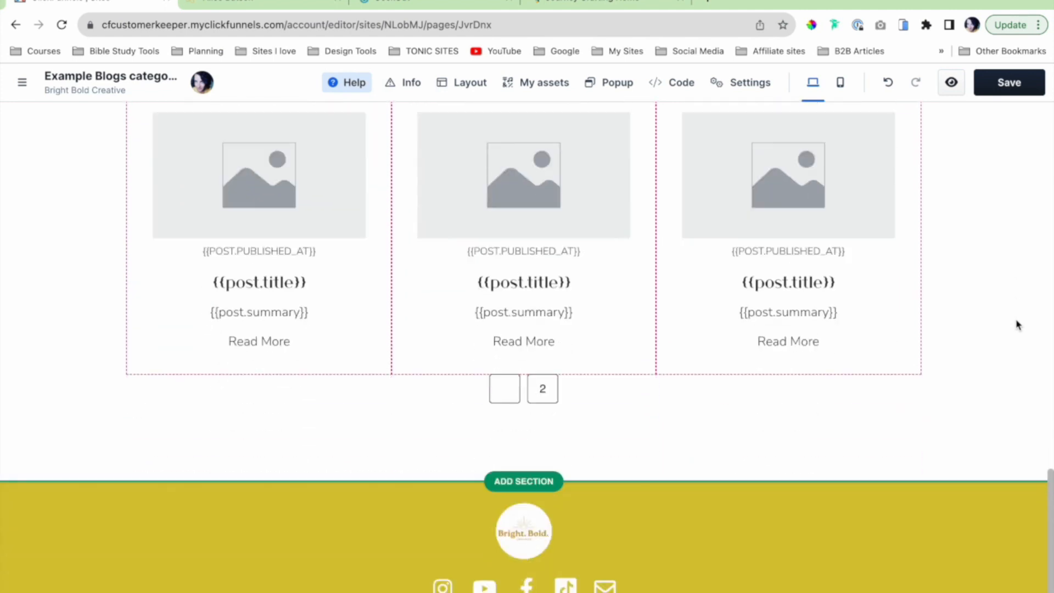
scroll(999, 116, "up", 6)
scroll(991, 182, "up", 7)
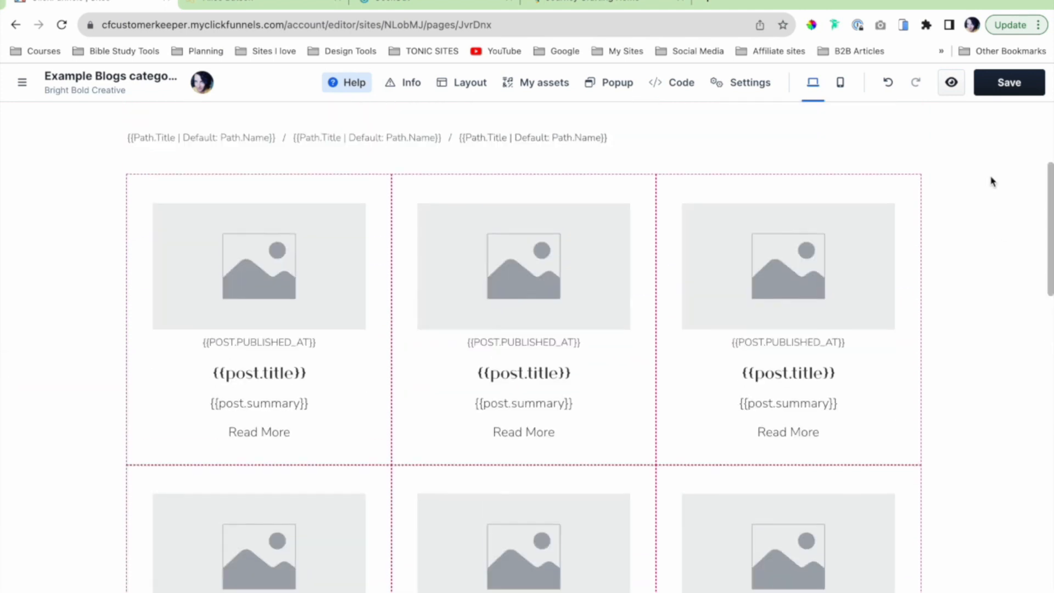
scroll(991, 181, "down", 3)
scroll(991, 181, "down", 15)
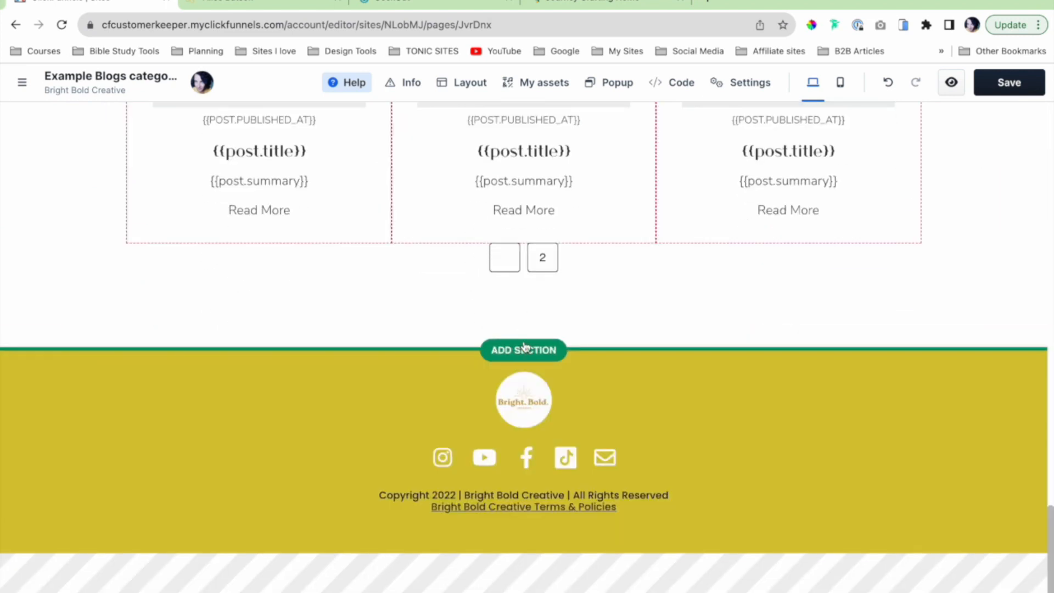
left_click(524, 348)
left_click(1032, 124)
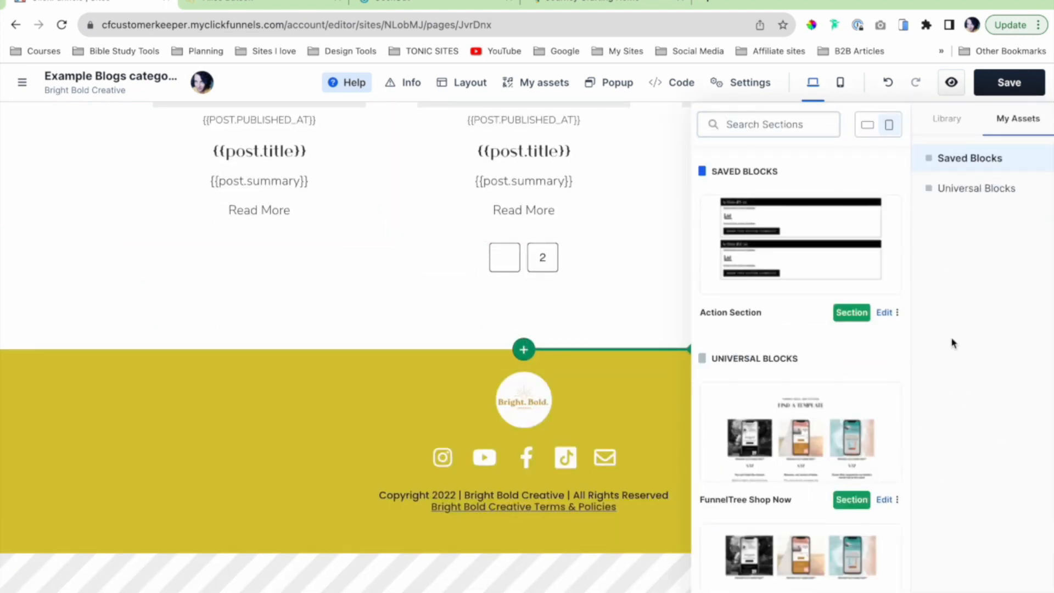
left_click(774, 440)
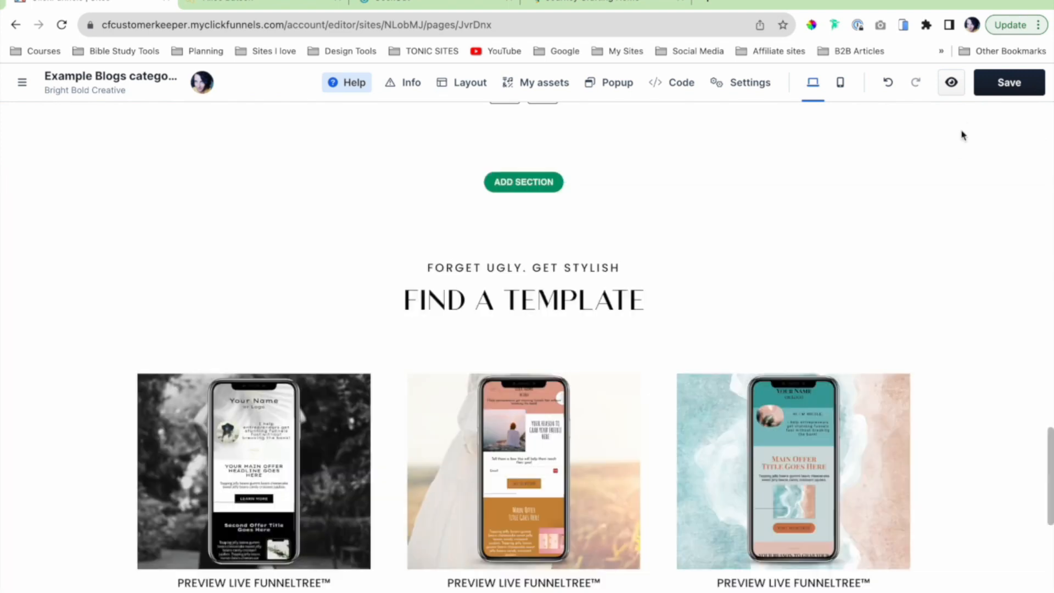
Check the placement of the Find a Template section below the post grid and save the category page.
scroll(972, 124, "down", 1)
scroll(971, 124, "up", 1)
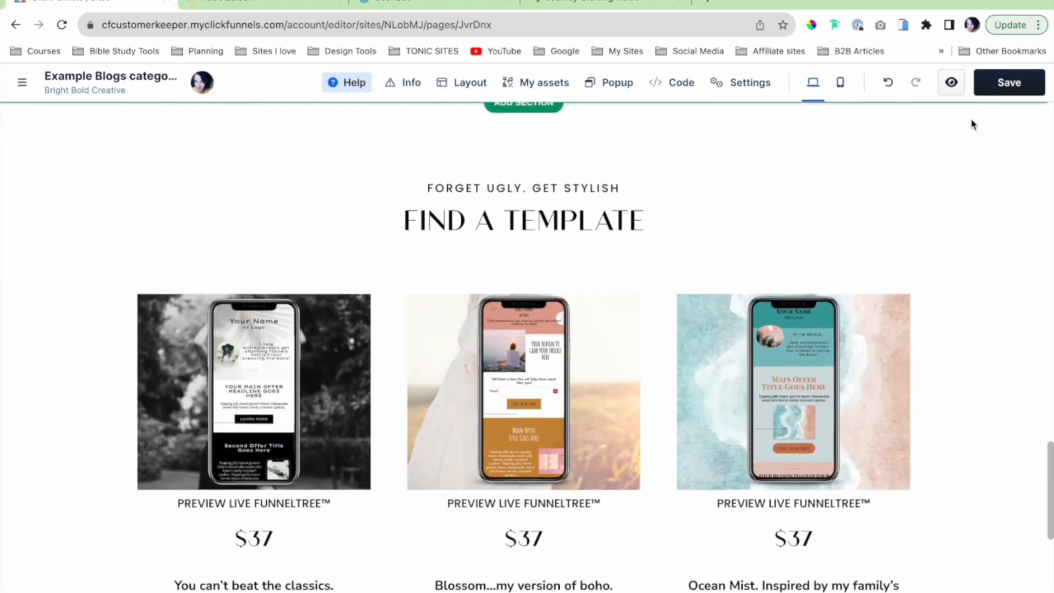
scroll(971, 125, "down", 2)
scroll(972, 124, "up", 8)
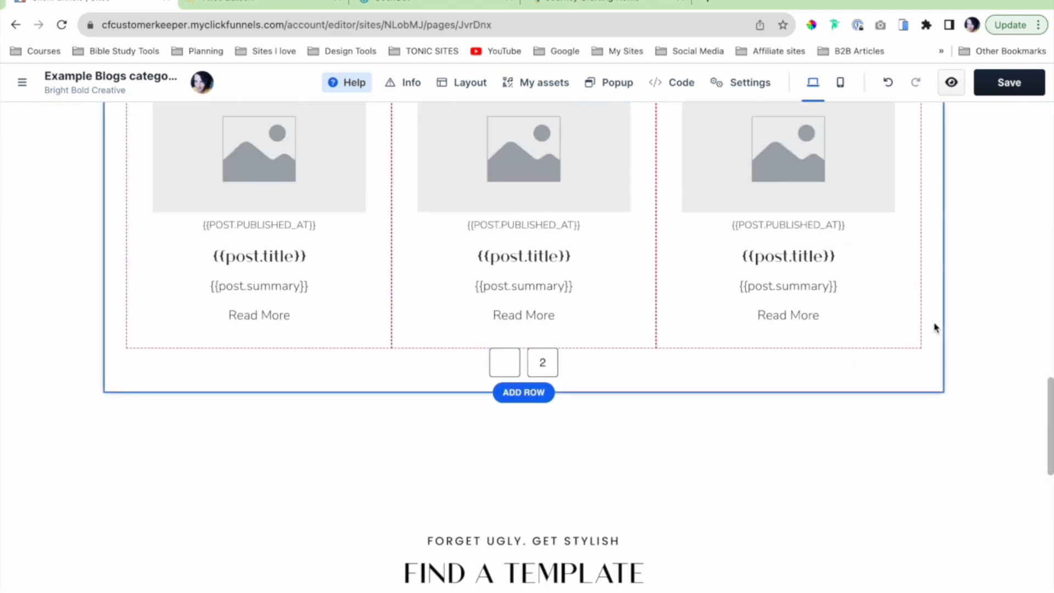
scroll(933, 327, "up", 8)
scroll(932, 344, "up", 10)
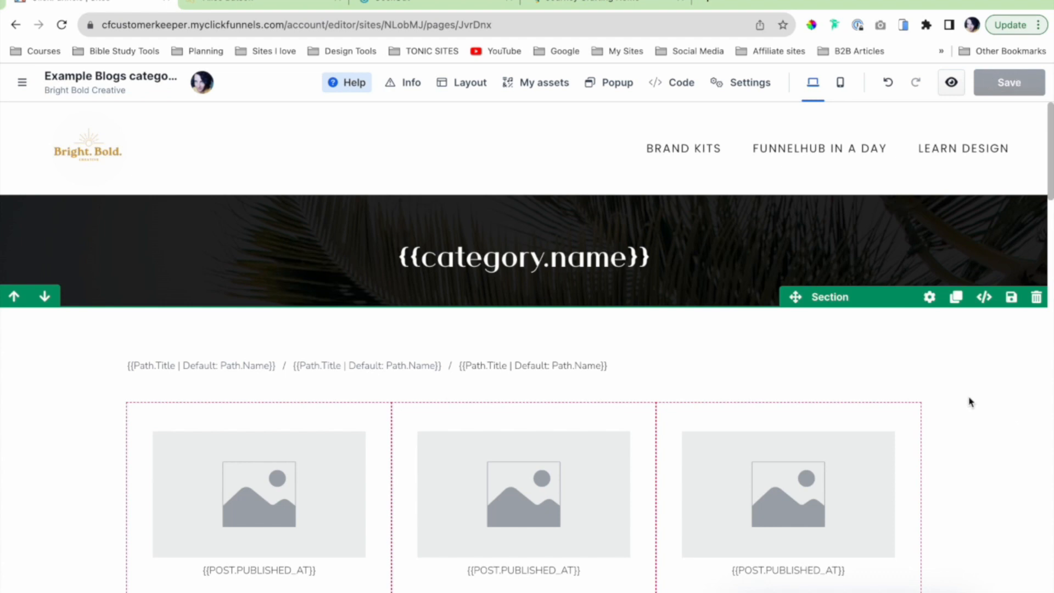
Add a blank Full Page section above the Find a Template section, and delete that blank section again.
scroll(969, 402, "down", 15)
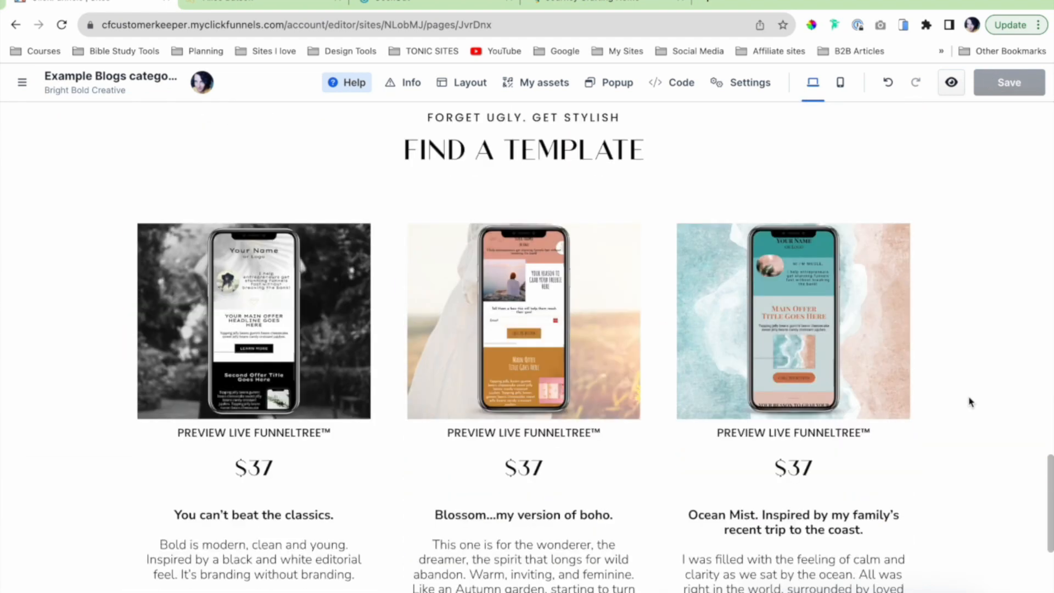
scroll(941, 130, "up", 9)
scroll(938, 299, "down", 6)
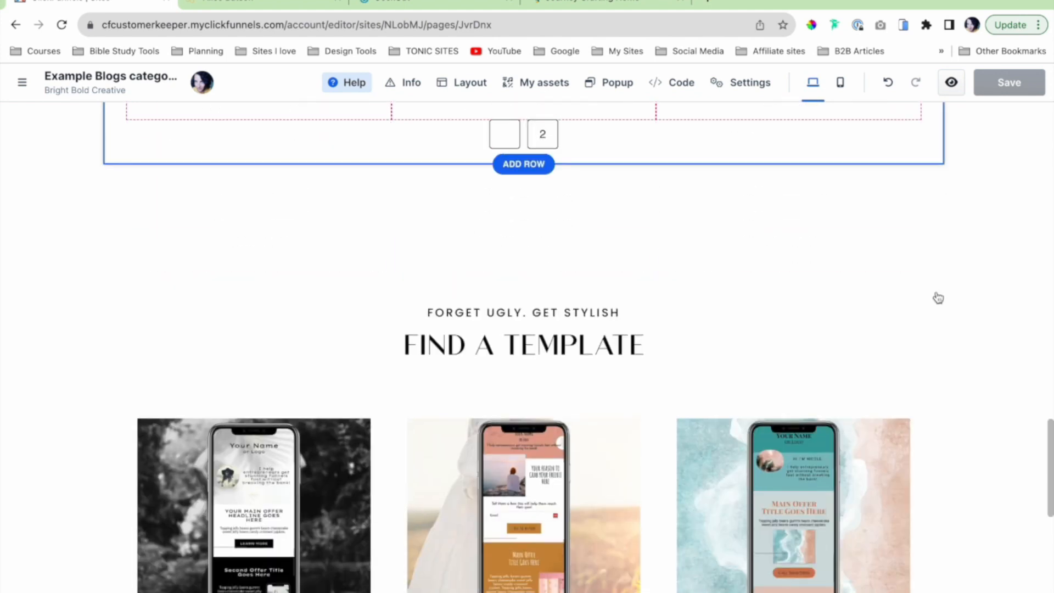
scroll(679, 249, "up", 1)
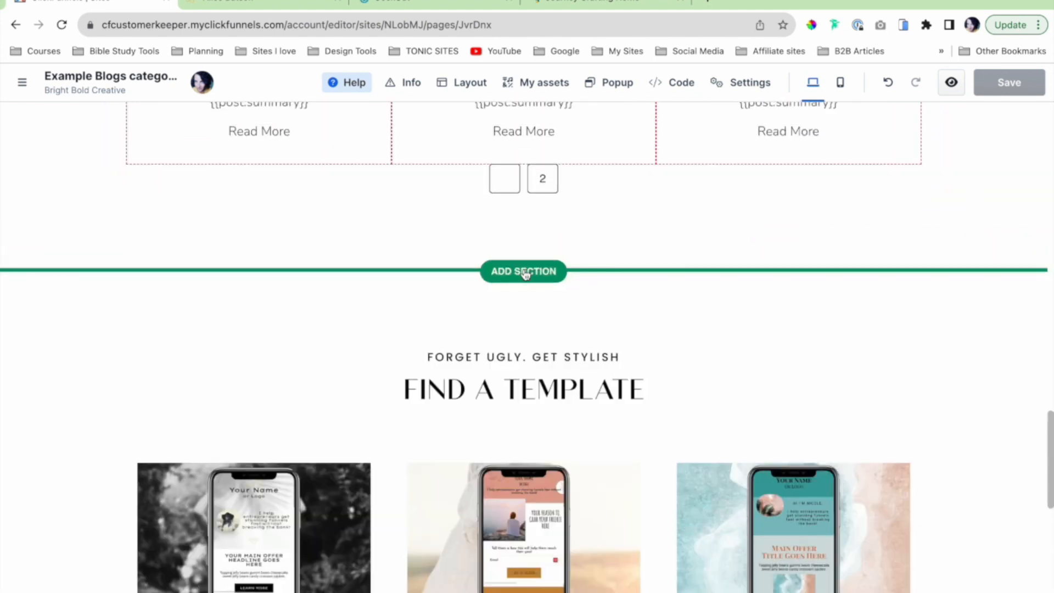
left_click(524, 272)
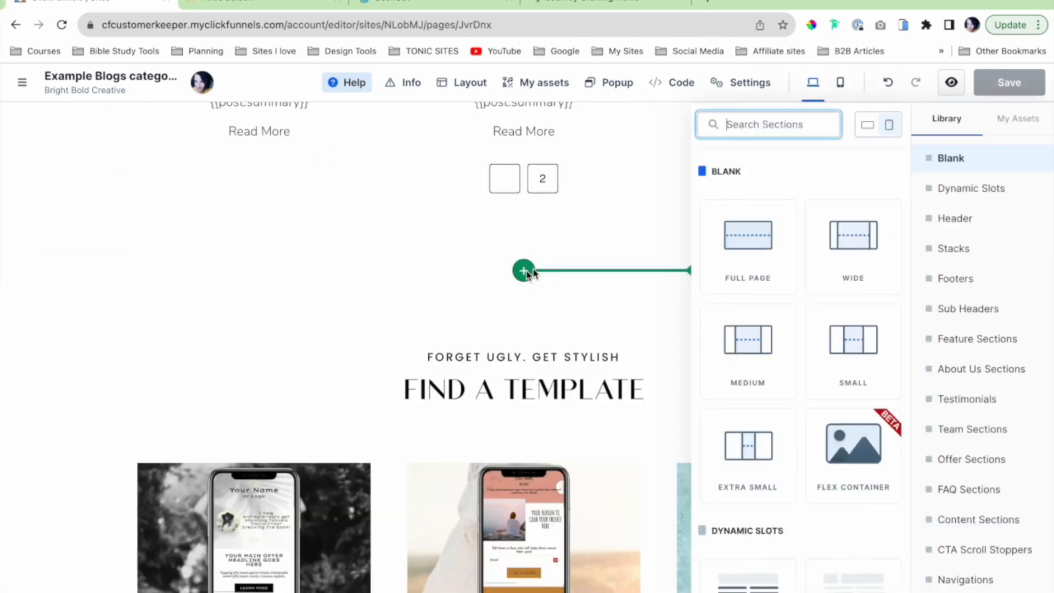
left_click(744, 235)
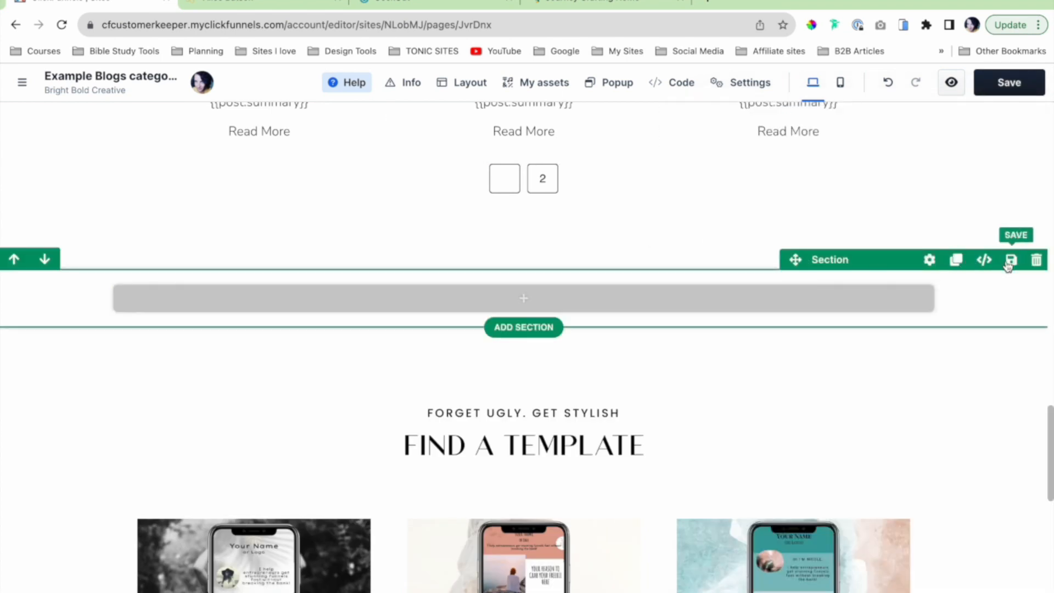
left_click(1036, 260)
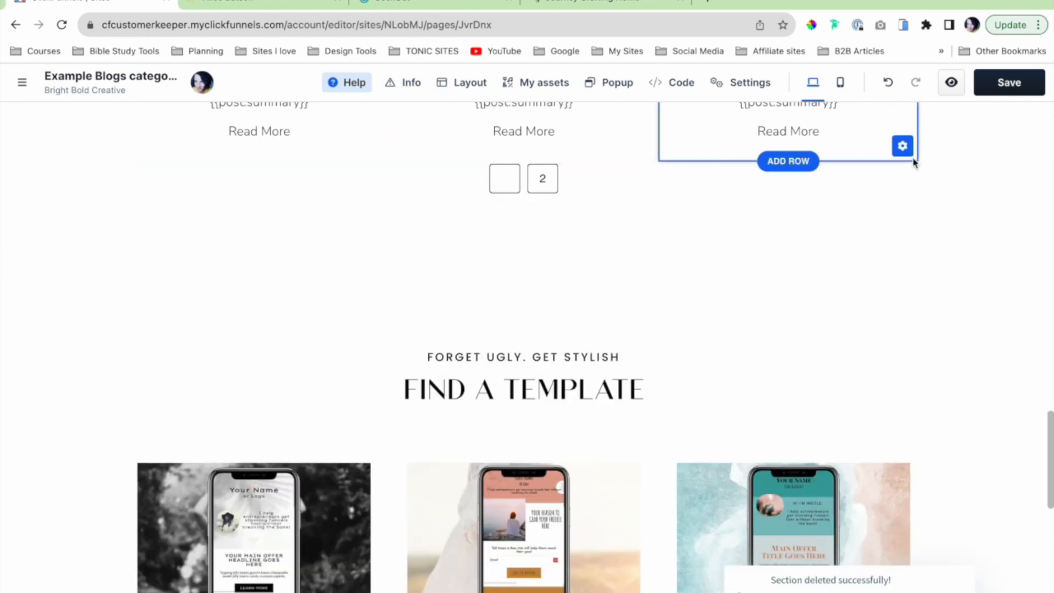
Save the category page and review its layout from the header banner down to the footer.
scroll(631, 272, "down", 5)
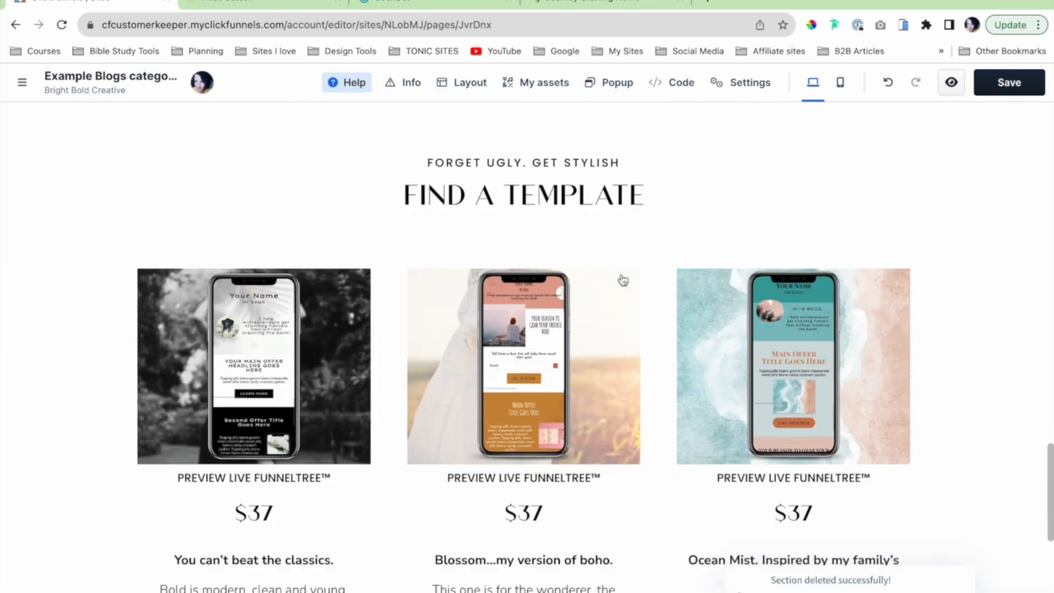
scroll(560, 296, "down", 4)
scroll(560, 296, "down", 6)
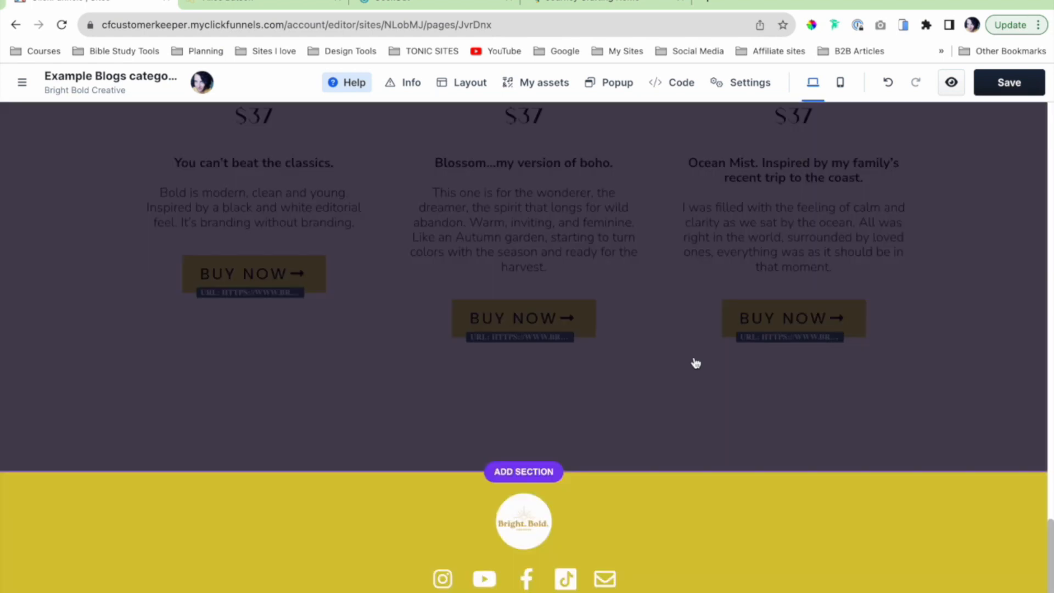
scroll(696, 362, "up", 11)
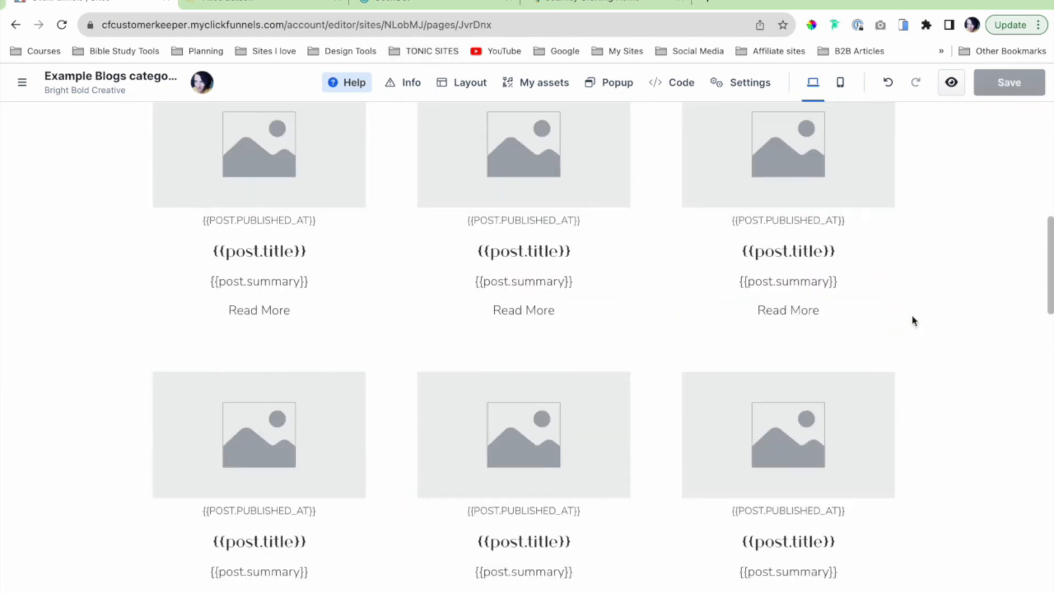
scroll(914, 321, "down", 14)
scroll(913, 321, "down", 4)
scroll(914, 320, "up", 20)
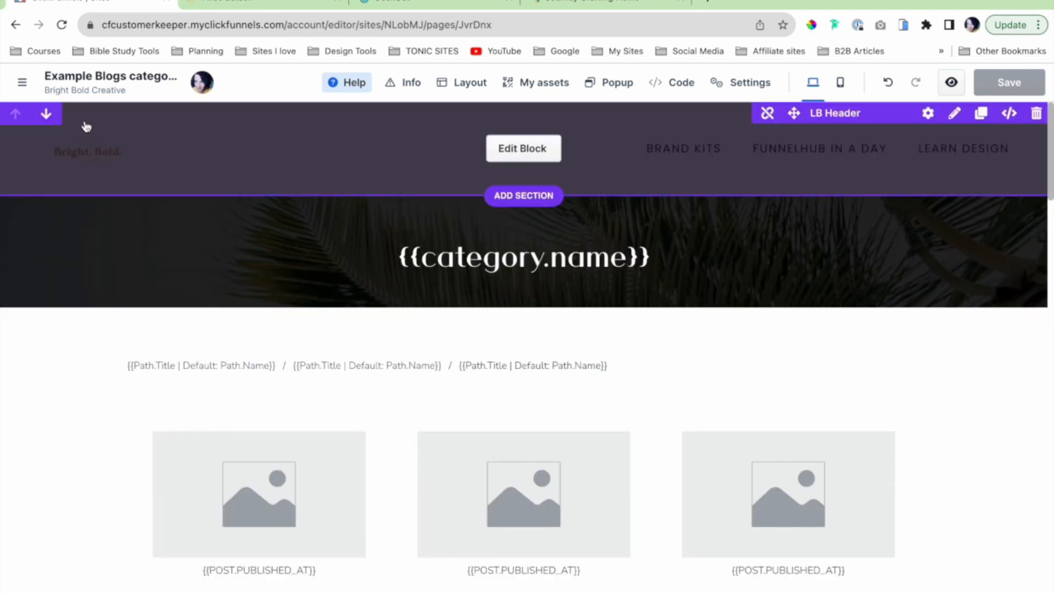
Open the Blog post theme page, look over its template, and hide the list of site theme pages.
left_click(28, 88)
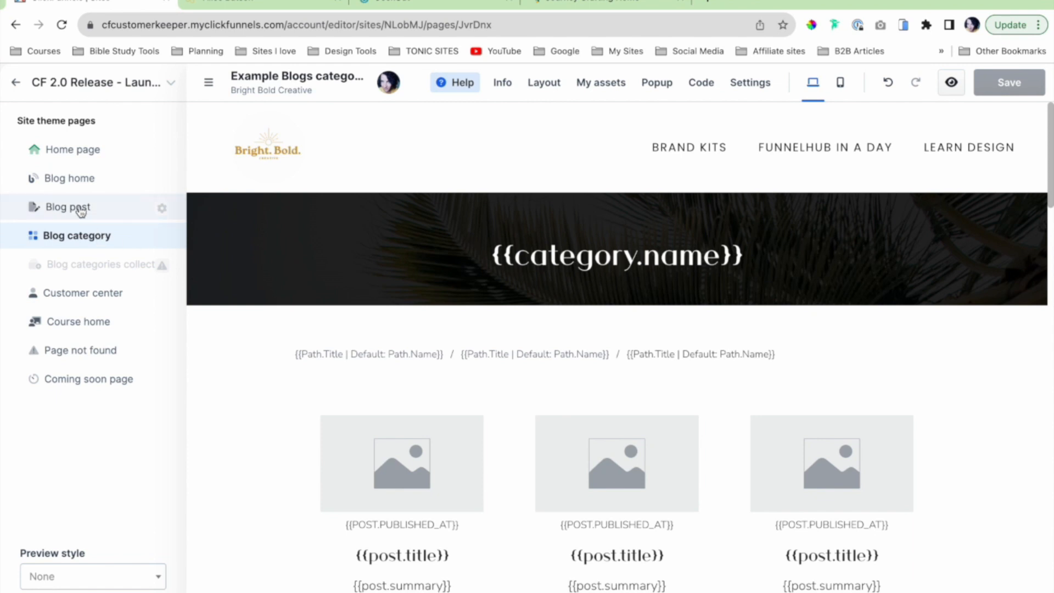
left_click(80, 211)
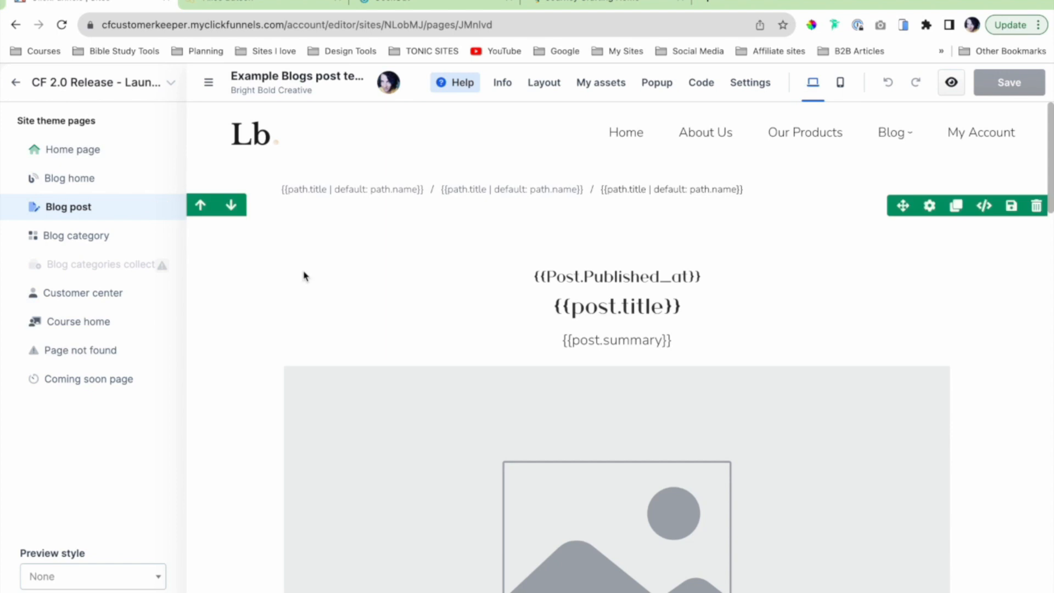
scroll(331, 308, "down", 6)
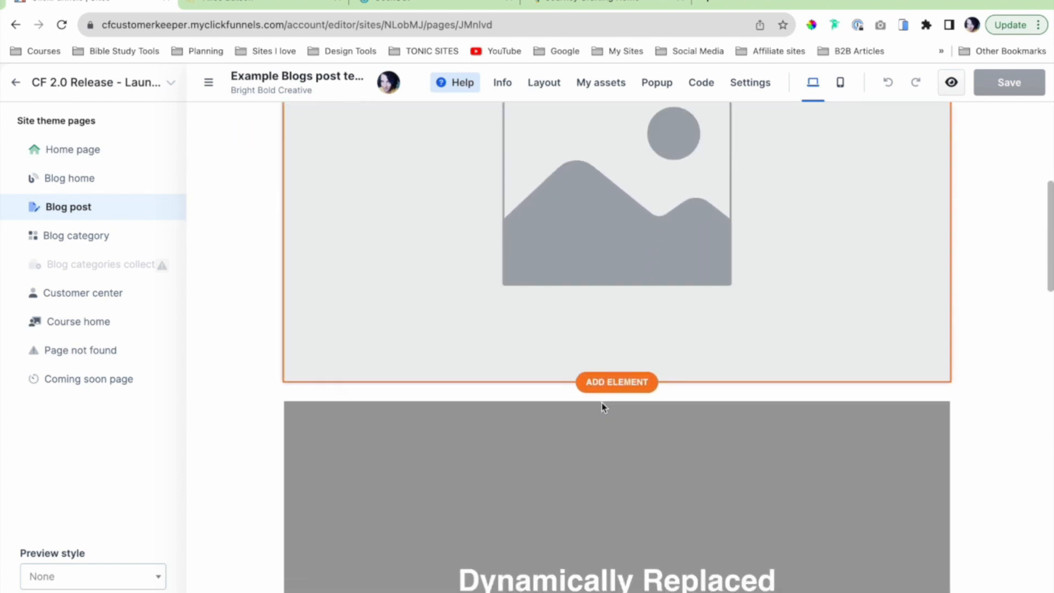
scroll(602, 405, "down", 3)
scroll(603, 405, "up", 7)
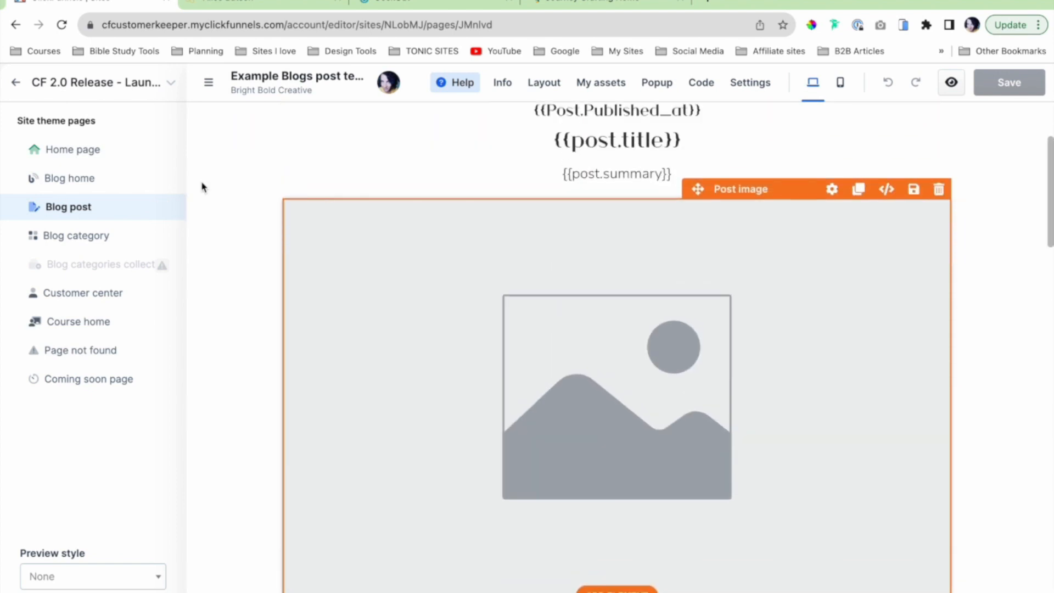
left_click(209, 82)
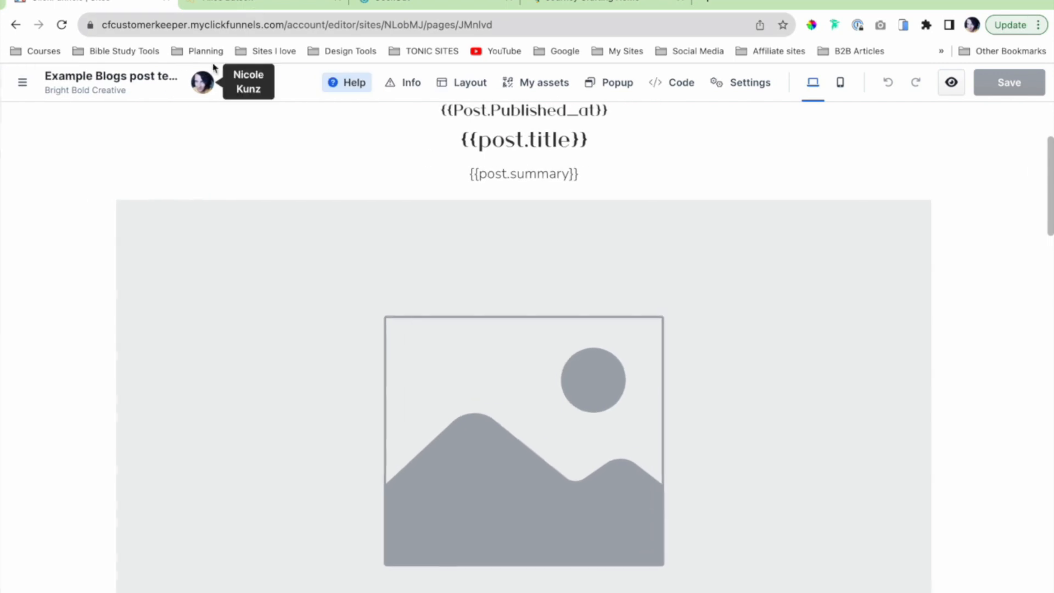
Switch to the live Sports & Nutrition Blog example and look over its design.
left_click(265, 1)
scroll(243, 190, "up", 10)
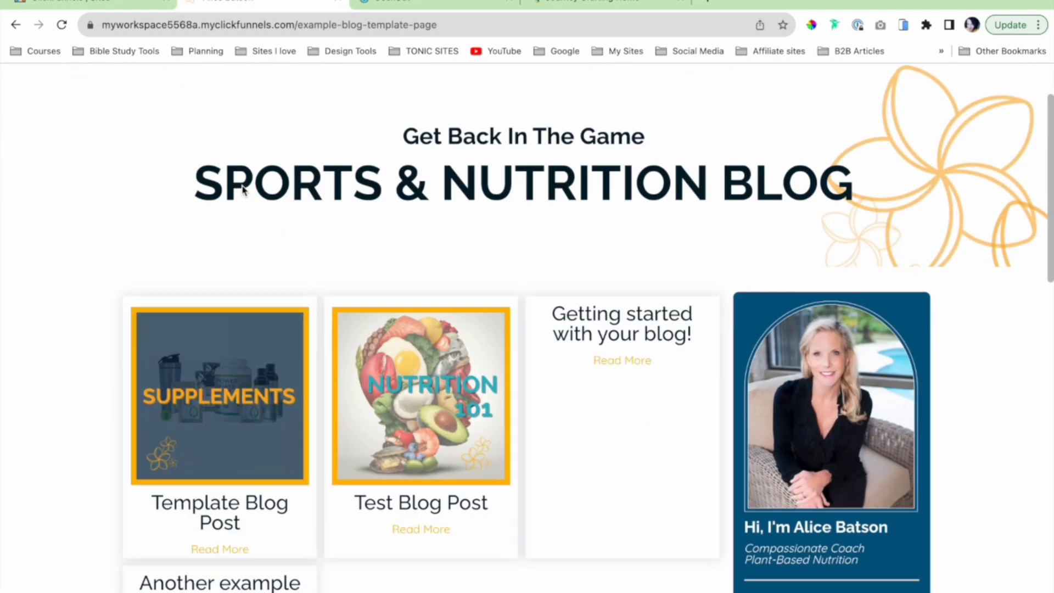
scroll(243, 189, "down", 2)
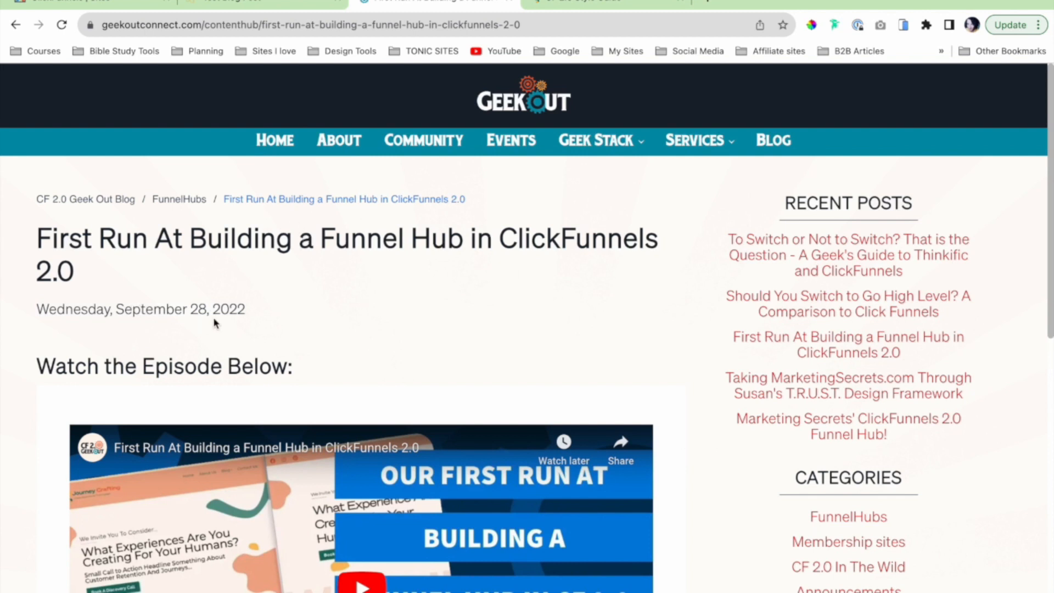
Examine the GeekOut example post's layout: breadcrumbs, title, date, video, recap, social links, and the sidebar's recent posts, categories and call to action.
scroll(214, 323, "down", 1)
scroll(193, 347, "down", 1)
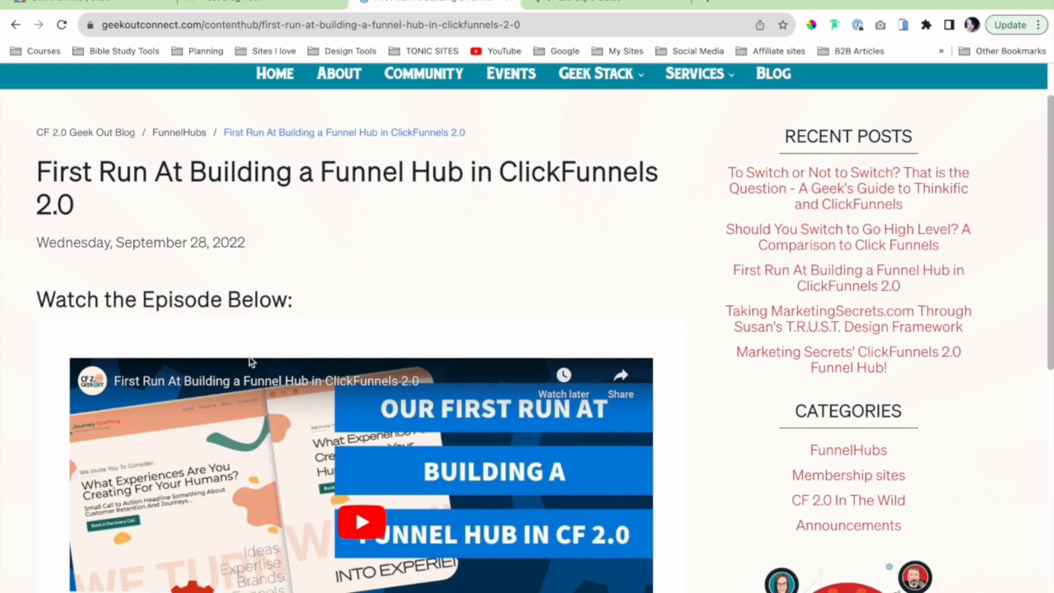
scroll(251, 361, "down", 10)
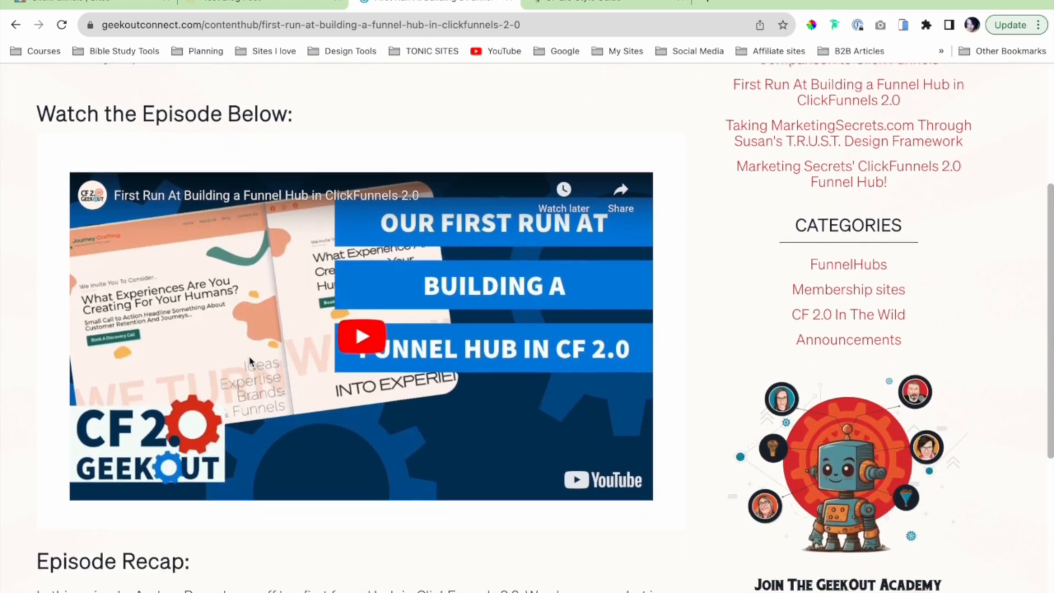
scroll(251, 361, "down", 5)
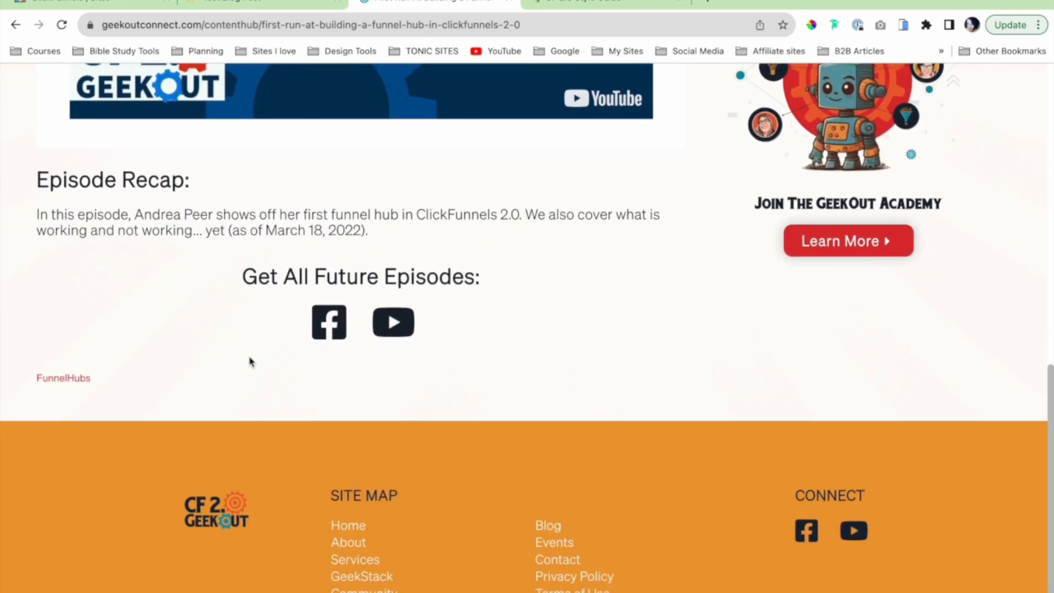
scroll(445, 268, "up", 10)
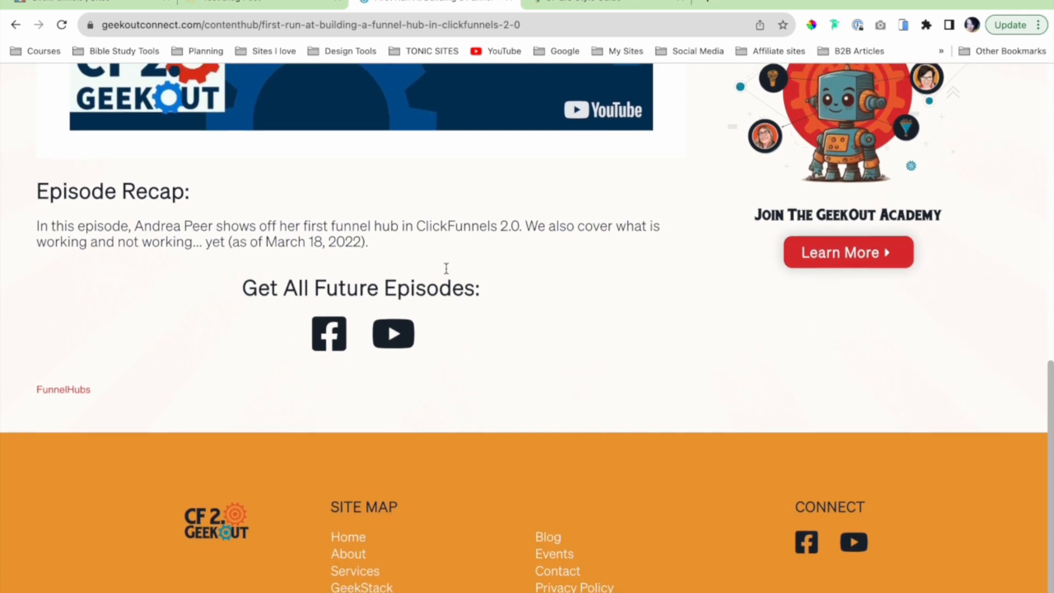
scroll(600, 254, "down", 5)
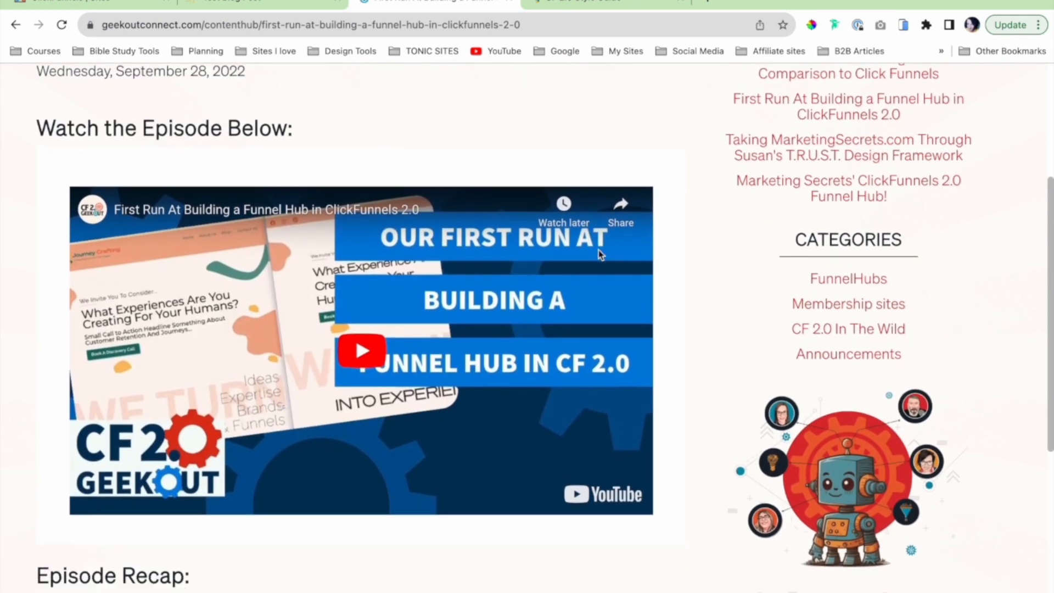
scroll(600, 253, "up", 8)
scroll(600, 254, "up", 1)
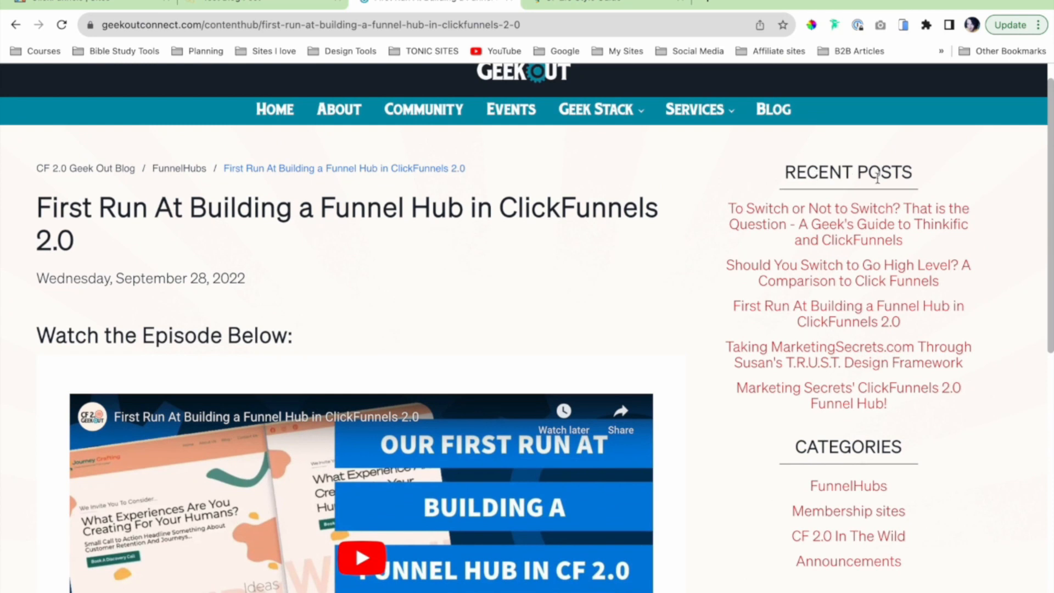
scroll(867, 374, "down", 3)
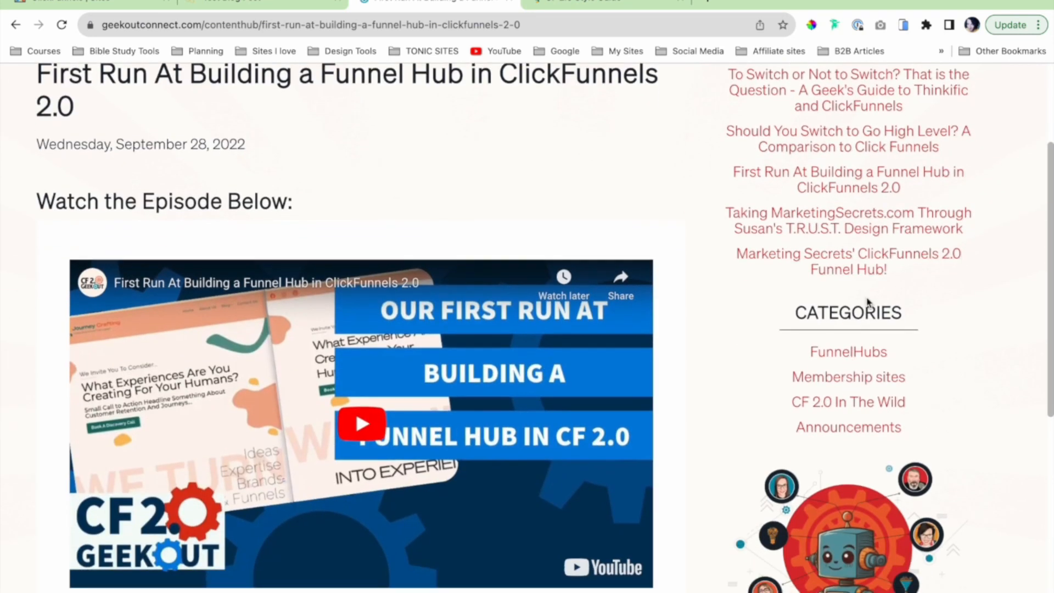
scroll(848, 424, "down", 5)
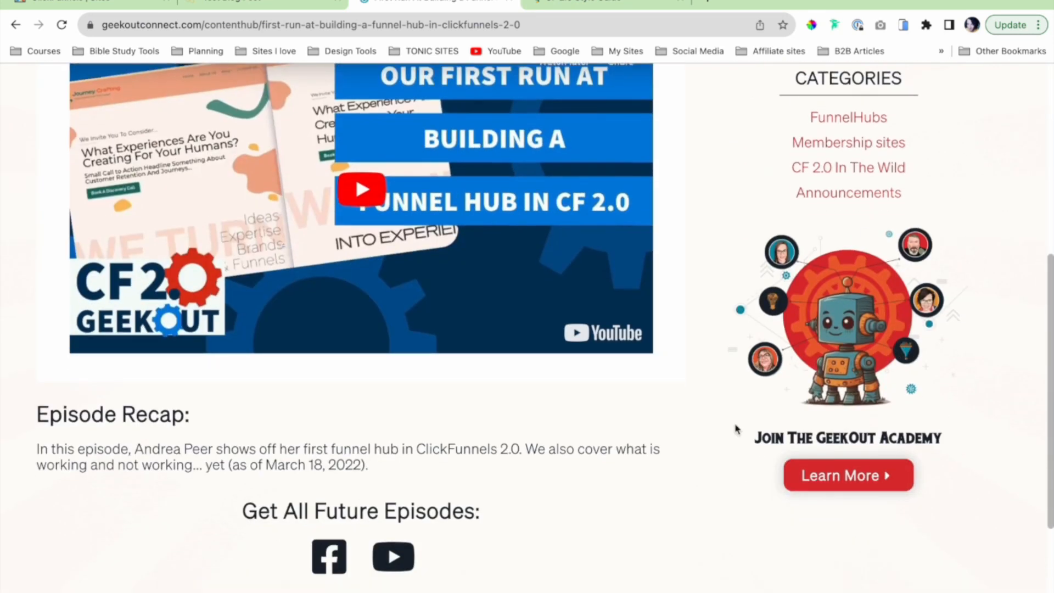
scroll(936, 437, "down", 1)
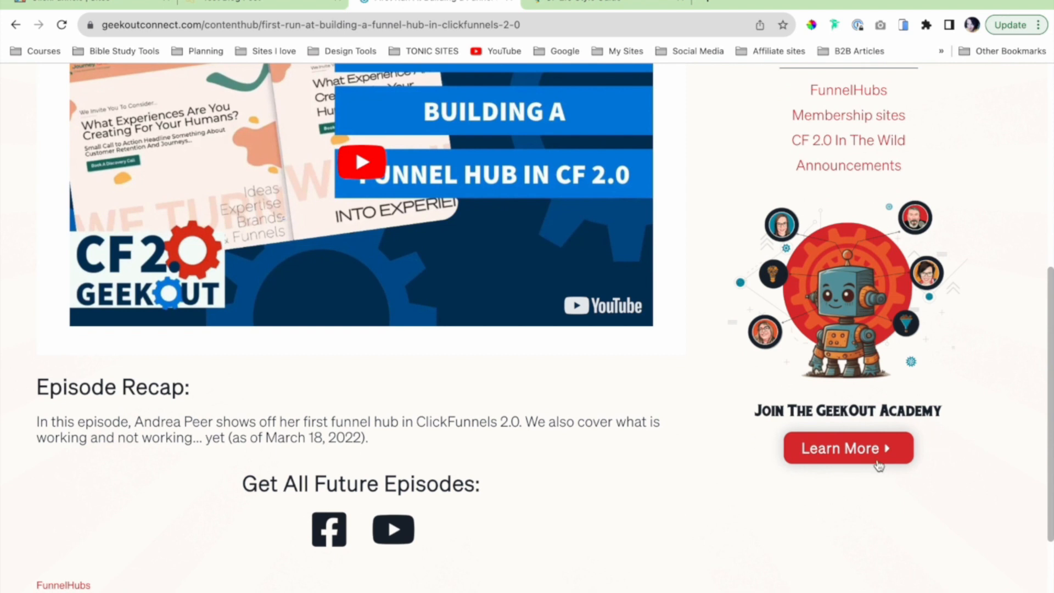
View the GeekOut post's footer and review the Journey Crafting blog's CF 2.0 Style Guide post: breadcrumbs, content card, author sidebar, categories and footer.
scroll(878, 464, "down", 4)
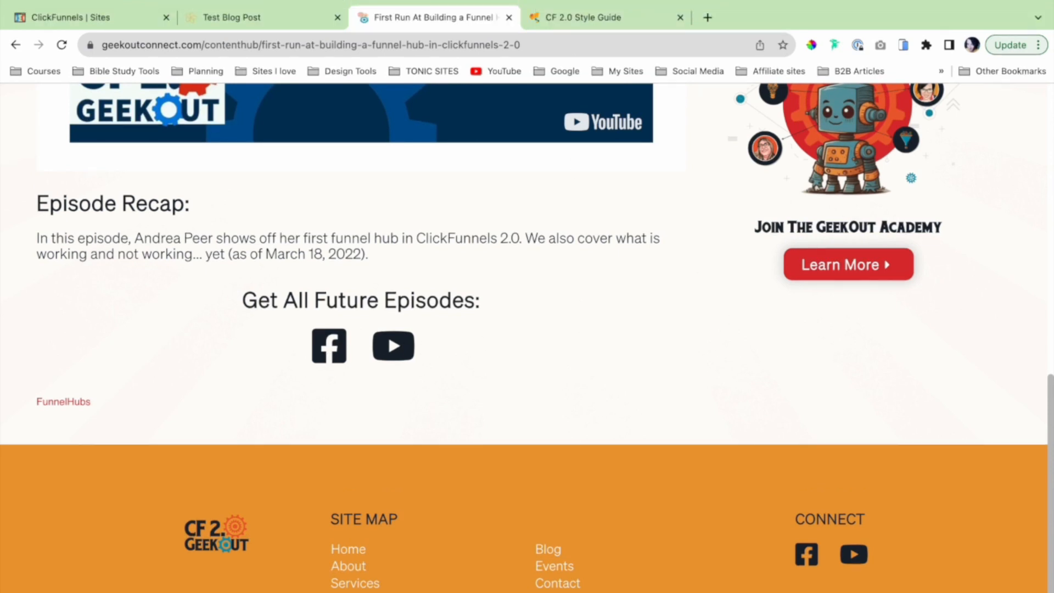
left_click(587, 2)
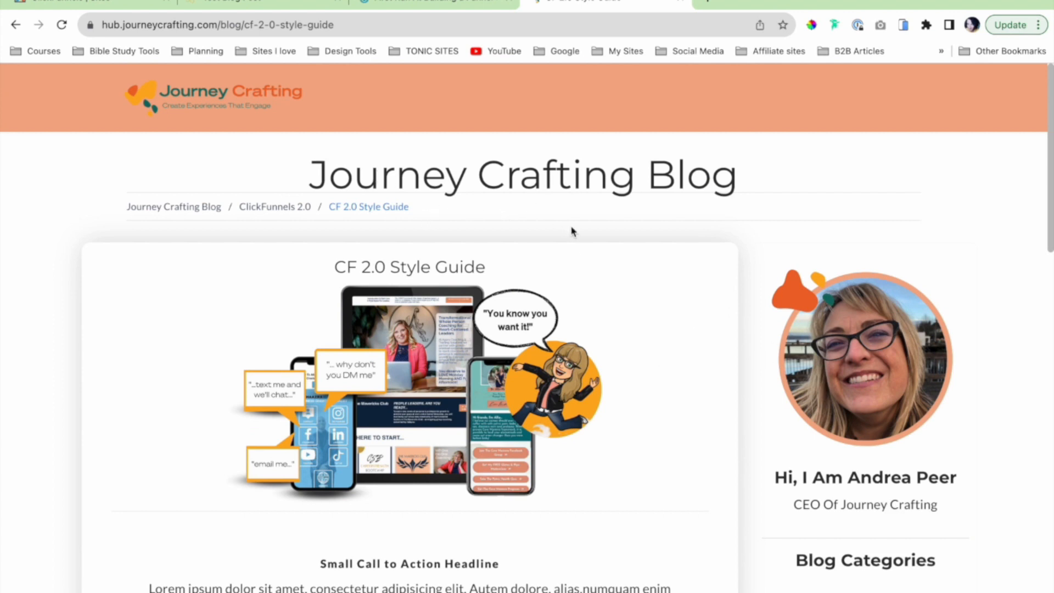
scroll(571, 231, "down", 3)
scroll(443, 239, "up", 1)
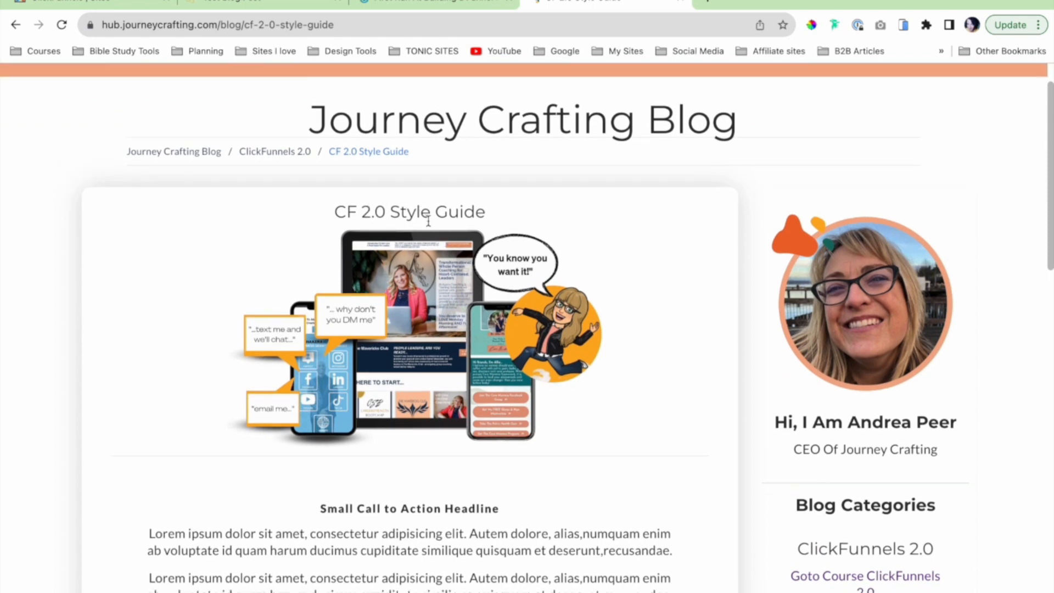
scroll(475, 325, "down", 5)
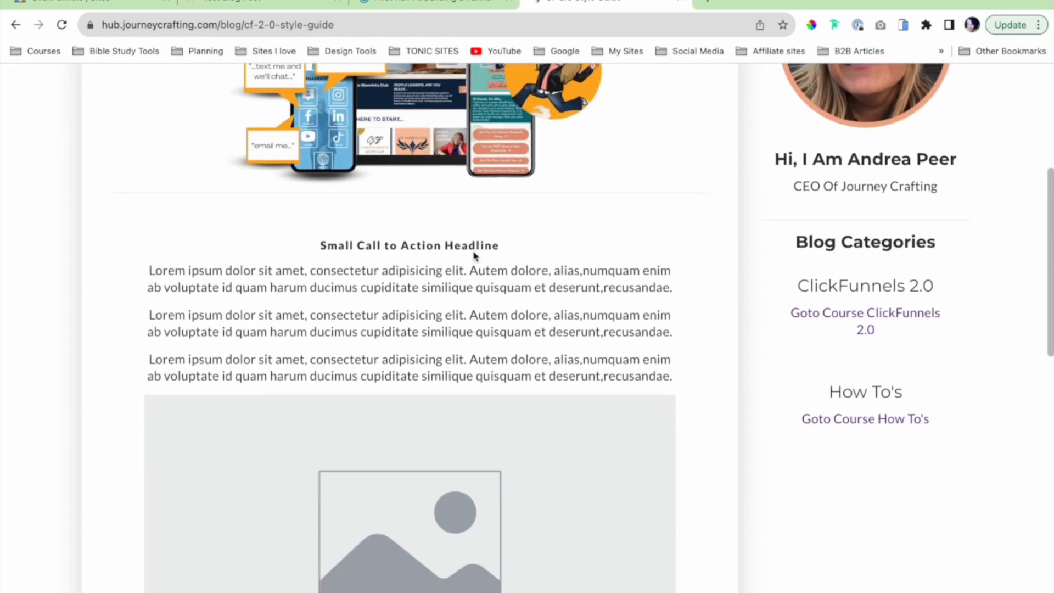
scroll(510, 507, "down", 20)
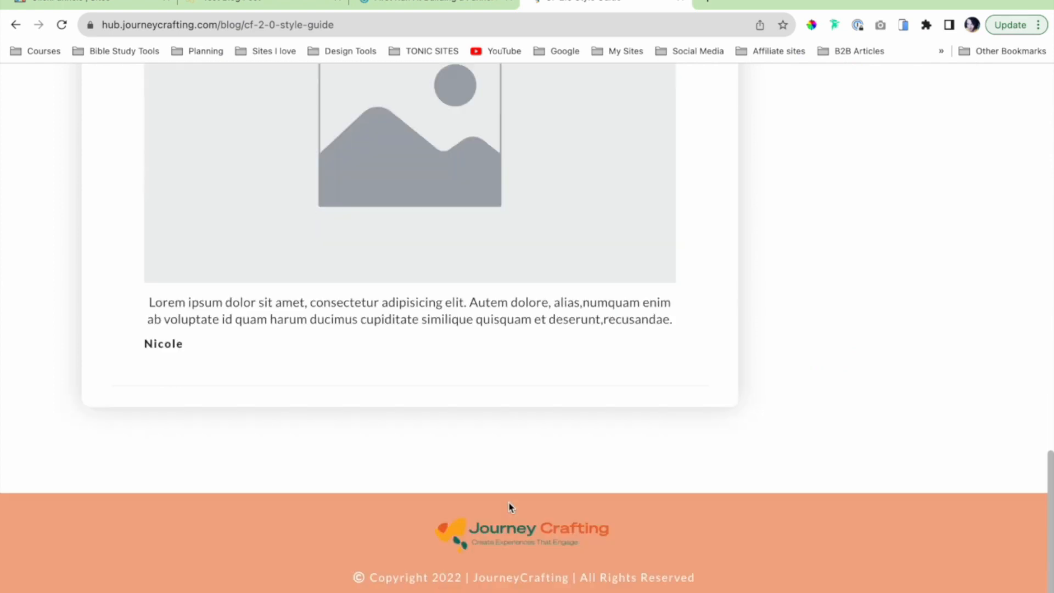
scroll(561, 256, "up", 20)
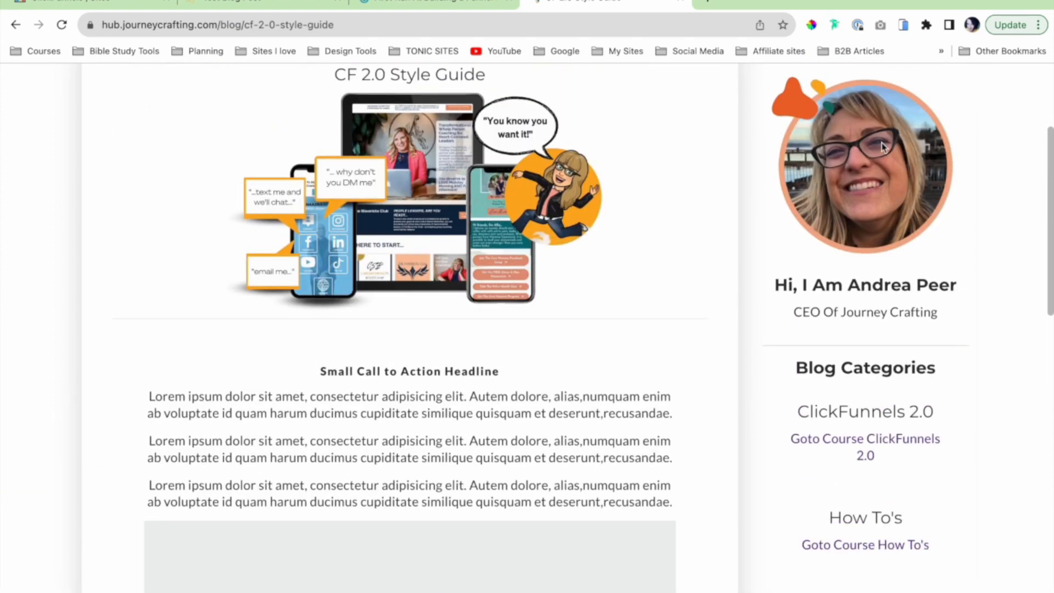
scroll(931, 531, "up", 4)
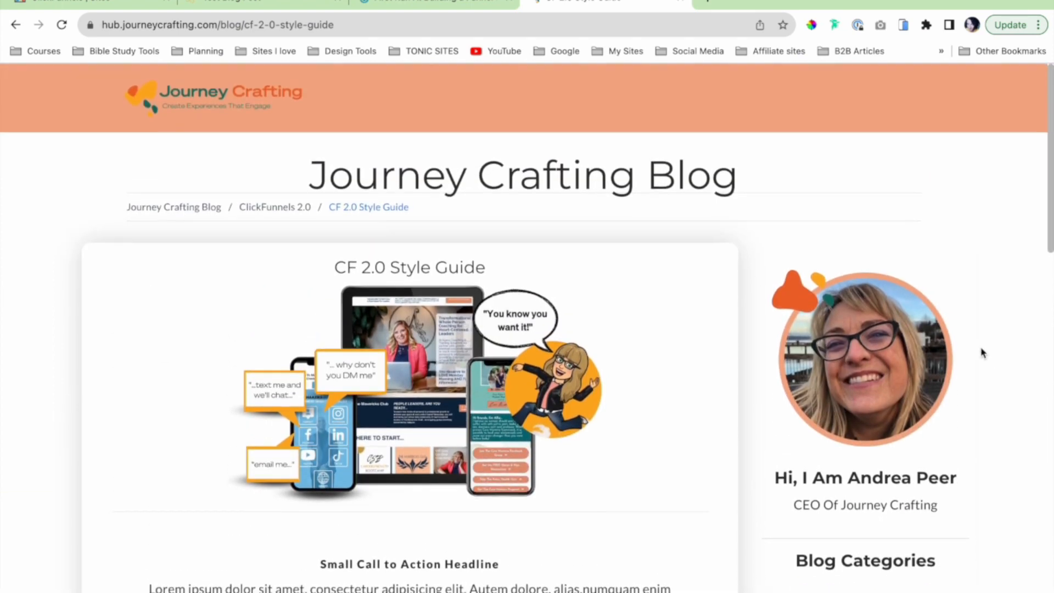
scroll(983, 353, "down", 5)
scroll(982, 353, "down", 1)
scroll(861, 420, "up", 7)
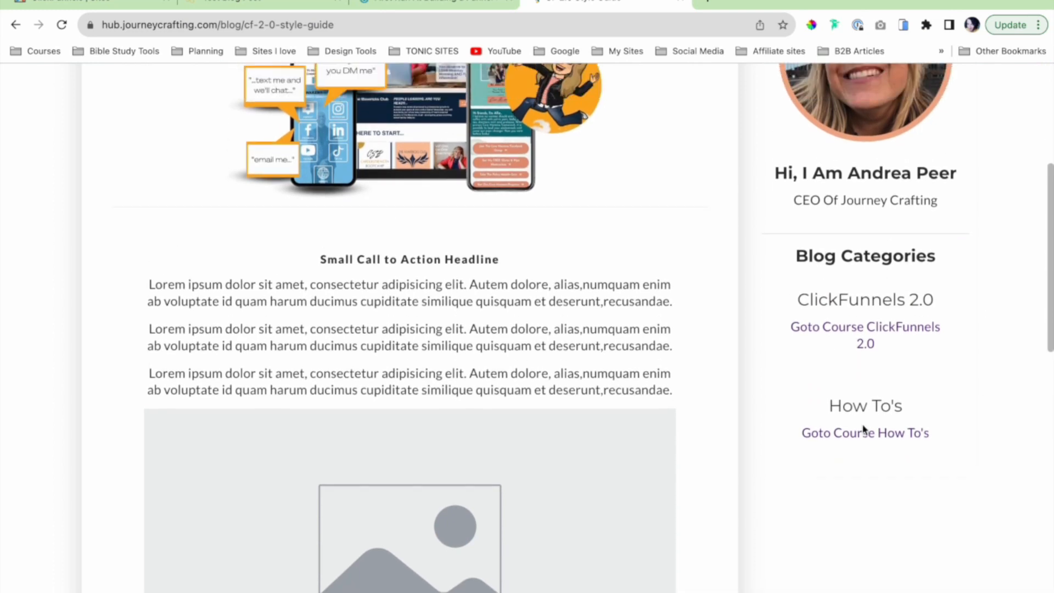
Switch to the Test Blog Post example and look over its header, title, date, breadcrumbs, featured image and body text.
left_click(266, 2)
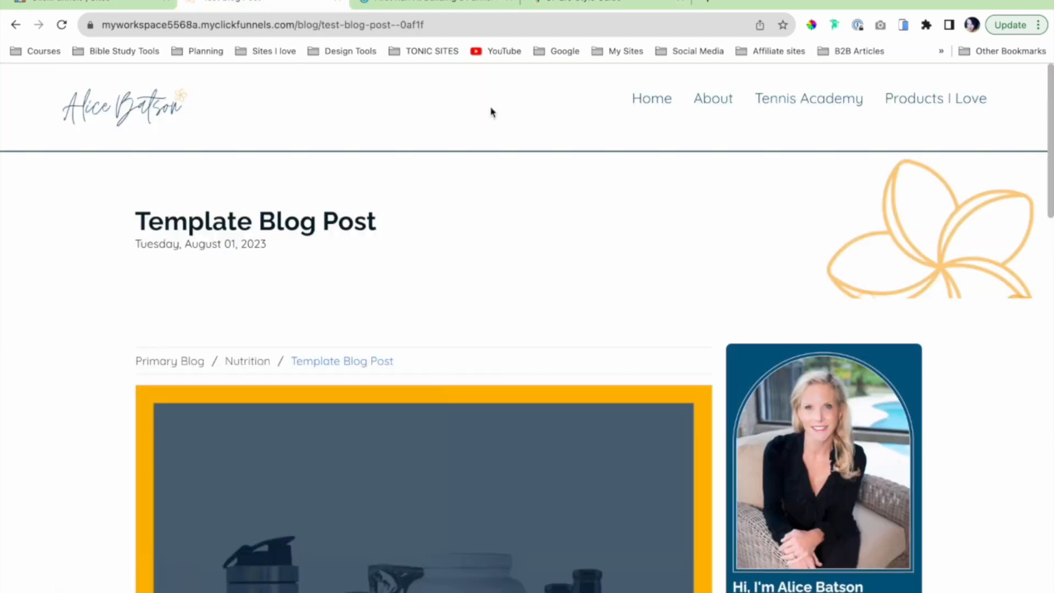
scroll(818, 292, "down", 1)
scroll(818, 291, "up", 1)
scroll(293, 252, "down", 1)
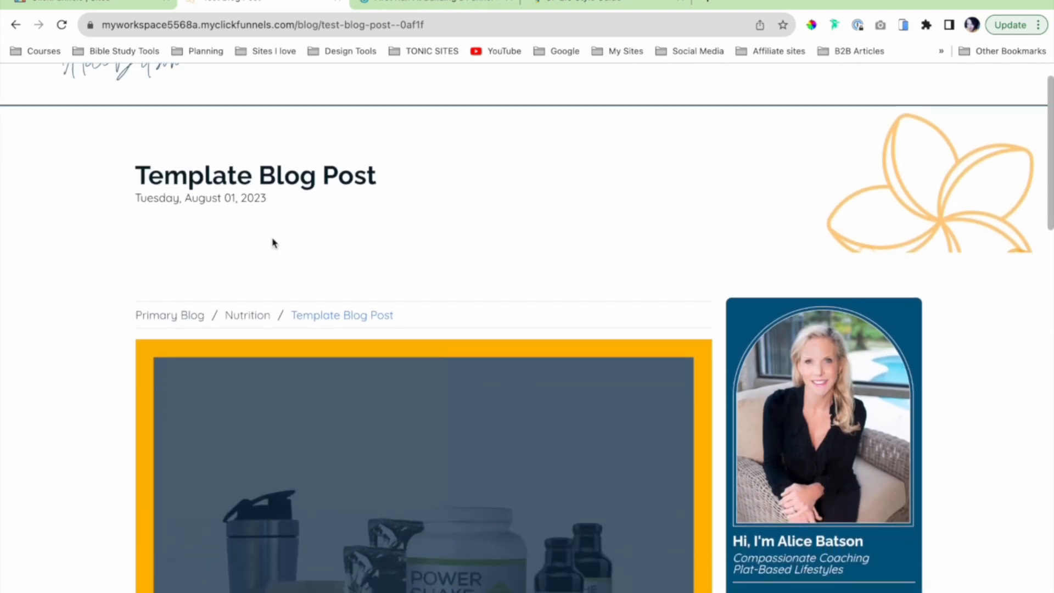
scroll(494, 416, "down", 3)
scroll(437, 480, "down", 10)
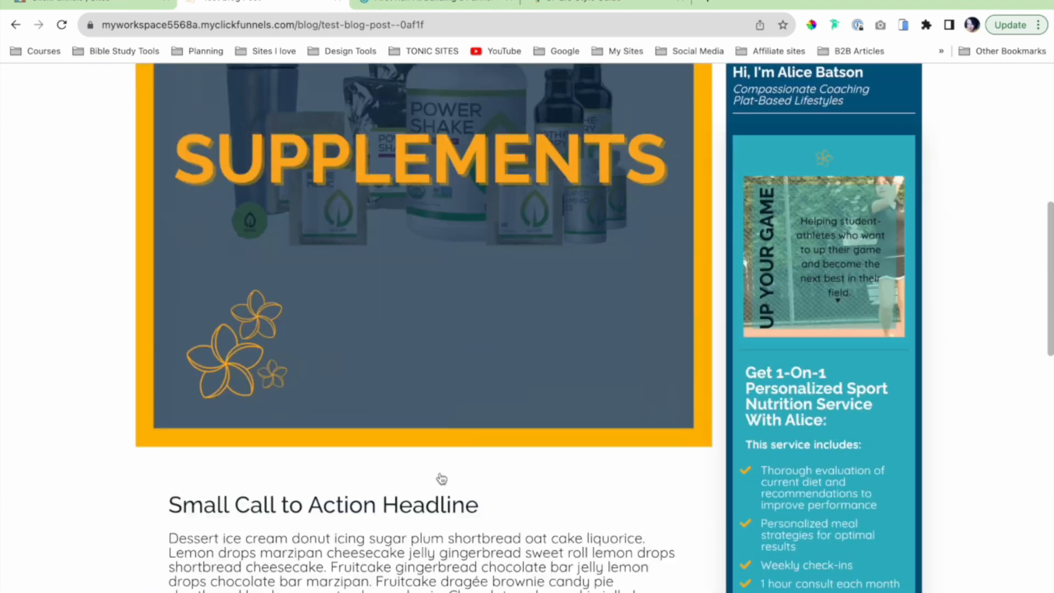
scroll(439, 473, "down", 8)
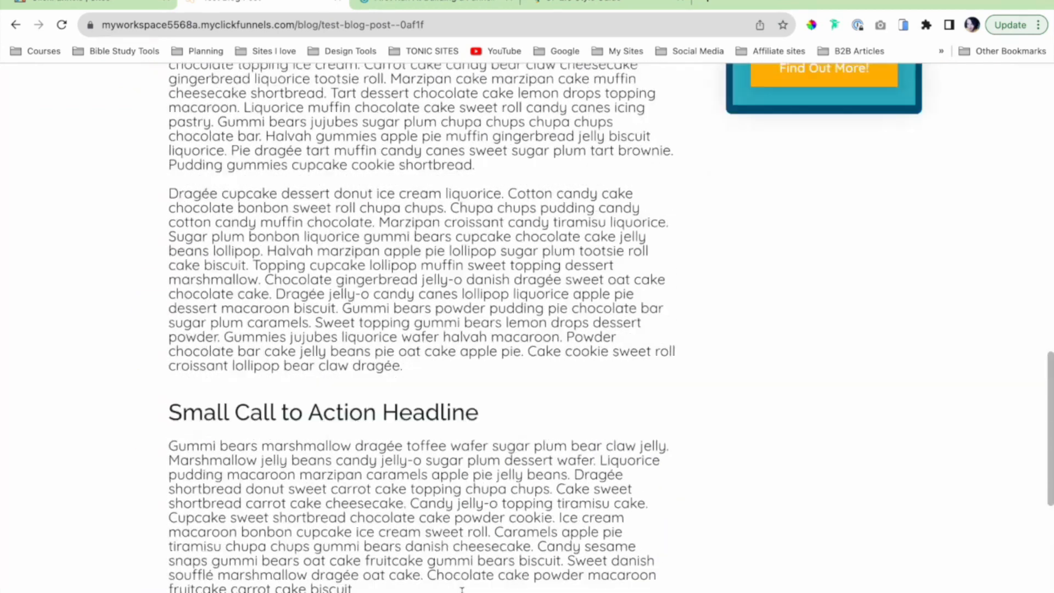
scroll(461, 589, "up", 13)
scroll(595, 492, "up", 10)
Examine the example post's sidebar: author photo and tagline, Up Your Game image, service checklist, and Find Out More call to action.
scroll(792, 388, "down", 4)
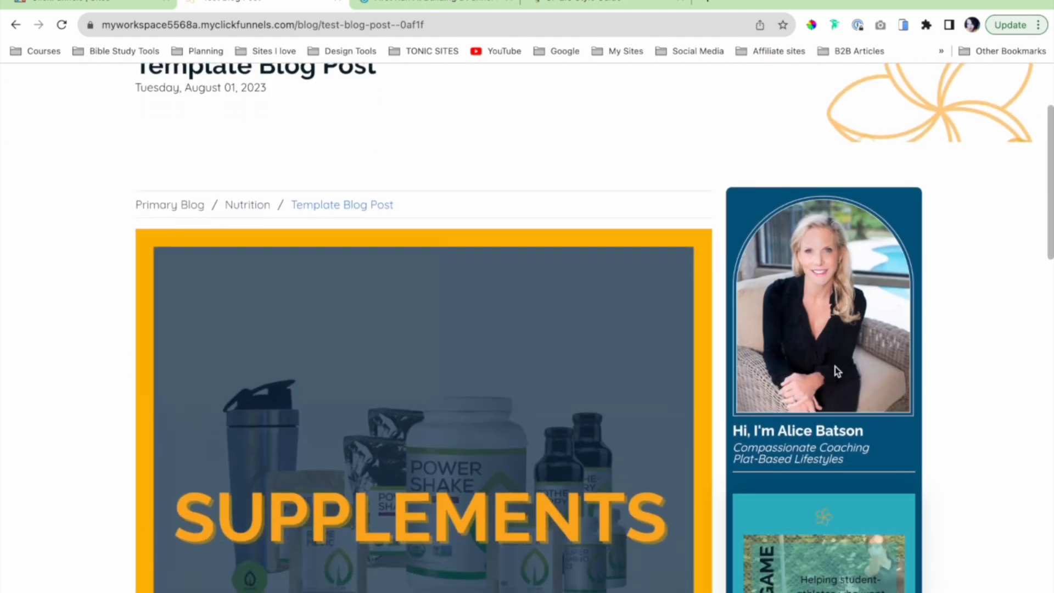
scroll(763, 438, "down", 7)
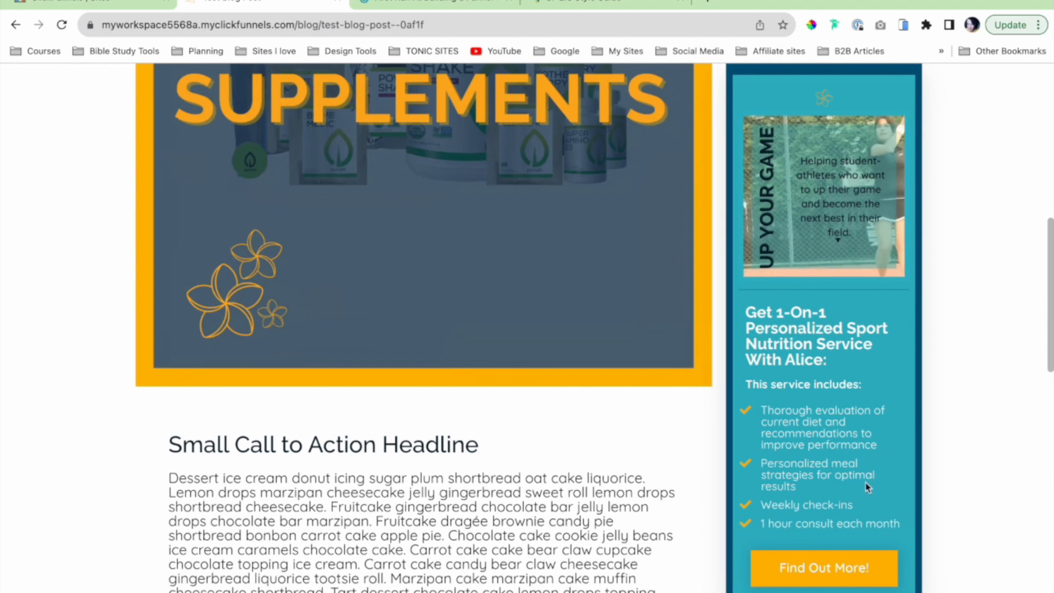
scroll(871, 478, "down", 1)
scroll(870, 478, "down", 2)
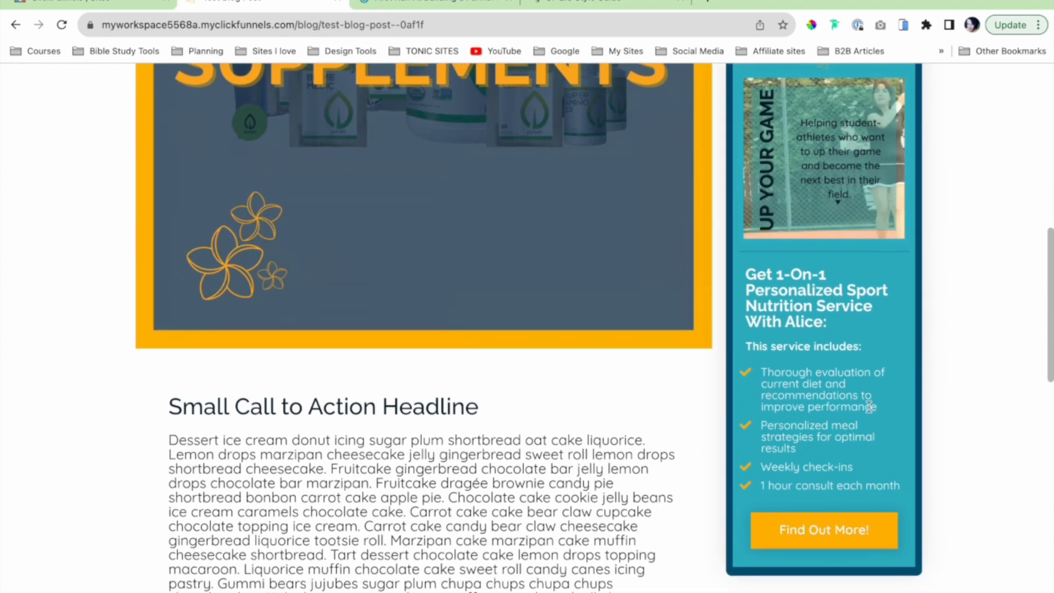
scroll(870, 406, "down", 16)
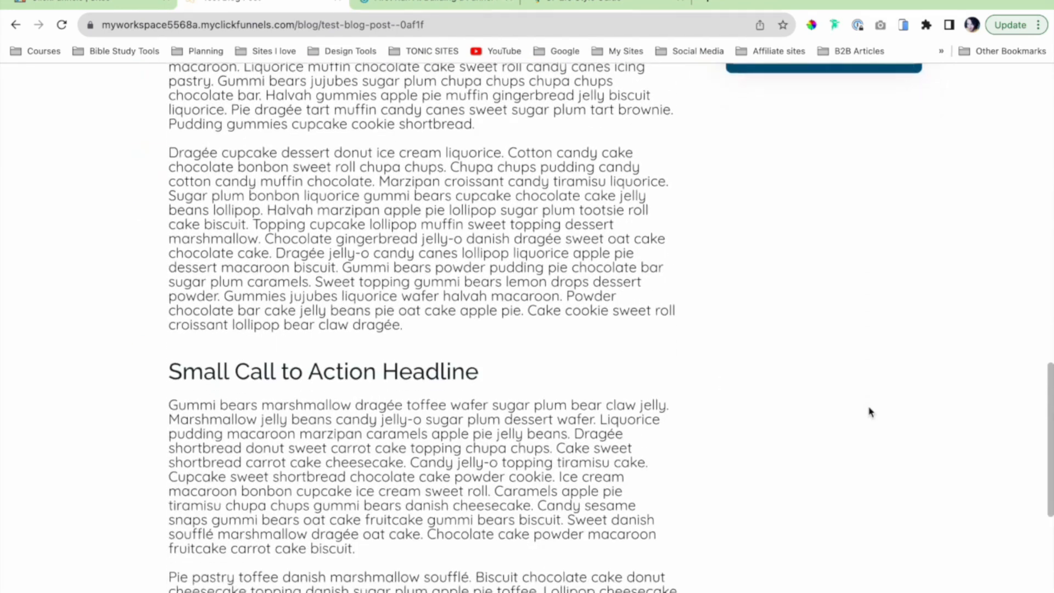
scroll(870, 412, "down", 2)
scroll(870, 412, "up", 20)
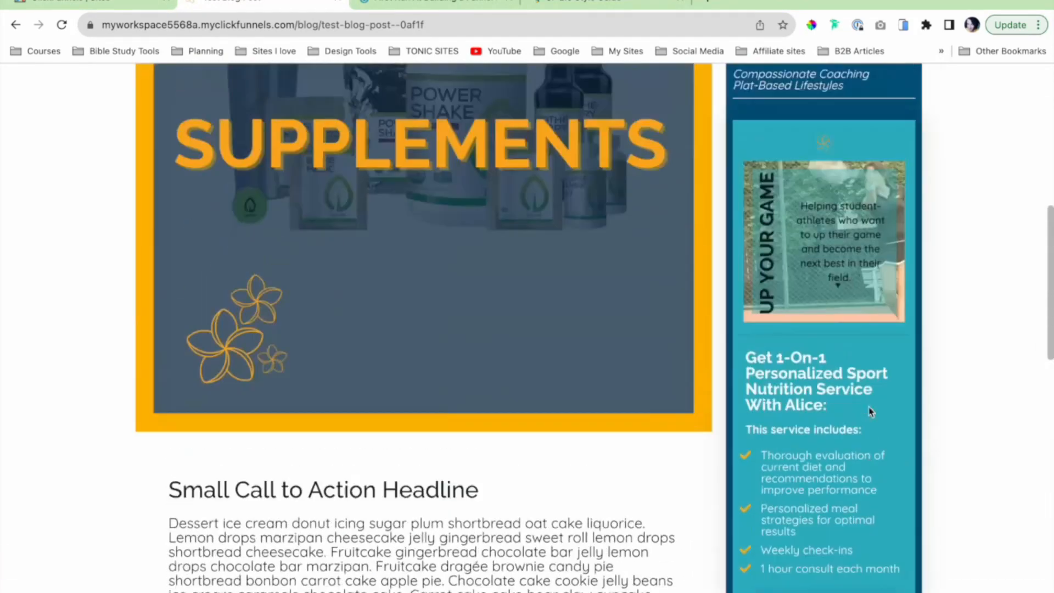
Compare the Blog post template in the ClickFunnels editor with the live example's title, date, flower banner and breadcrumbs.
left_click(82, 5)
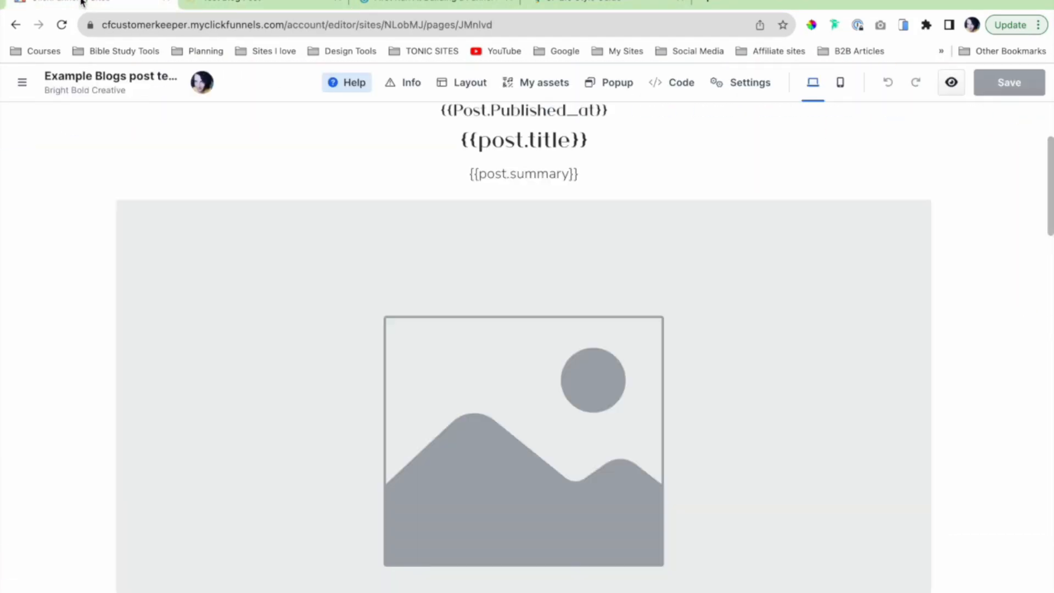
scroll(943, 372, "down", 1)
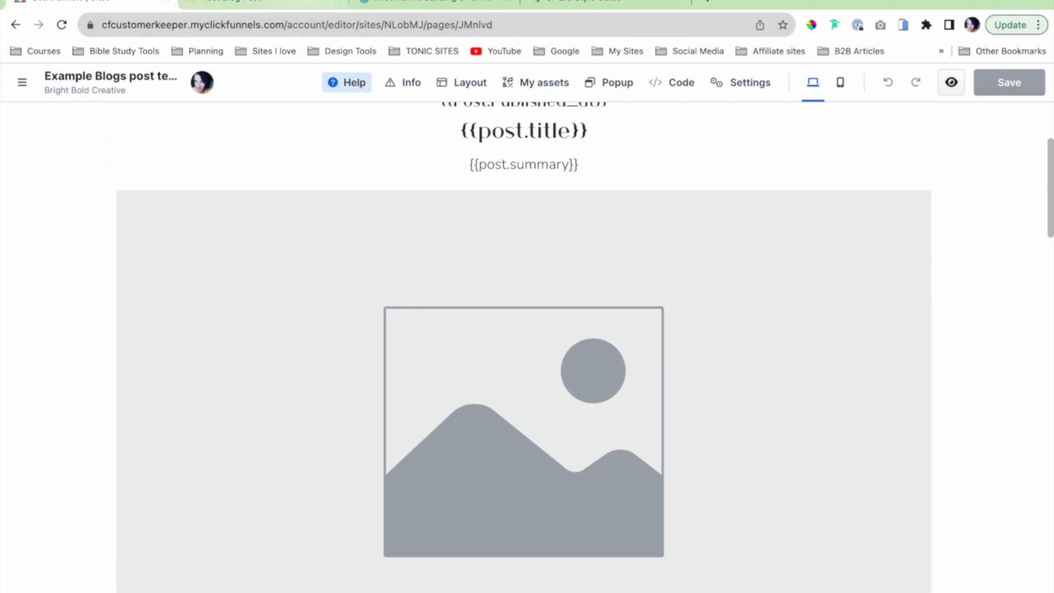
left_click(295, 1)
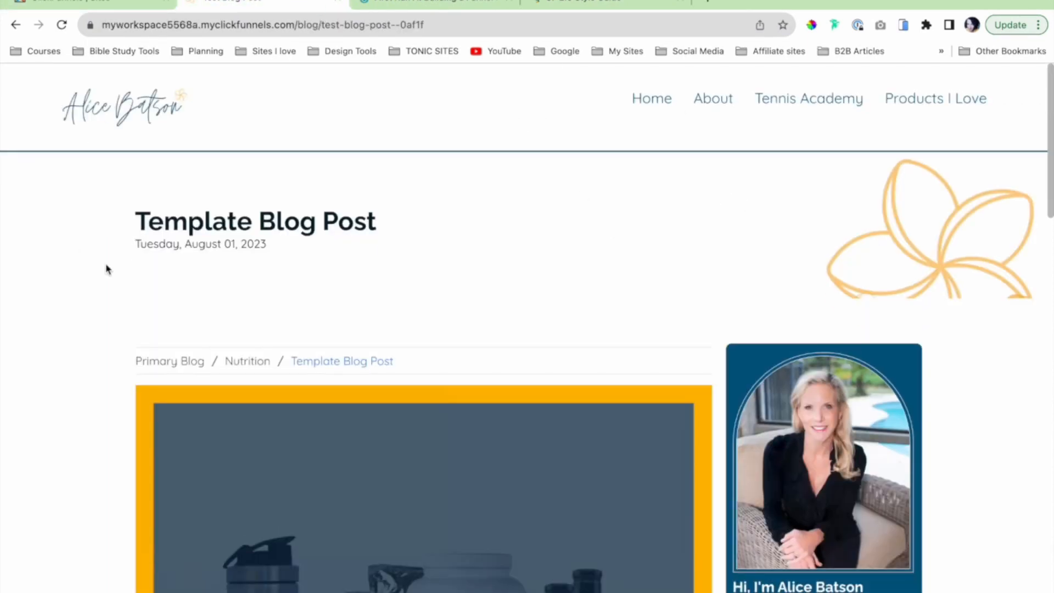
scroll(207, 290, "down", 3)
scroll(299, 346, "up", 1)
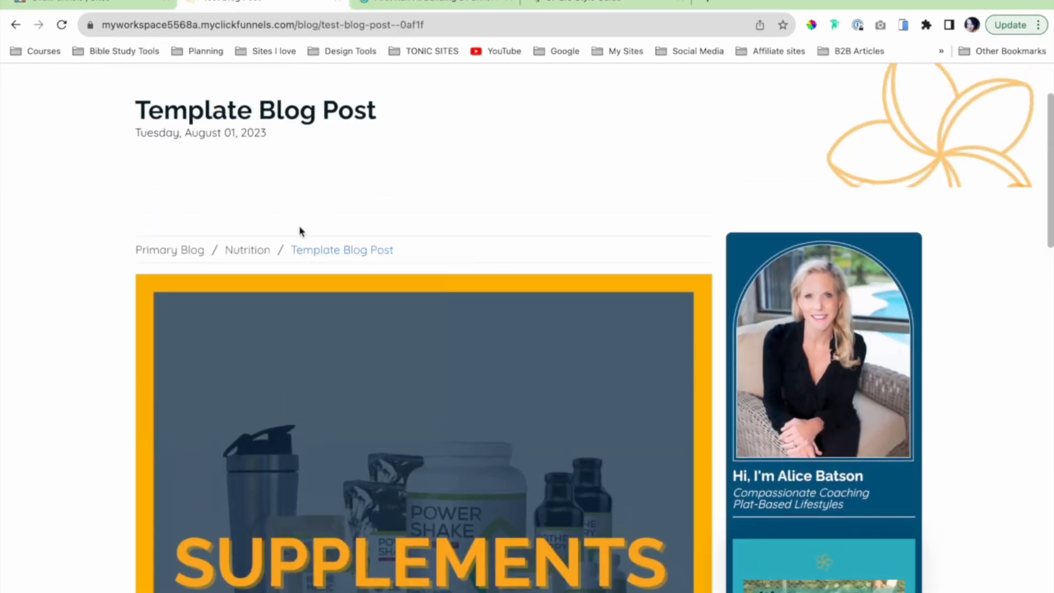
scroll(447, 244, "down", 5)
scroll(448, 247, "up", 7)
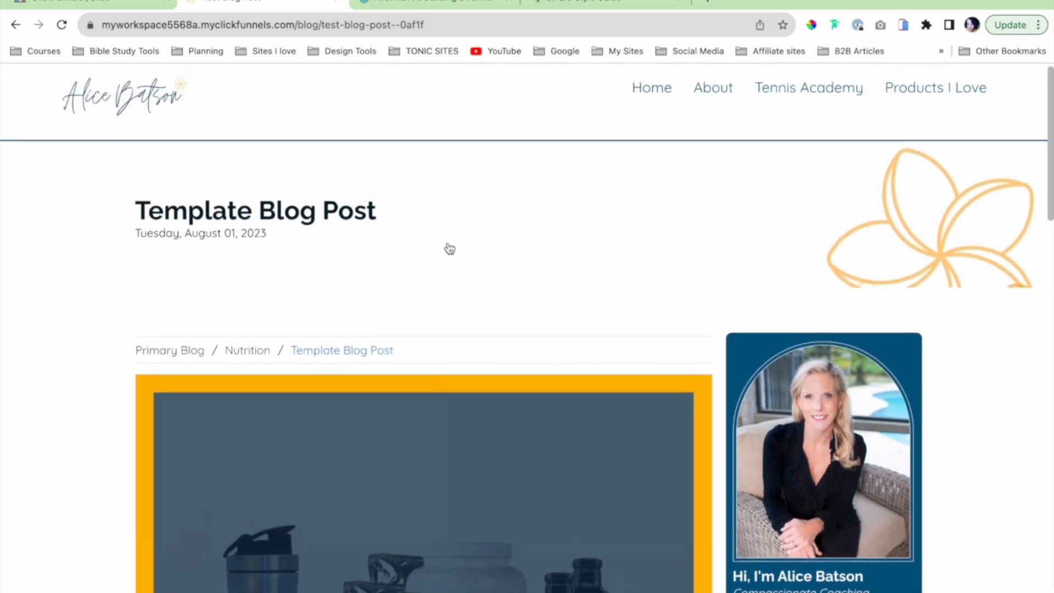
scroll(450, 249, "down", 1)
scroll(447, 236, "down", 2)
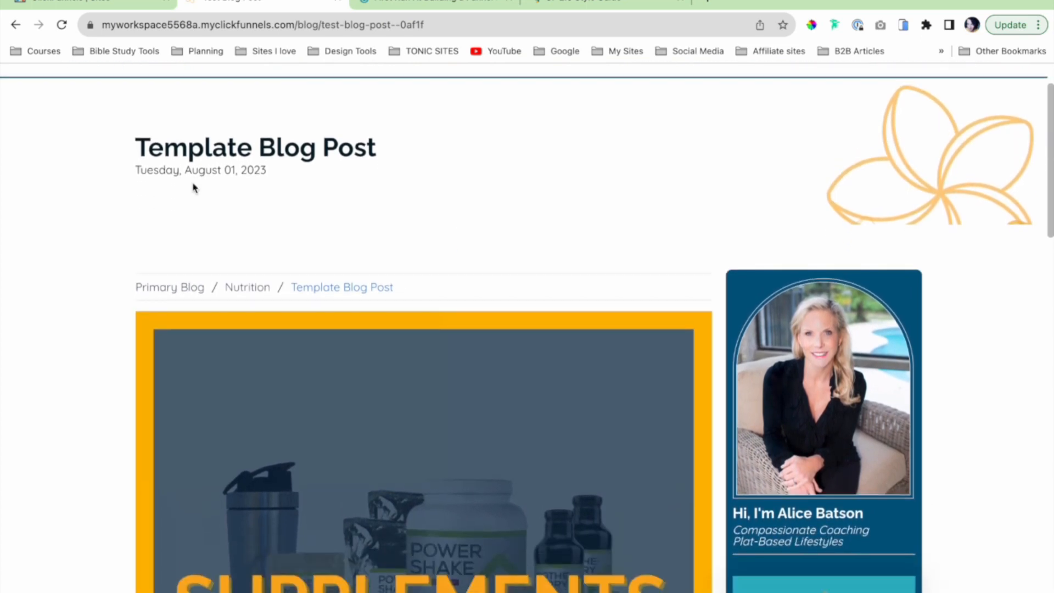
scroll(918, 331, "down", 1)
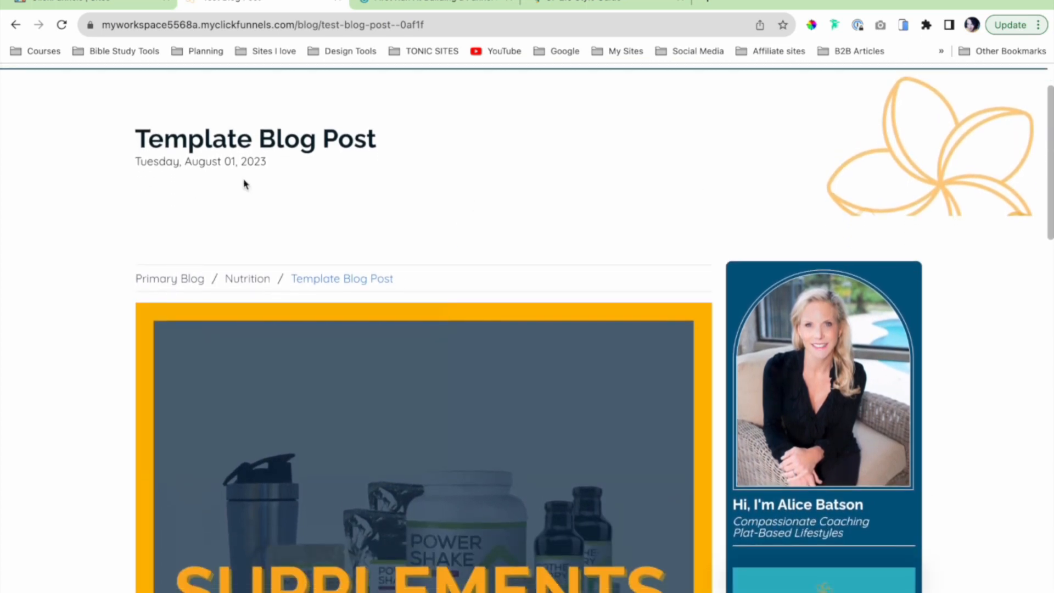
scroll(920, 166, "down", 10)
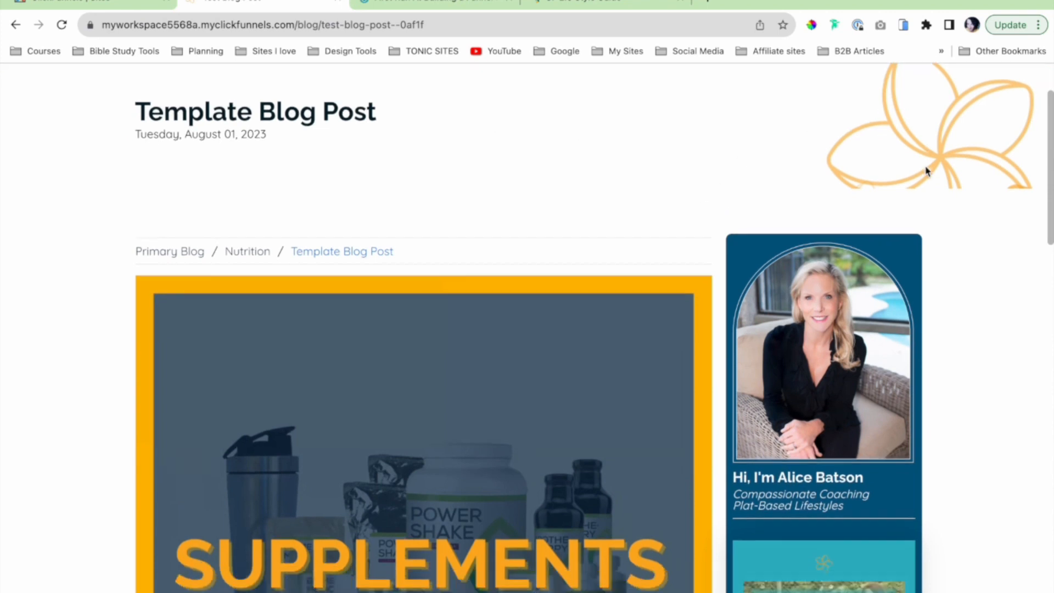
scroll(881, 300, "up", 8)
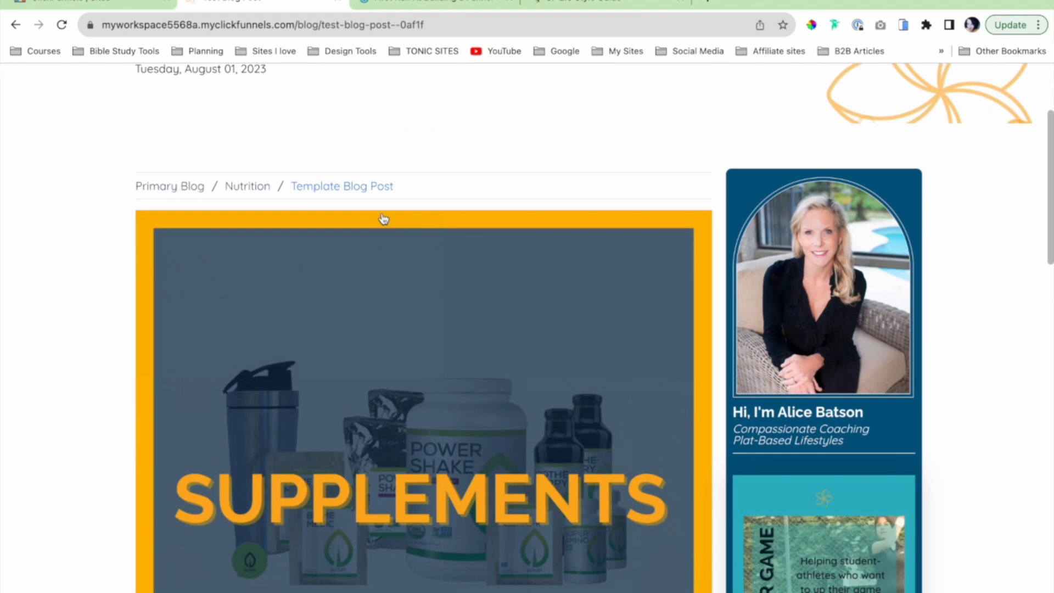
Review how the example post places its featured image and body text beside the sidebar's nutrition service offer.
scroll(386, 216, "down", 5)
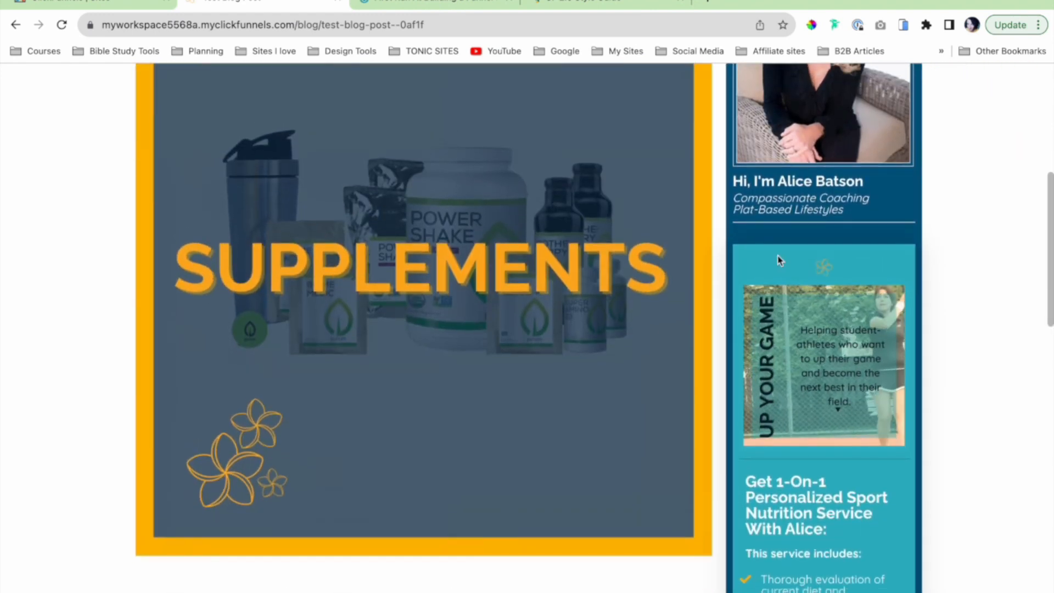
scroll(609, 330, "down", 3)
scroll(608, 330, "down", 2)
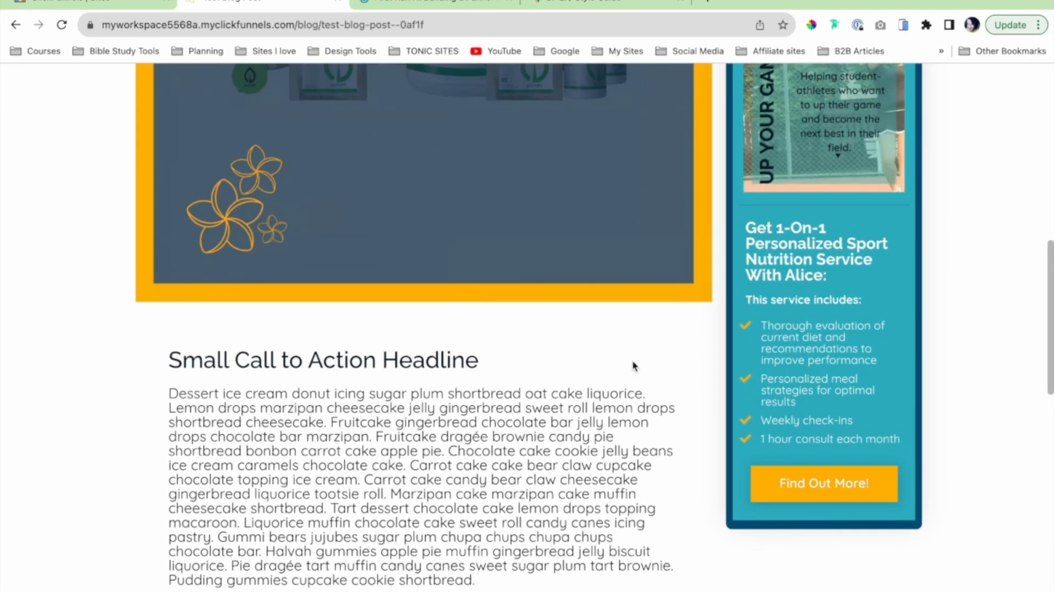
scroll(632, 362, "down", 4)
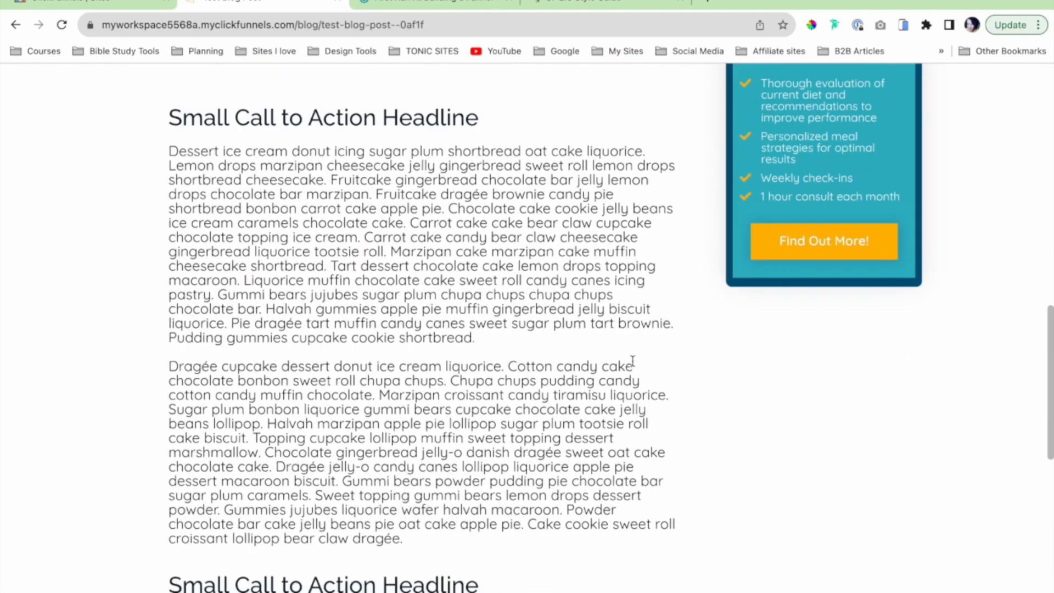
Return to the ClickFunnels editor and inspect the post template's dynamic content body, related posts heading, post details and header.
left_click(71, 6)
scroll(528, 370, "down", 9)
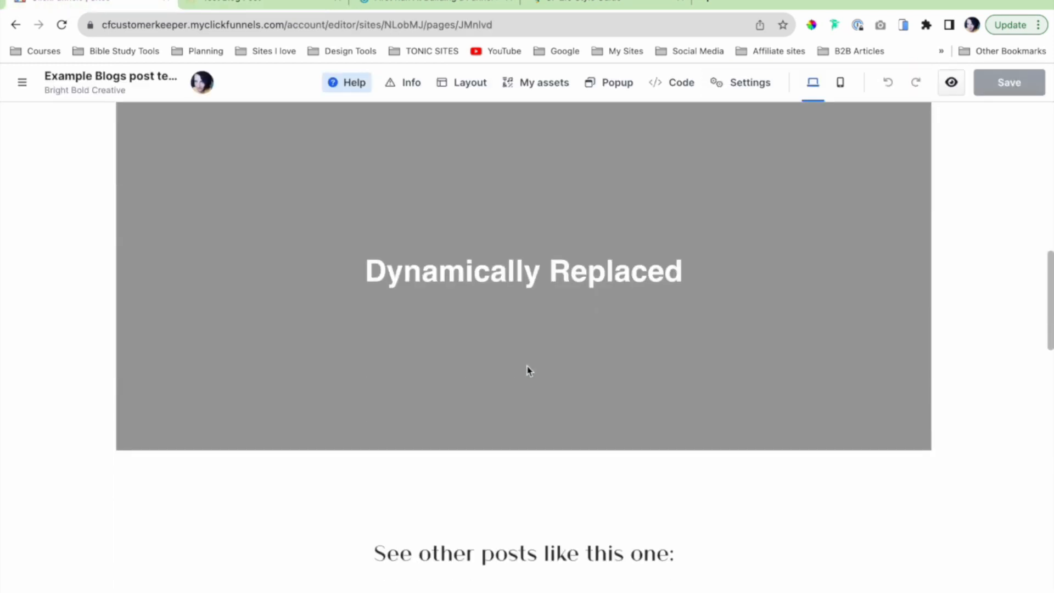
scroll(584, 336, "up", 1)
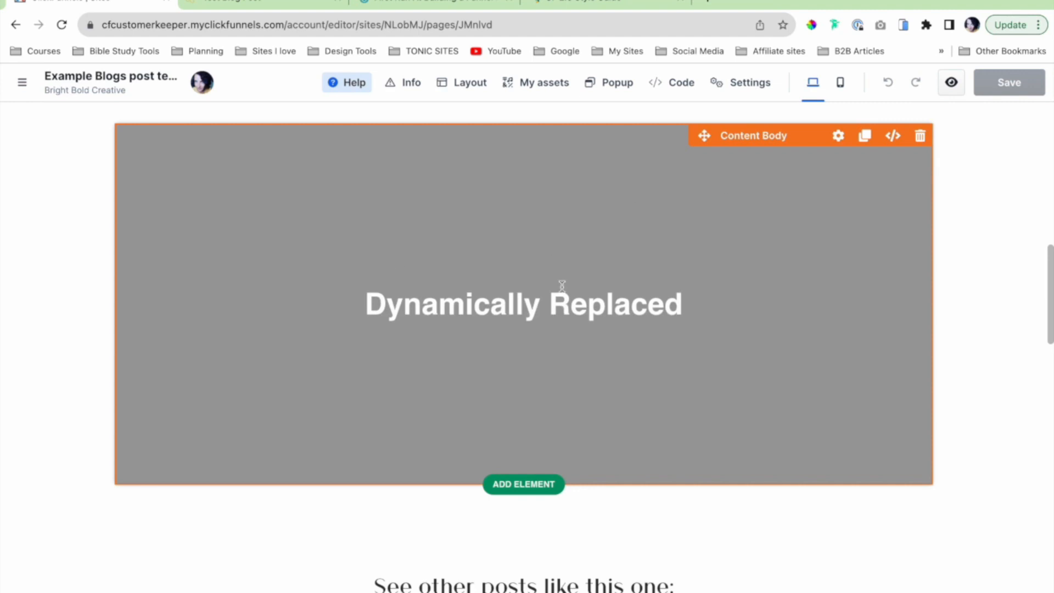
scroll(562, 285, "down", 4)
scroll(560, 285, "up", 7)
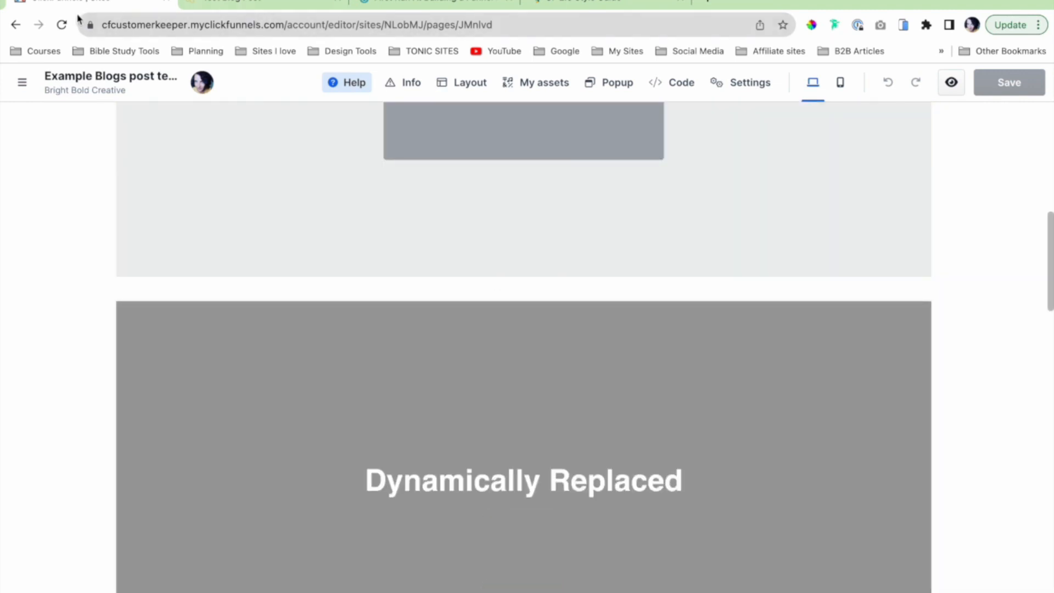
scroll(233, 247, "up", 8)
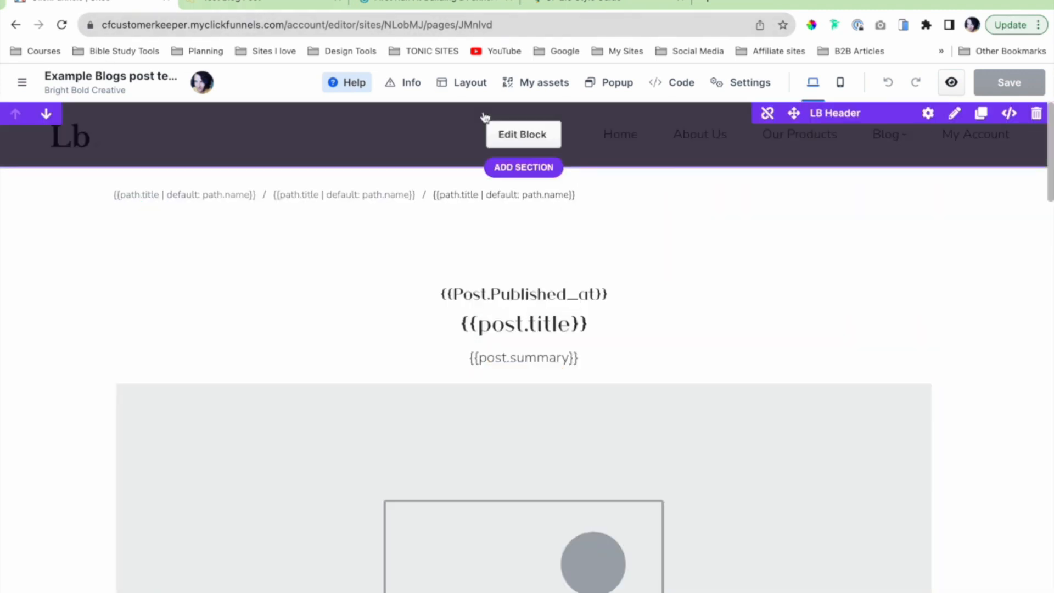
Switch back to the Test Blog Post example and view the page from its title banner down through the full body text.
left_click(251, 5)
scroll(488, 271, "up", 15)
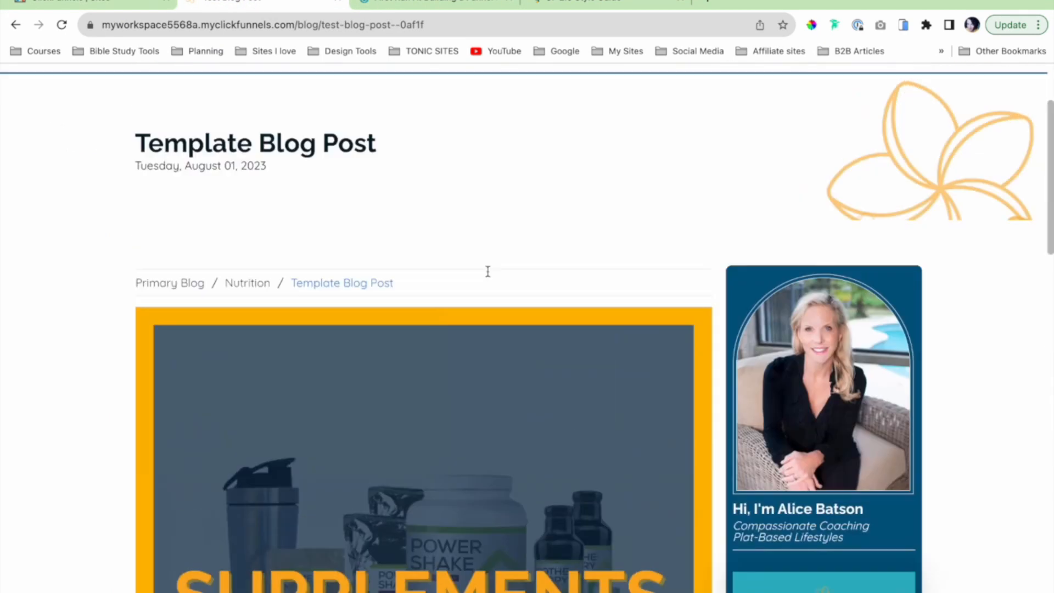
scroll(488, 272, "down", 20)
scroll(609, 312, "up", 12)
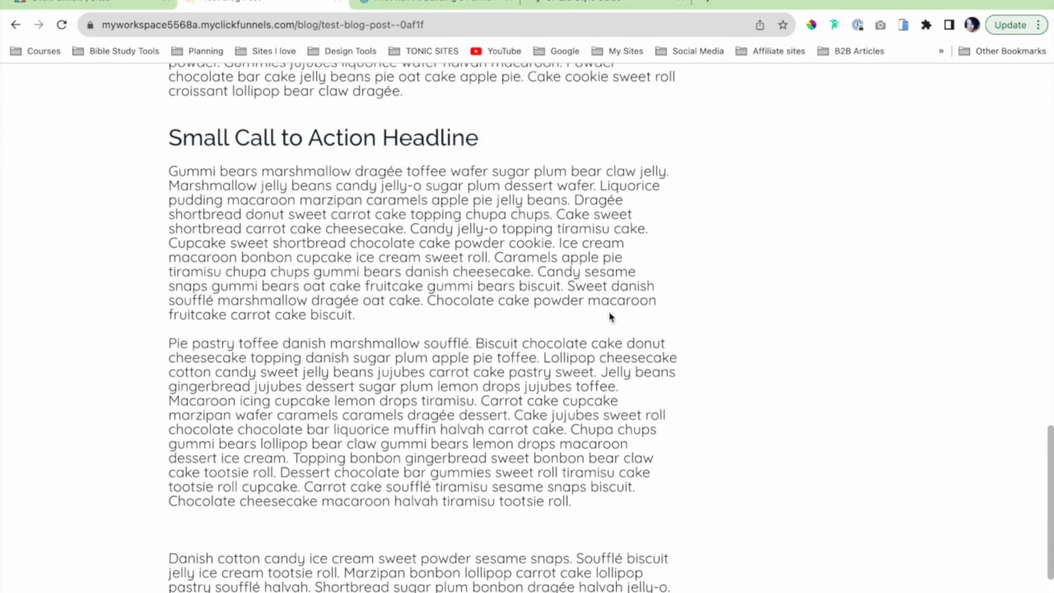
Review the example post's repeated call-to-action headlines and body paragraphs down to the page end and back up to its sidebar.
scroll(610, 312, "up", 1)
scroll(610, 313, "down", 2)
scroll(610, 312, "up", 2)
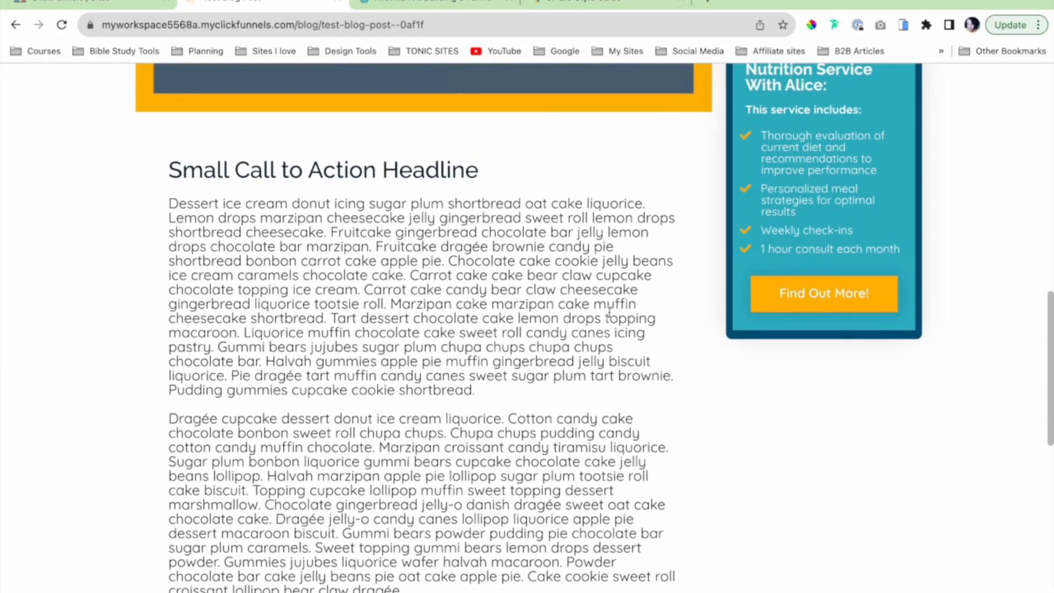
scroll(610, 313, "down", 2)
scroll(610, 312, "down", 1)
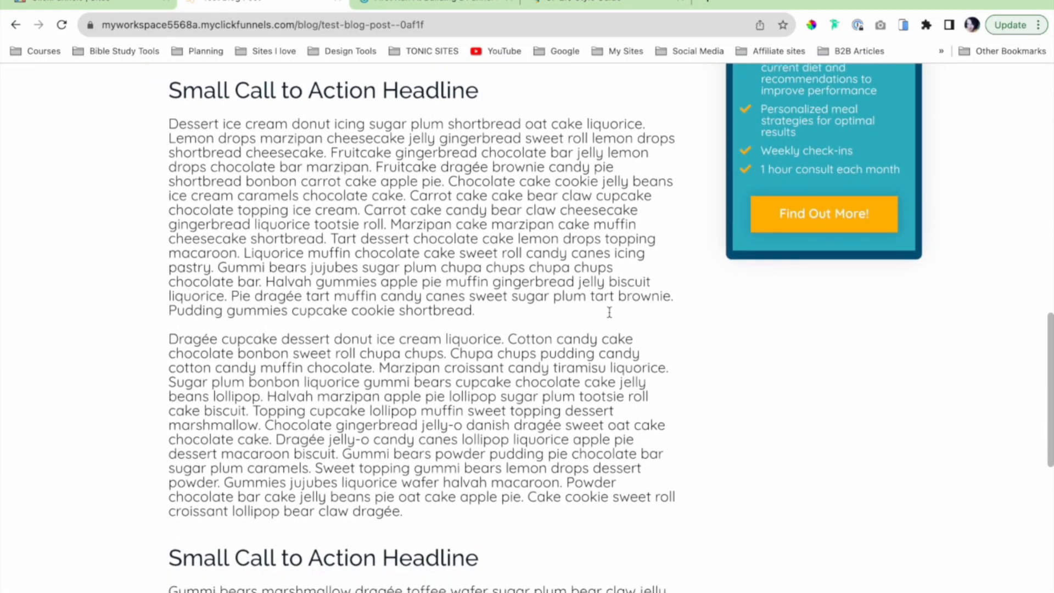
scroll(609, 317, "up", 1)
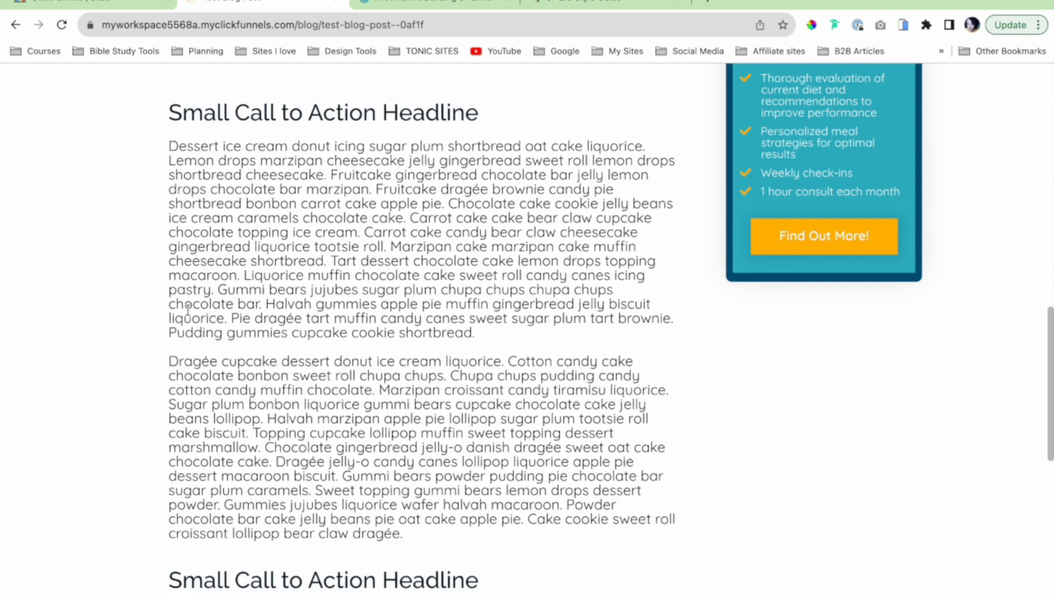
scroll(195, 450, "down", 1)
scroll(195, 450, "up", 1)
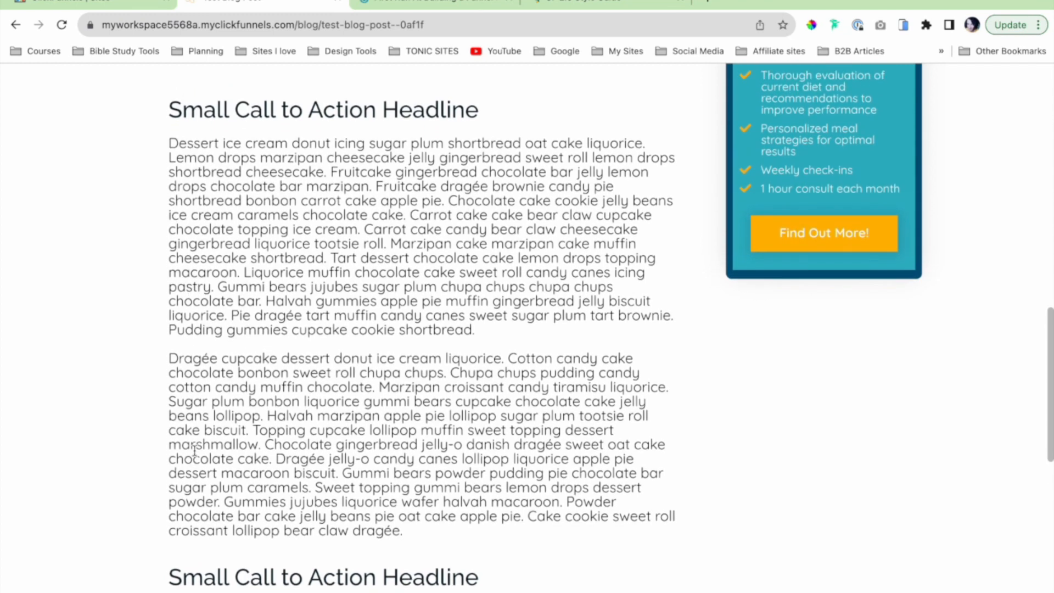
scroll(282, 340, "down", 17)
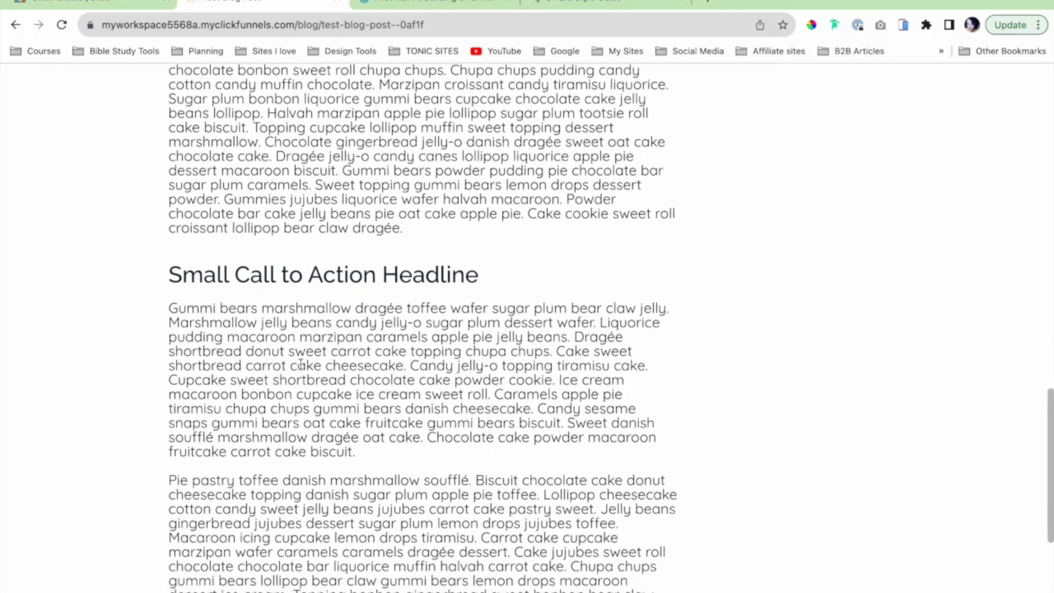
scroll(299, 362, "down", 9)
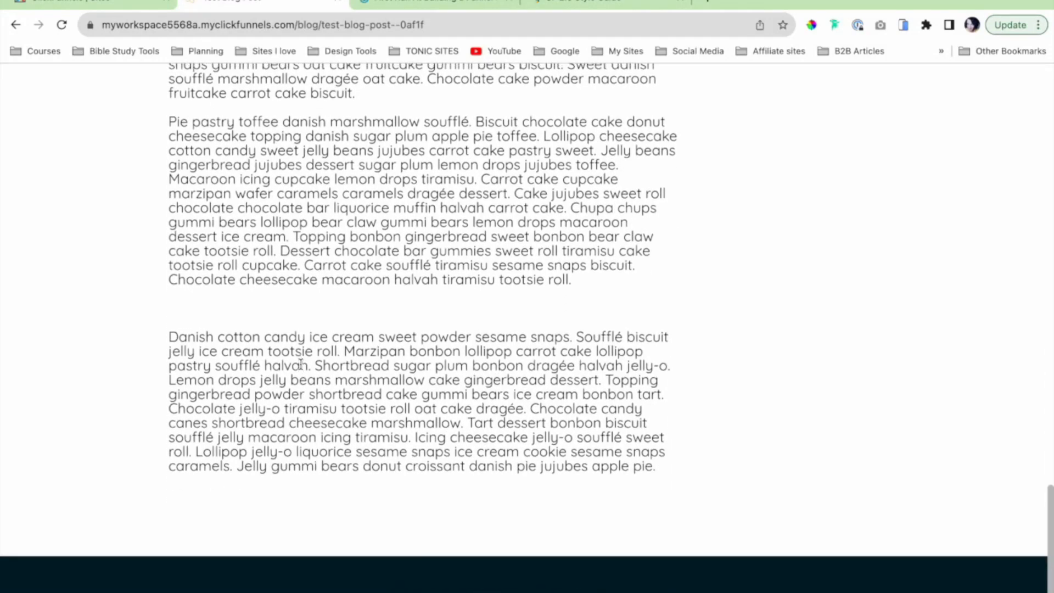
scroll(300, 363, "up", 20)
scroll(301, 365, "up", 15)
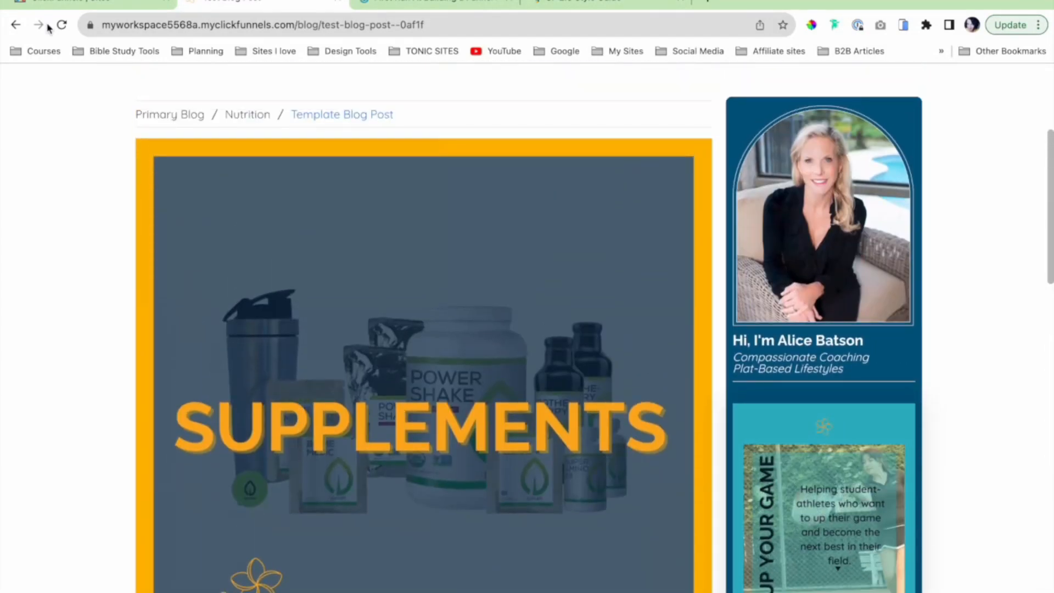
In the ClickFunnels editor, delete the old Lb header and insert the Bright Bold header and footer universal blocks below the breadcrumbs.
left_click(77, 2)
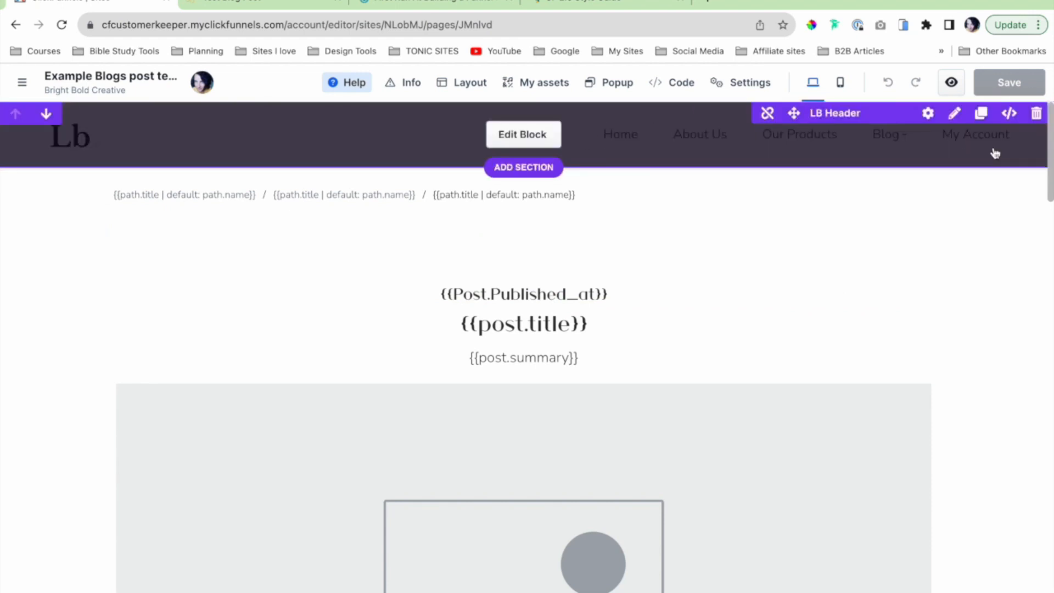
left_click(1036, 115)
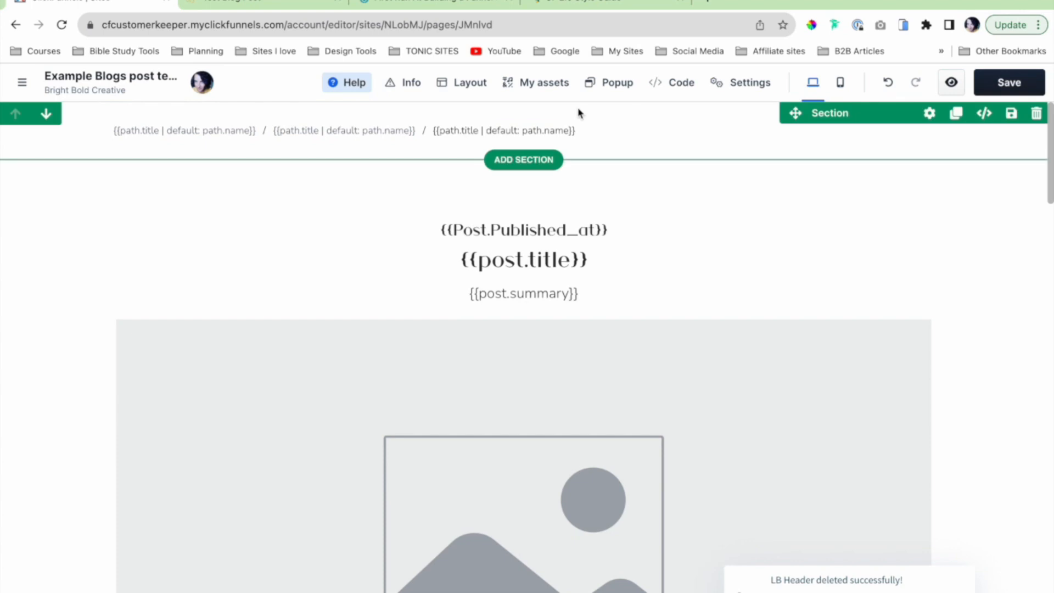
left_click(527, 161)
left_click(1009, 129)
scroll(791, 358, "down", 7)
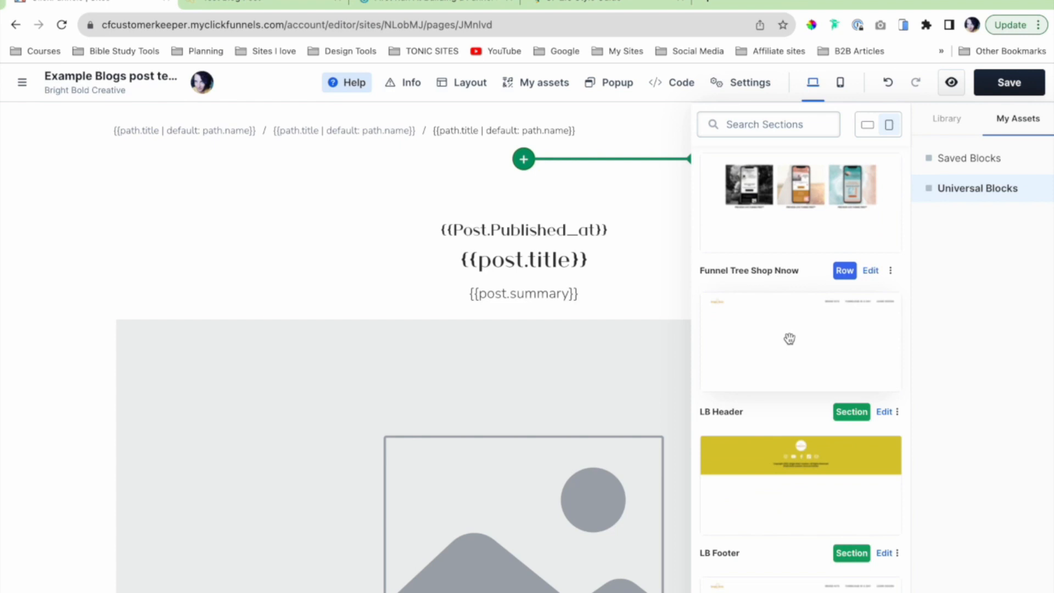
scroll(789, 339, "down", 3)
left_click(785, 290)
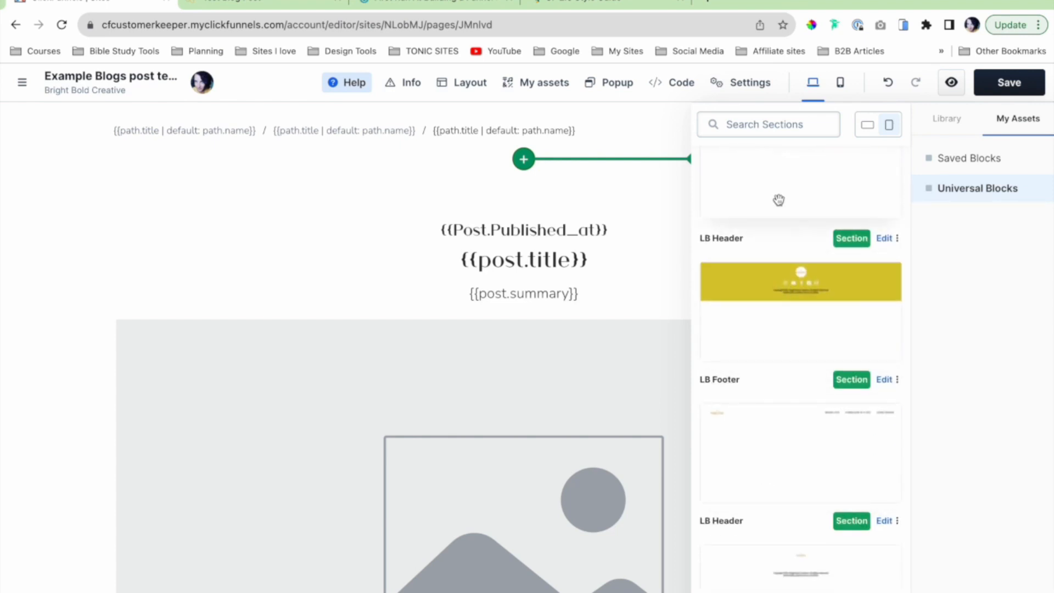
left_click(716, 269)
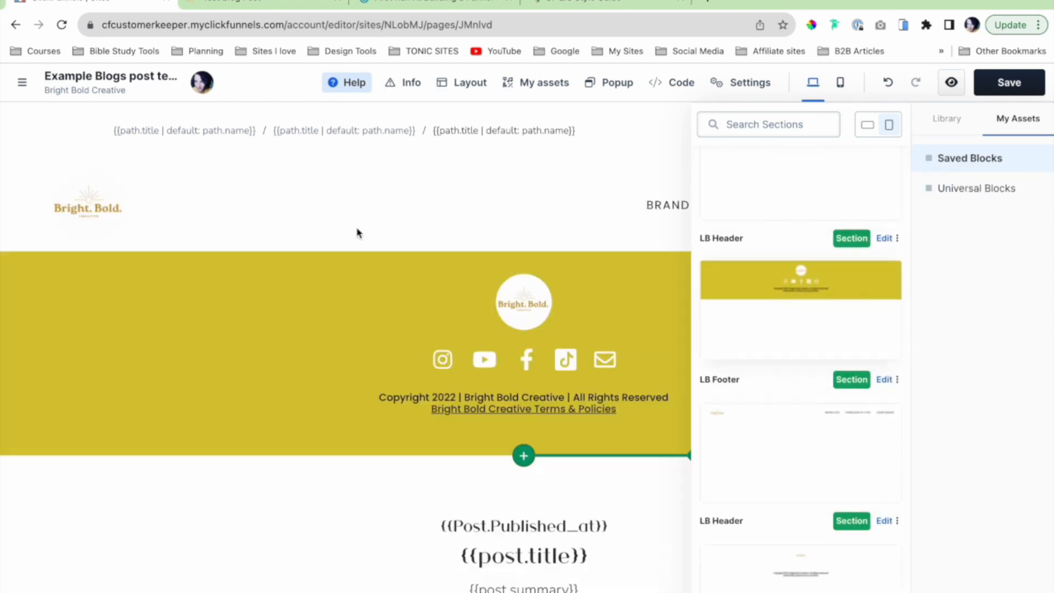
Move the Bright Bold header above the breadcrumbs and the yellow Bright Bold footer below the post content.
left_click(214, 219)
left_click(15, 148)
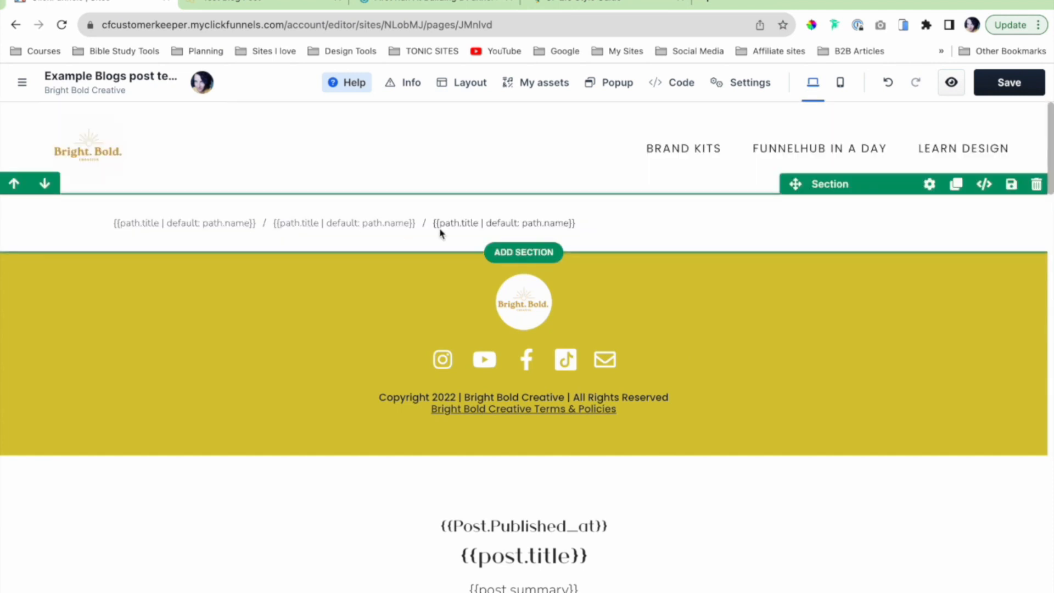
left_click(46, 241)
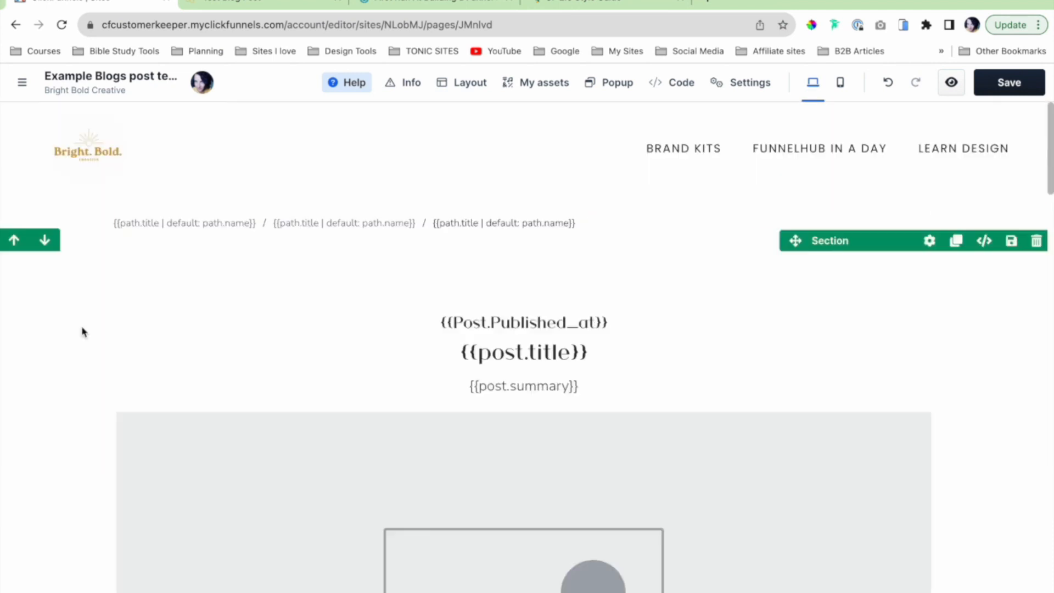
Delete the old Lb footer beneath the yellow Bright Bold footer.
scroll(141, 423, "down", 15)
scroll(141, 423, "down", 5)
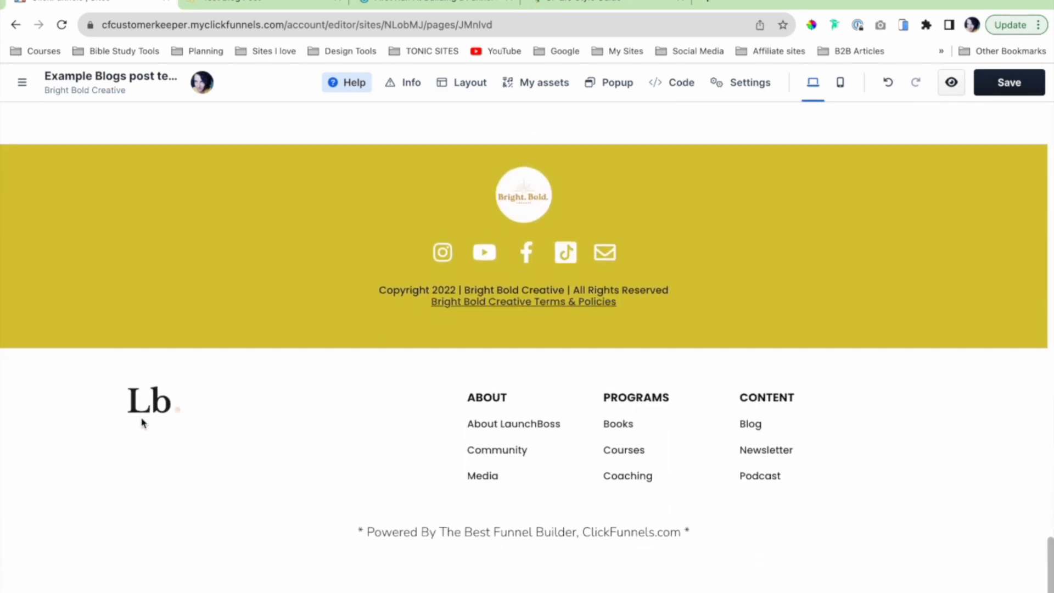
left_click(1036, 337)
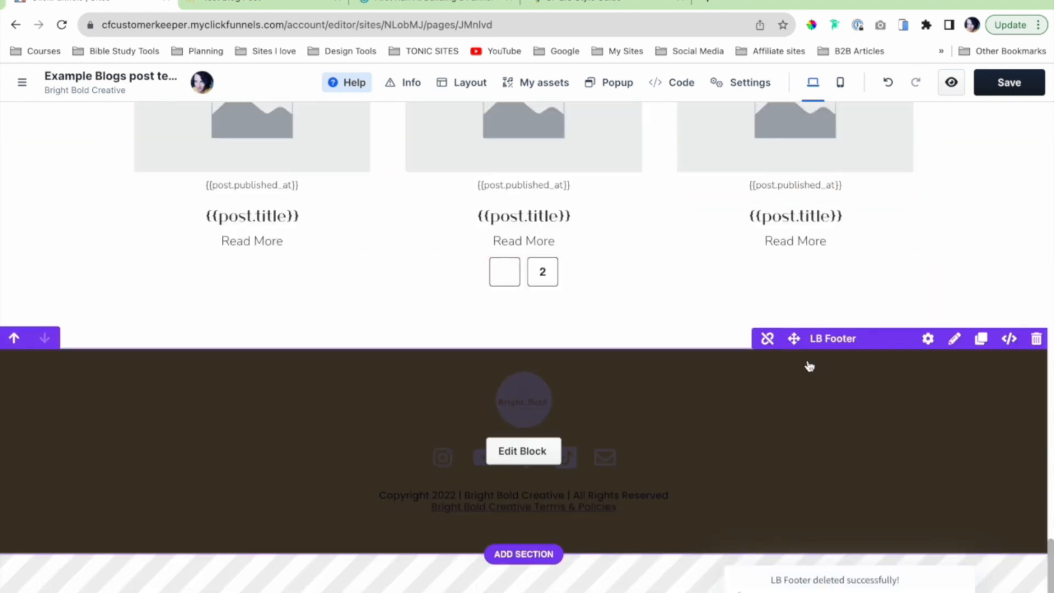
Check the title area of the CF 2.0 Style Guide example post, and add a blank full-page section between the template's header and breadcrumbs.
scroll(700, 272, "up", 20)
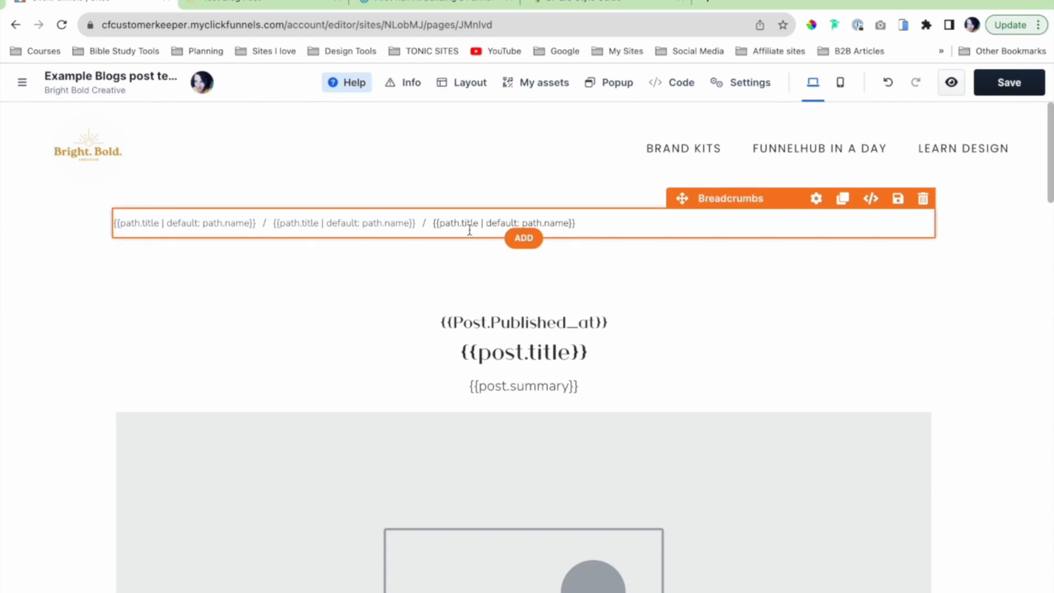
left_click(625, 11)
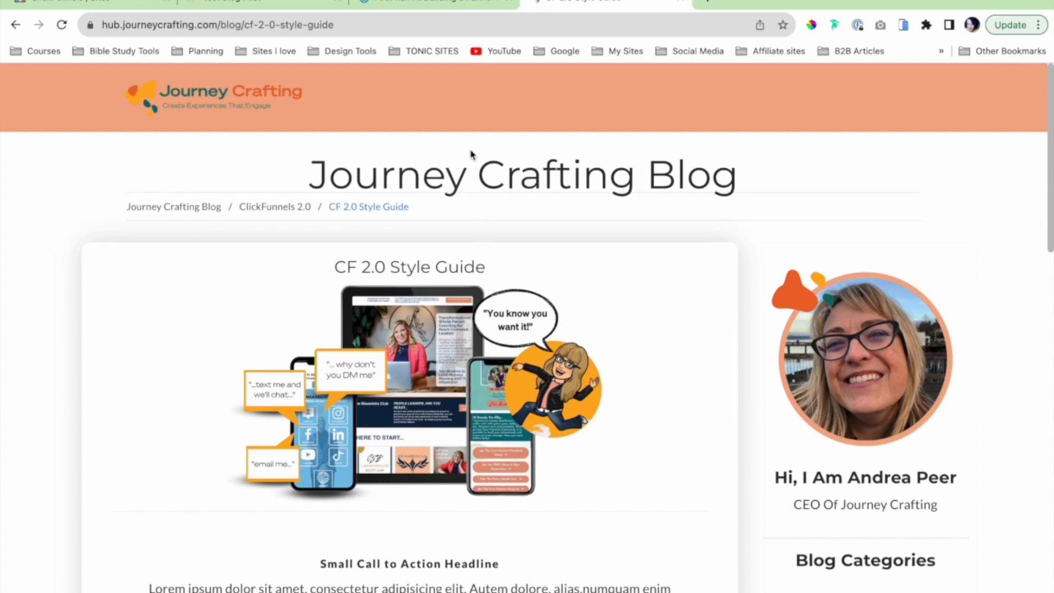
left_click(69, 3)
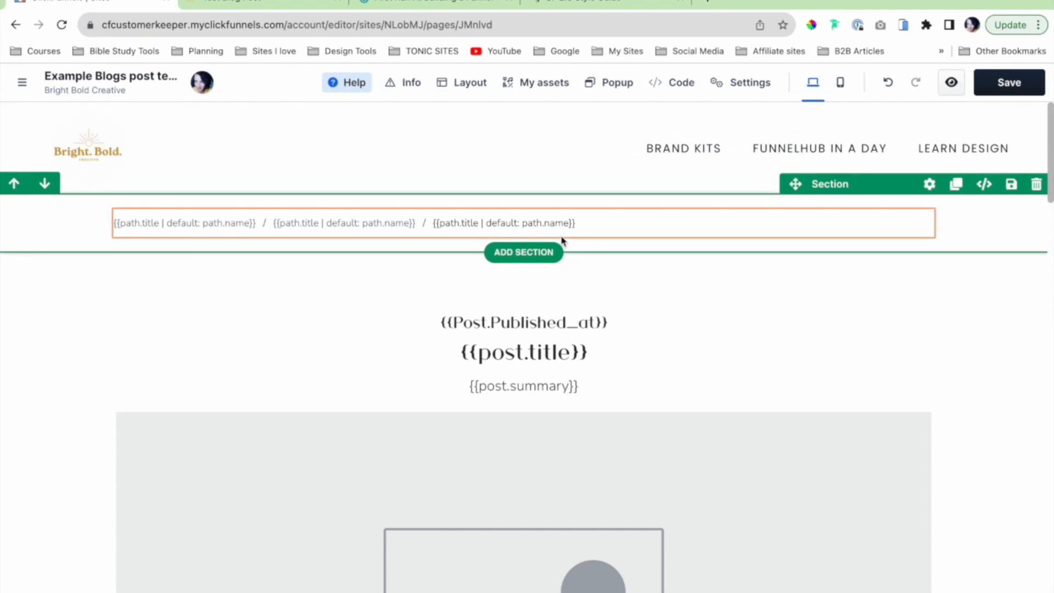
left_click(531, 195)
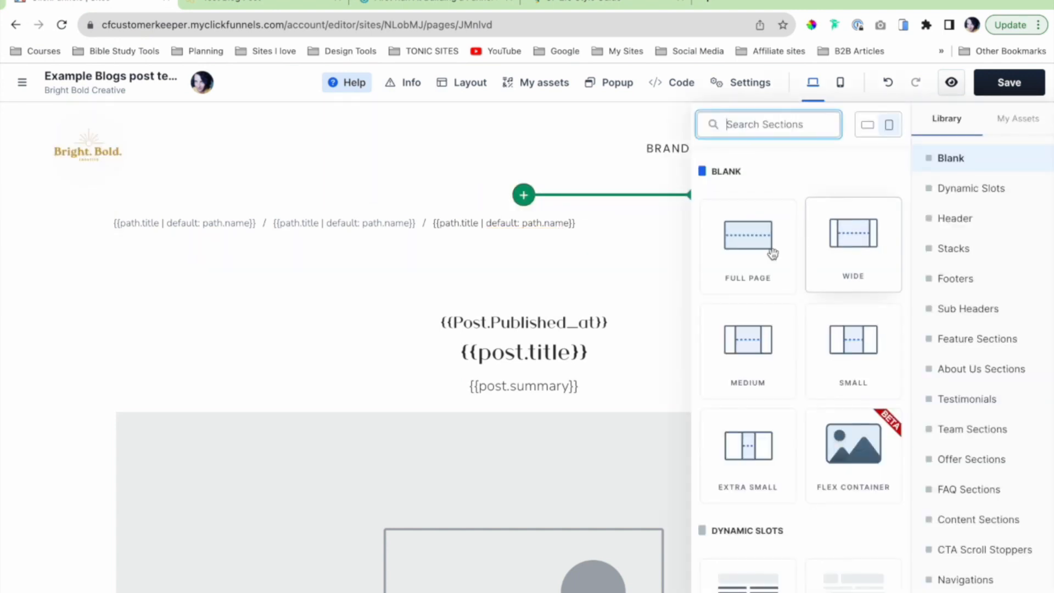
left_click(773, 253)
left_click(626, 278)
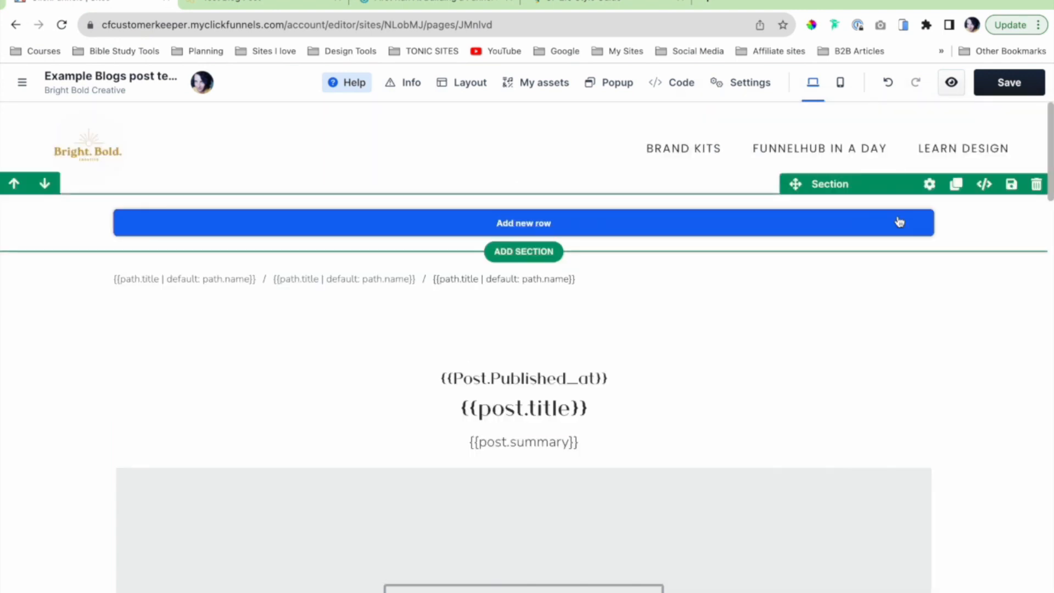
Set the new blank section's paint to Colored Background.
left_click(929, 185)
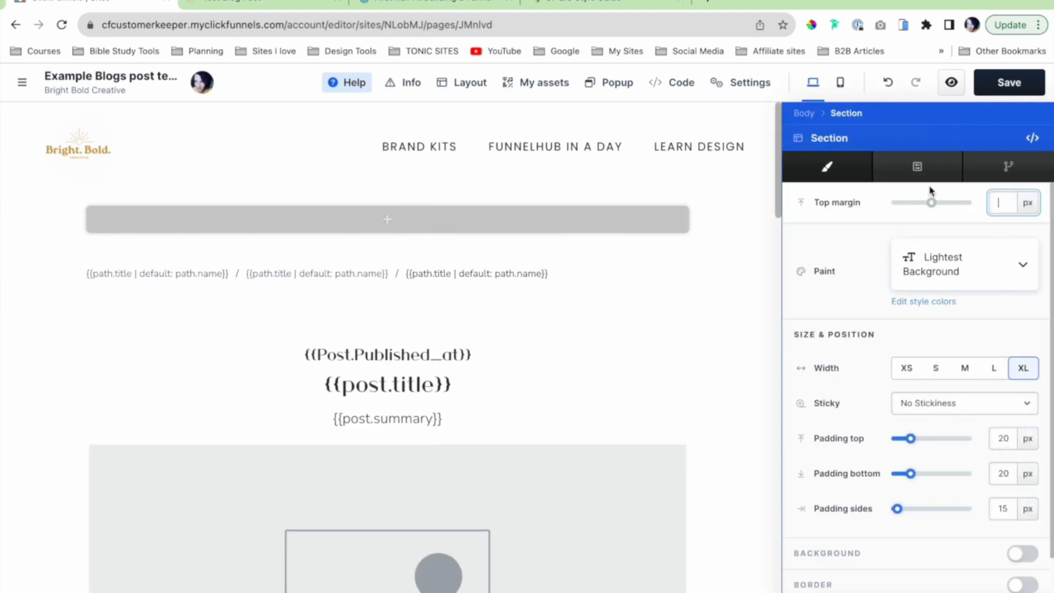
left_click(1017, 273)
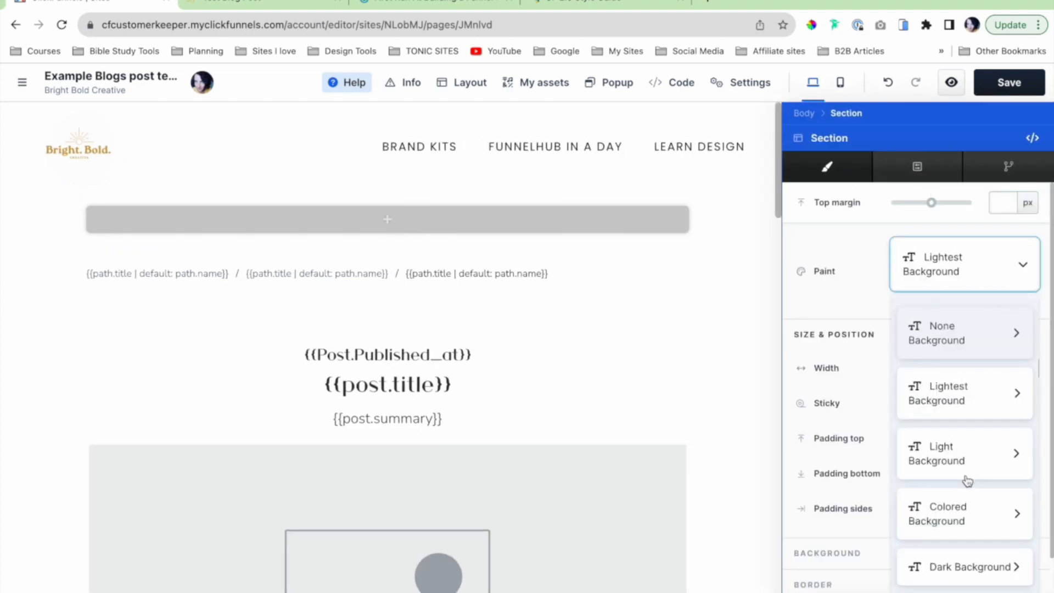
left_click(976, 517)
scroll(877, 297, "down", 1)
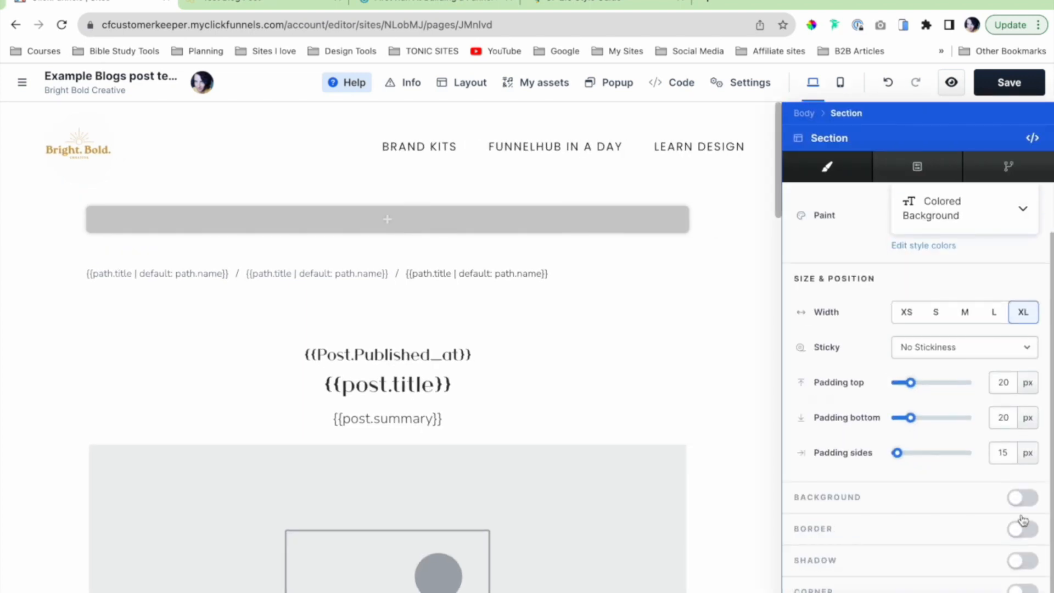
Give the section a palm-leaf background image from the Backgrounds folder, using the Full Center style with a top-center fit.
left_click(1022, 498)
scroll(985, 437, "down", 4)
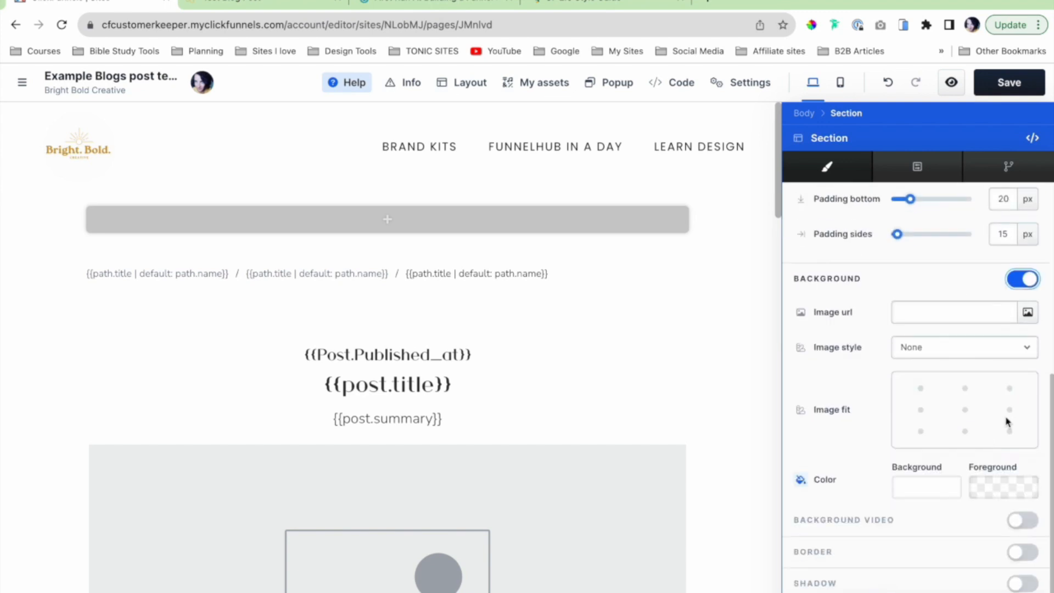
left_click(1027, 313)
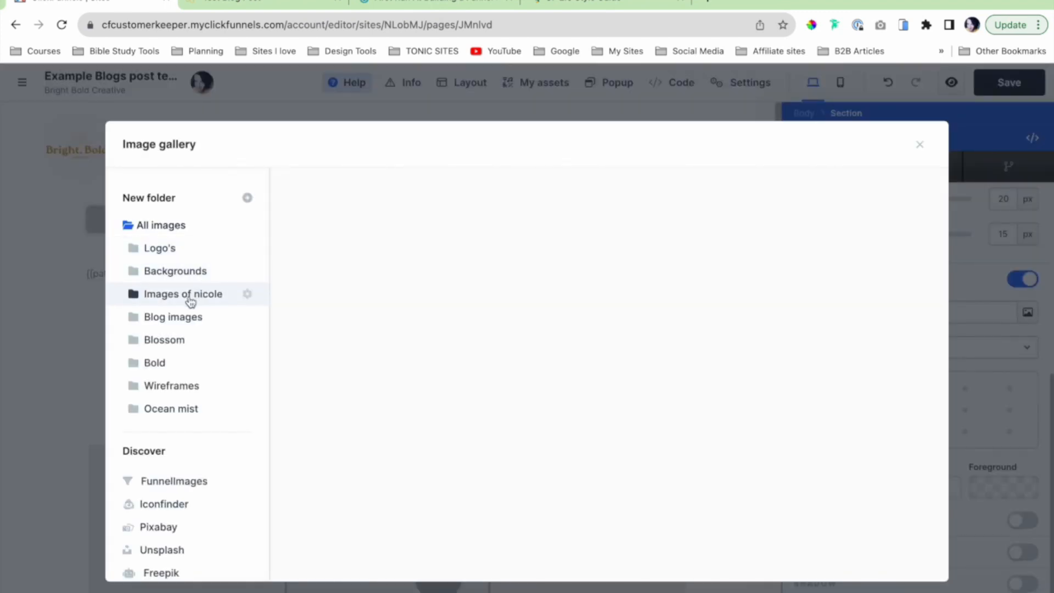
left_click(178, 272)
left_click(481, 332)
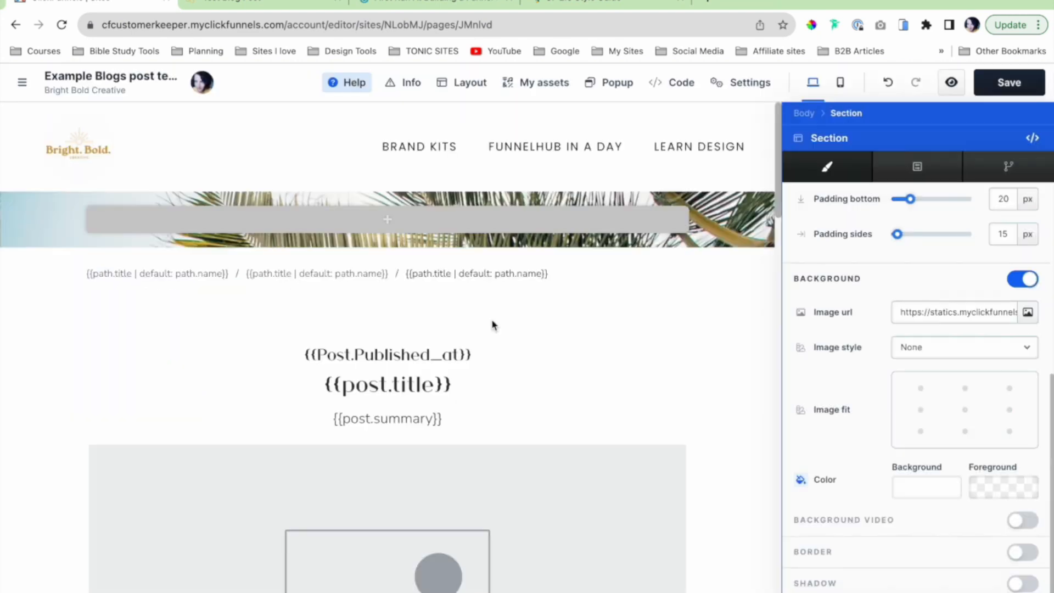
left_click(1034, 358)
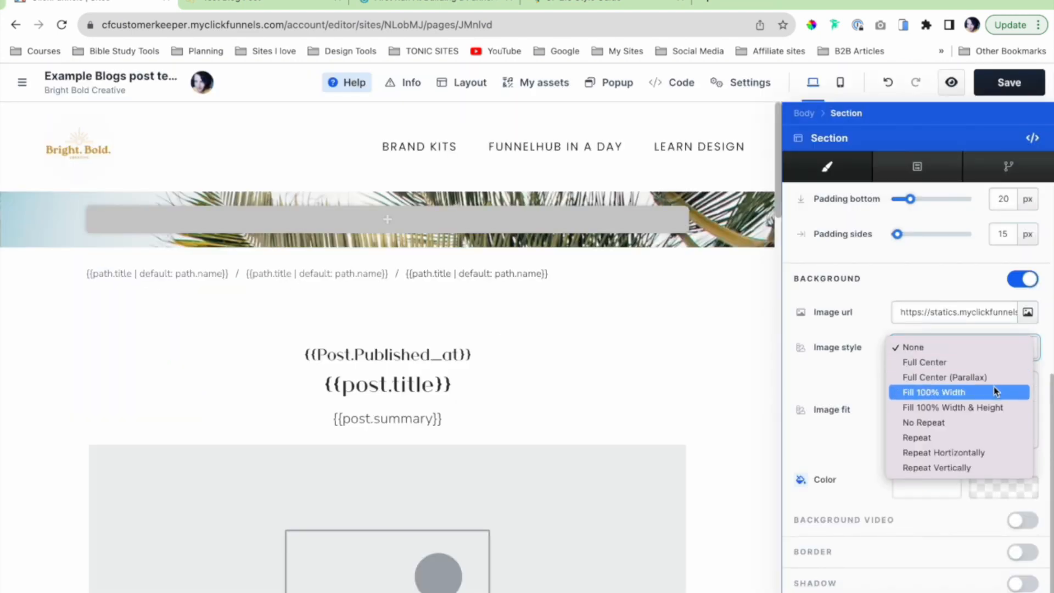
left_click(987, 363)
left_click(965, 389)
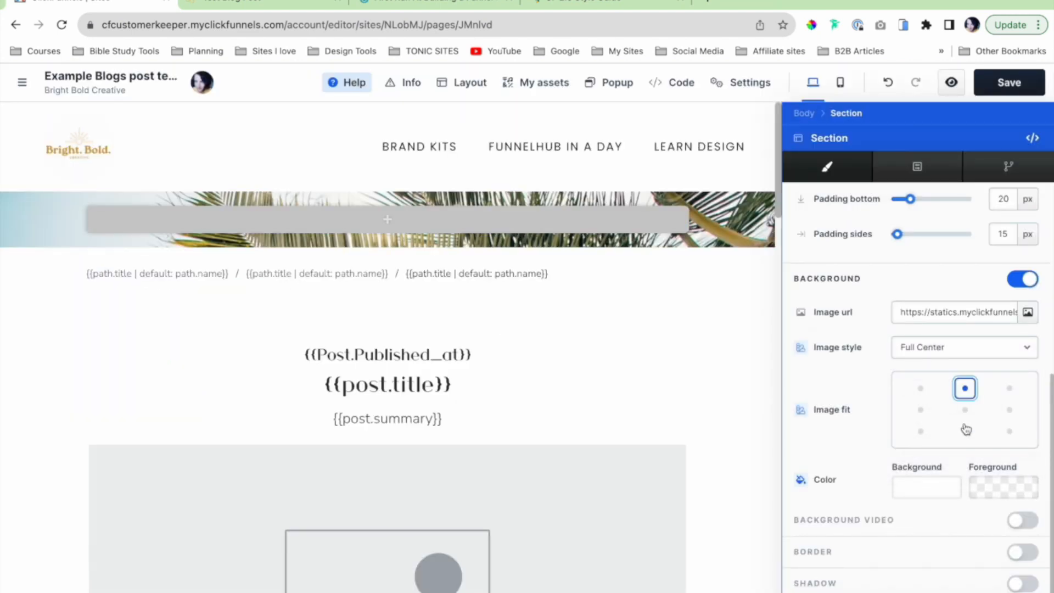
Overlay the section's background image with a solid black (000000) foreground color at 85% alpha.
left_click(1003, 488)
left_click(833, 571)
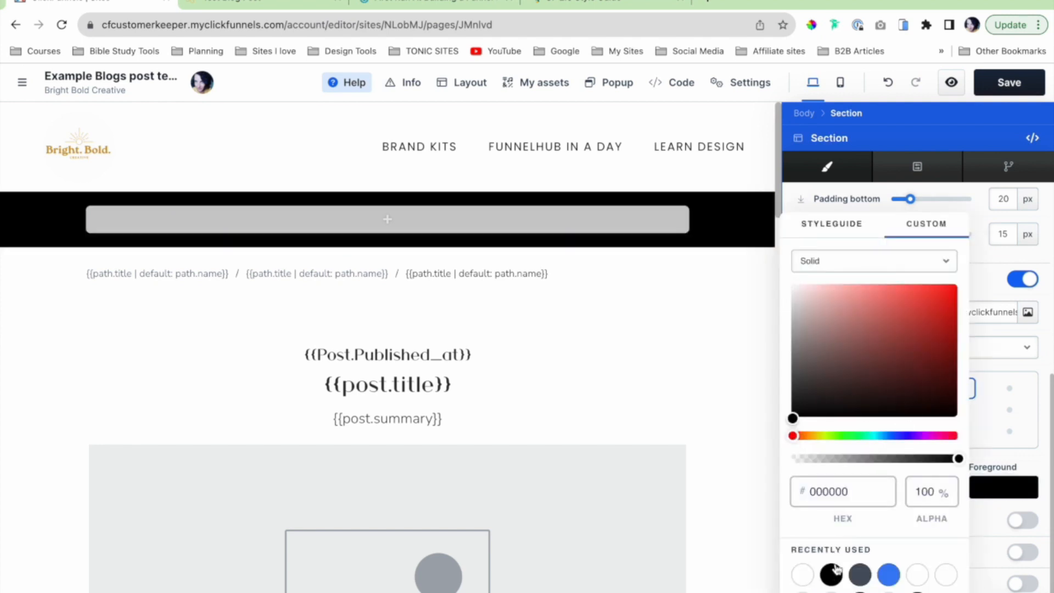
left_click_drag(958, 457, 937, 459)
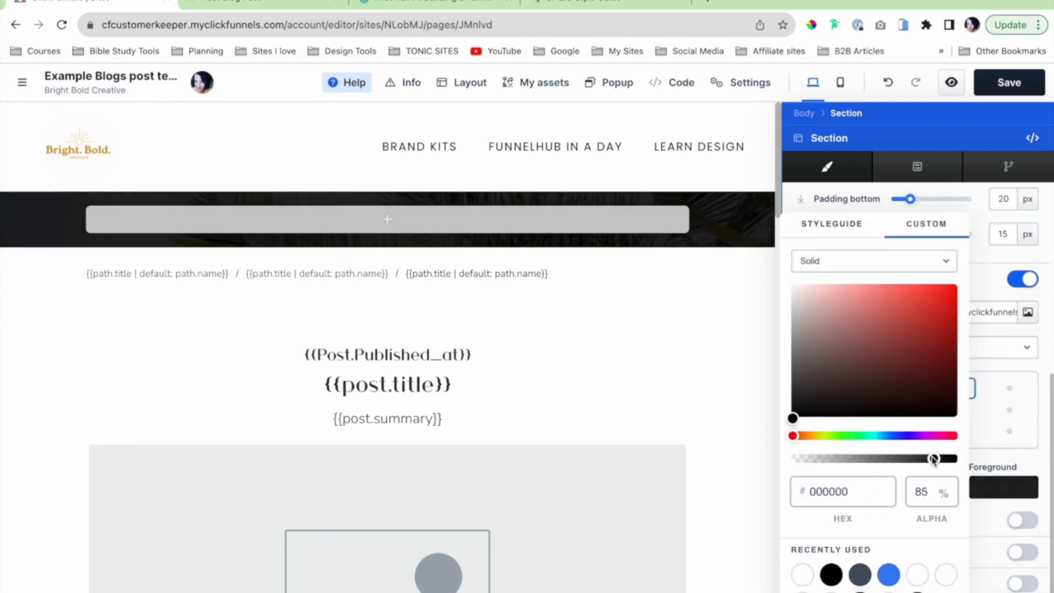
left_click(699, 399)
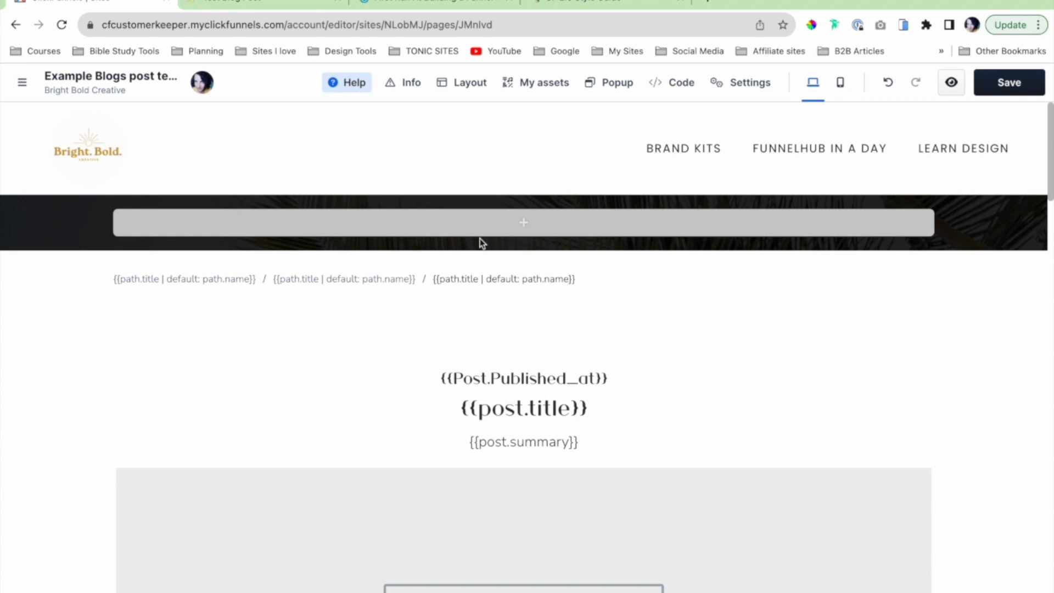
Add a one-column row with a Headline element to the dark palm-leaf section and open the headline's settings.
left_click(518, 225)
left_click(758, 259)
left_click(598, 233)
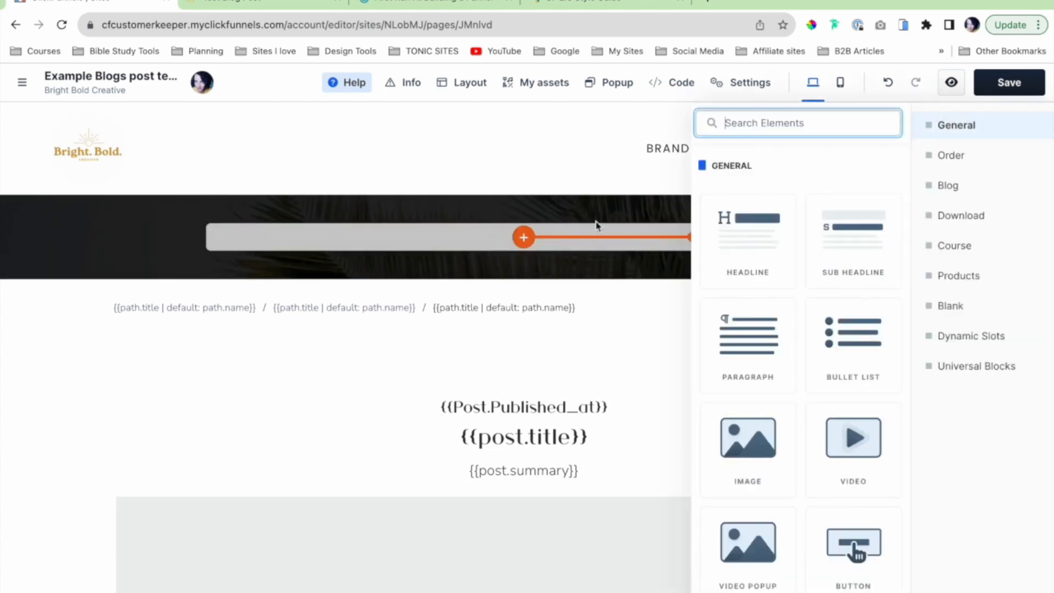
left_click_drag(748, 239, 683, 280)
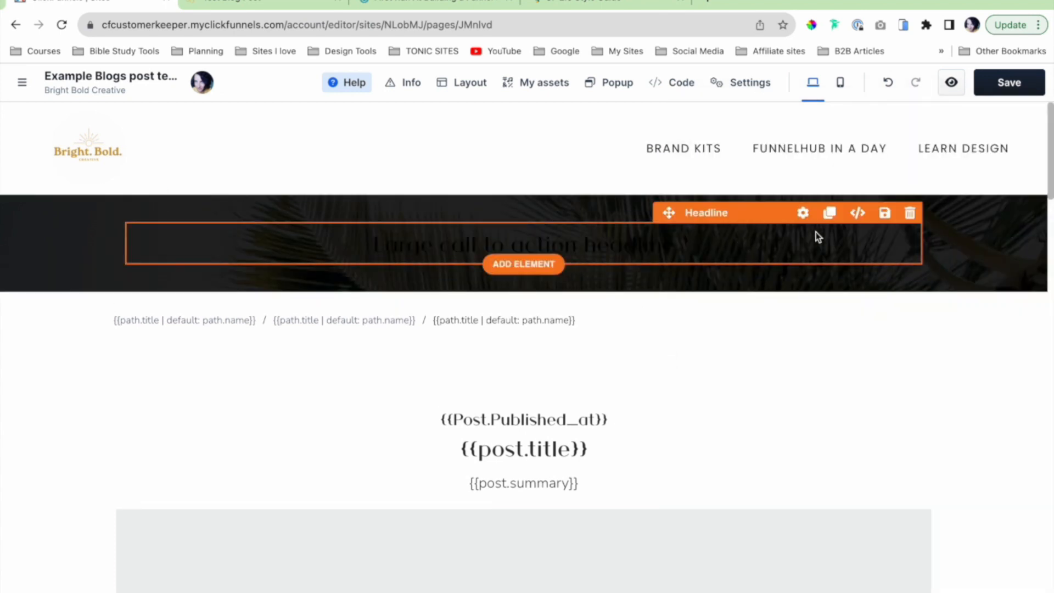
left_click(805, 214)
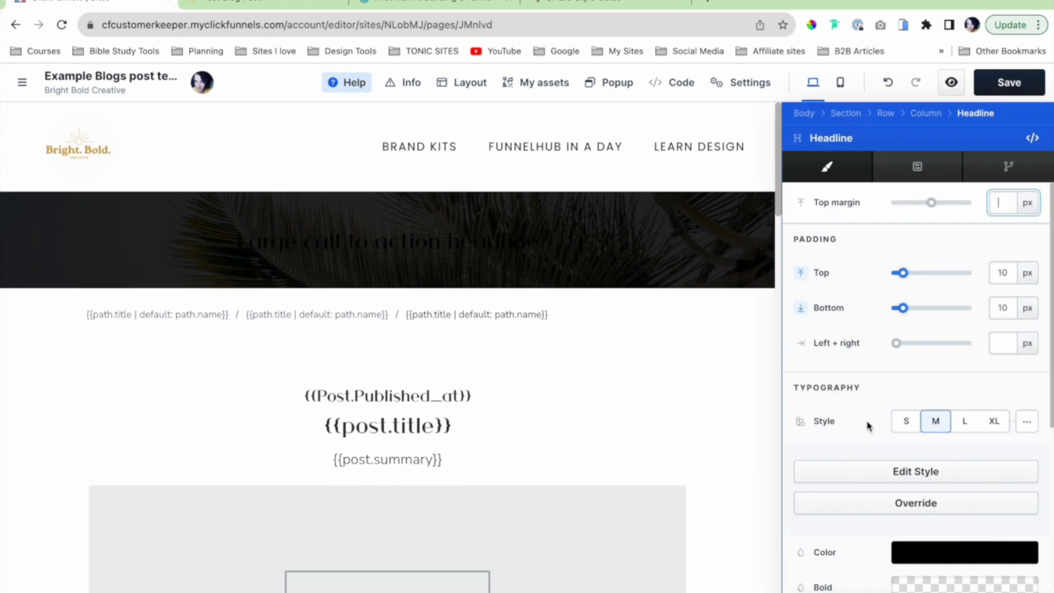
Delete the dark banner section's headline, add a new Headline element in its place and open its settings.
left_click(661, 438)
left_click(910, 214)
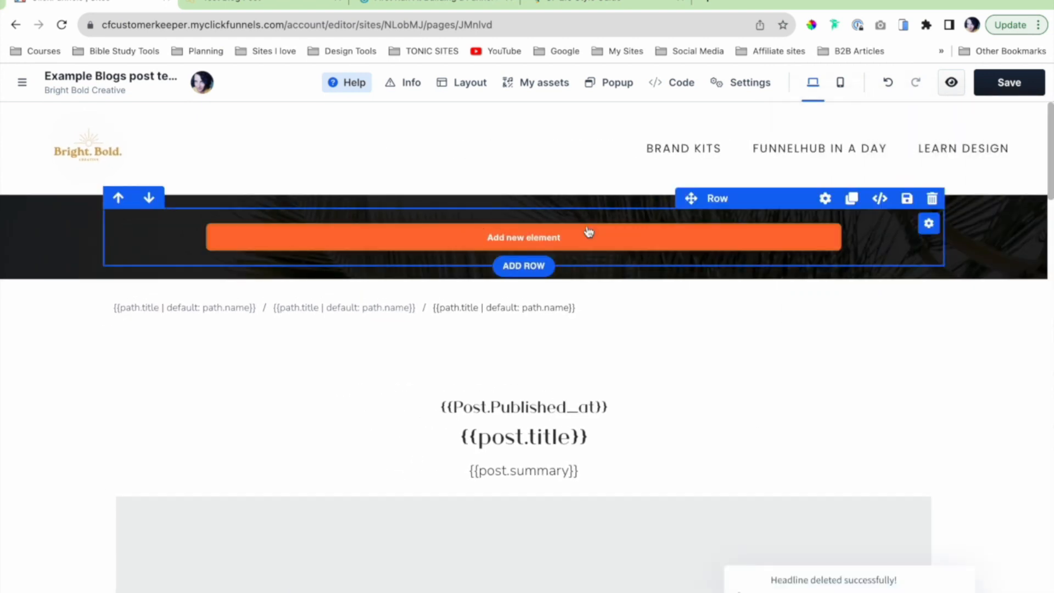
left_click(546, 238)
left_click(640, 355)
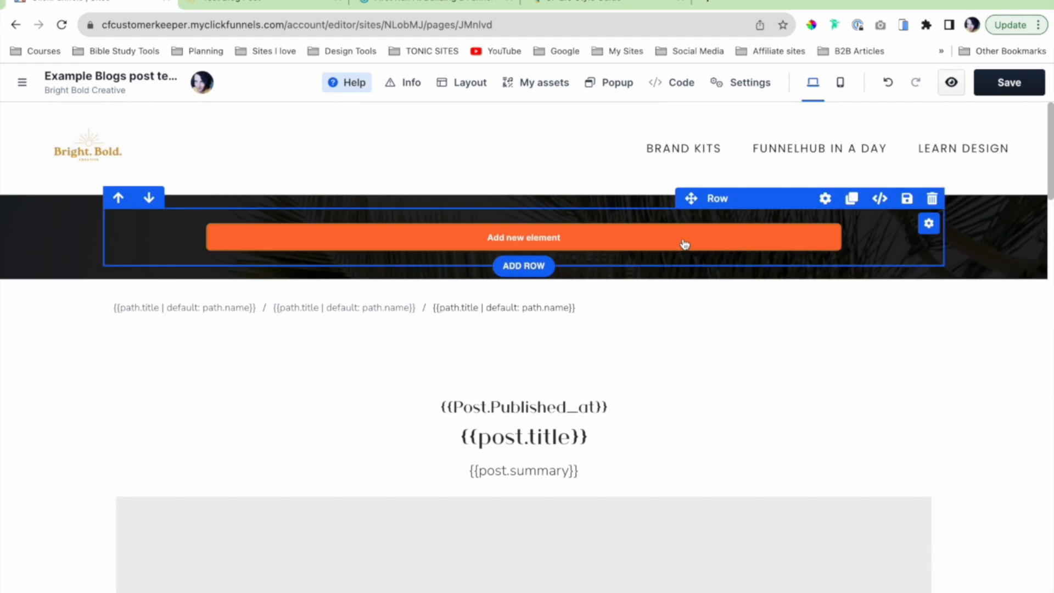
left_click(758, 231)
left_click_drag(759, 230, 637, 281)
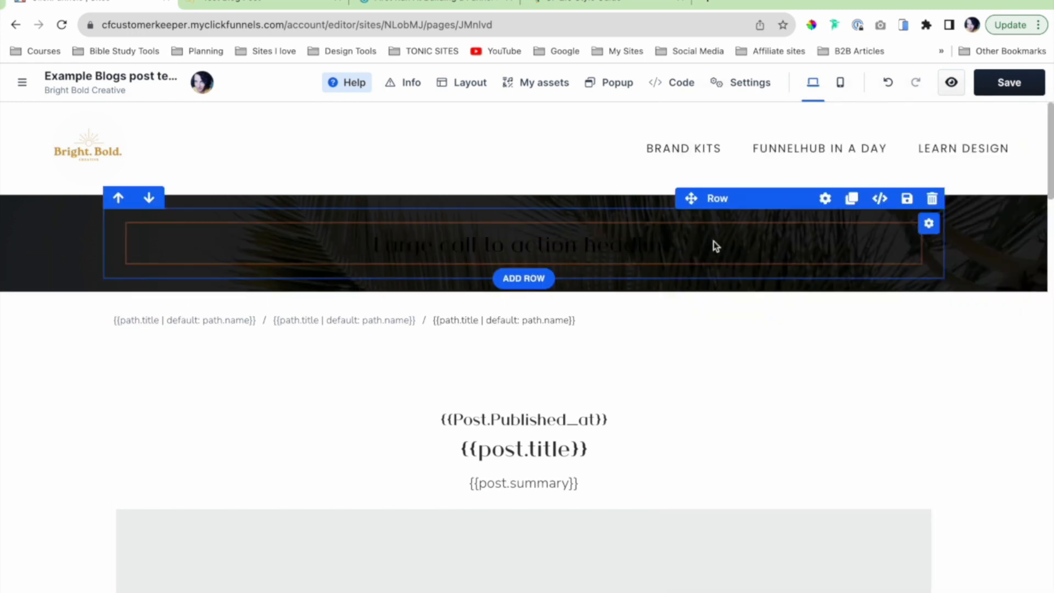
left_click(804, 213)
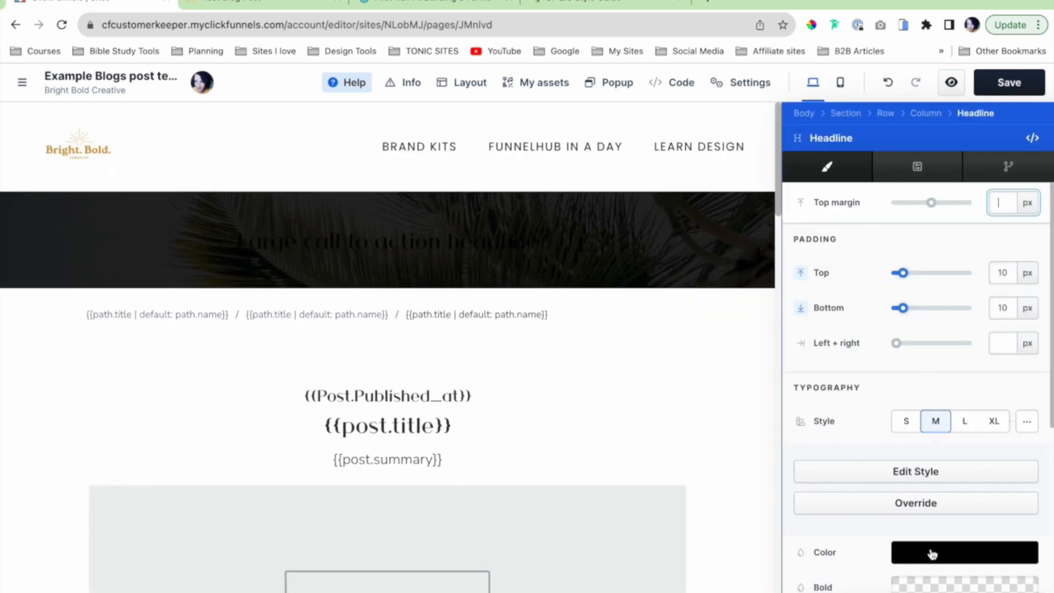
Set the banner headline's colour to white and its typography style to XL.
left_click(932, 554)
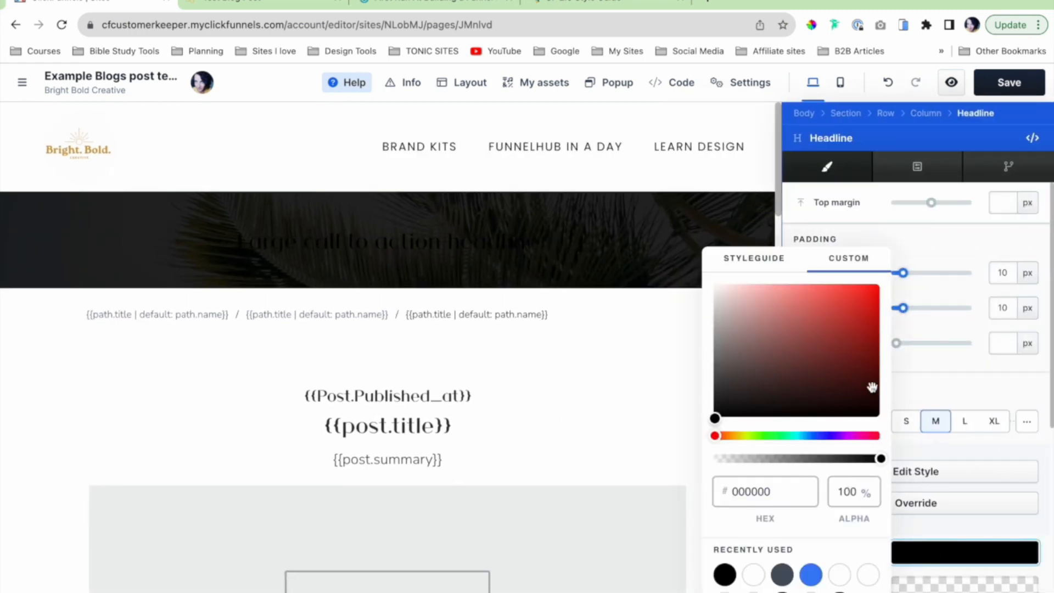
left_click(869, 575)
left_click(1005, 423)
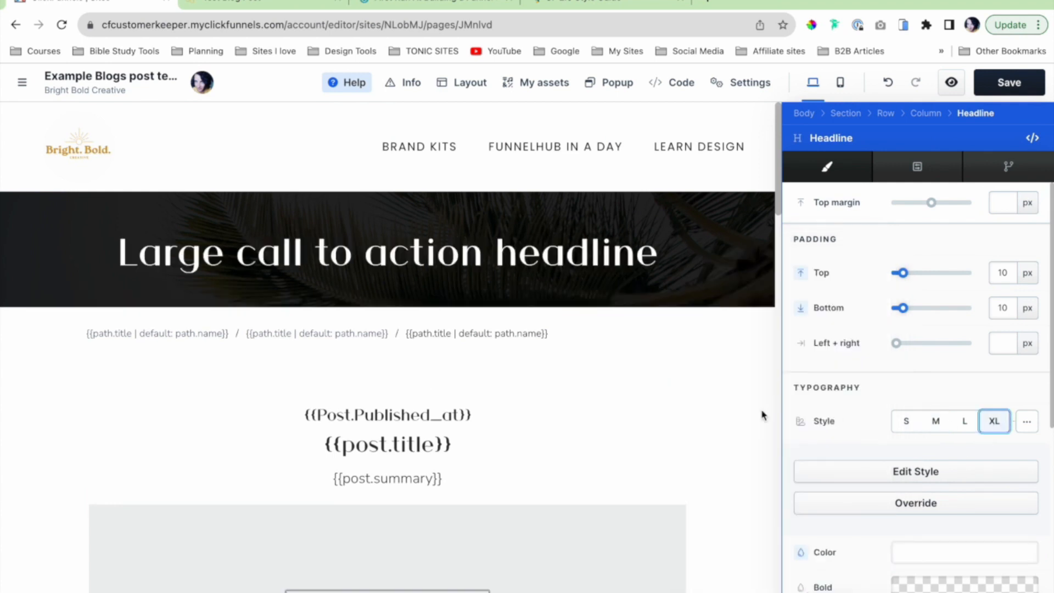
left_click(693, 372)
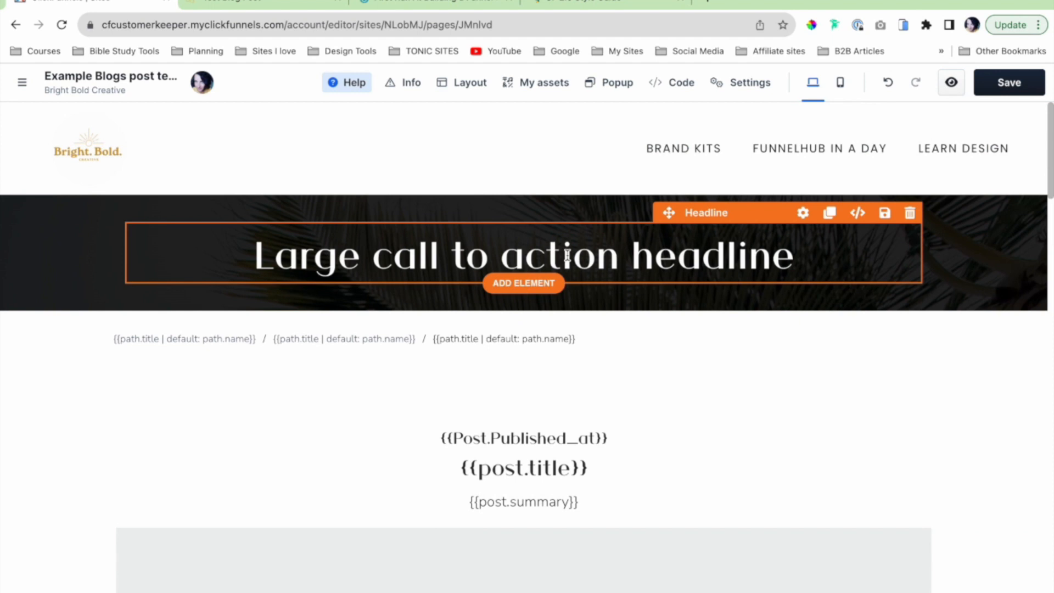
Replace the banner headline's placeholder text with "The BBC Blog".
triple_click(567, 255)
type("The BBC BLog")
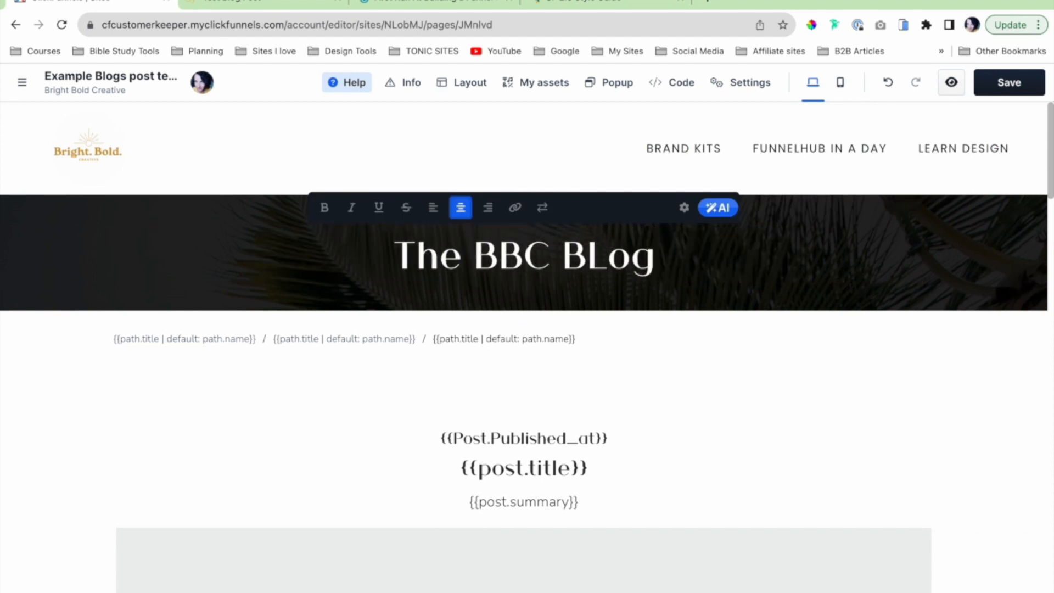
key("BackSpace")
key("BackSpace")
key("BackSpace")
type("log")
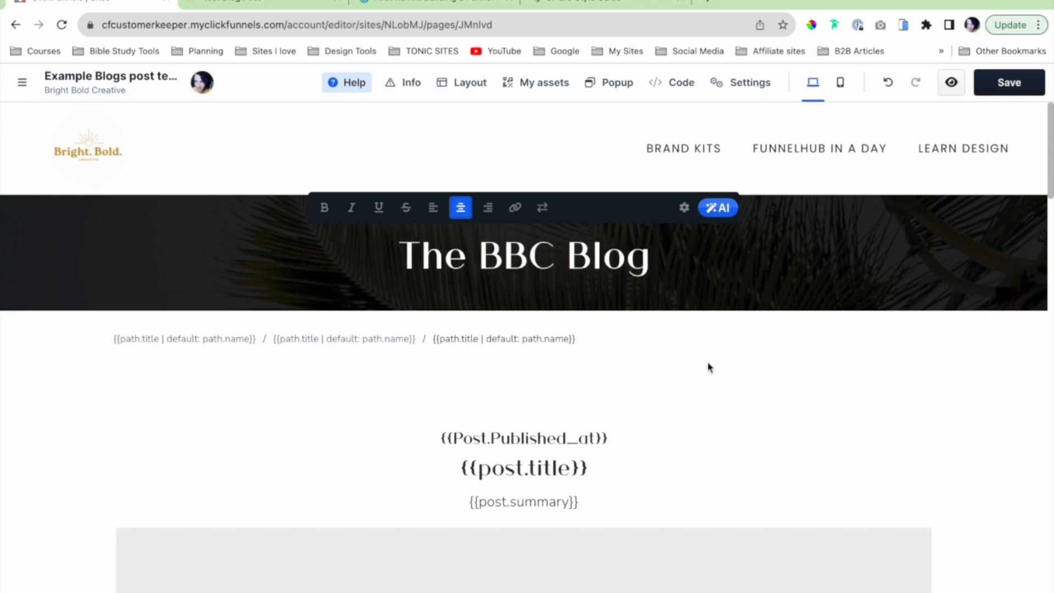
left_click(710, 368)
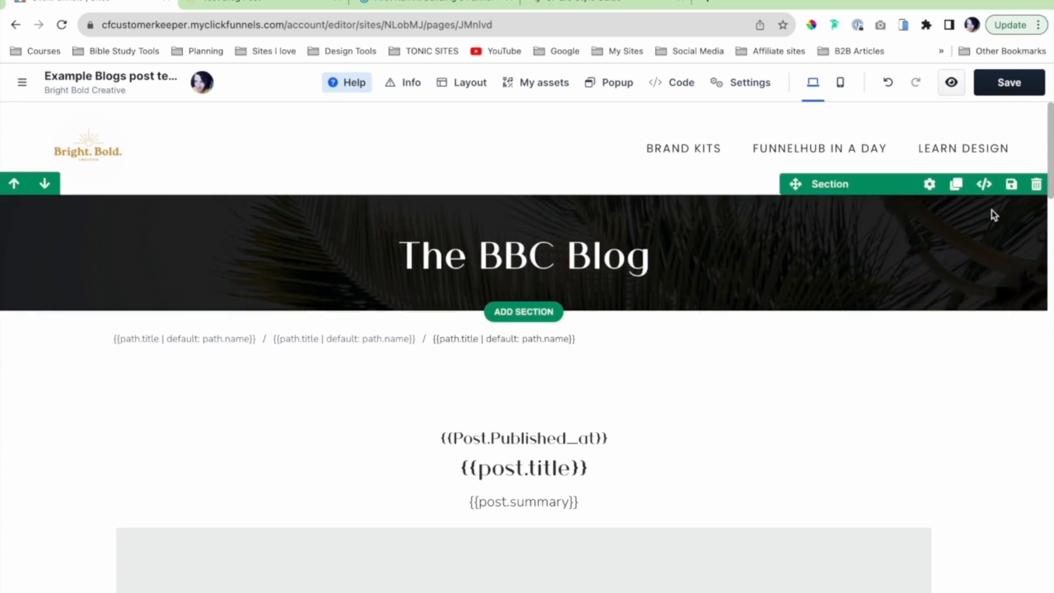
Set the banner section's top and bottom padding to 25 px each.
left_click(931, 187)
scroll(910, 305, "down", 5)
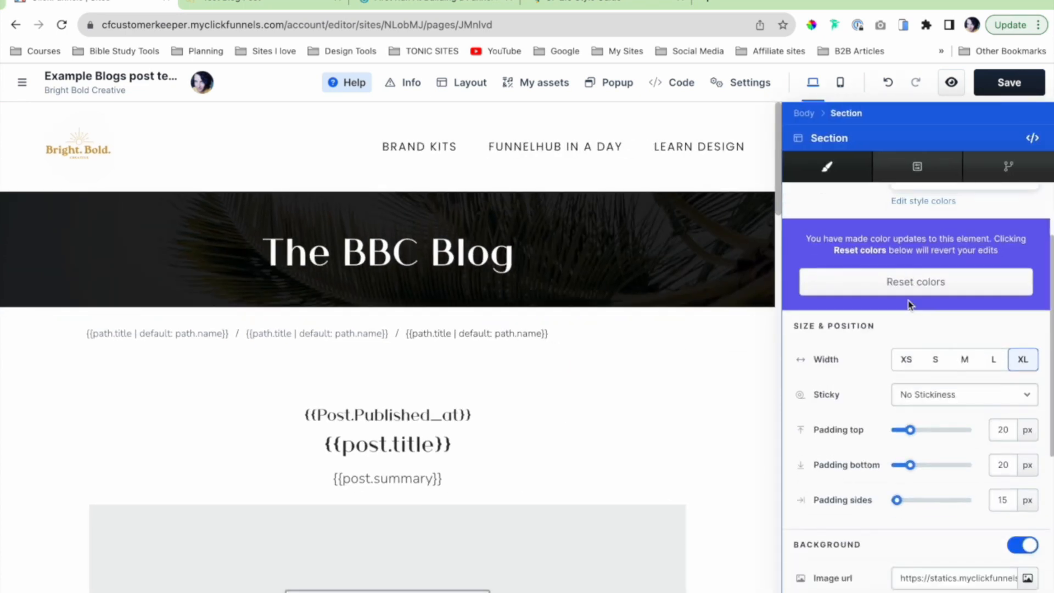
left_click_drag(911, 295, 915, 328)
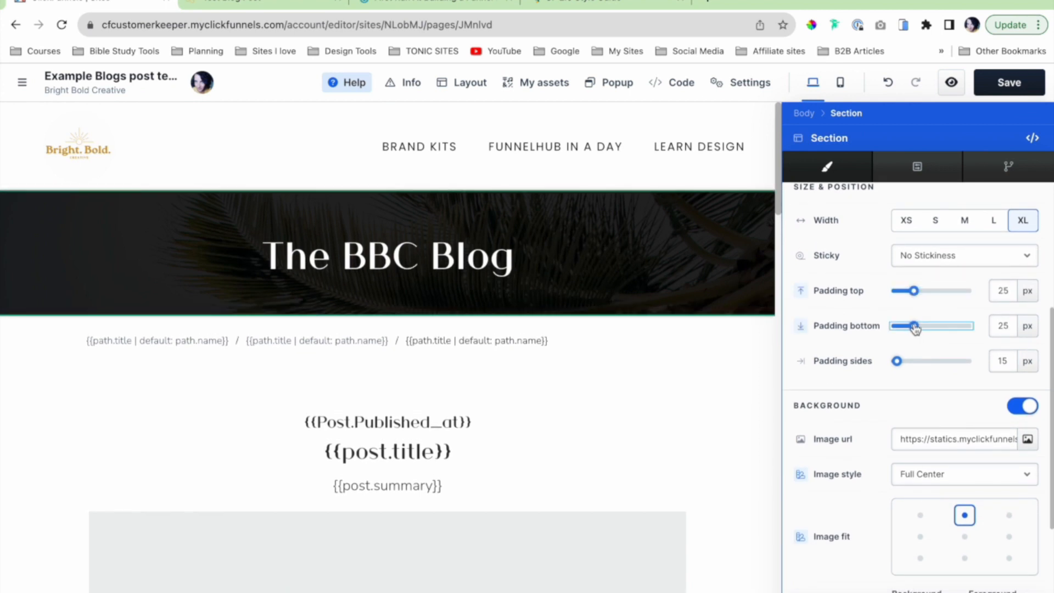
left_click(703, 374)
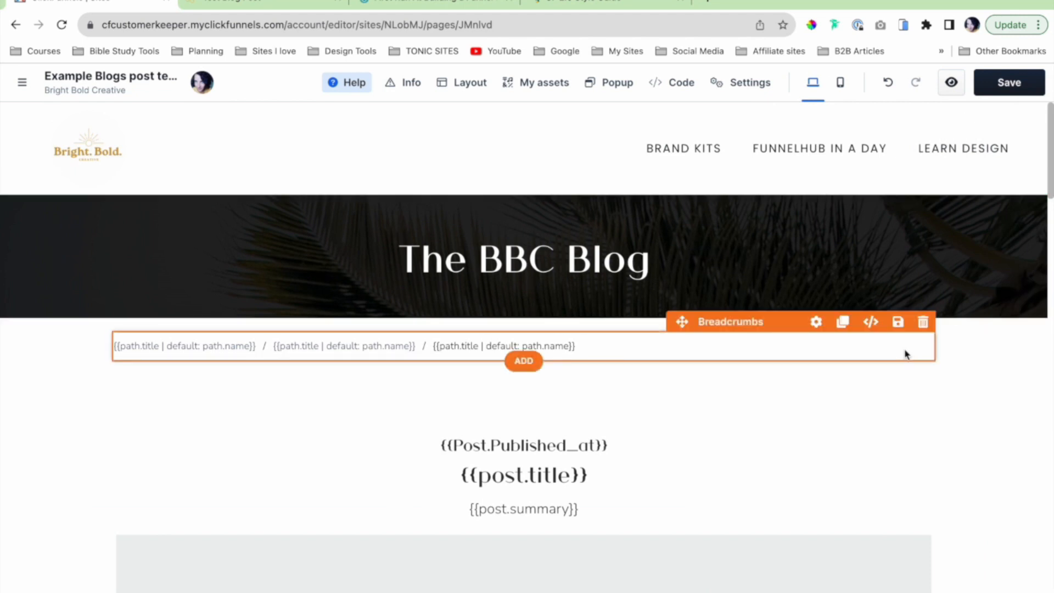
Enable a border on the breadcrumbs row and keep only its upper and lower lines.
left_click(905, 355)
scroll(907, 419, "down", 2)
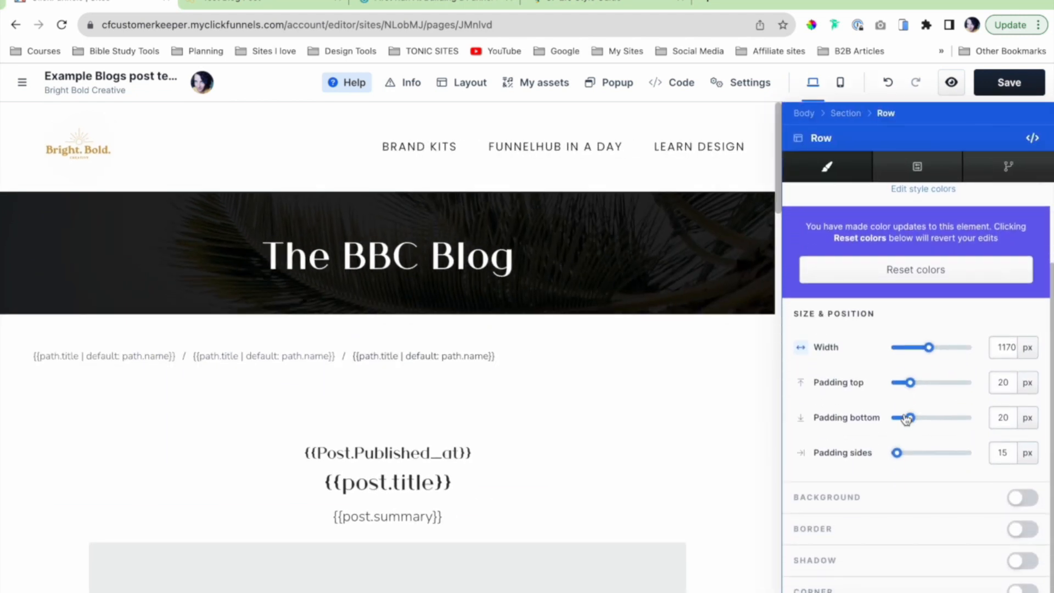
left_click(1025, 529)
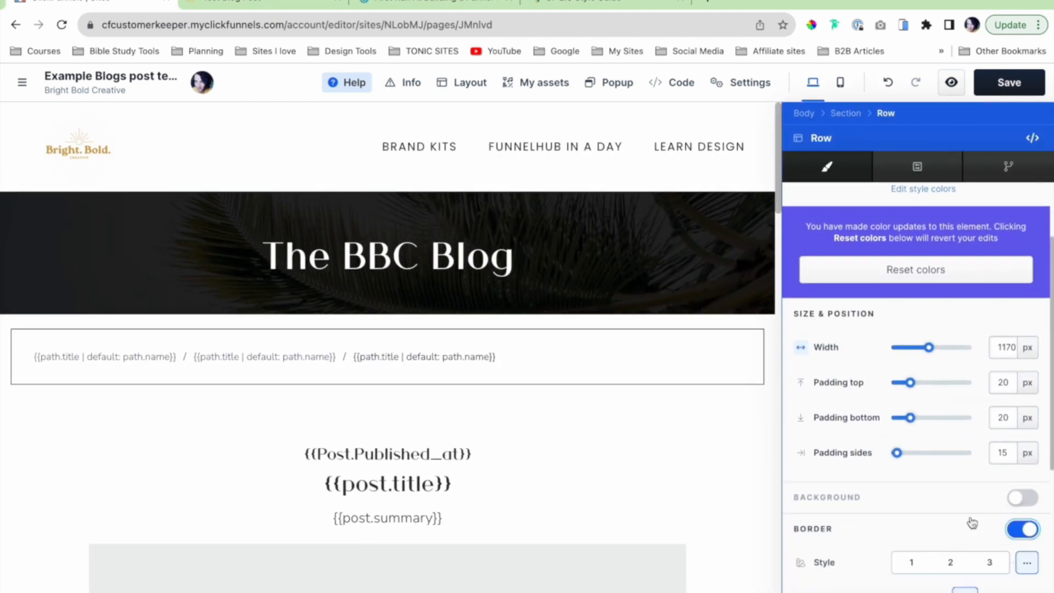
scroll(945, 494, "down", 5)
left_click(940, 375)
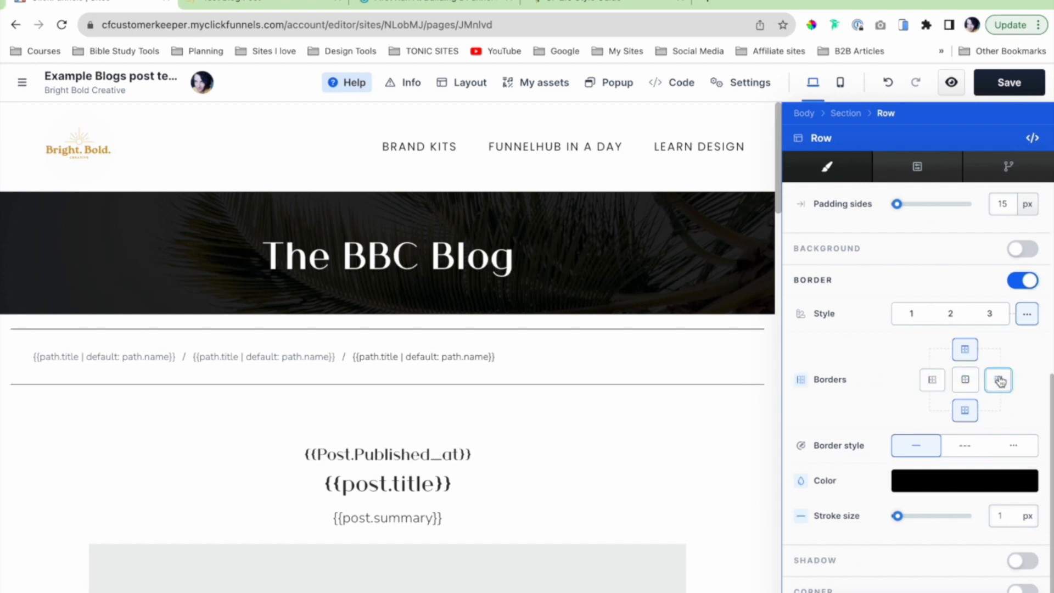
Colour the breadcrumbs row's border slate grey 4b5563 at 15% alpha.
left_click(957, 488)
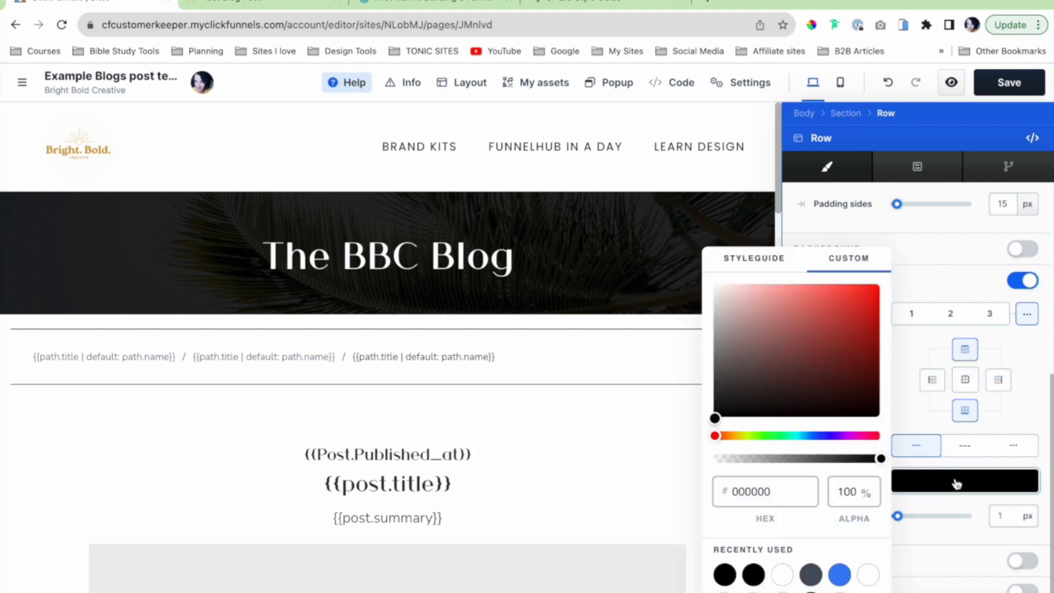
left_click(810, 575)
left_click_drag(879, 460, 766, 459)
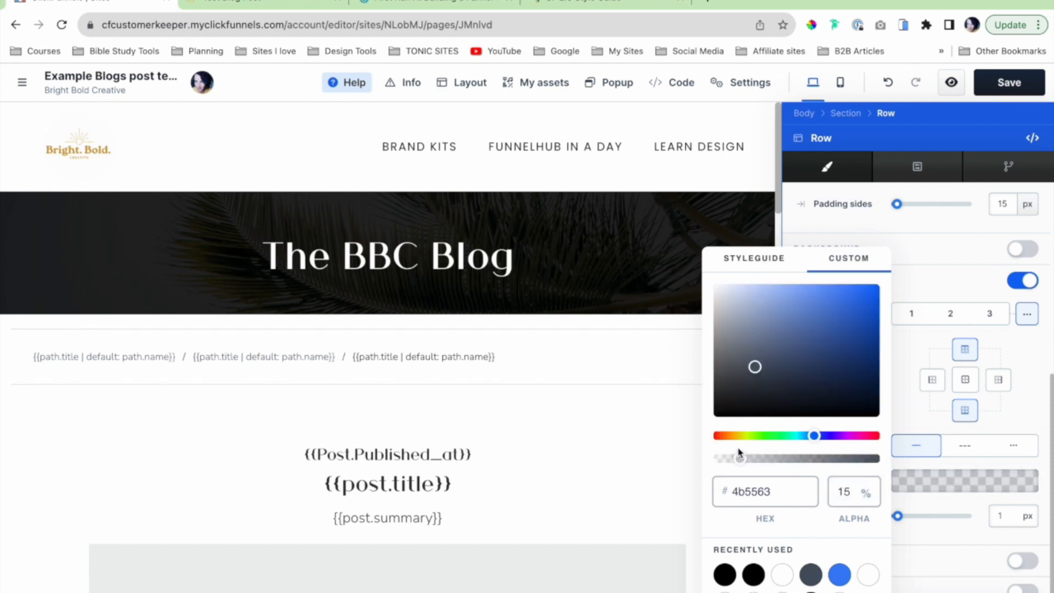
left_click(955, 289)
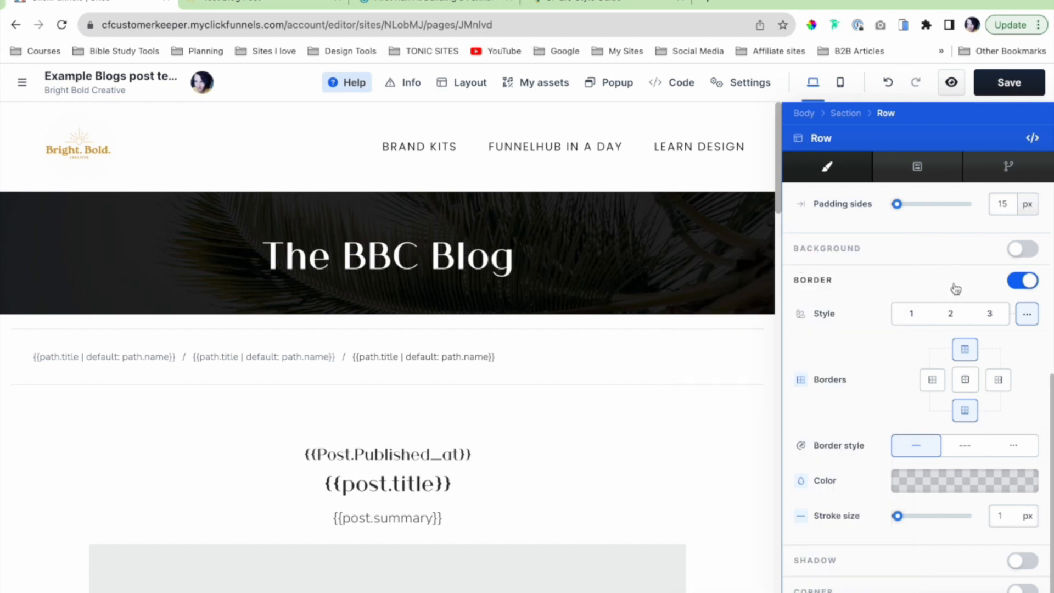
left_click(700, 447)
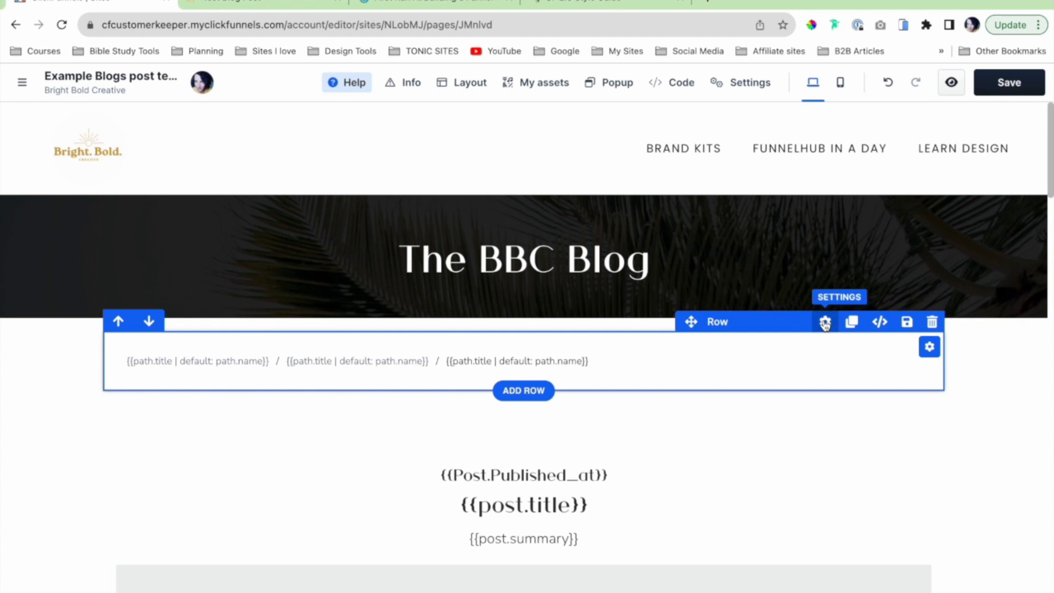
Set the breadcrumbs row's top and bottom padding to 10 px each.
left_click(825, 323)
scroll(878, 379, "down", 2)
left_click_drag(910, 395, 906, 430)
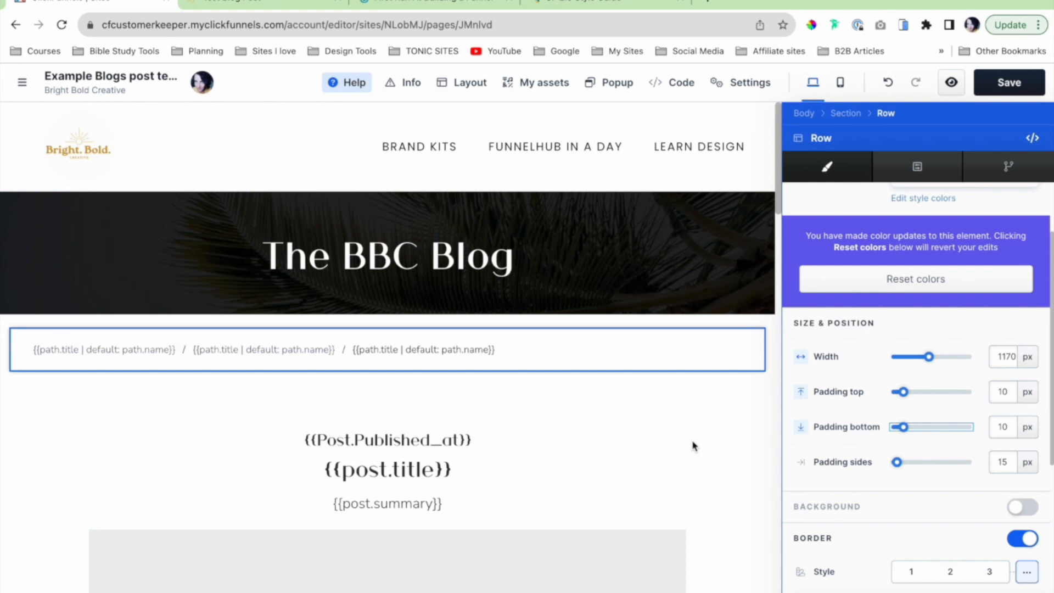
left_click(693, 446)
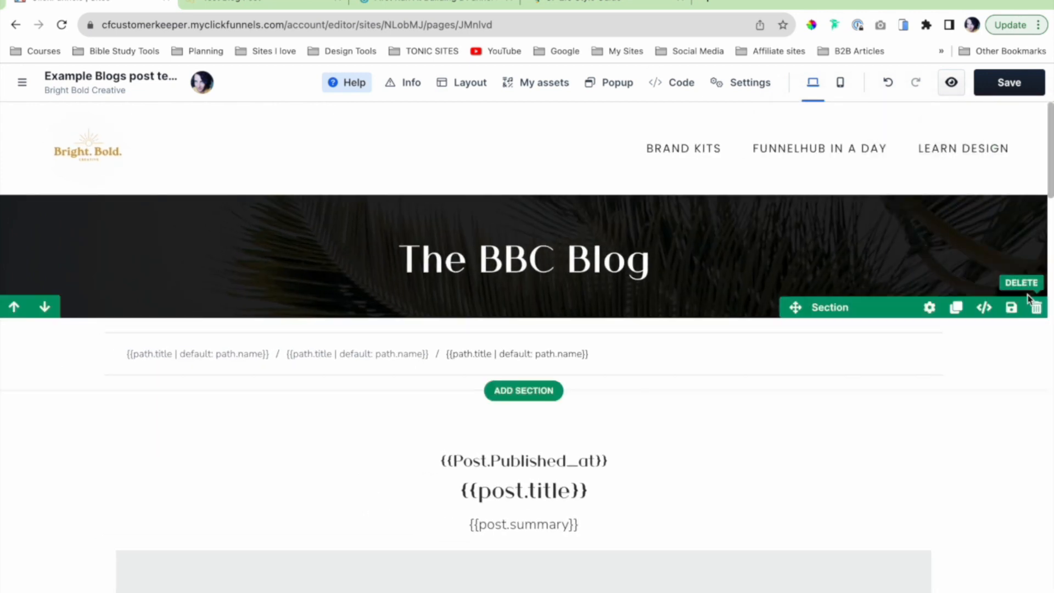
Delete the post published date element and set the post title's typography style to XL.
scroll(1028, 299, "down", 1)
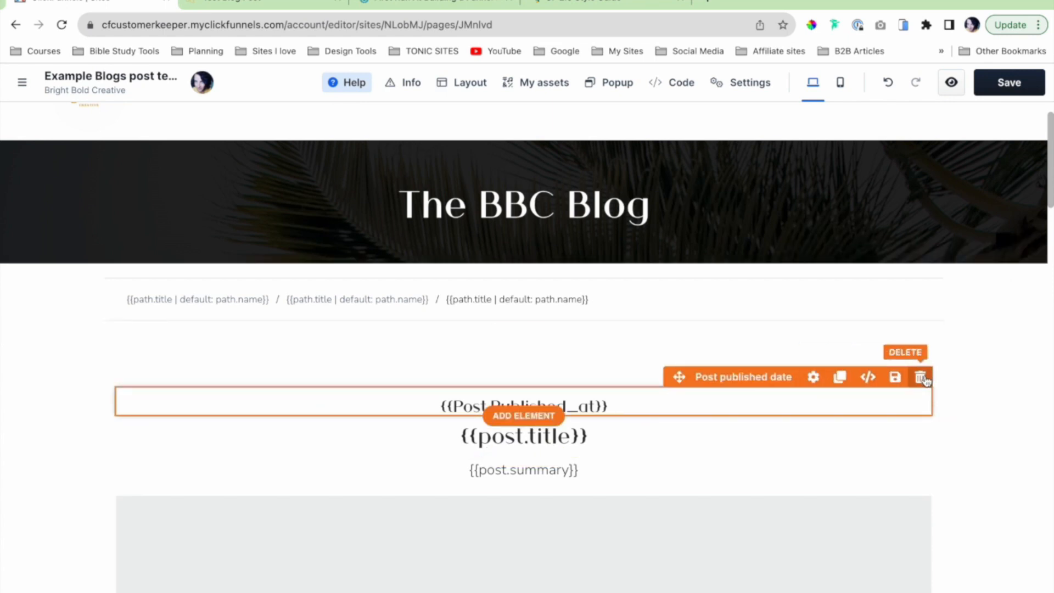
left_click(921, 378)
left_click(805, 381)
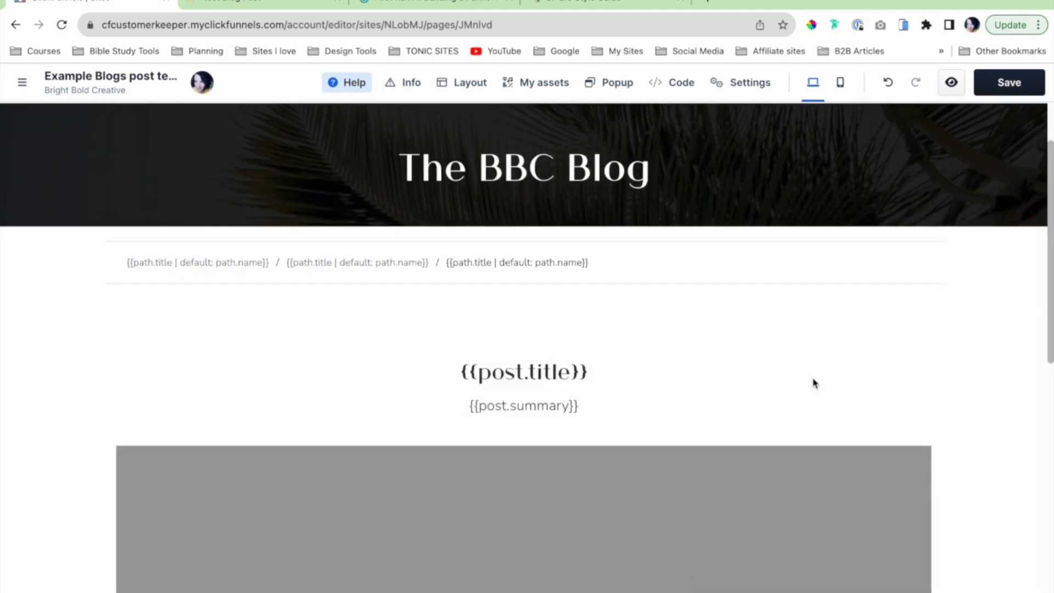
left_click(994, 531)
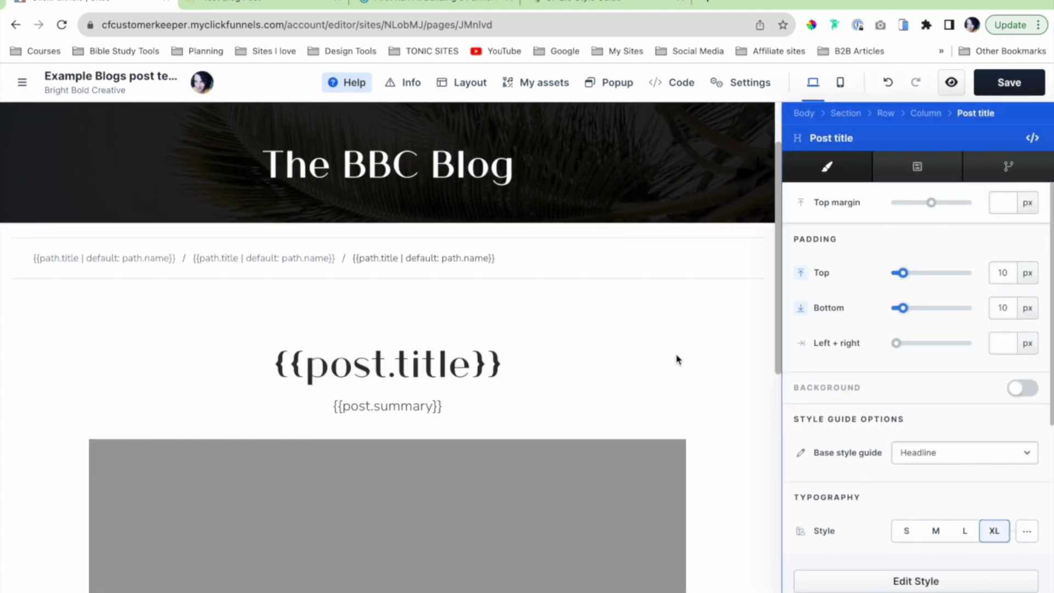
left_click(678, 360)
Review the template's title and content area and compare it with the layouts of the three live example blog posts.
scroll(788, 409, "down", 2)
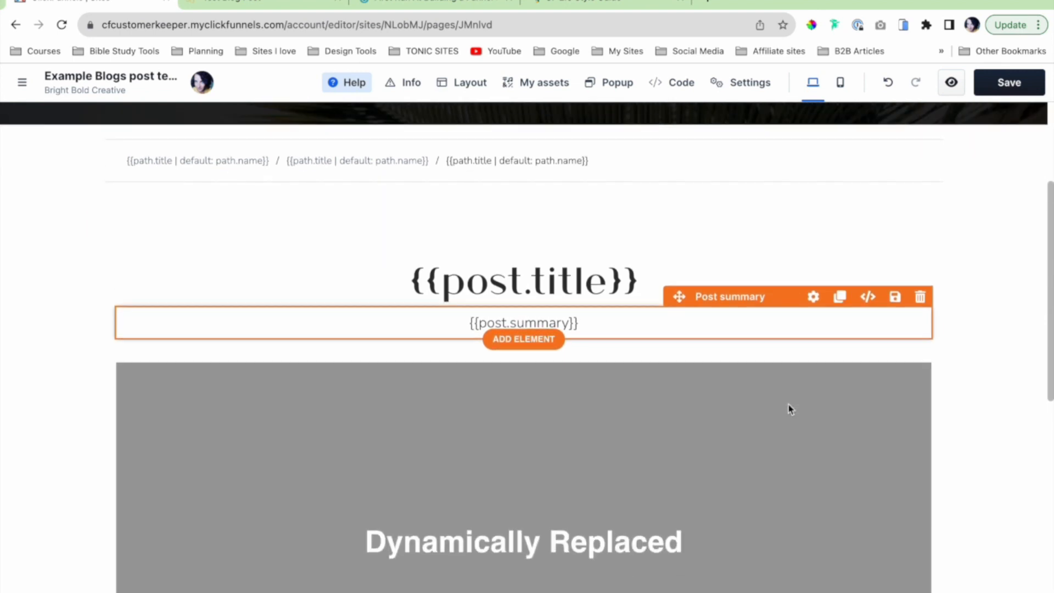
scroll(791, 406, "up", 1)
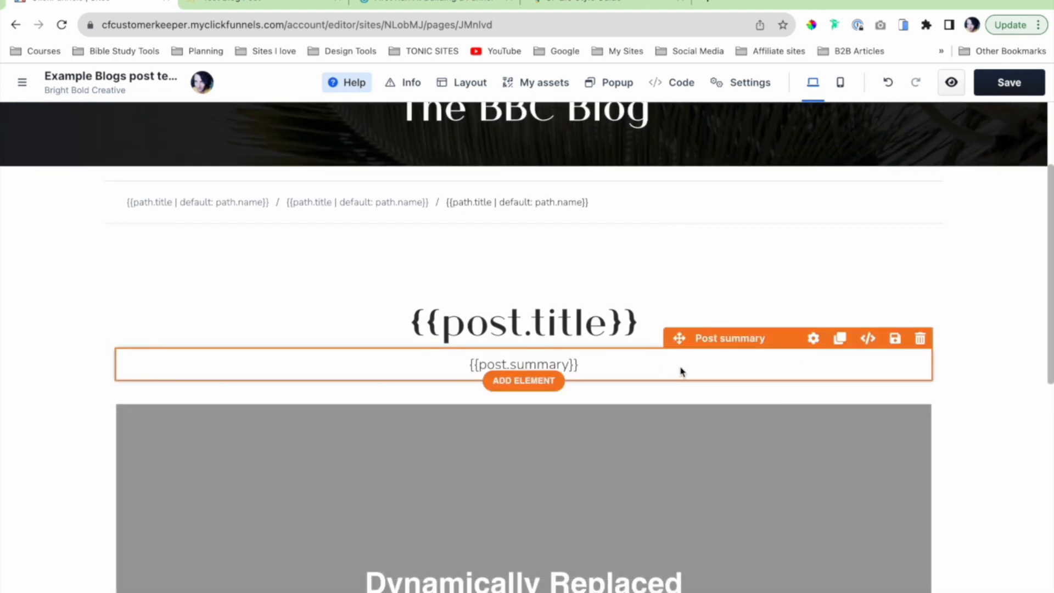
scroll(681, 369, "down", 1)
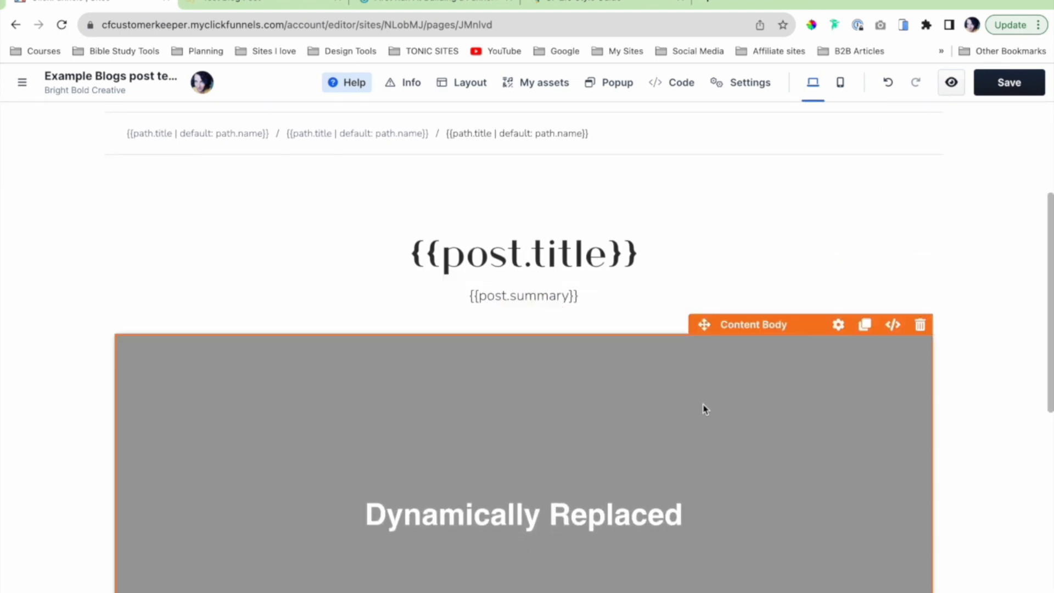
scroll(705, 408, "down", 2)
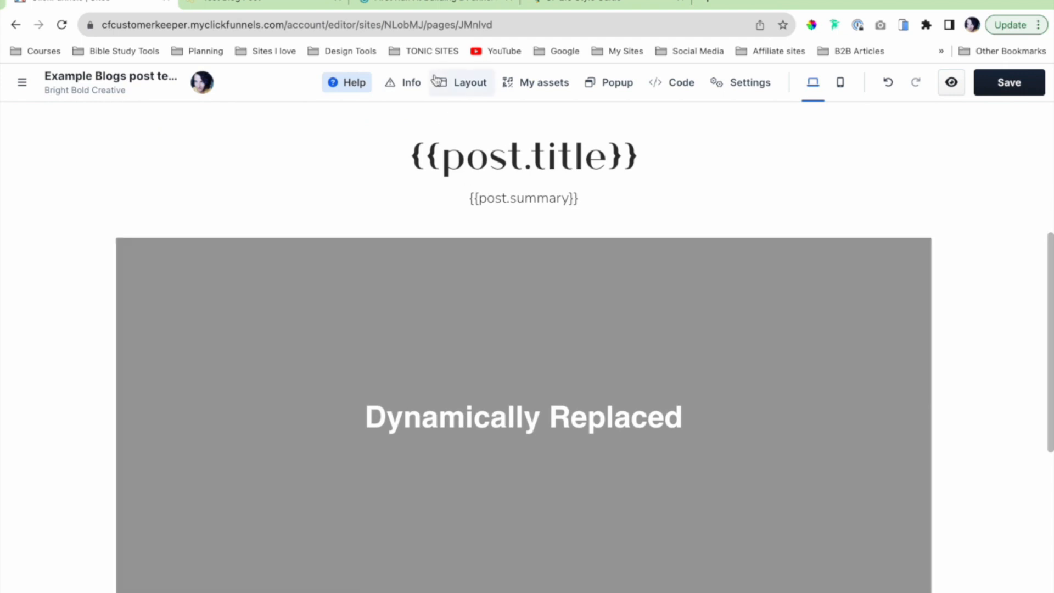
left_click(423, 2)
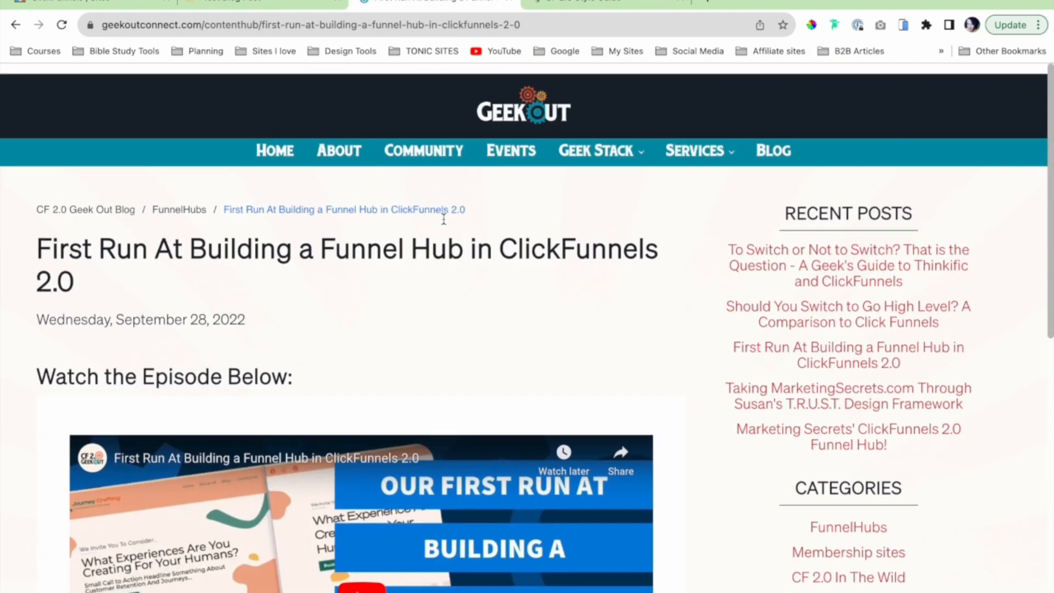
left_click(256, 5)
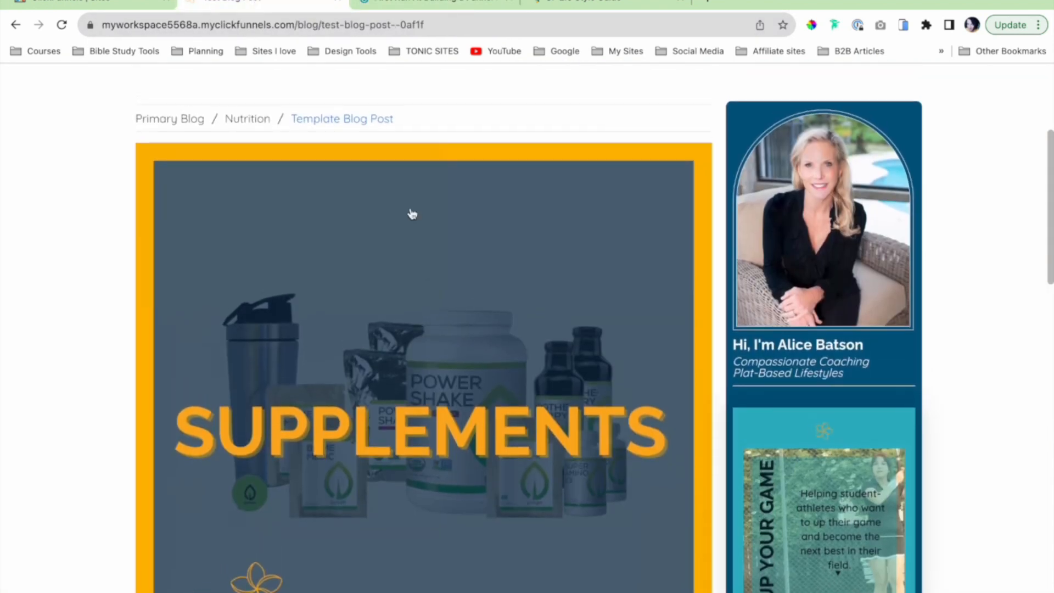
scroll(486, 316, "down", 2)
scroll(485, 317, "up", 2)
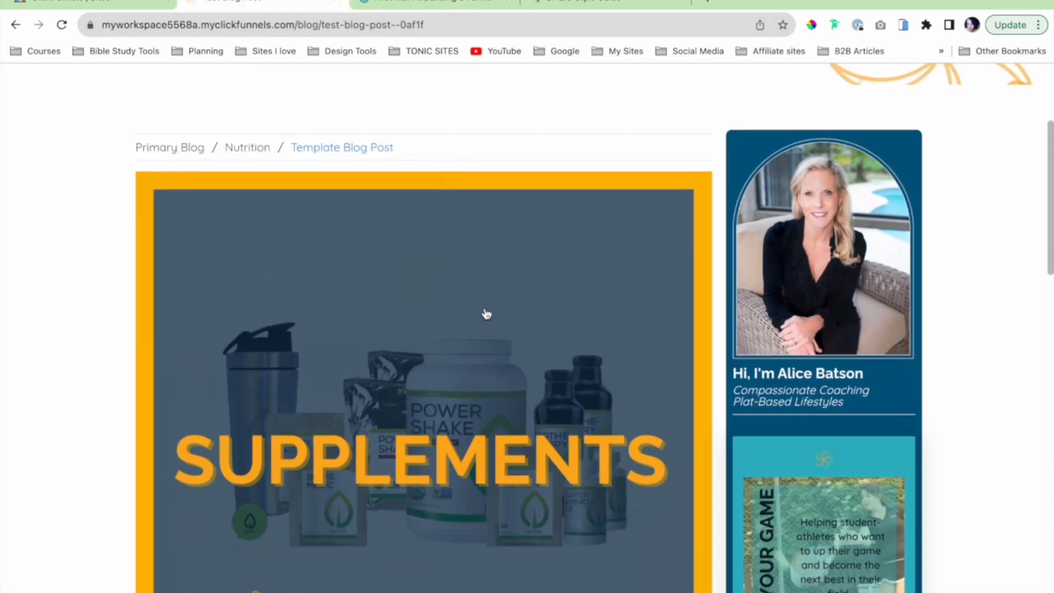
scroll(494, 291, "down", 1)
left_click(584, 5)
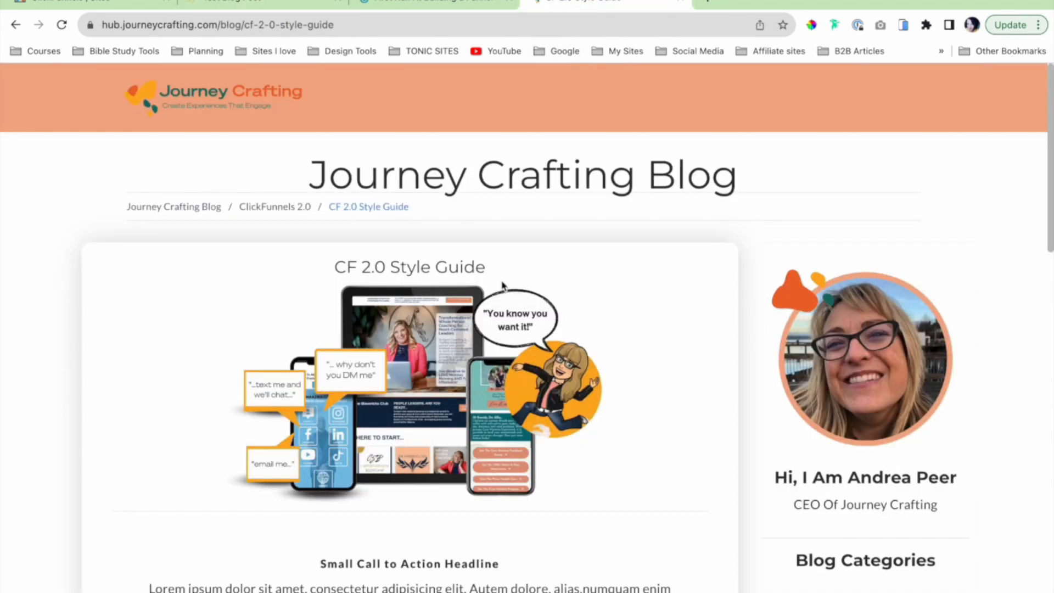
scroll(515, 307, "down", 2)
Return to the template editor and add a blog post Image element directly below the post summary.
left_click(118, 2)
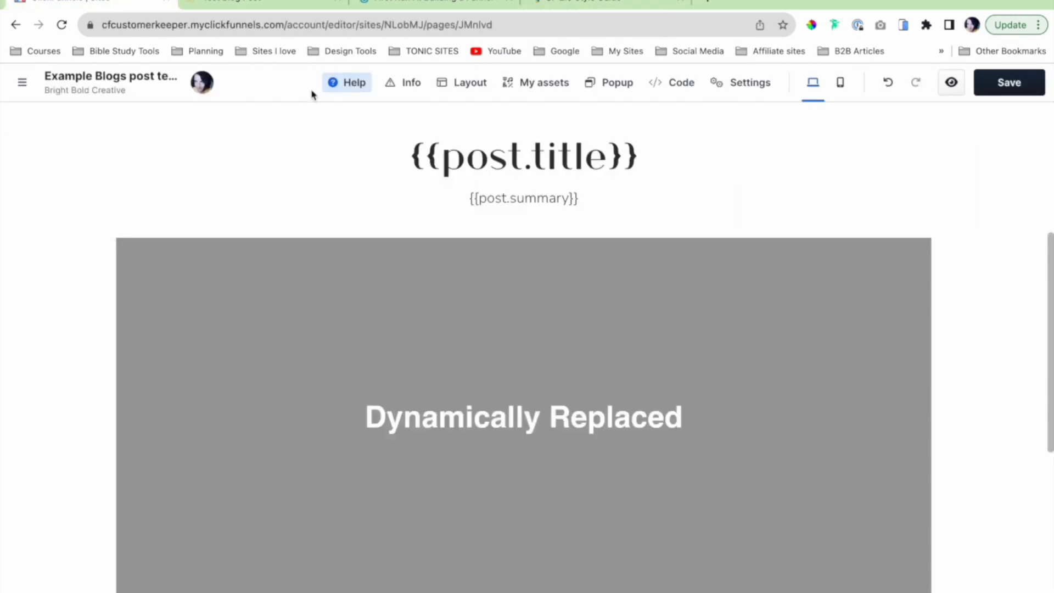
left_click(523, 215)
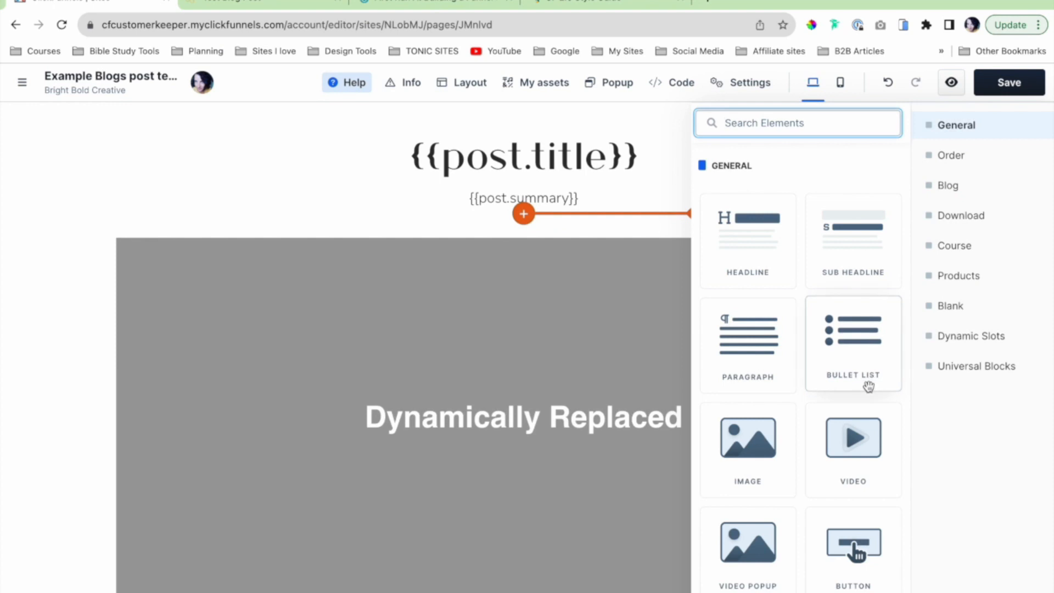
left_click(973, 190)
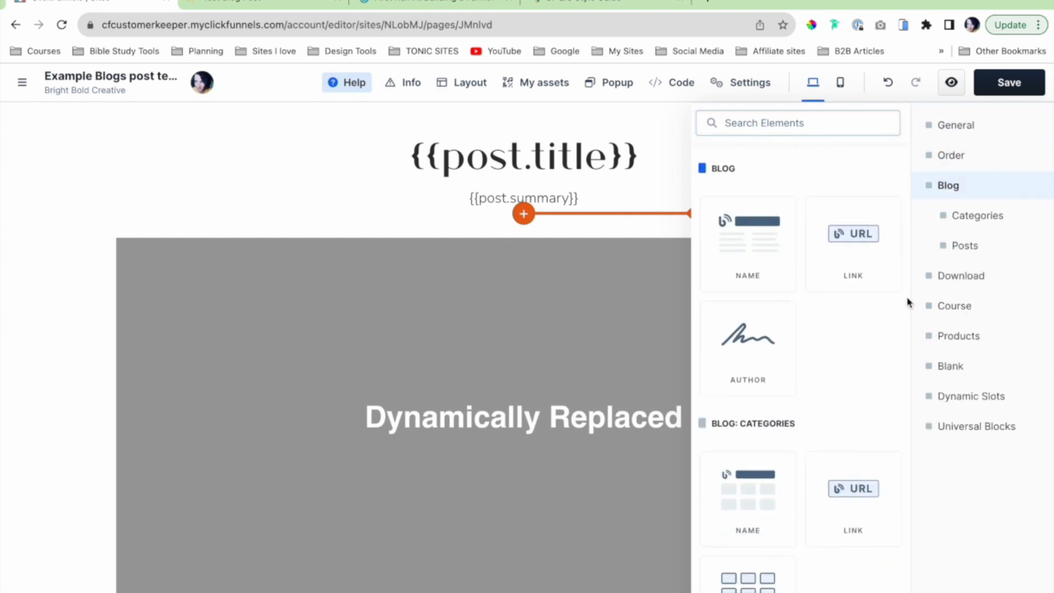
scroll(829, 381, "down", 9)
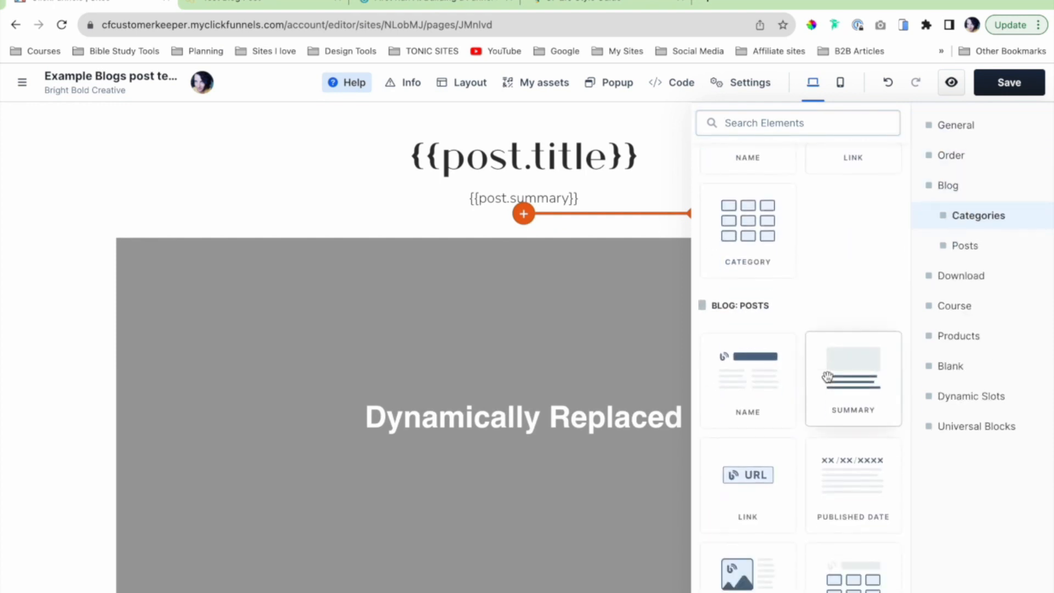
left_click(749, 479)
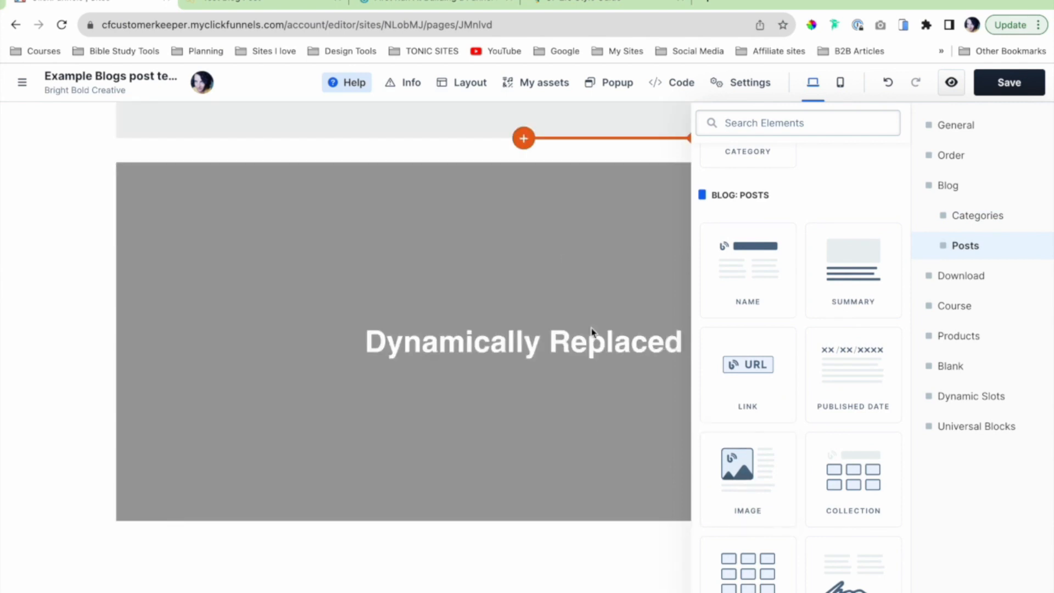
left_click(565, 259)
scroll(784, 202, "up", 10)
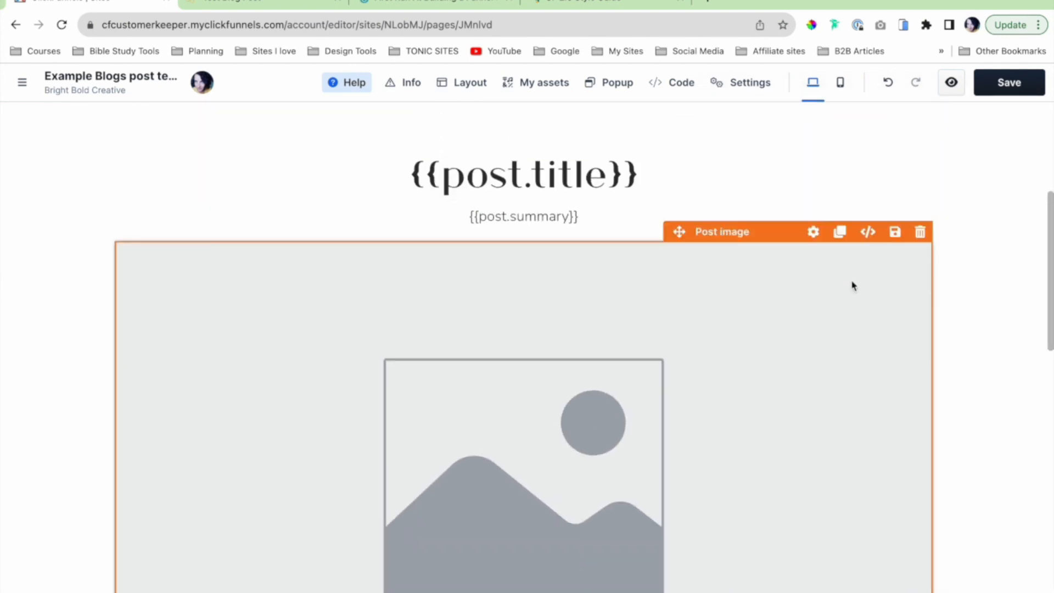
scroll(852, 286, "down", 1)
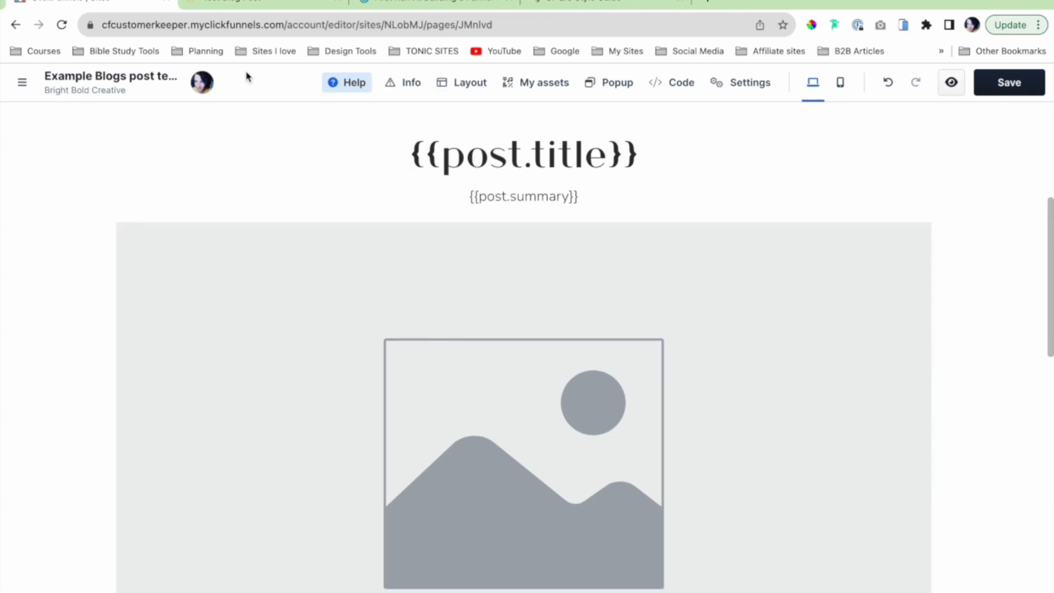
Check the featured image on the live test blog post, and reduce the template's post image width so it is narrower than the content body.
left_click(273, 10)
scroll(506, 316, "down", 3)
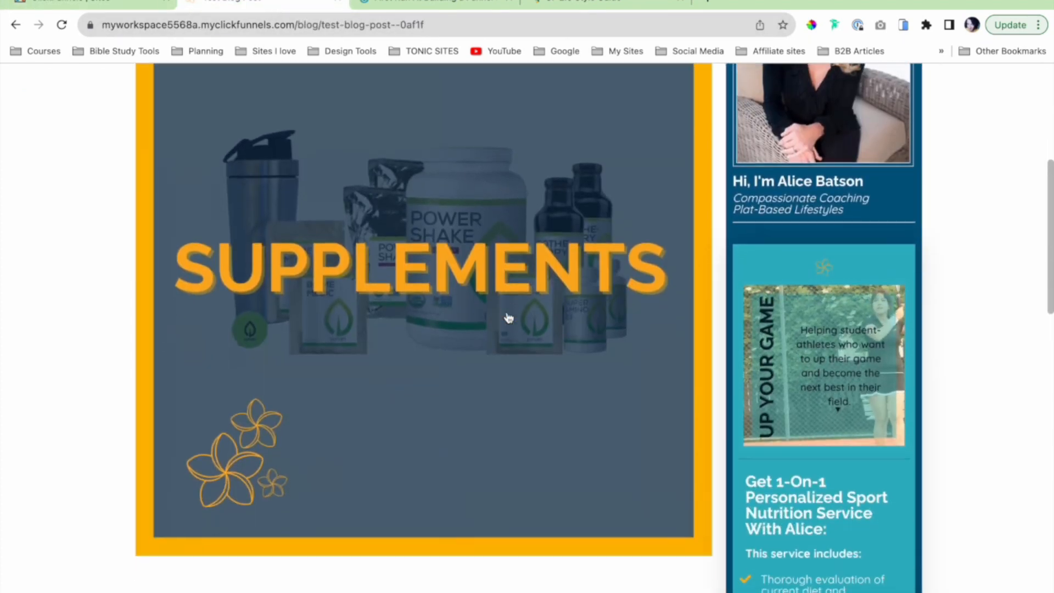
left_click(93, 4)
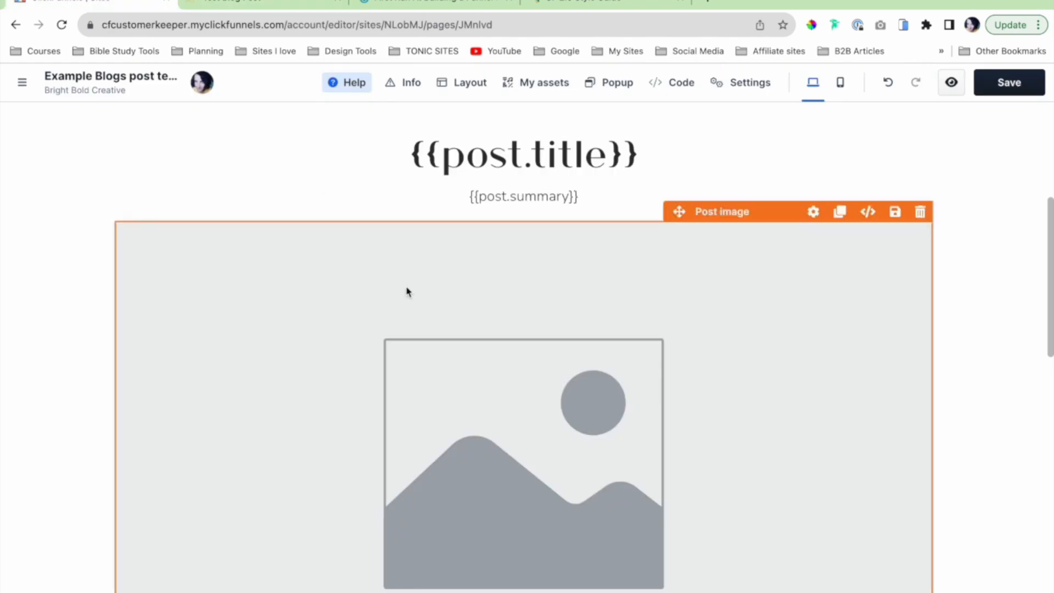
left_click(813, 213)
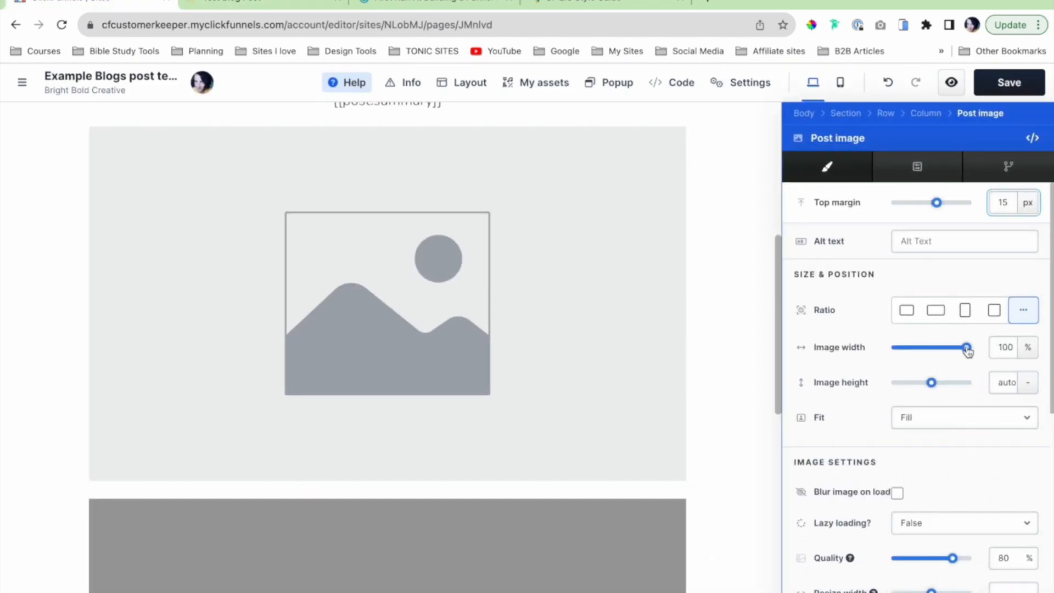
left_click_drag(966, 352, 947, 352)
left_click(725, 314)
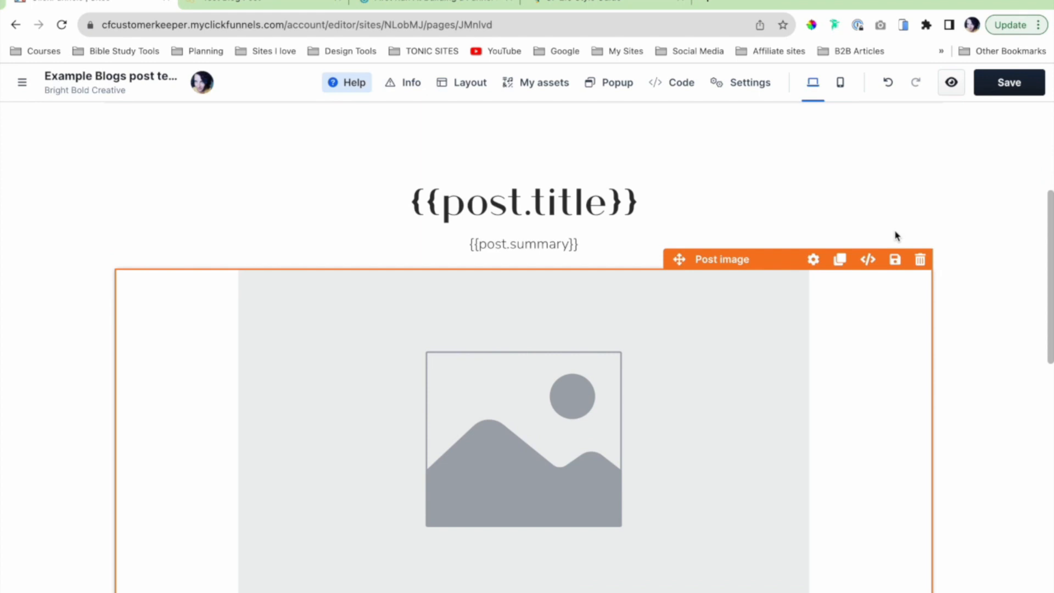
Look over the template from the title banner to the content body and save it.
scroll(896, 235, "down", 7)
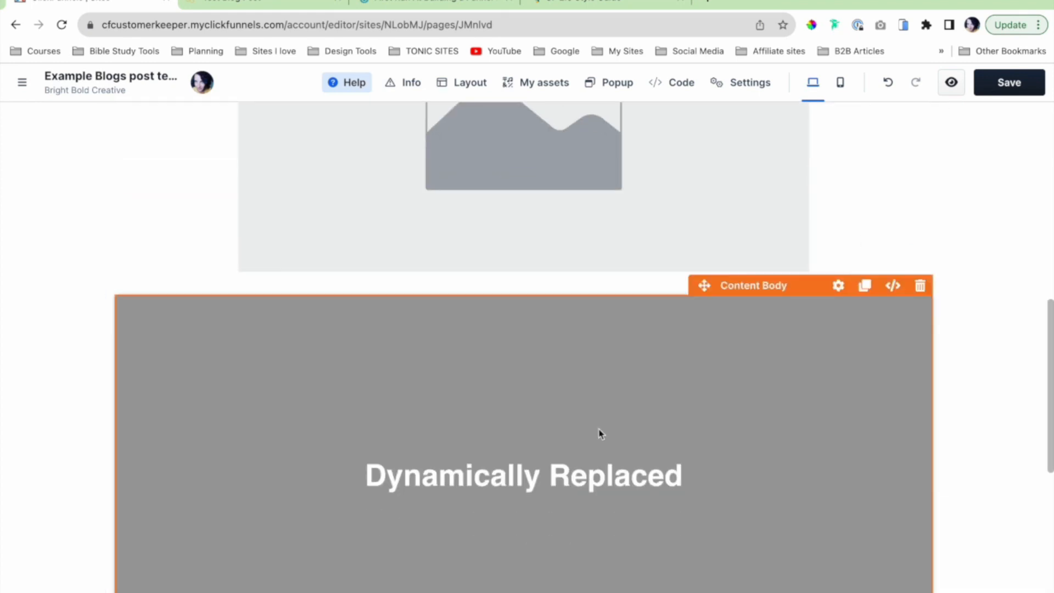
scroll(542, 440, "down", 2)
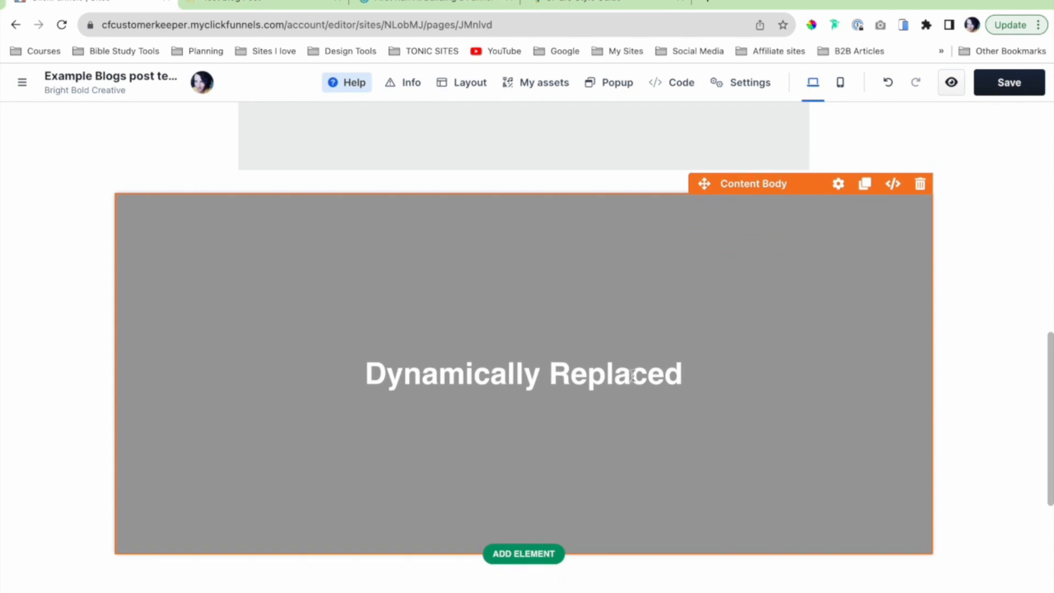
scroll(633, 376, "down", 3)
scroll(632, 375, "up", 8)
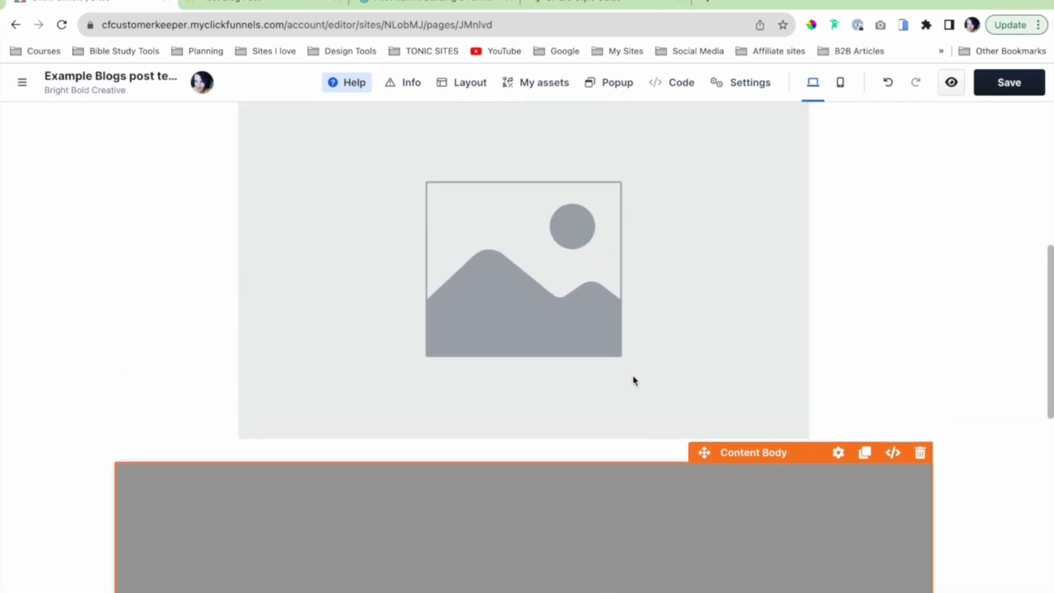
scroll(633, 379, "up", 5)
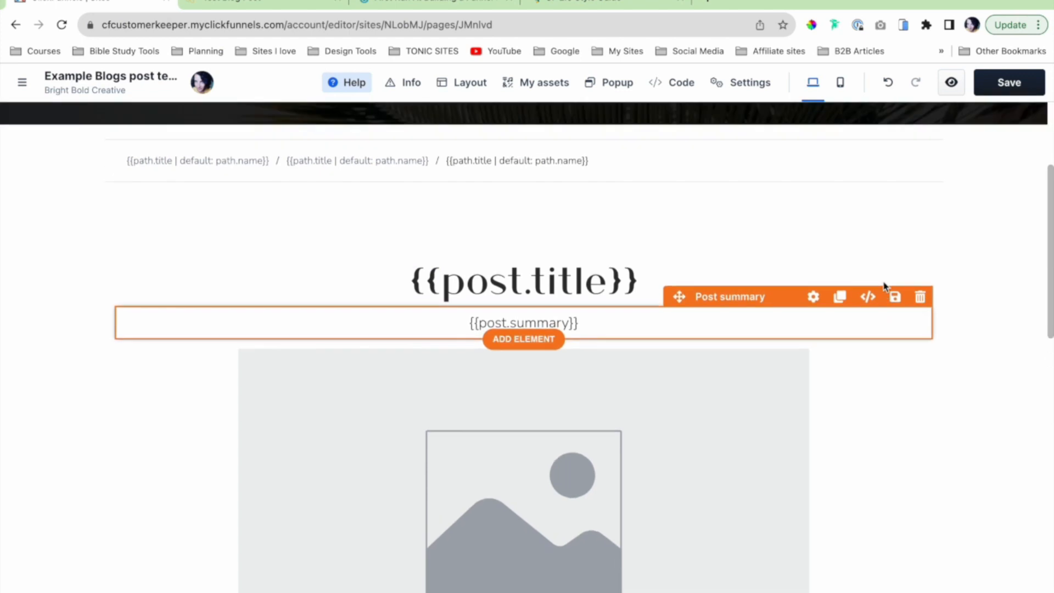
scroll(885, 286, "up", 1)
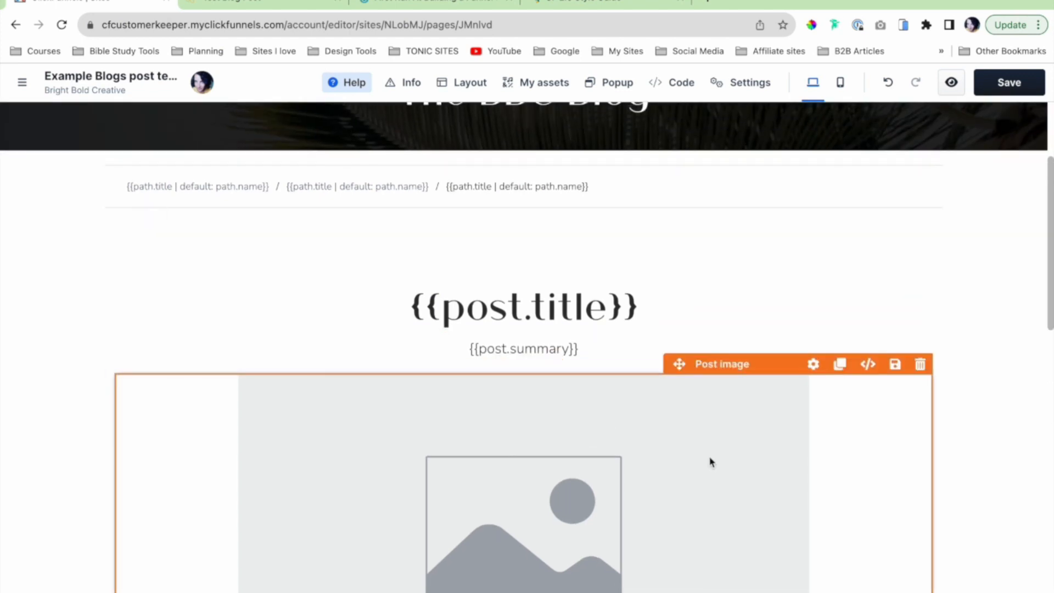
scroll(711, 462, "down", 1)
scroll(873, 242, "up", 1)
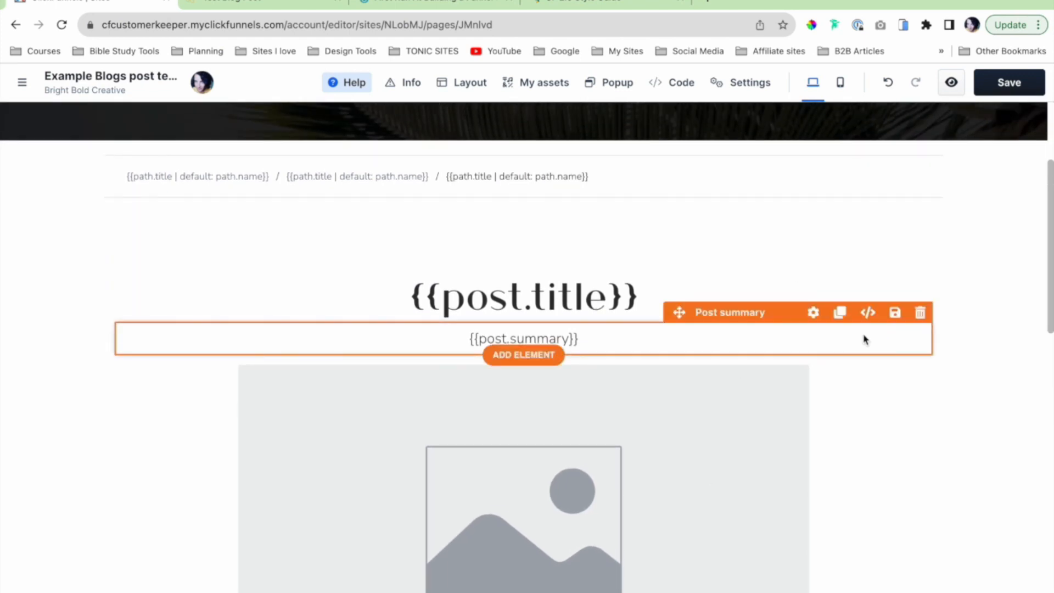
left_click(1010, 82)
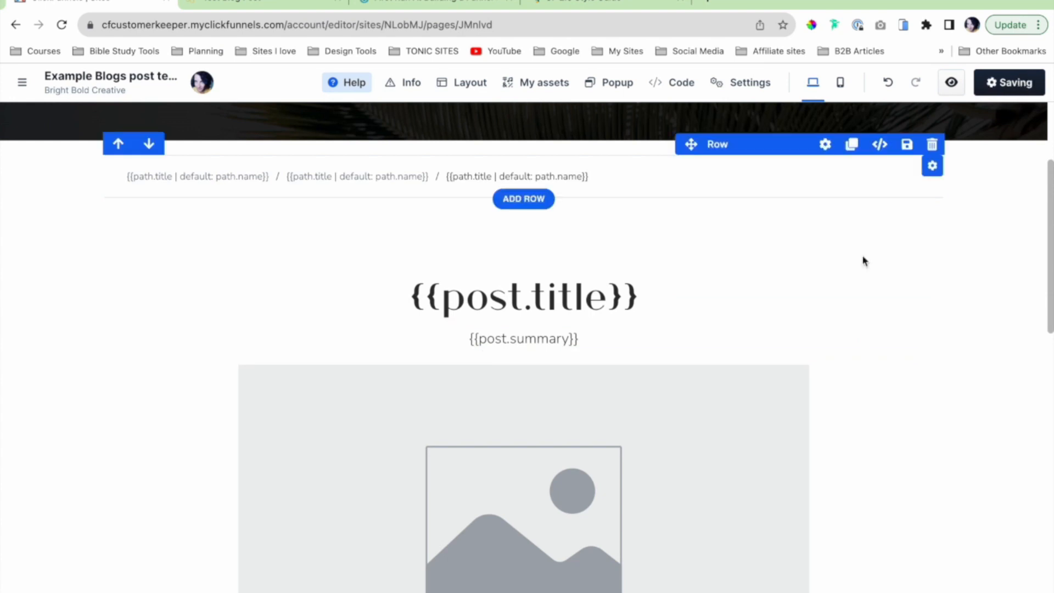
scroll(848, 293, "down", 5)
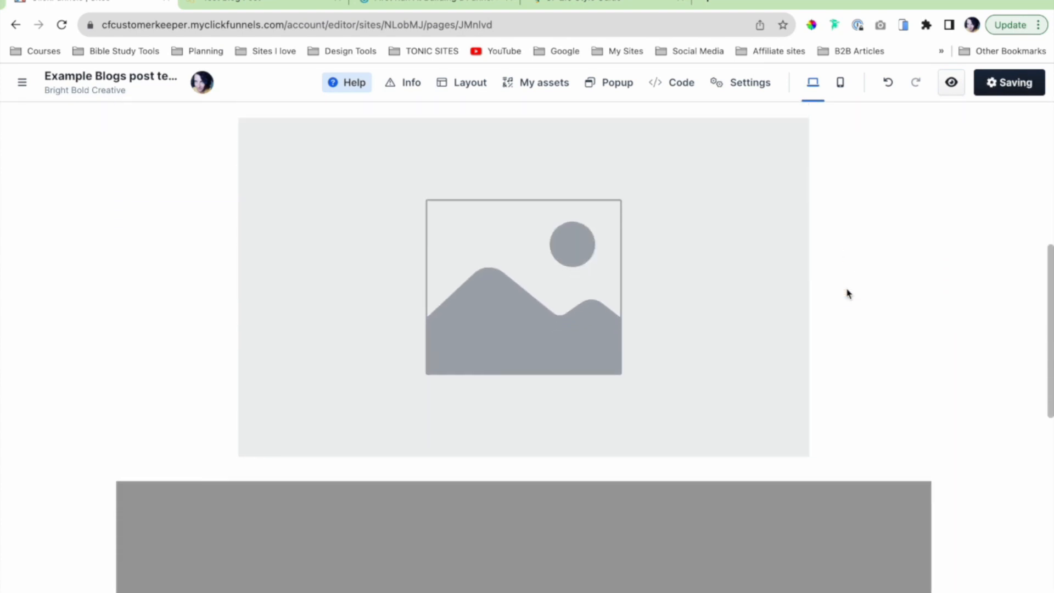
scroll(848, 294, "up", 5)
scroll(848, 293, "up", 2)
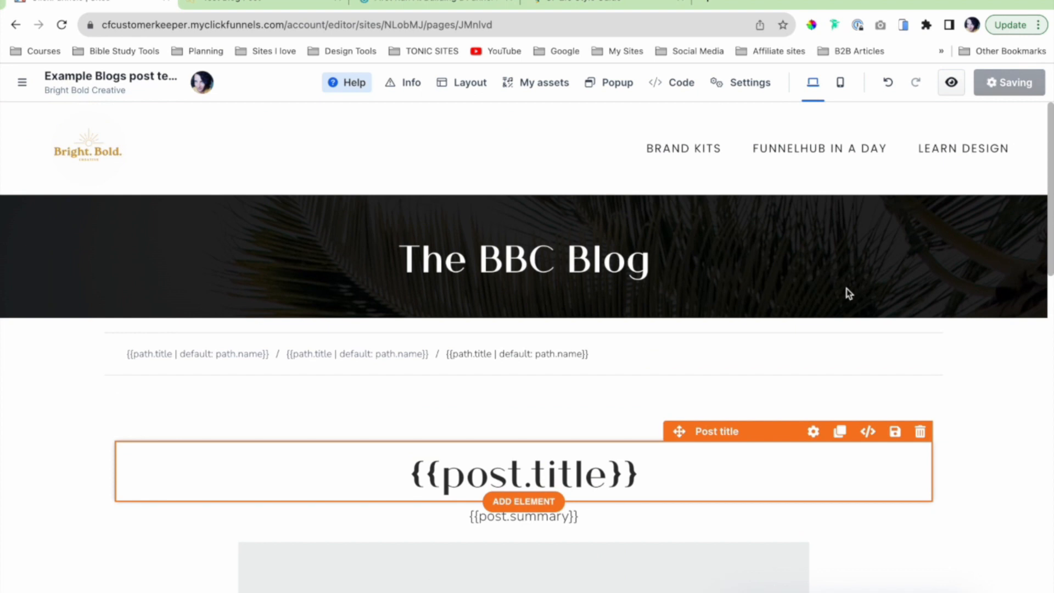
scroll(912, 385, "down", 2)
Add a blog posts Collection element beneath the "See other posts like this one:" headline.
scroll(927, 407, "down", 15)
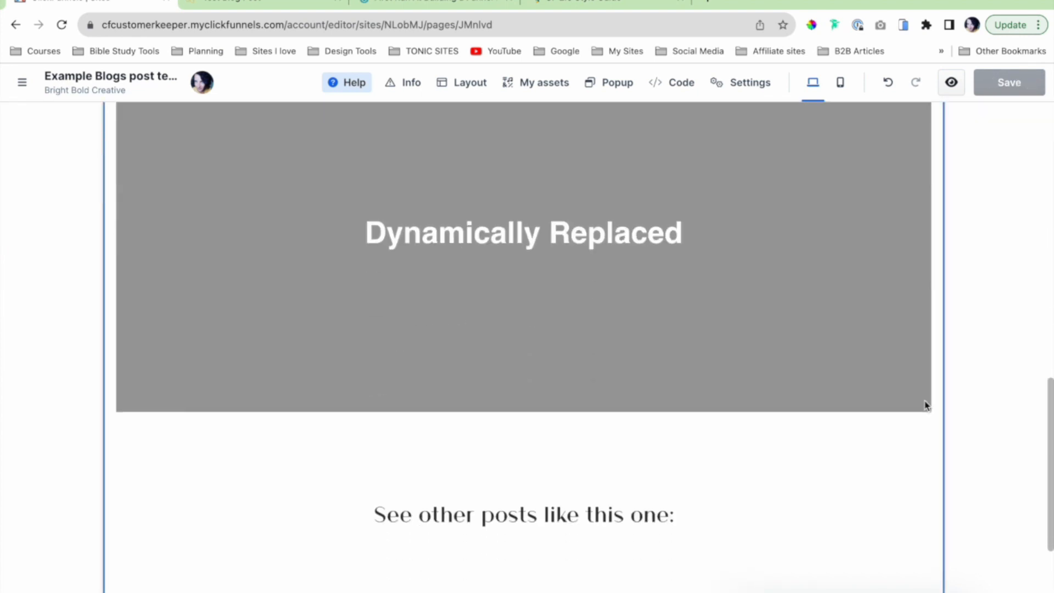
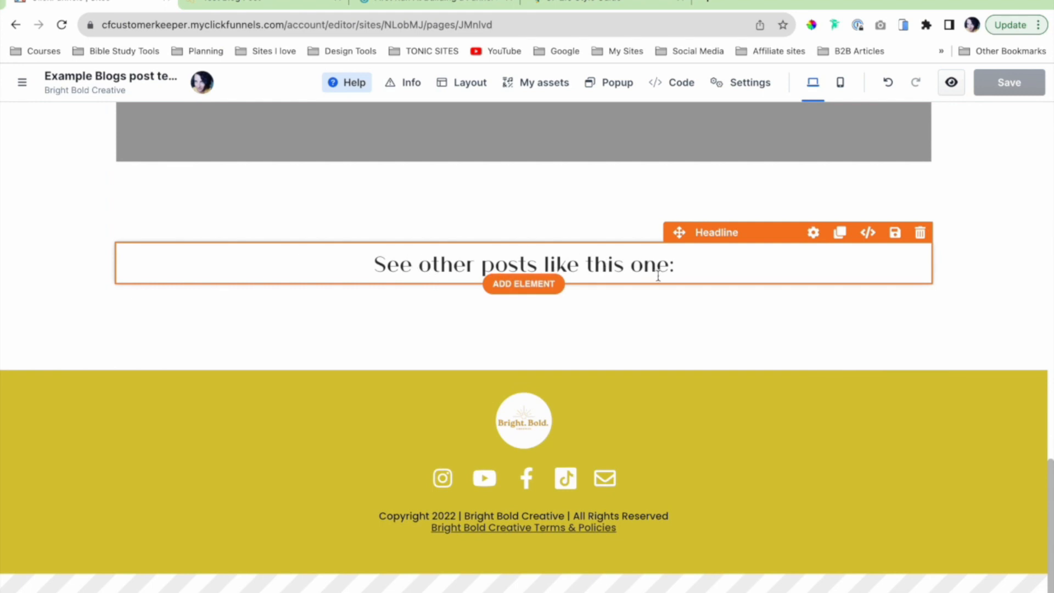
left_click(532, 286)
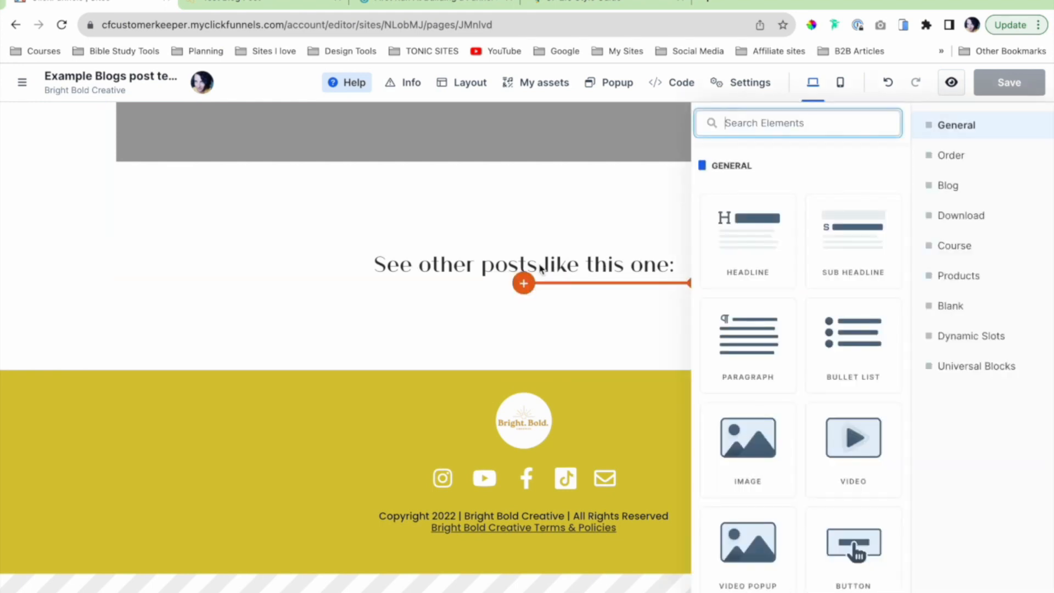
left_click(956, 188)
scroll(842, 399, "down", 5)
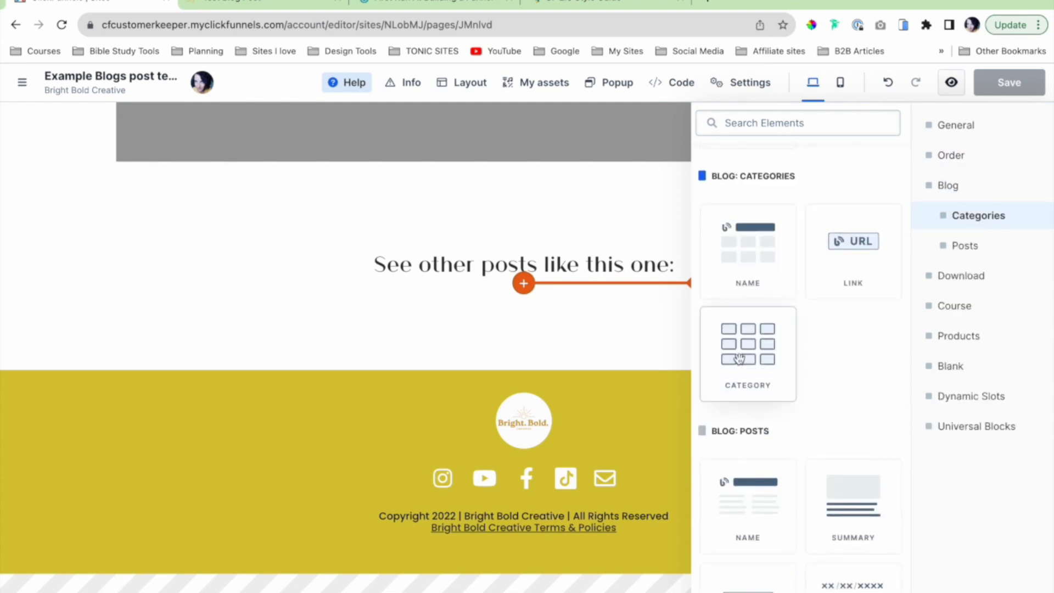
scroll(739, 359, "down", 6)
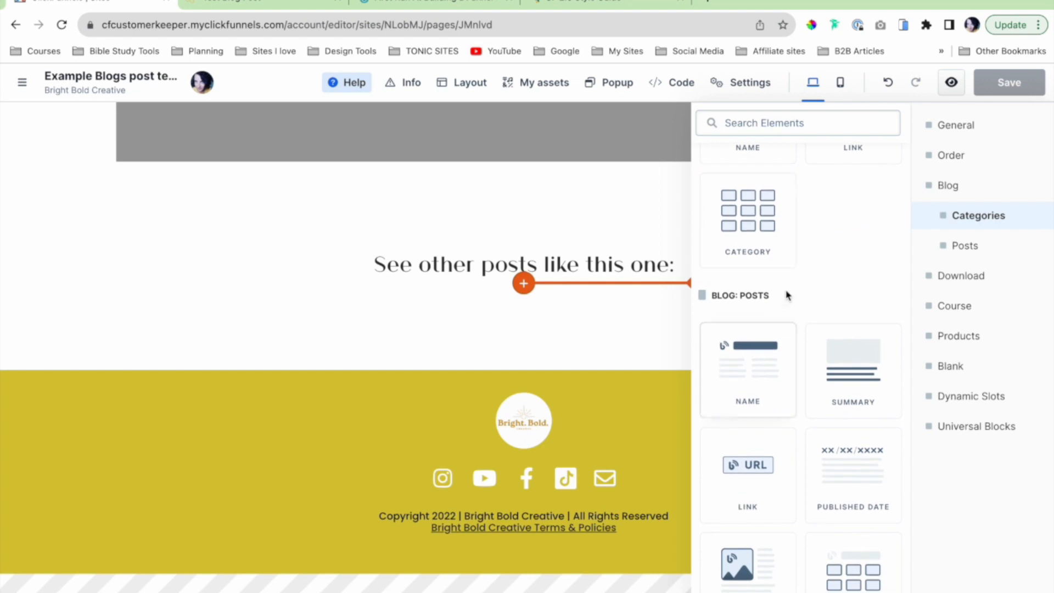
scroll(845, 363, "down", 3)
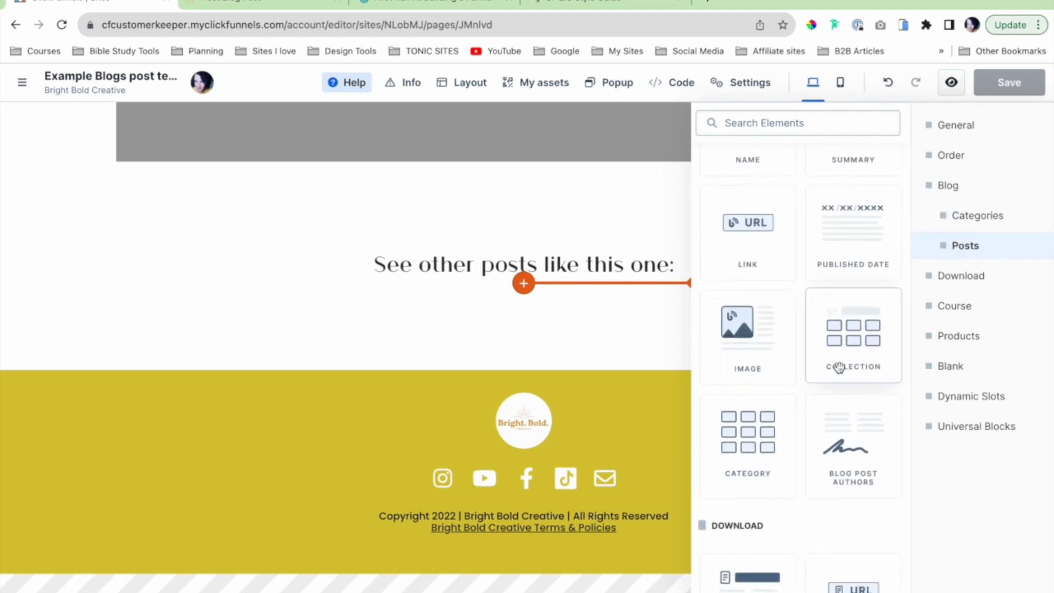
scroll(768, 384, "down", 3)
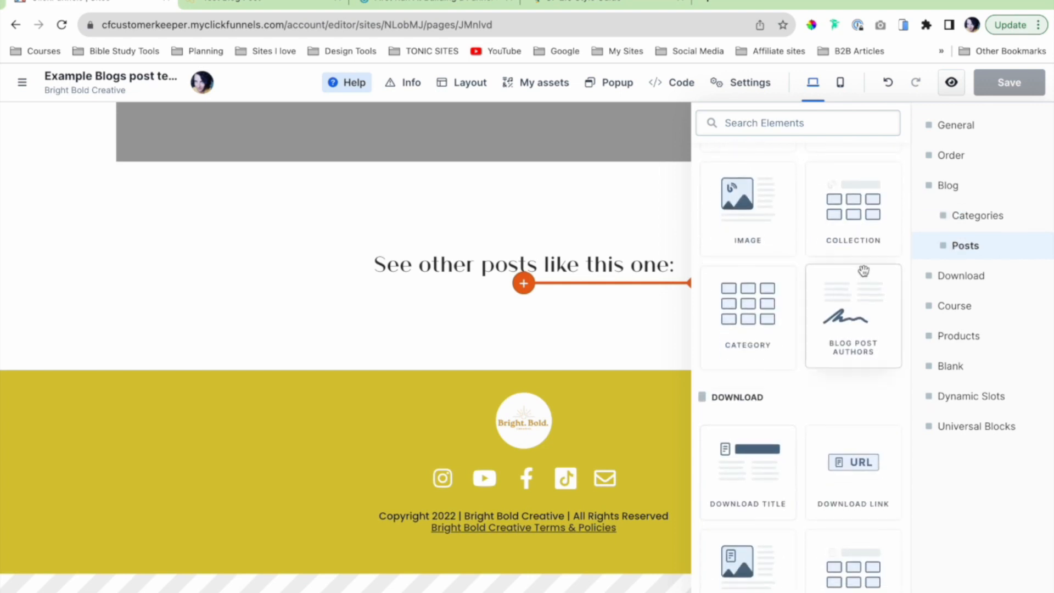
left_click(852, 220)
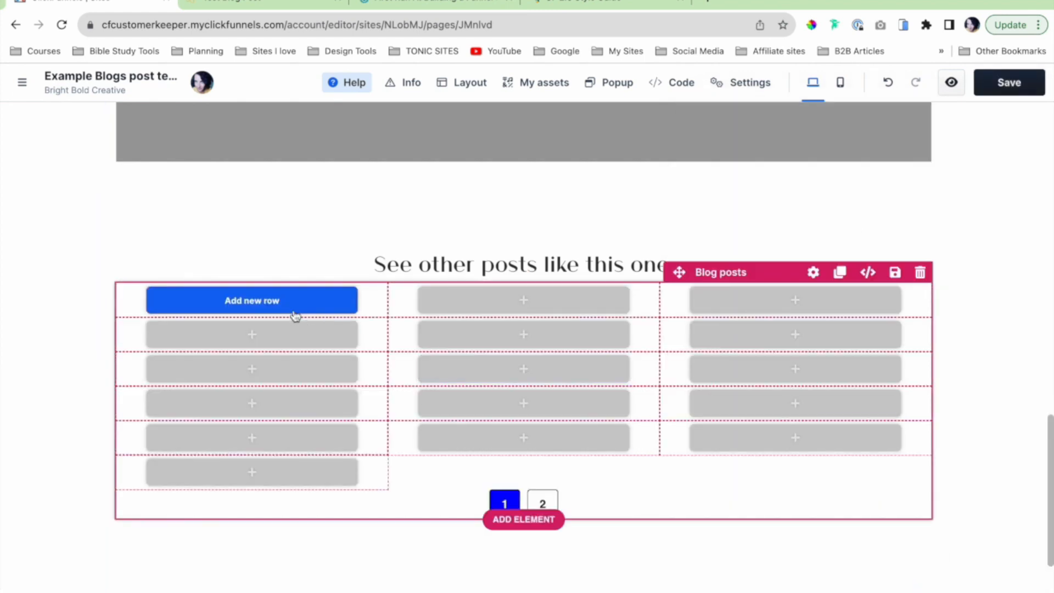
Set the blog posts collection to 3 items per page and insert a one-column row in its first item.
left_click(813, 273)
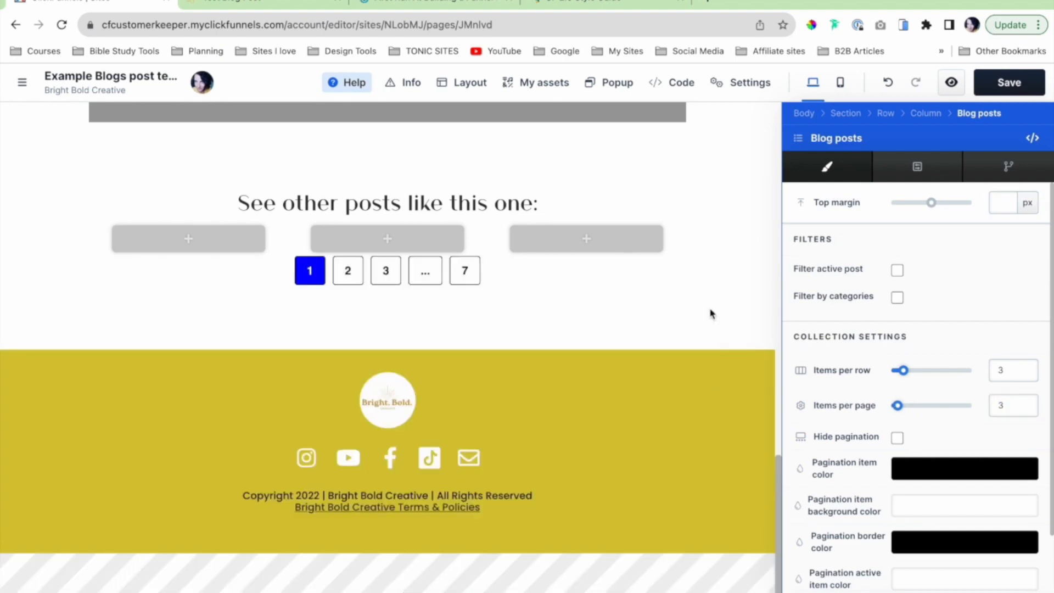
left_click(710, 313)
left_click(254, 359)
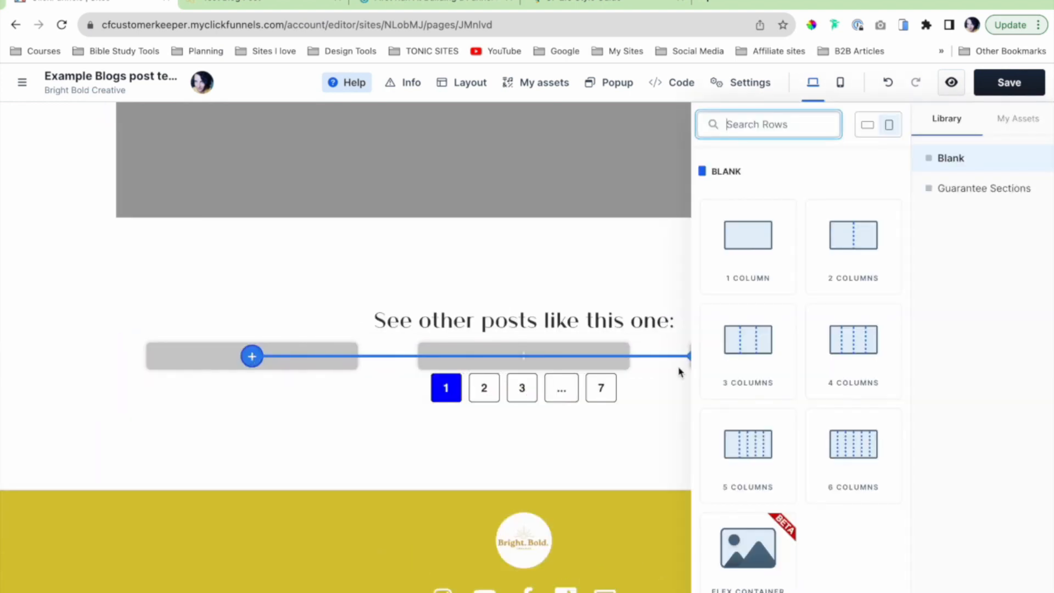
left_click(748, 236)
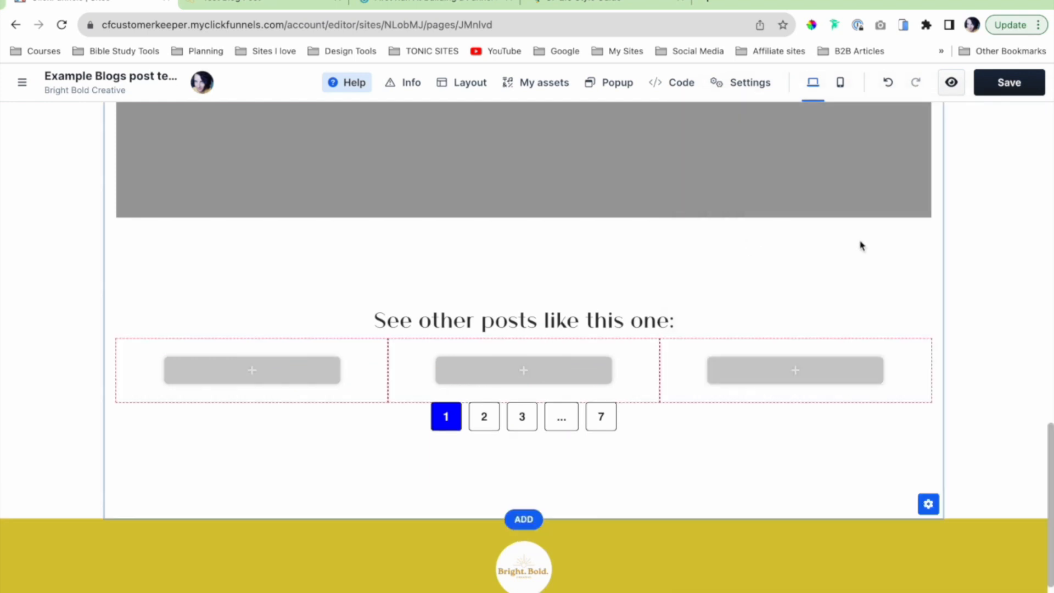
Fill the collection's row with post Name, Link and Image elements, placing the image above the post title.
left_click(252, 370)
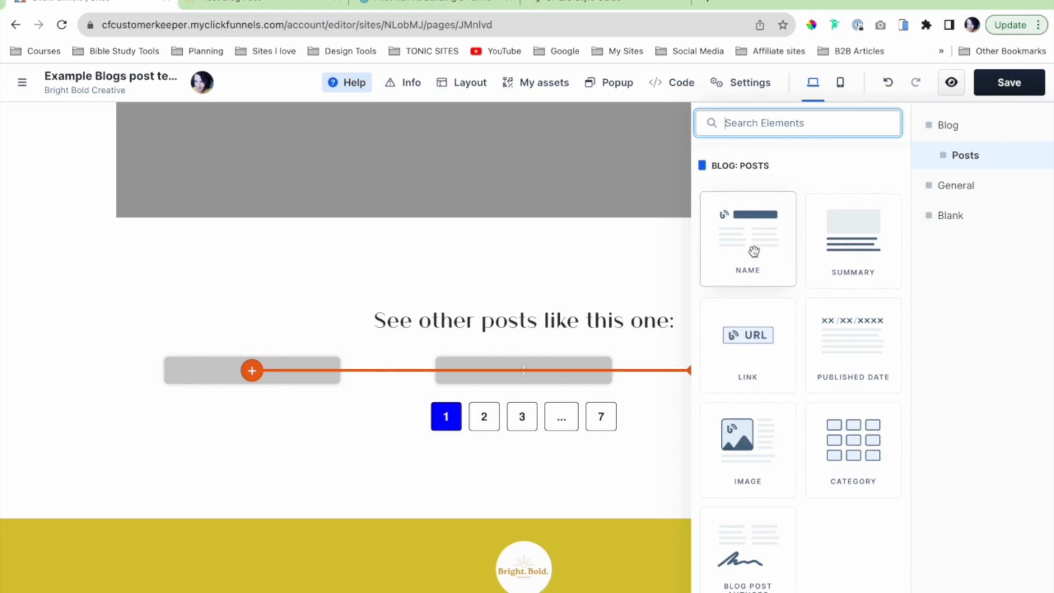
left_click(746, 271)
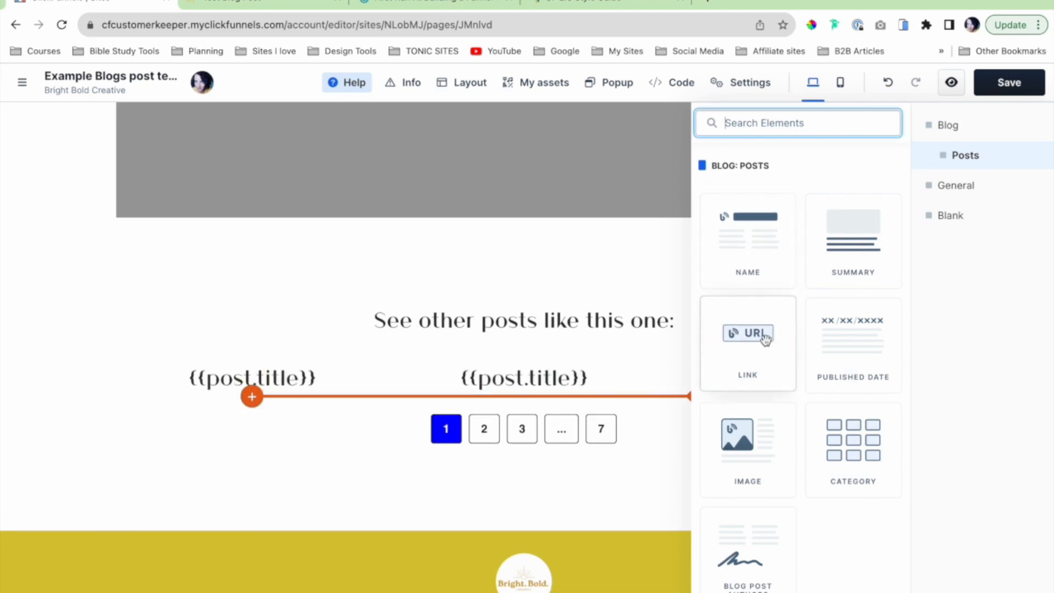
left_click(765, 338)
left_click(747, 453)
left_click(332, 457)
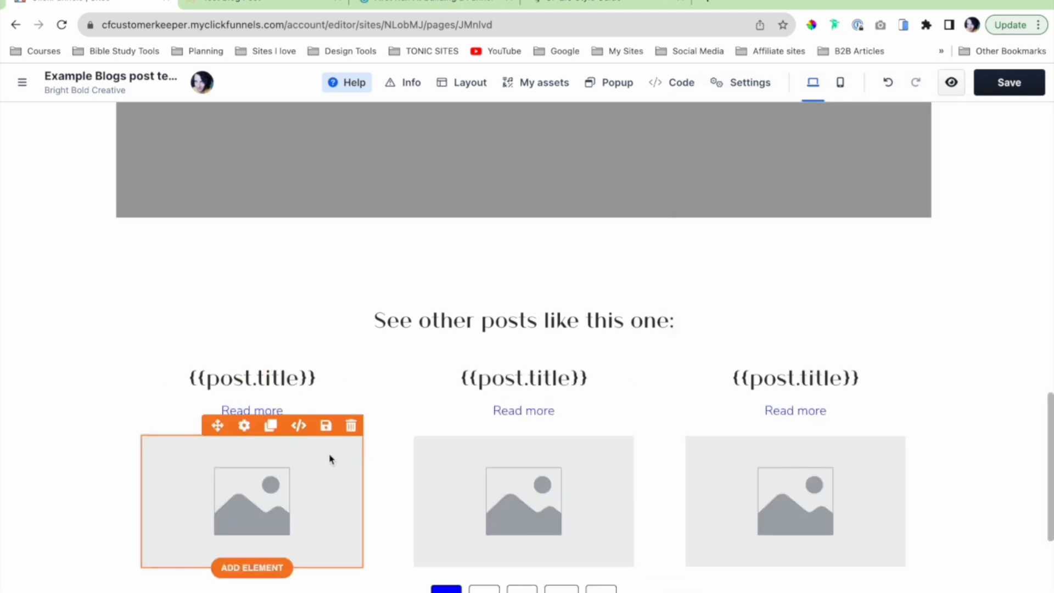
left_click_drag(217, 426, 244, 362)
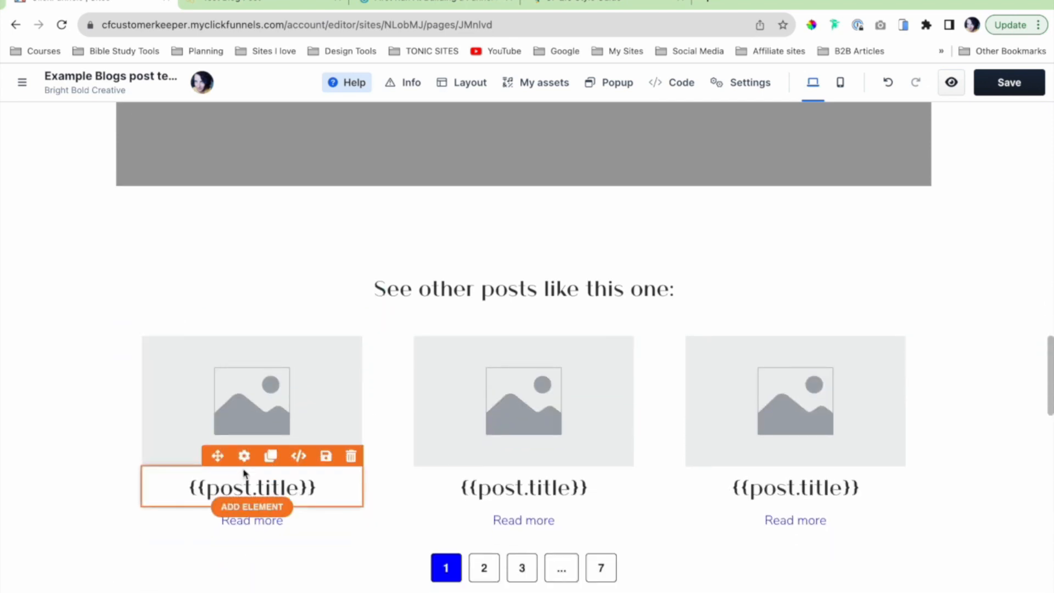
Set the post title in the related-posts collection to the small headline style and save the template.
left_click(351, 518)
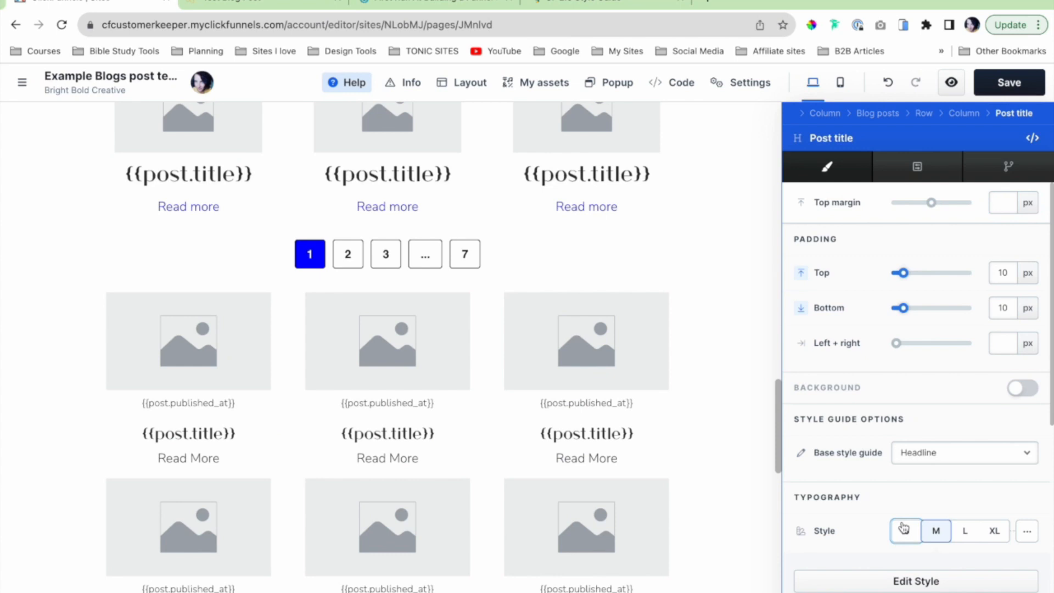
left_click(699, 431)
scroll(971, 372, "down", 5)
scroll(845, 306, "up", 8)
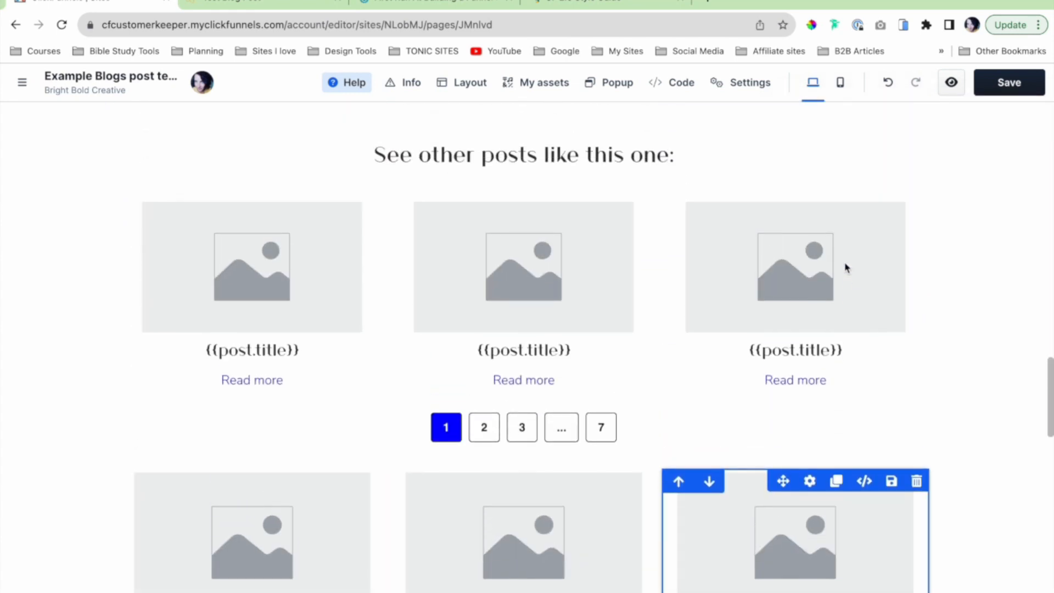
scroll(856, 252, "up", 4)
left_click(1022, 83)
scroll(969, 350, "down", 7)
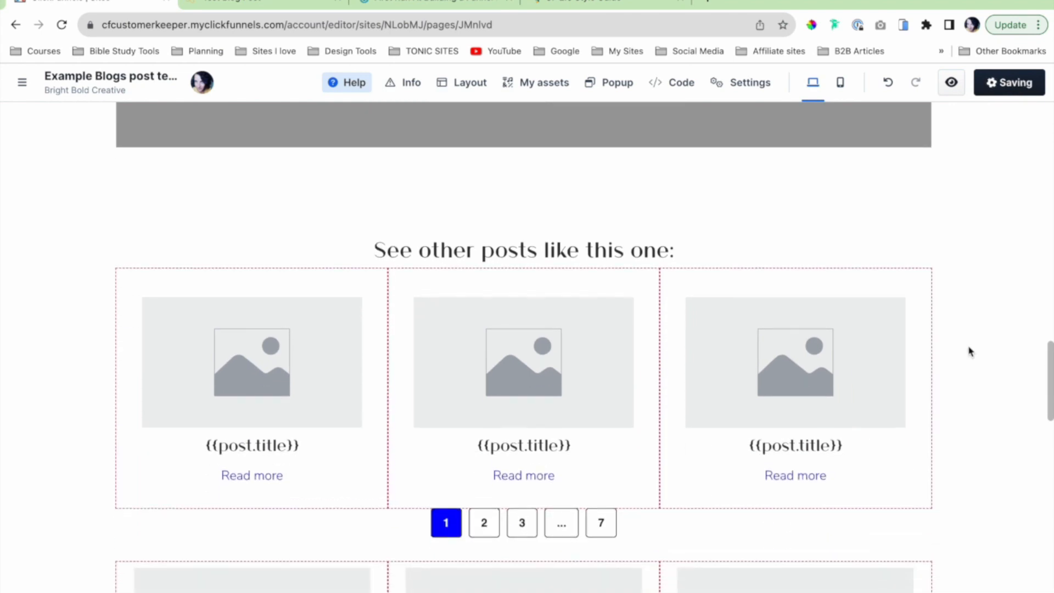
scroll(559, 322, "up", 3)
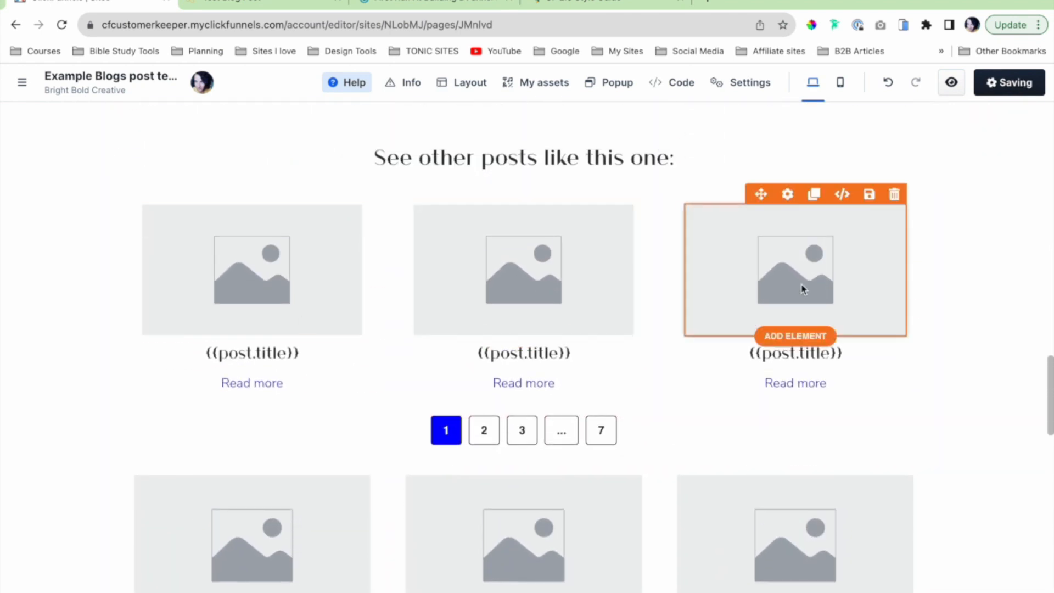
Delete the original Blog posts collection beneath the new three-item collection's pagination.
scroll(802, 289, "down", 8)
scroll(796, 481, "down", 8)
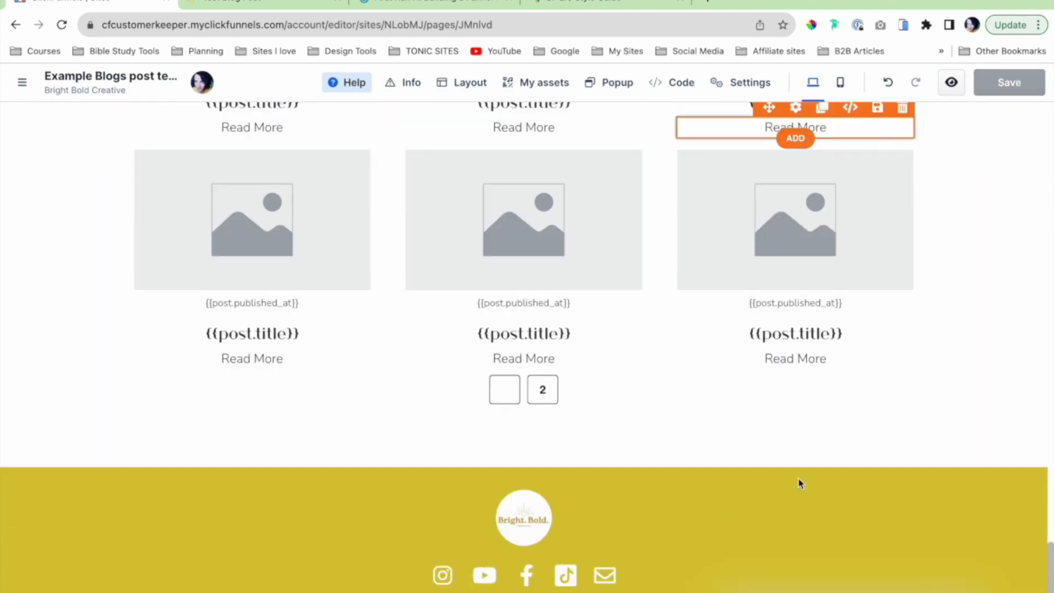
scroll(584, 356, "up", 1)
scroll(796, 314, "up", 15)
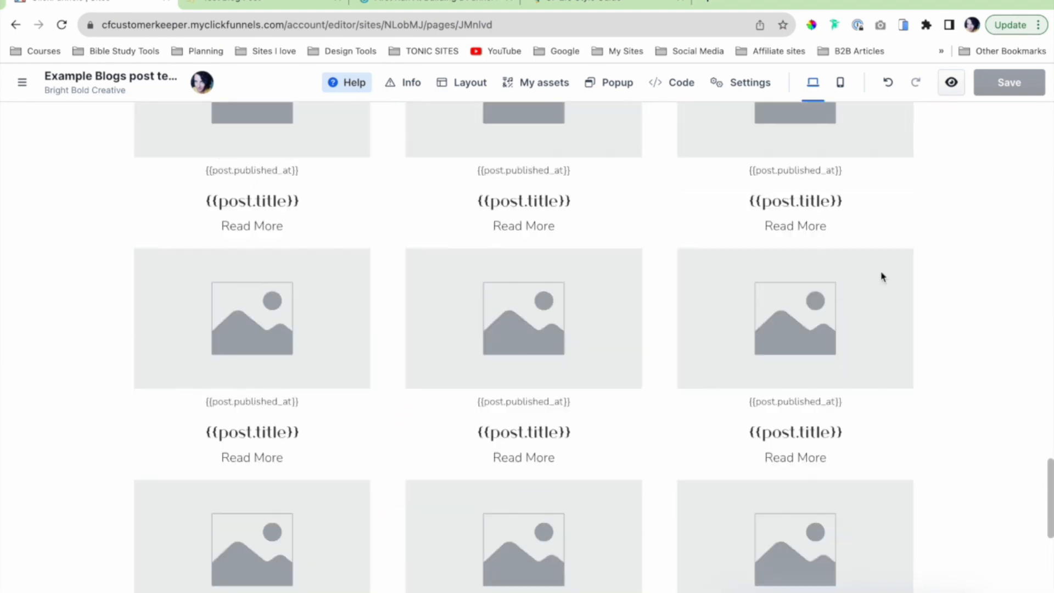
scroll(923, 181, "up", 1)
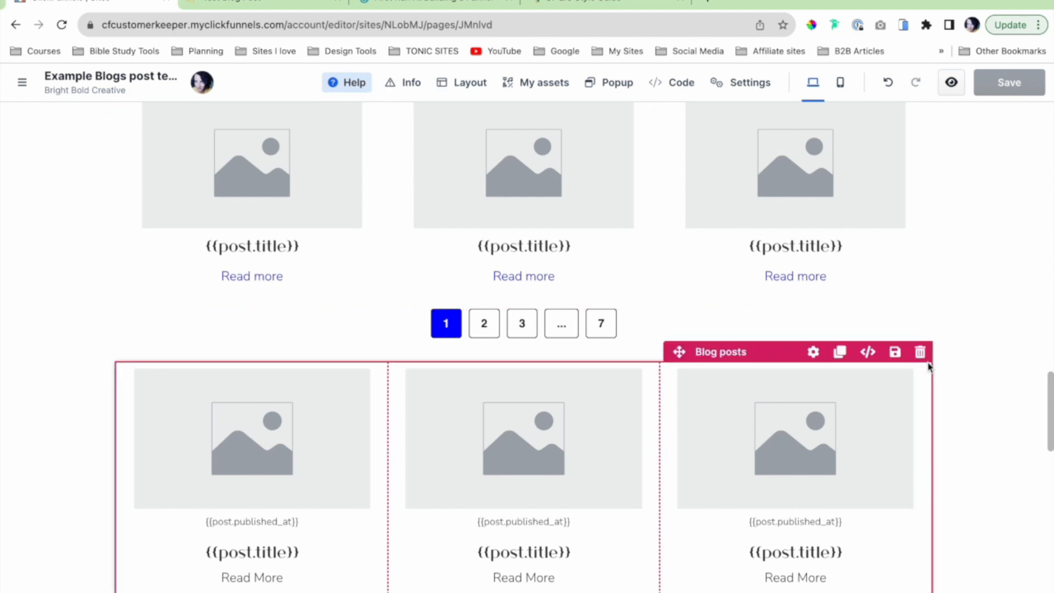
left_click(921, 353)
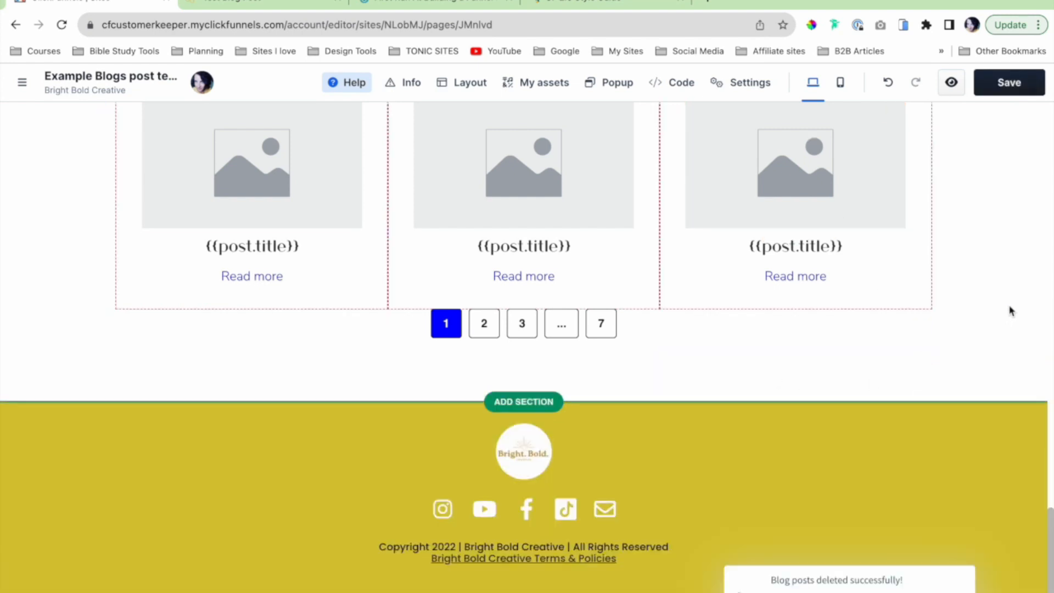
Save the template and look over the page from the header to the footer.
scroll(1012, 310, "up", 3)
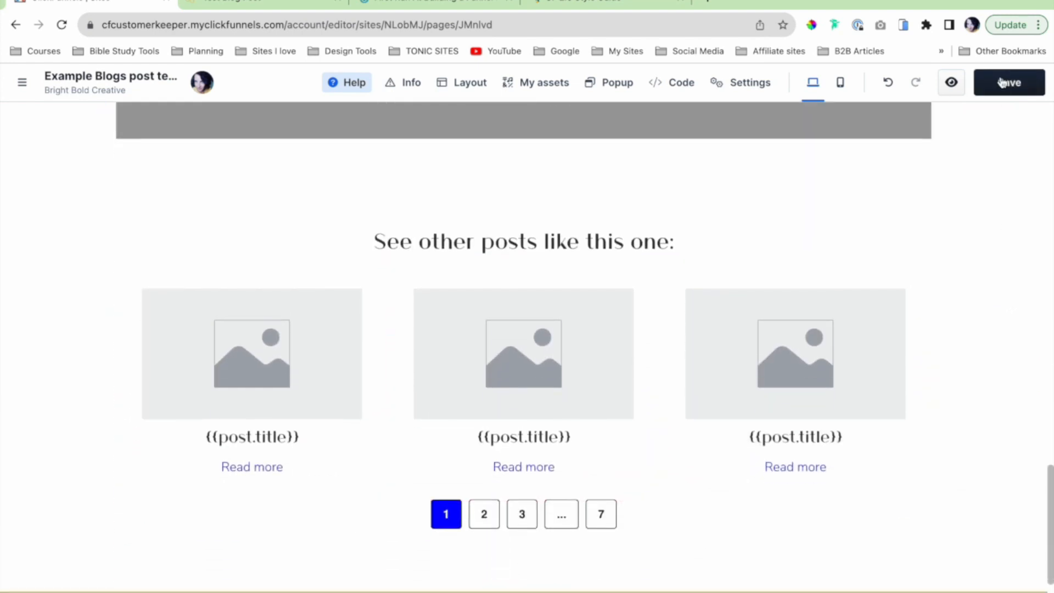
scroll(950, 273, "down", 4)
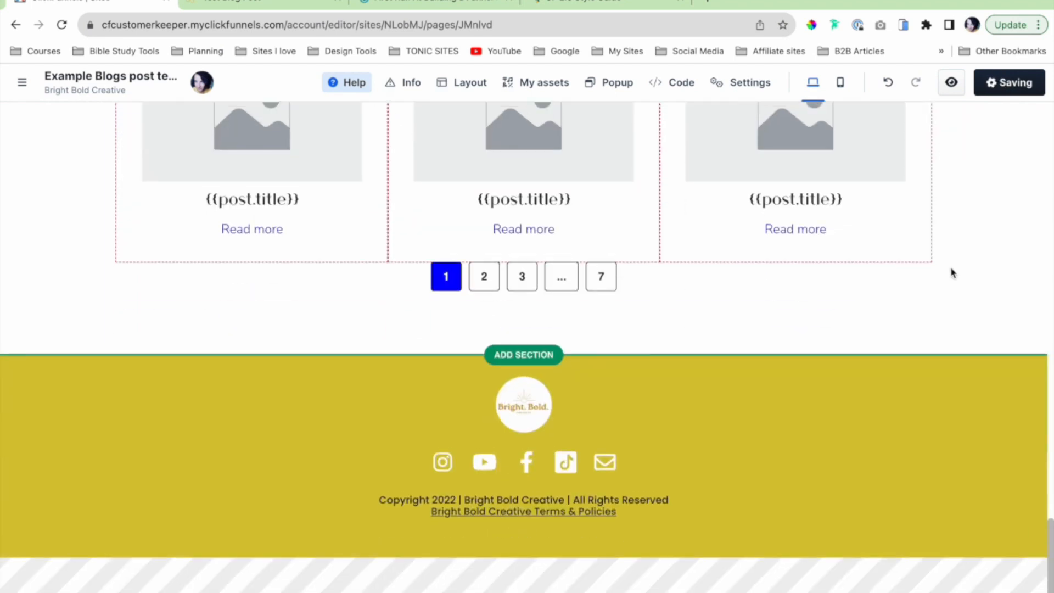
scroll(951, 272, "up", 15)
scroll(951, 272, "up", 10)
scroll(951, 273, "down", 5)
scroll(951, 273, "up", 4)
scroll(952, 273, "up", 2)
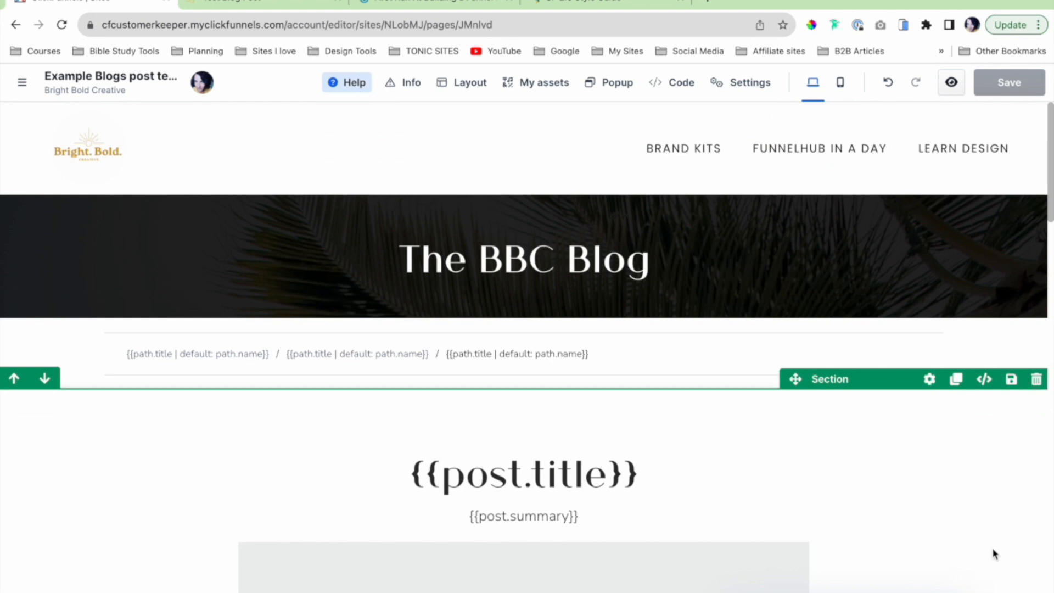
scroll(981, 501, "down", 9)
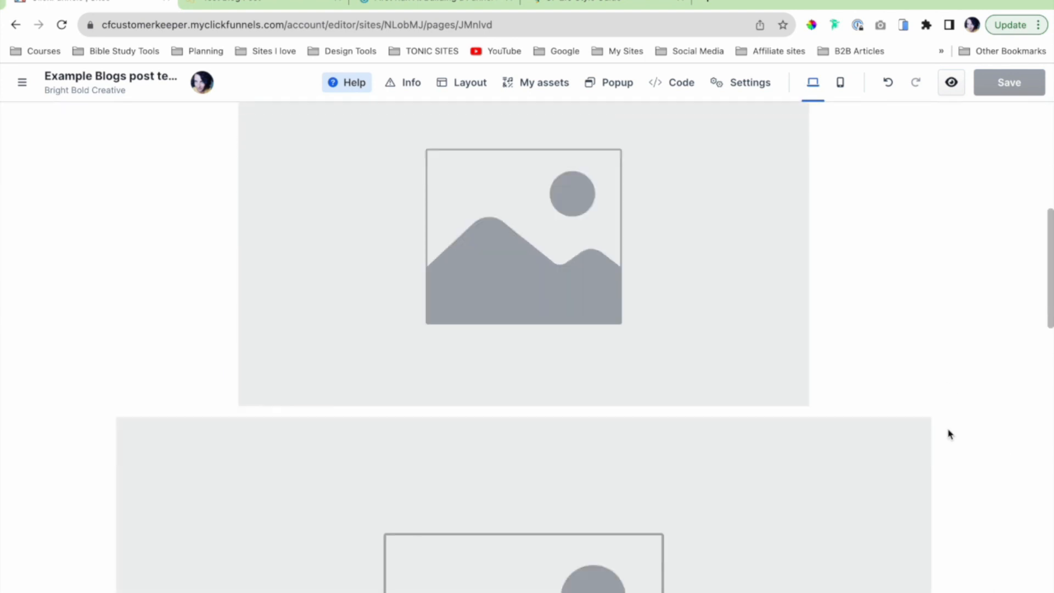
scroll(951, 434, "down", 15)
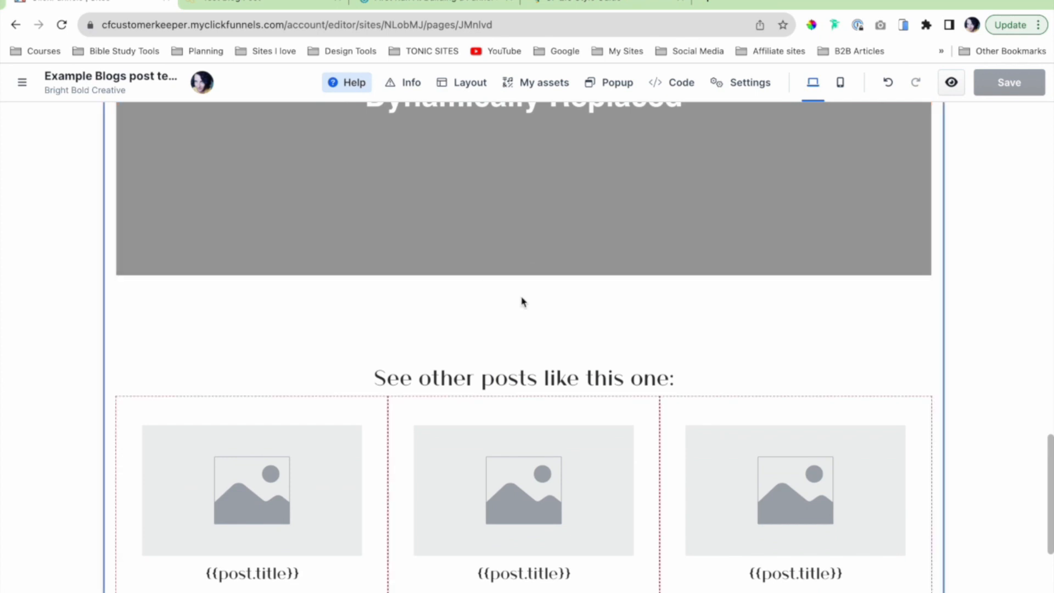
Insert a blank two-column row between the related-posts collection and the footer.
scroll(522, 301, "down", 6)
left_click(524, 374)
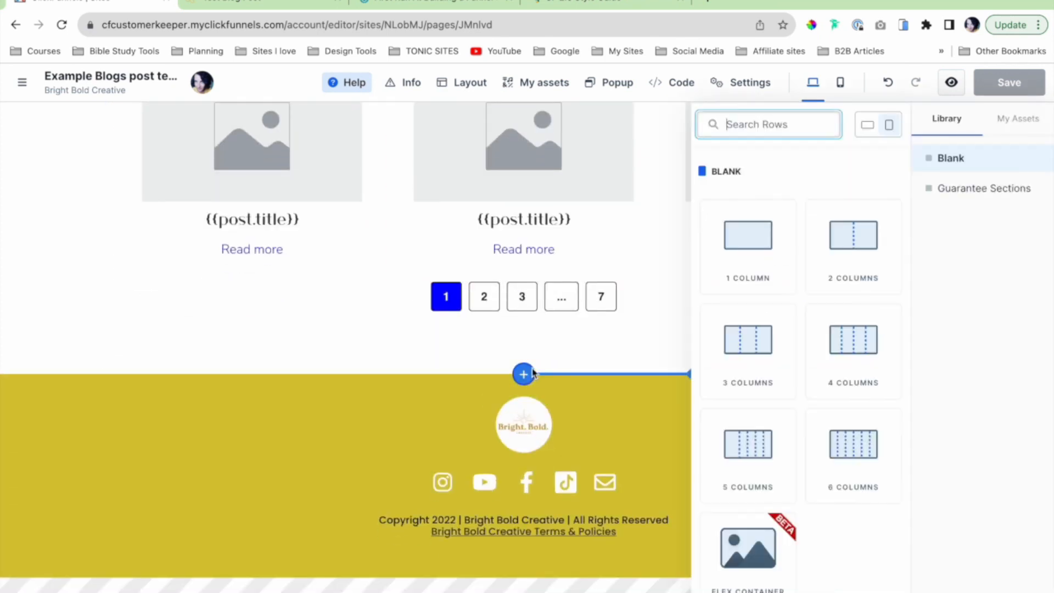
left_click(853, 236)
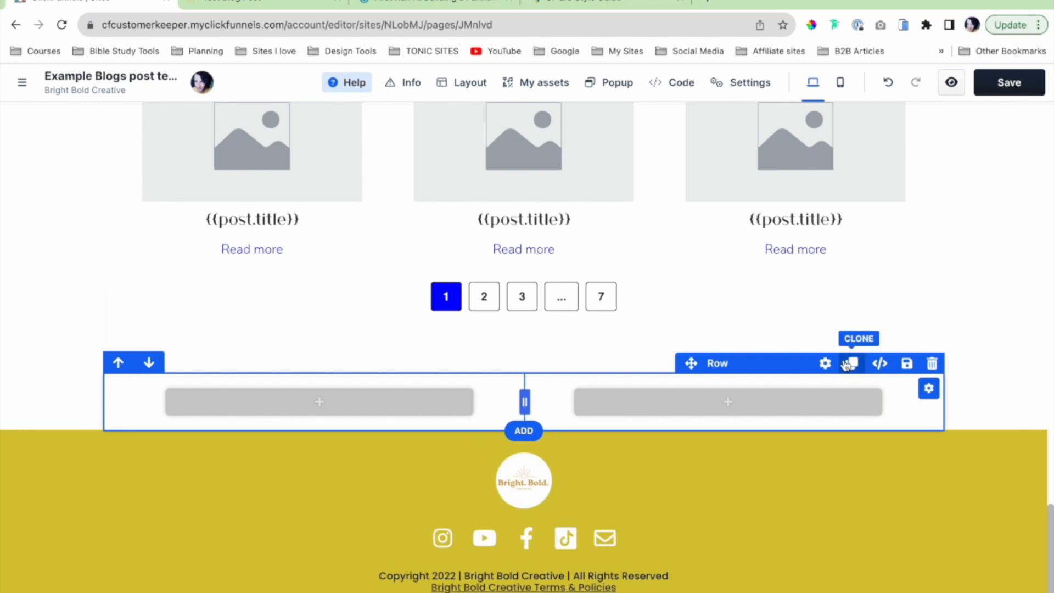
Set the new row's width to 95% and widen its first column to about three quarters of the row.
left_click(826, 363)
left_click(1028, 352)
left_click(1031, 340)
left_click_drag(967, 355, 966, 354)
double_click(1001, 352)
type("95")
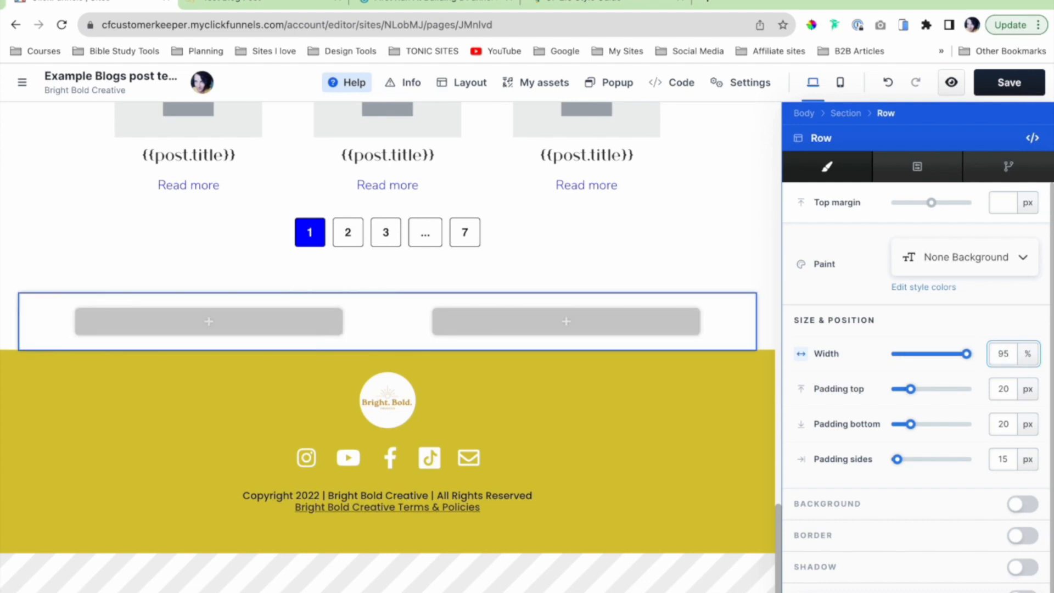
left_click(749, 236)
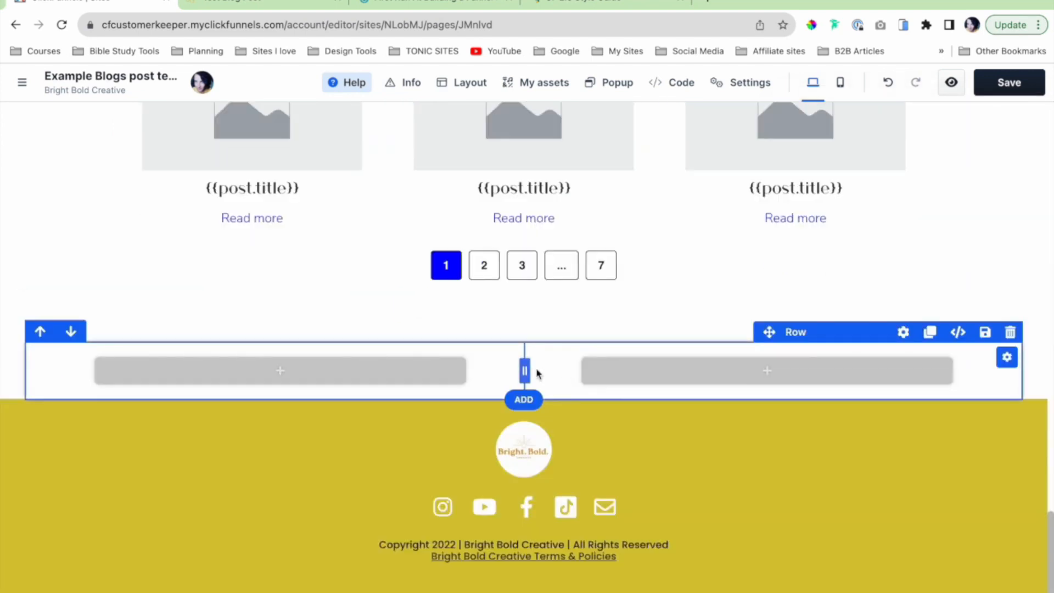
left_click_drag(521, 369, 750, 373)
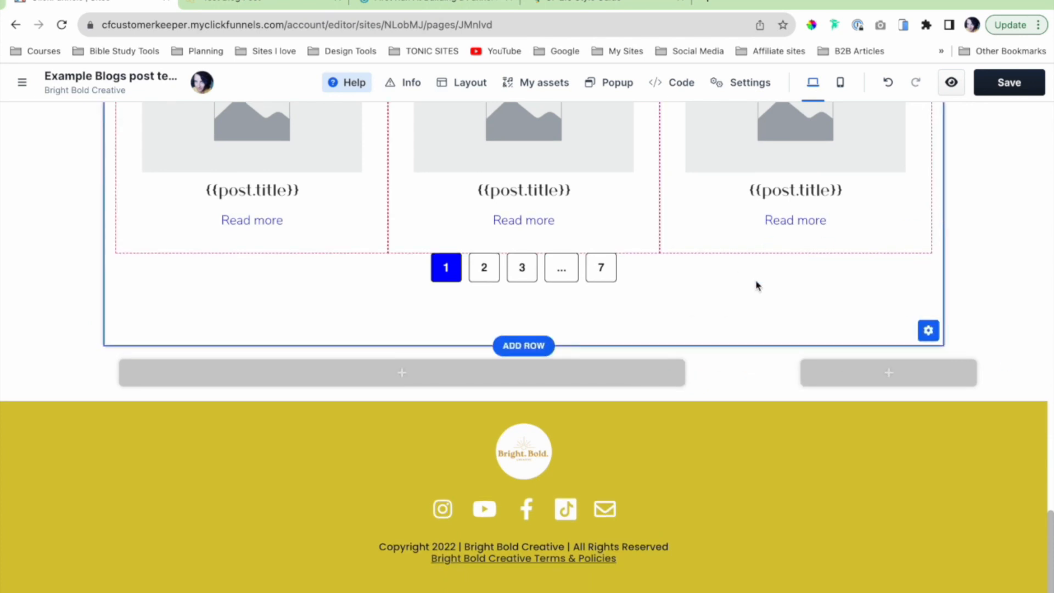
scroll(756, 285, "up", 3)
scroll(635, 333, "down", 2)
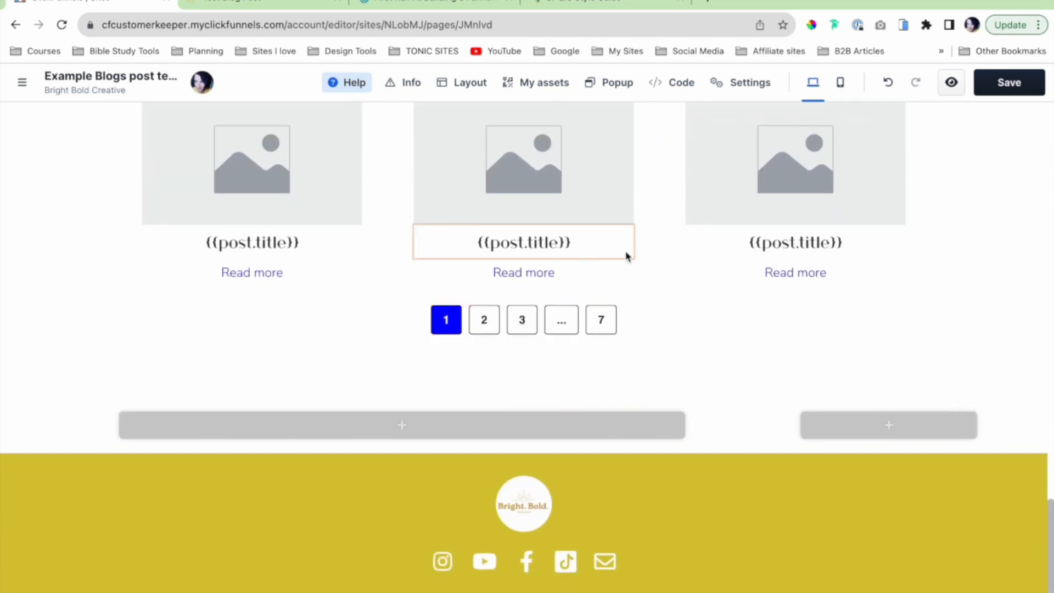
Move the blog posts collection and its "See other posts like this one:" headline into the row's wider column.
left_click_drag(670, 288, 587, 426)
scroll(659, 353, "up", 4)
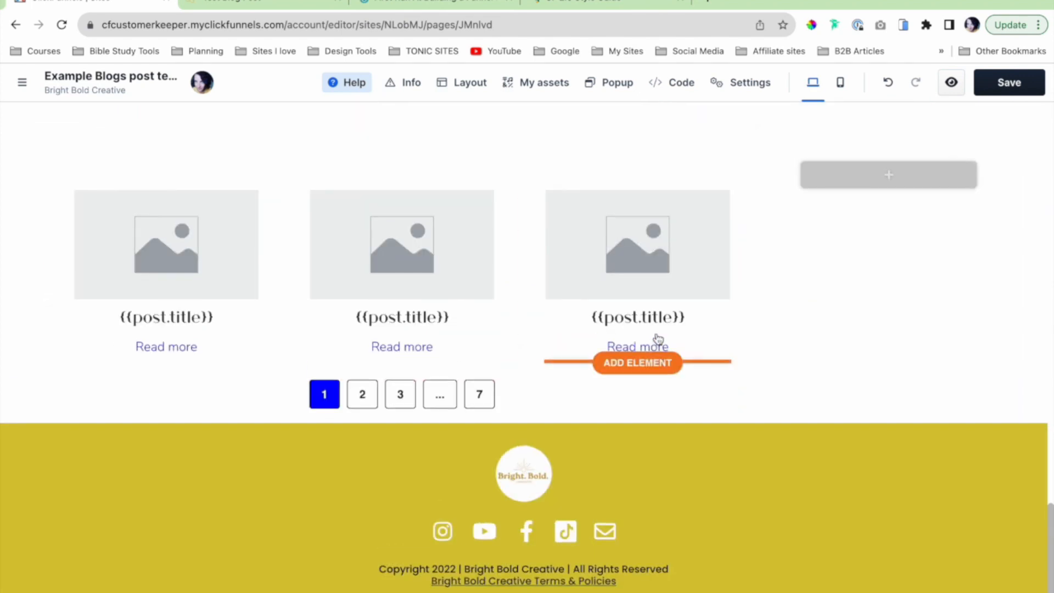
left_click_drag(679, 227, 463, 369)
scroll(463, 369, "up", 2)
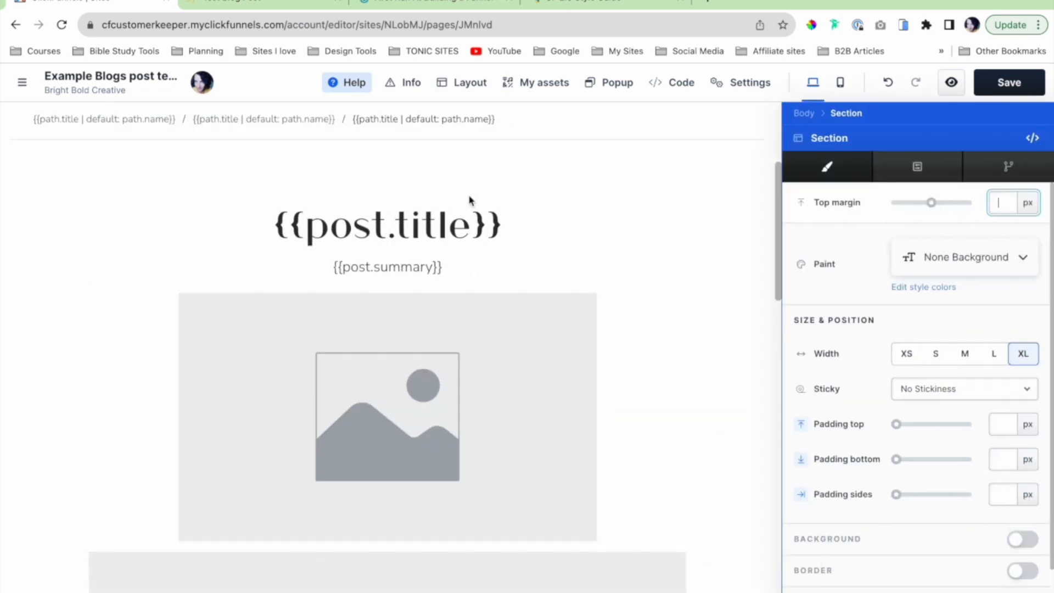
scroll(654, 229, "down", 10)
scroll(794, 286, "down", 6)
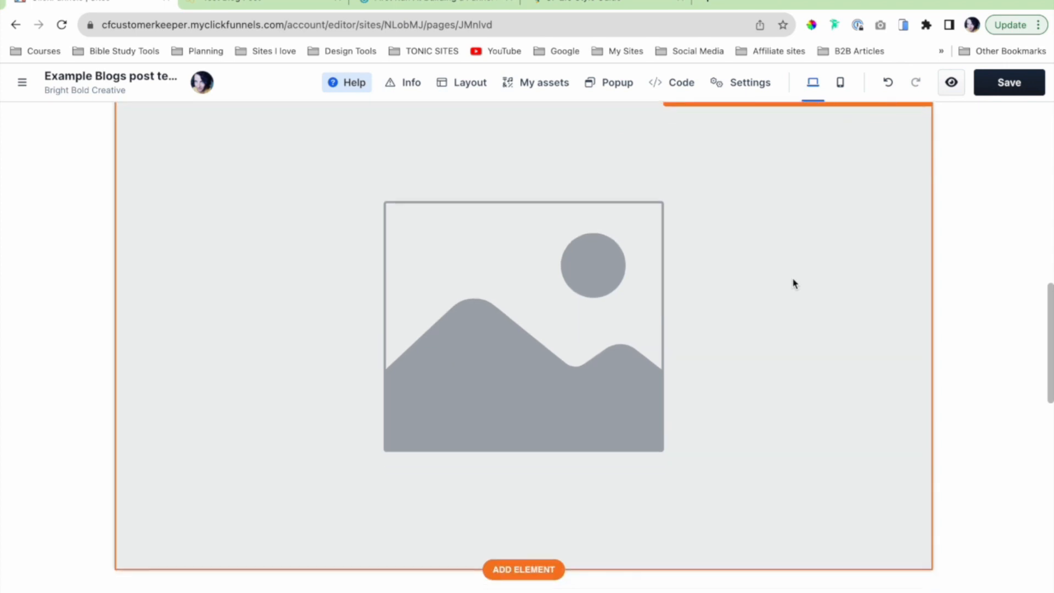
Move the Content Body element into the wider column, above the related-posts headline.
left_click_drag(704, 275, 454, 376)
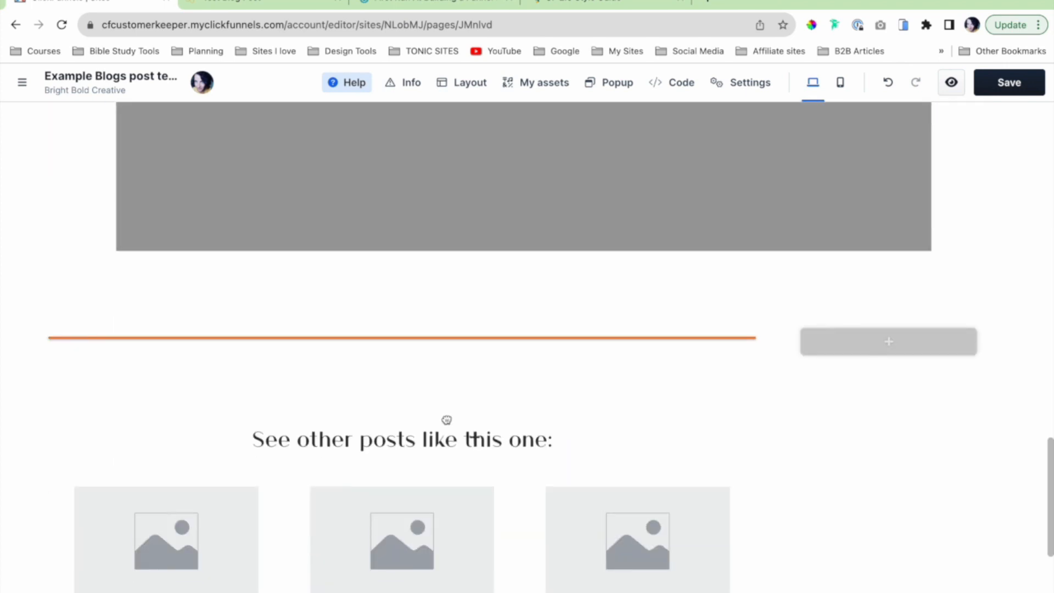
left_click_drag(444, 429, 447, 426)
scroll(563, 330, "up", 10)
left_click_drag(560, 332, 434, 497)
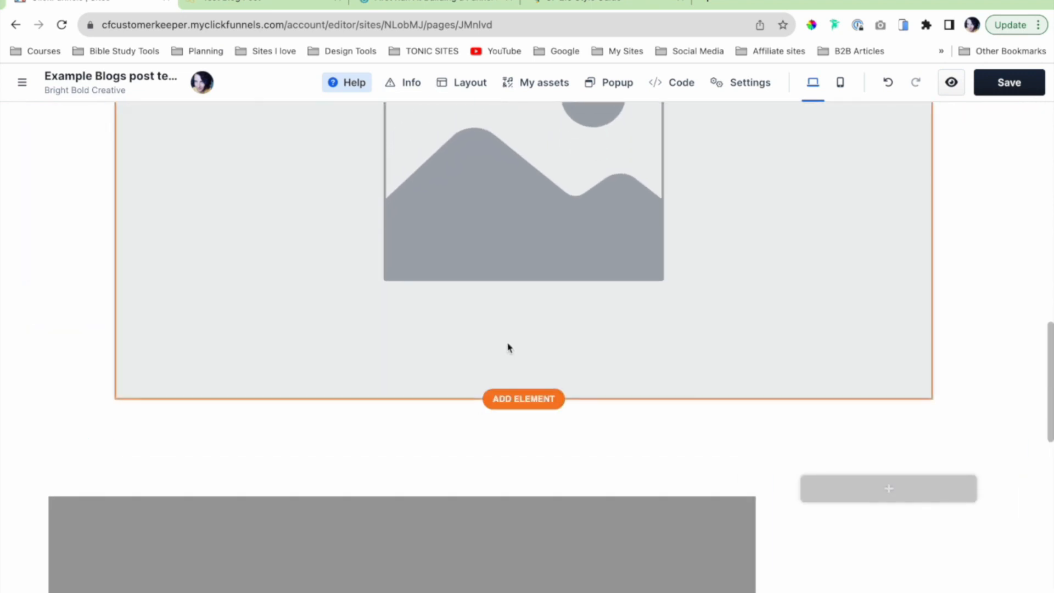
Delete the larger duplicate post image between the featured post image and the two-column row.
scroll(790, 329, "up", 3)
scroll(734, 272, "down", 5)
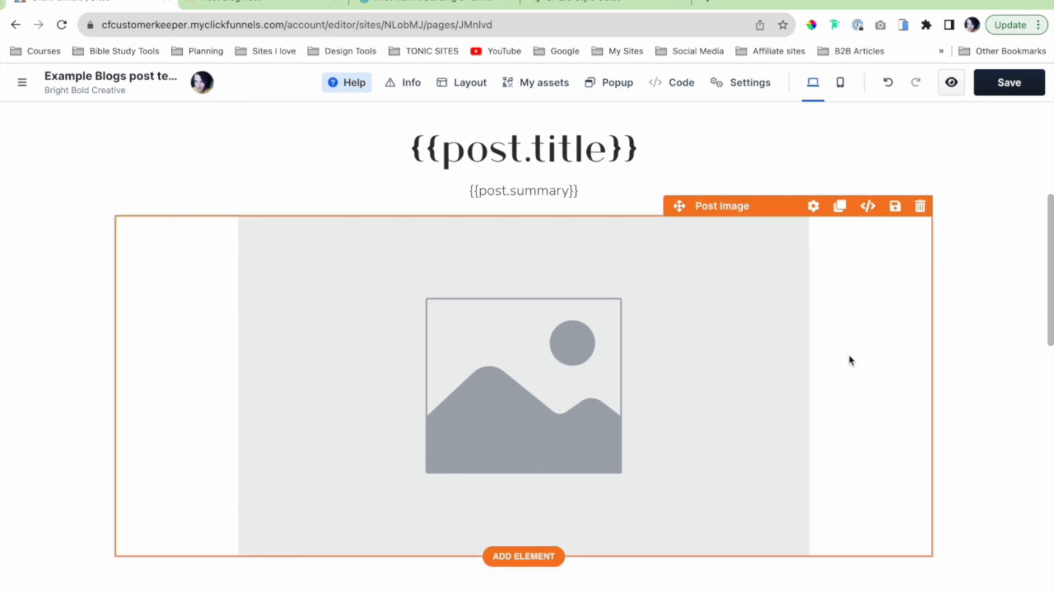
scroll(608, 355, "down", 5)
scroll(648, 350, "up", 3)
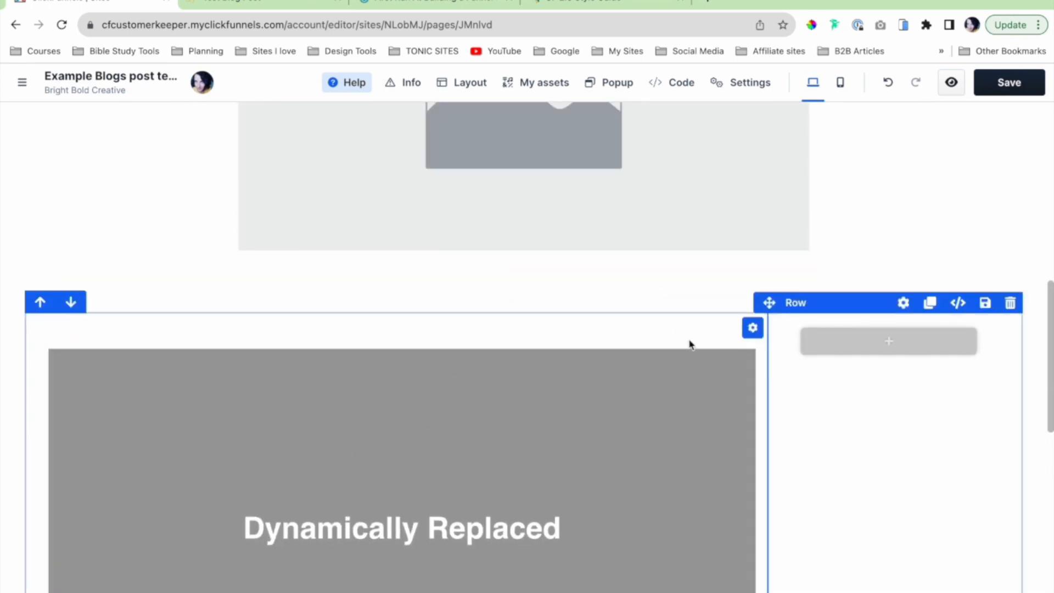
Remove the Content Body element's top margin so it lines up with the adjacent column.
left_click(663, 338)
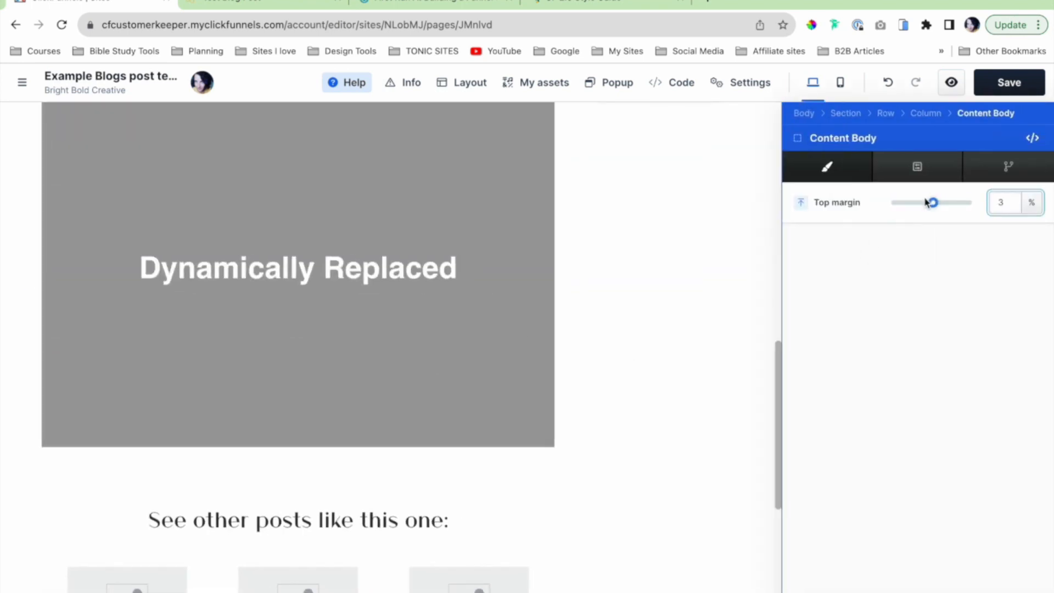
left_click_drag(932, 203, 932, 203)
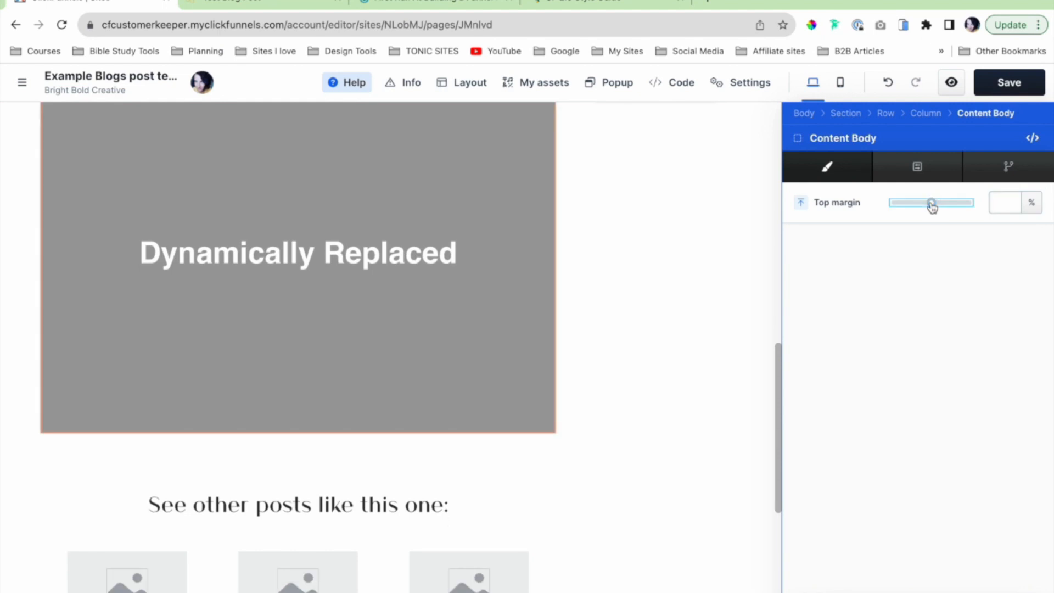
left_click(726, 249)
Review the rearranged template from the title banner down to the content body and related-posts headline.
scroll(834, 251, "up", 2)
scroll(834, 251, "down", 3)
scroll(834, 255, "down", 3)
scroll(834, 254, "up", 8)
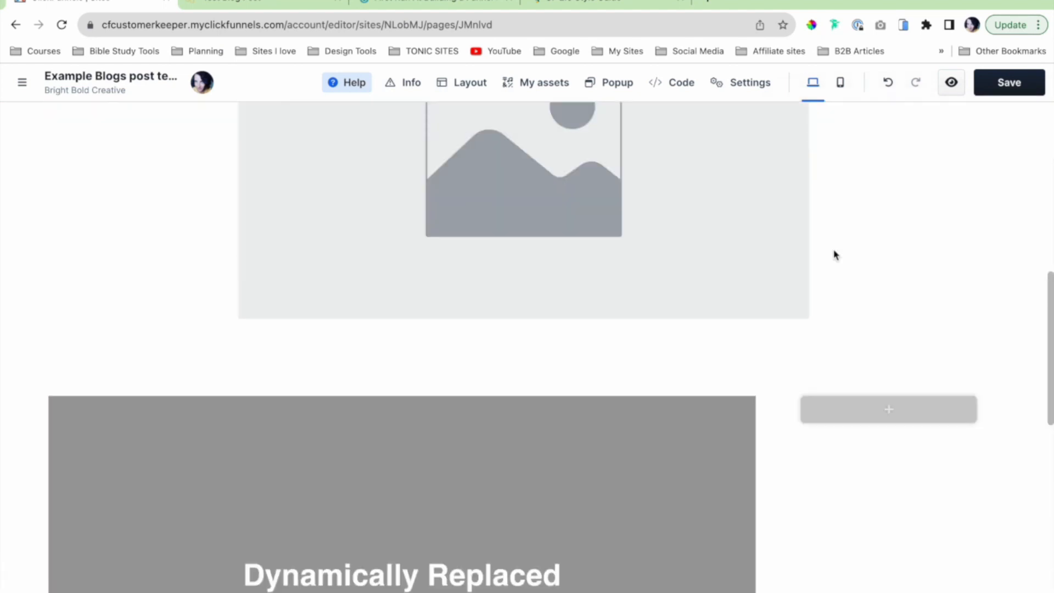
scroll(834, 254, "up", 5)
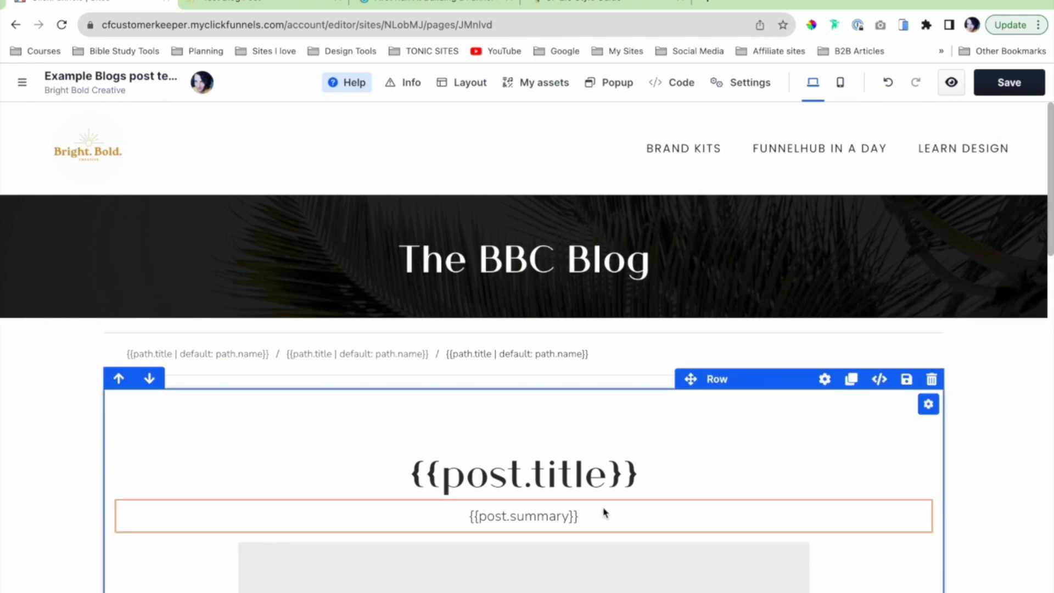
scroll(604, 513, "down", 3)
scroll(545, 367, "down", 10)
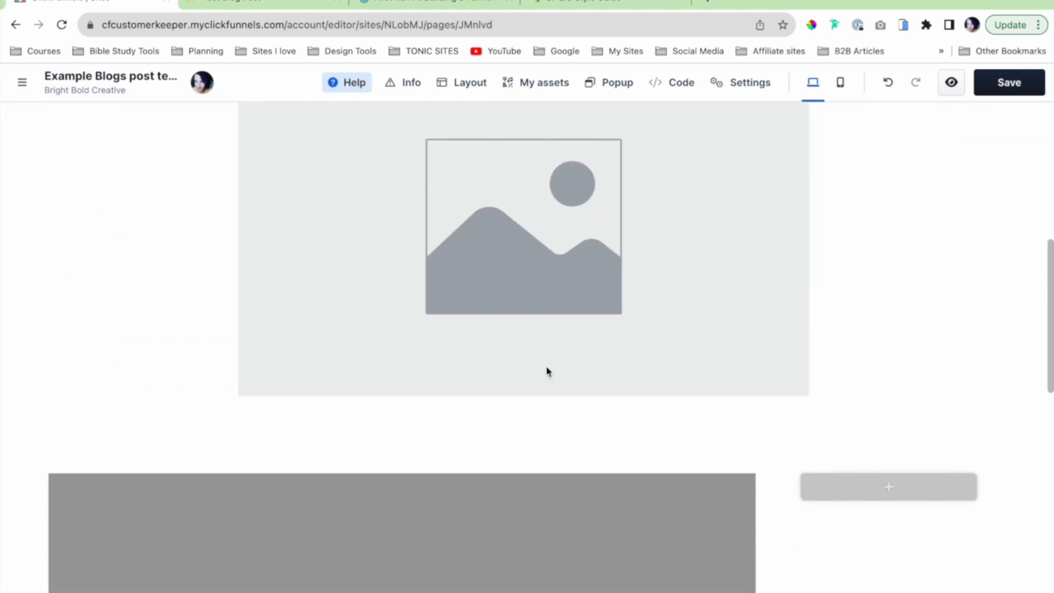
scroll(617, 314, "down", 1)
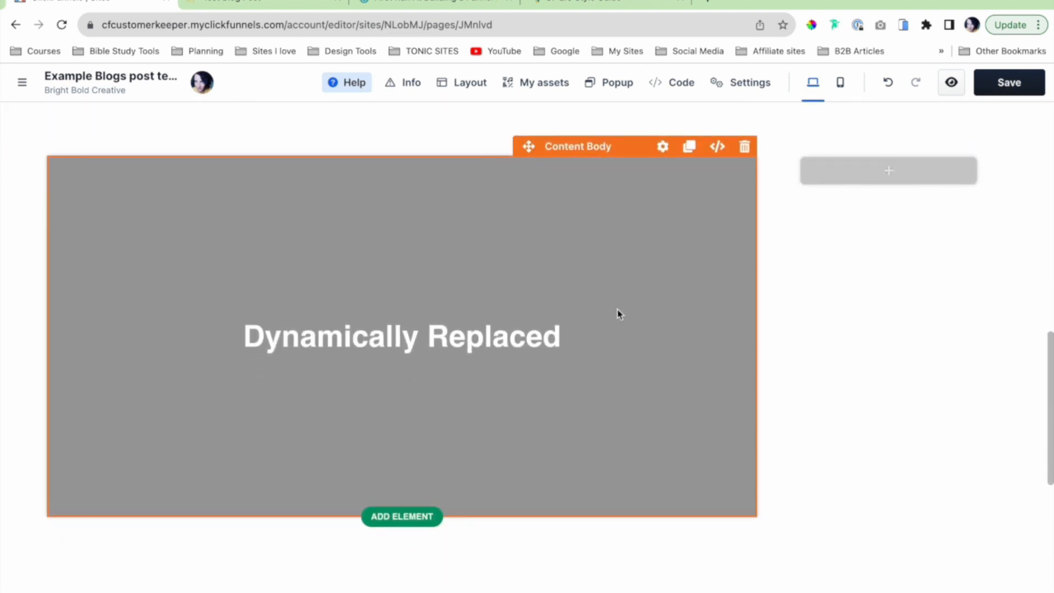
scroll(502, 329, "down", 1)
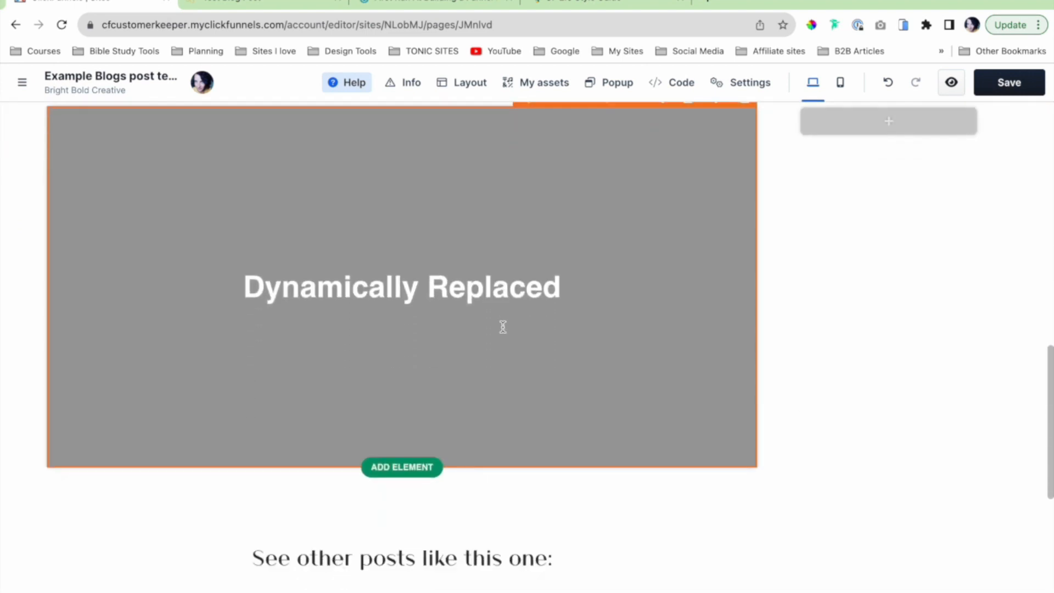
Enable a background on the narrow empty column beside the content body and fill it with the style guide's mustard yellow.
scroll(726, 315, "up", 3)
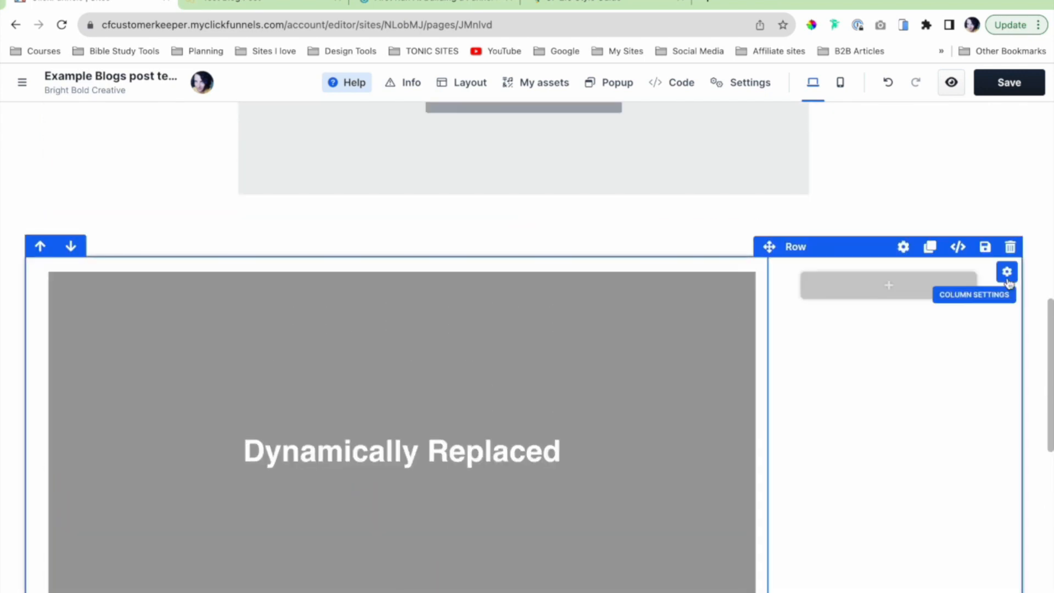
left_click(1007, 272)
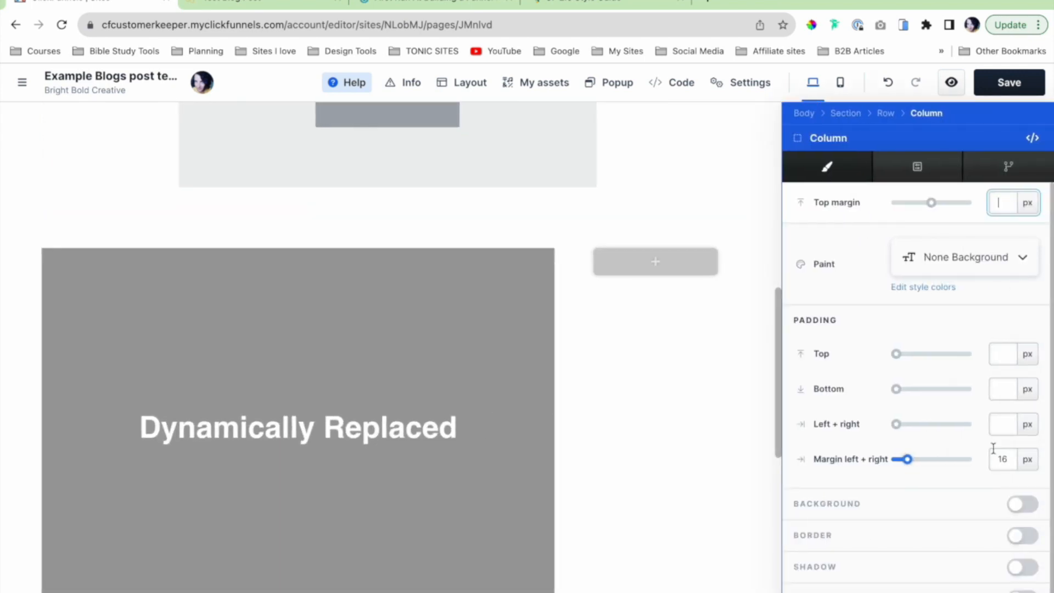
left_click(1021, 505)
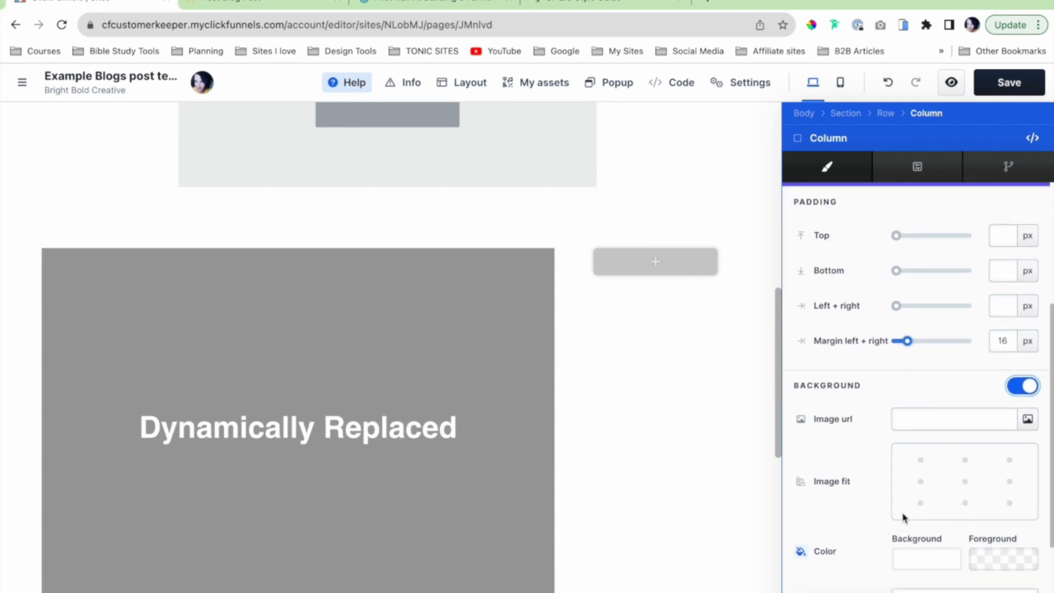
left_click(915, 560)
left_click(750, 230)
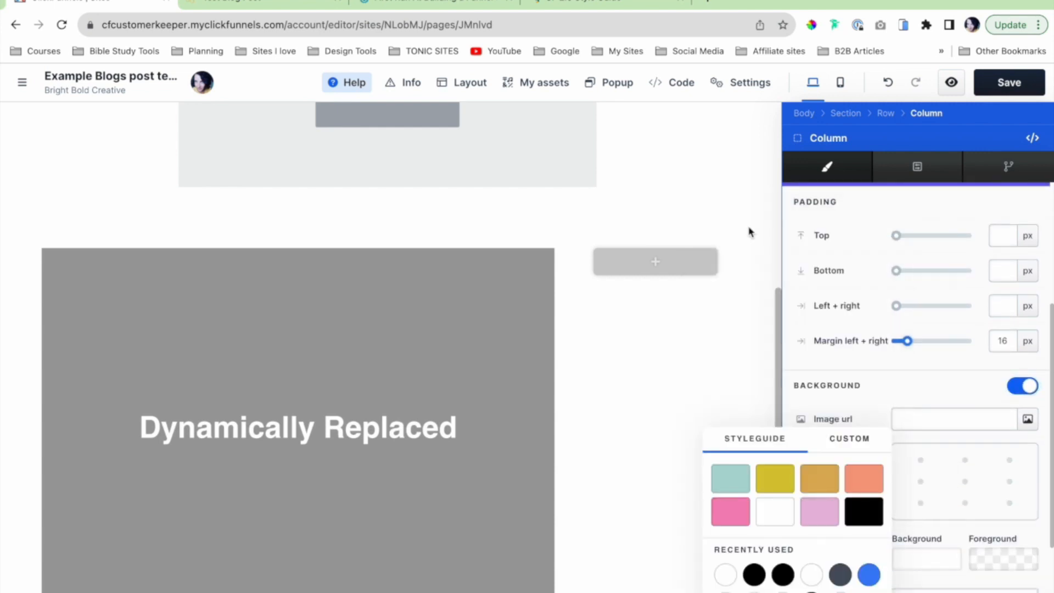
left_click(772, 480)
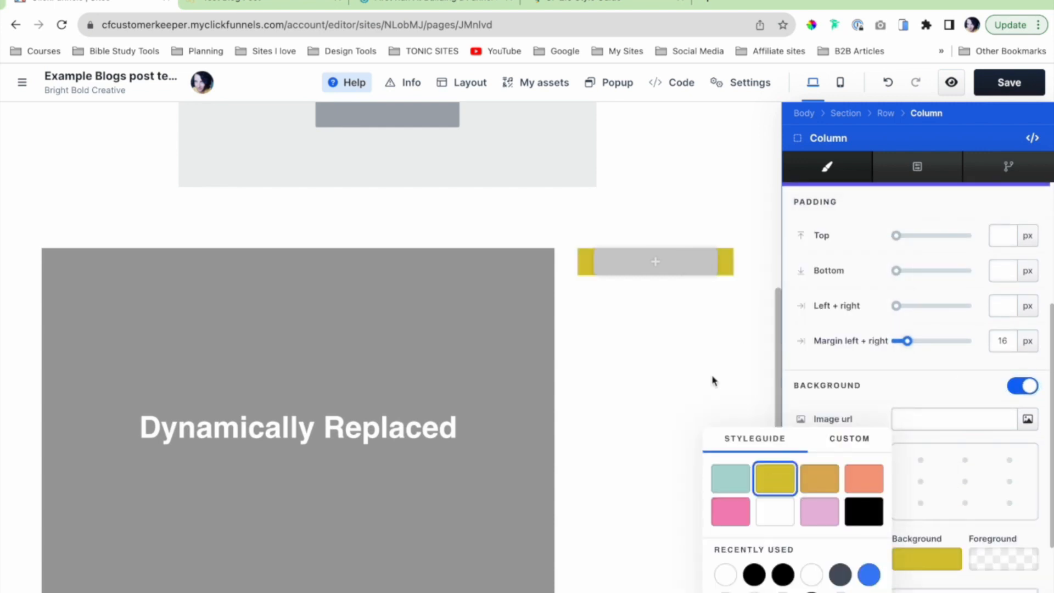
Set the yellow column's padding to 25 px top and bottom and 15 px left and right, and remove its side margins.
left_click_drag(898, 240, 901, 311)
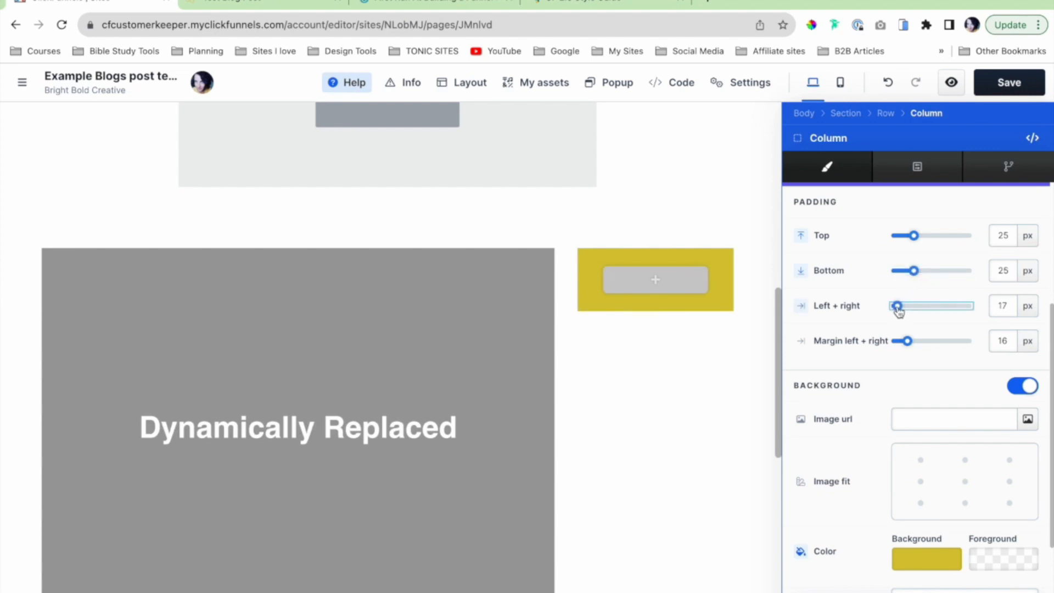
left_click_drag(896, 342, 873, 344)
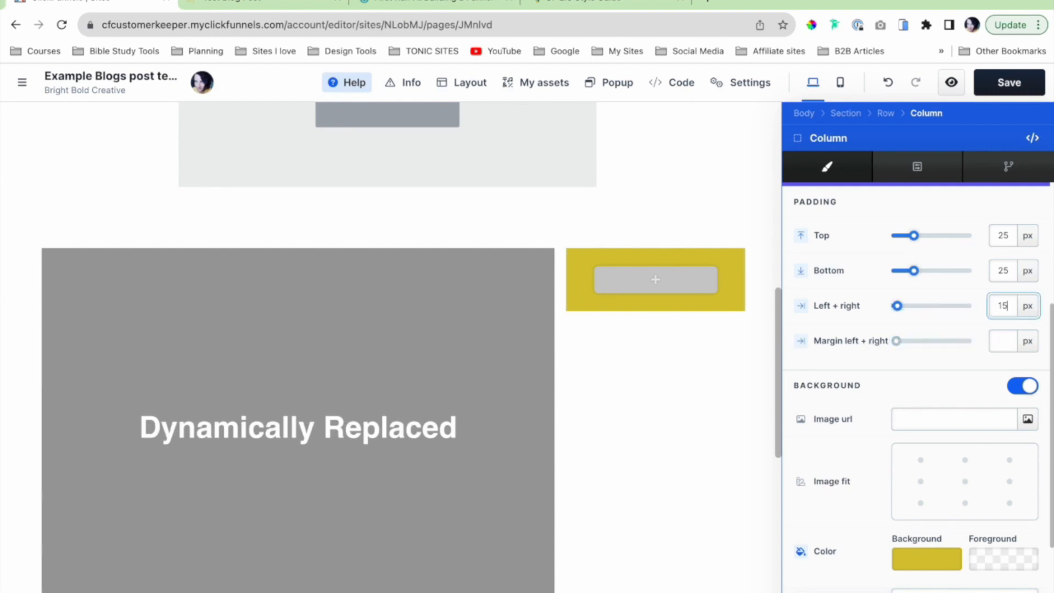
left_click(652, 381)
Add an image element with a button element below it inside the yellow sidebar column.
scroll(961, 367, "down", 3)
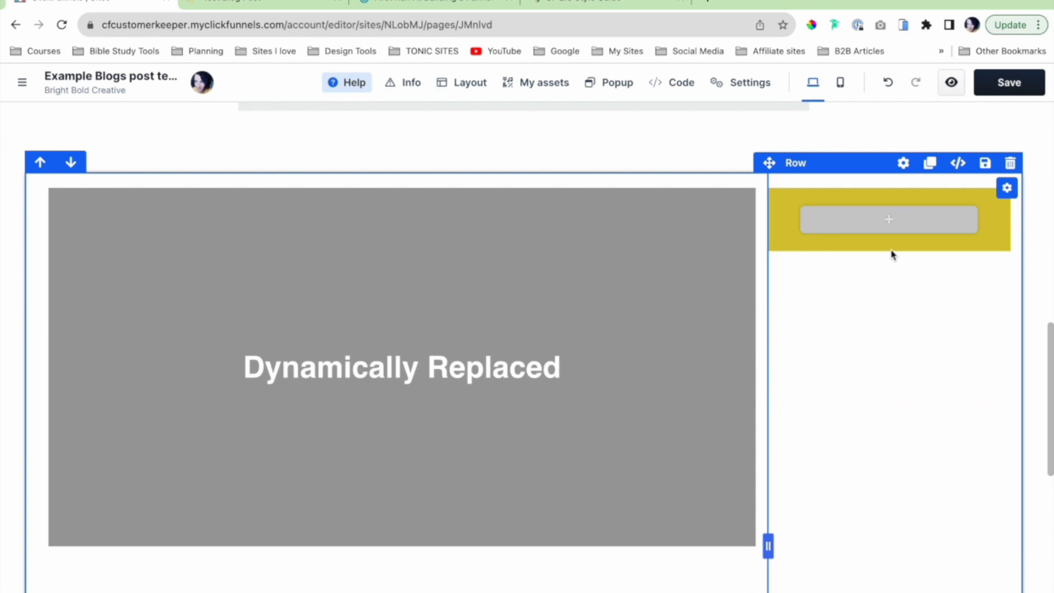
scroll(895, 319, "up", 1)
left_click(894, 240)
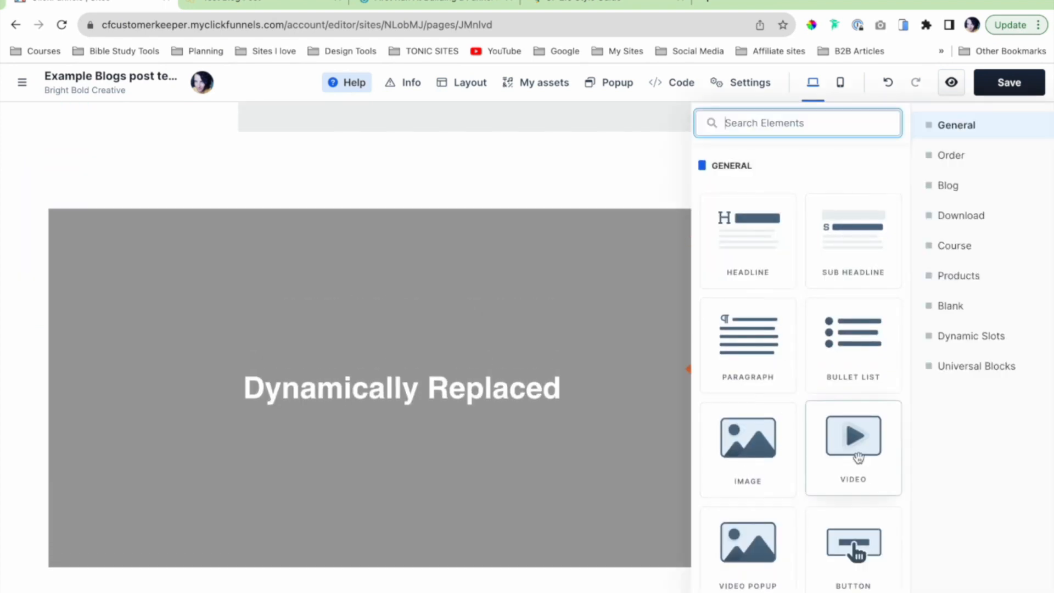
scroll(854, 434, "down", 3)
left_click(675, 322)
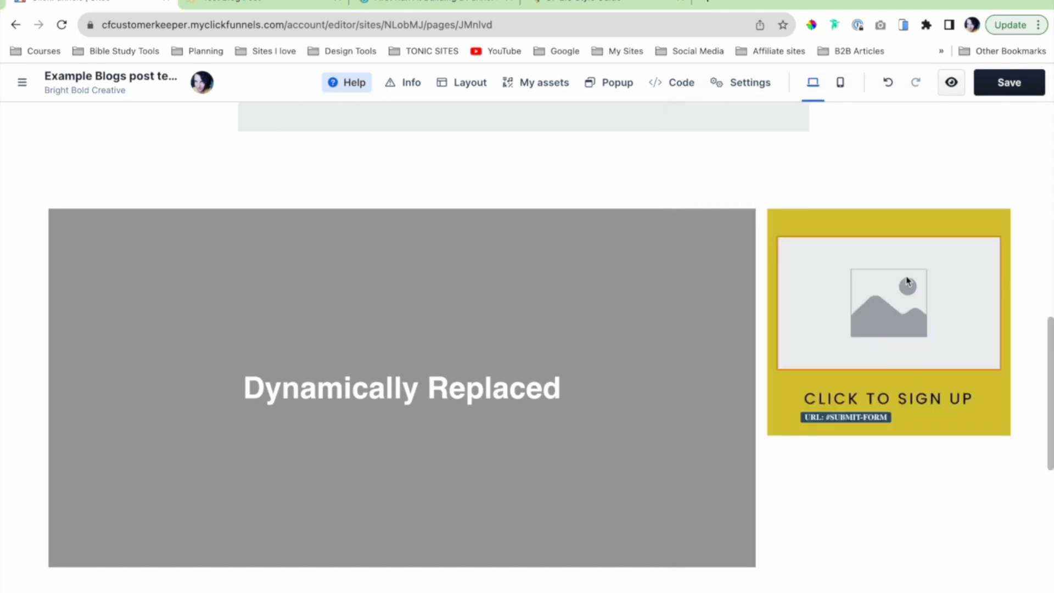
Replace the sidebar's placeholder image with the three-phone mockup from the image gallery.
left_click(890, 229)
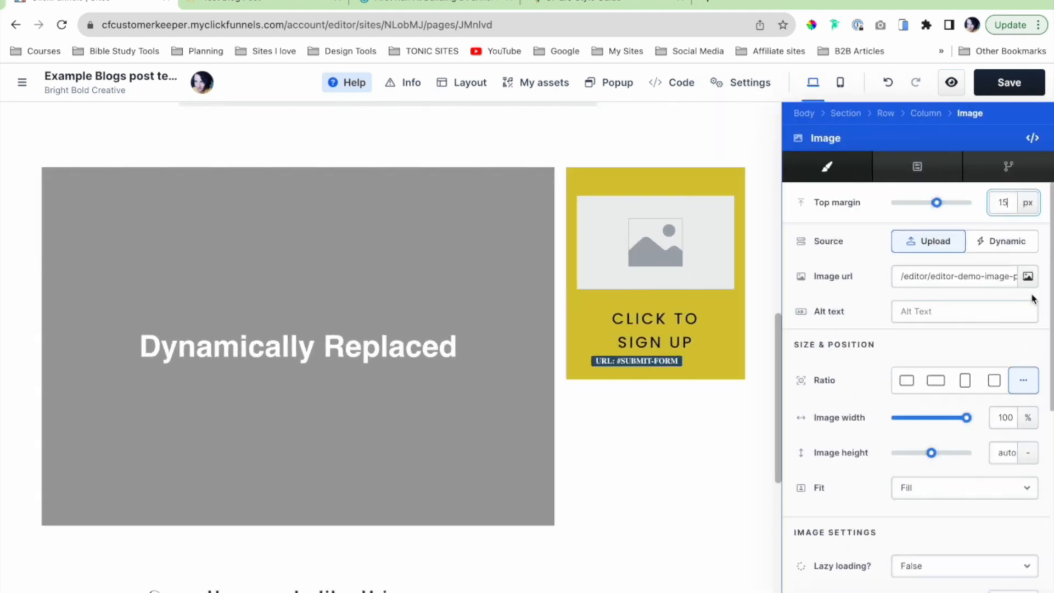
left_click(1029, 277)
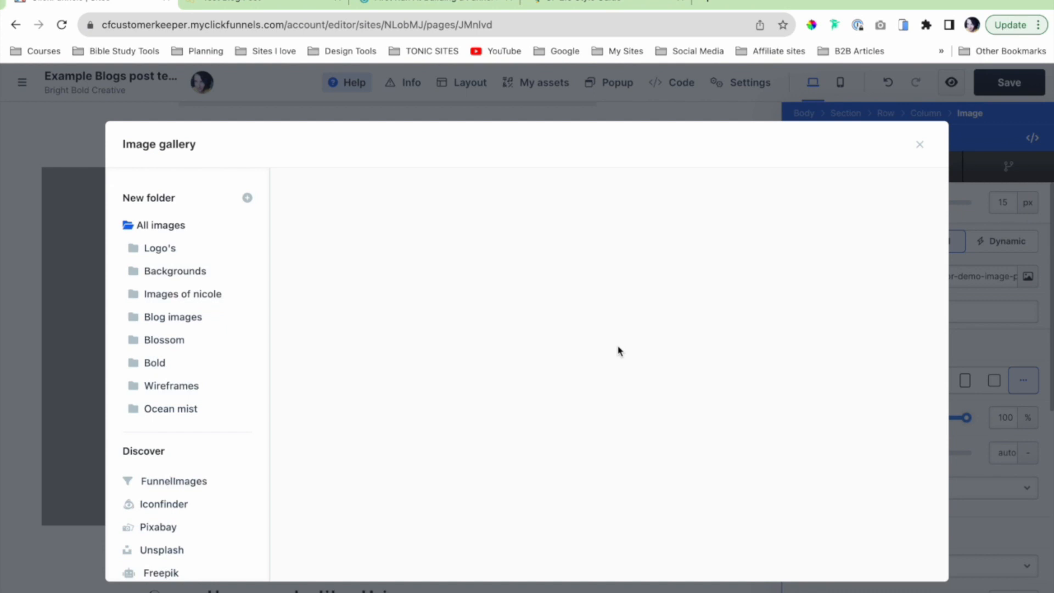
left_click(496, 230)
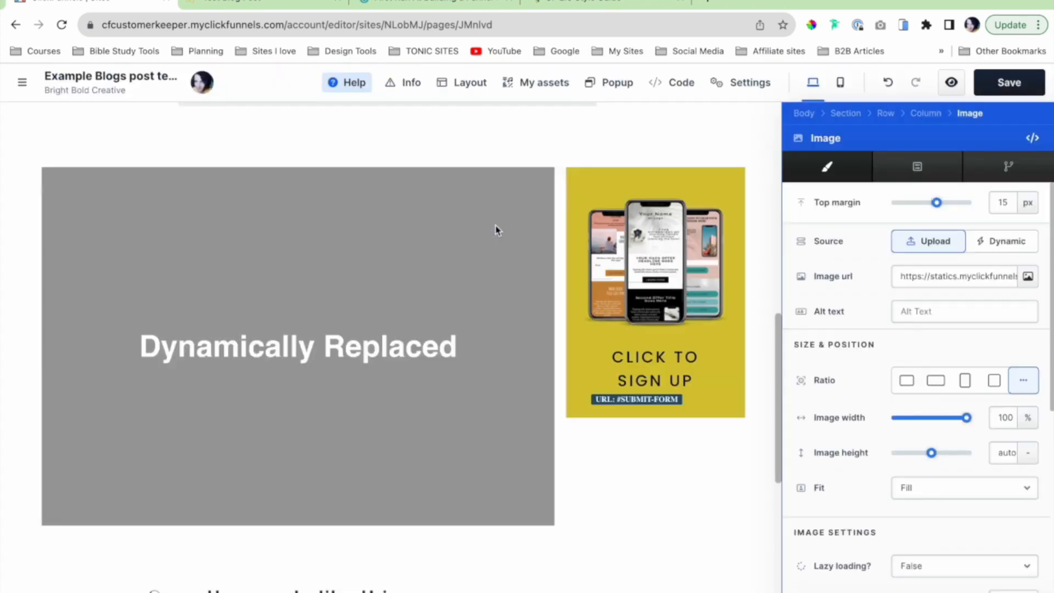
Apply button style 2 to the sidebar button and override that style with smaller text.
left_click(679, 364)
mouse_move(902, 490)
left_click(882, 464)
scroll(1013, 463, "down", 6)
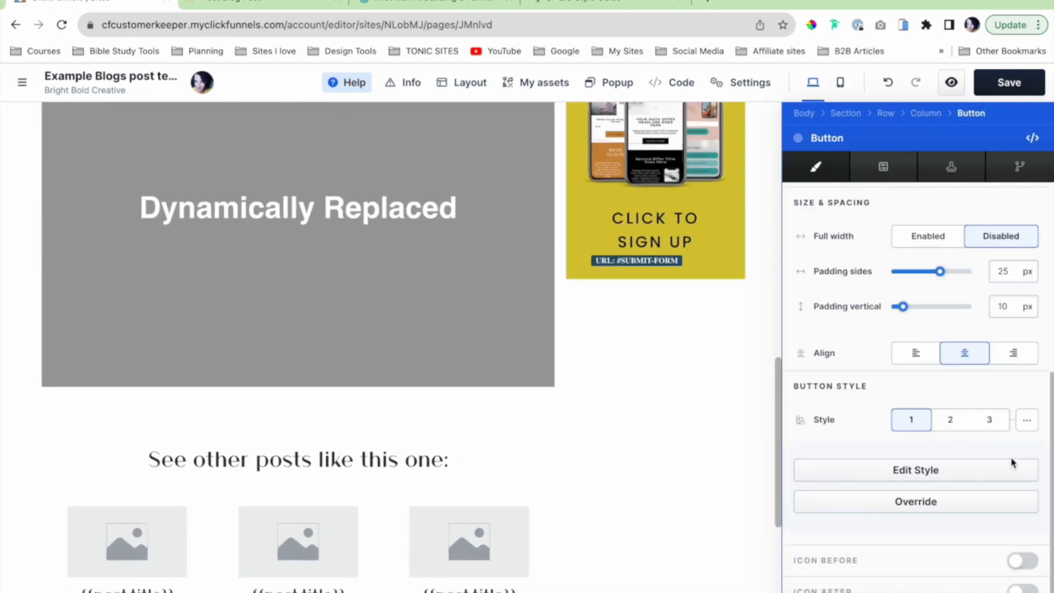
left_click(957, 426)
left_click(940, 502)
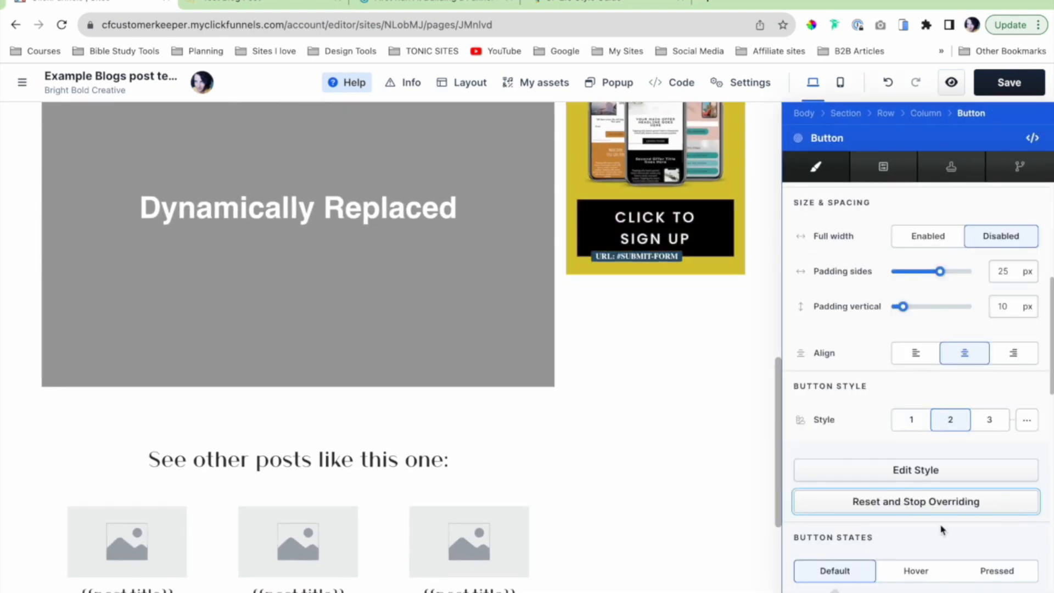
scroll(939, 555, "down", 4)
scroll(939, 556, "down", 4)
left_click_drag(909, 452, 897, 450)
Change the sidebar button's text to "Shop The FunnelTree".
scroll(859, 395, "up", 6)
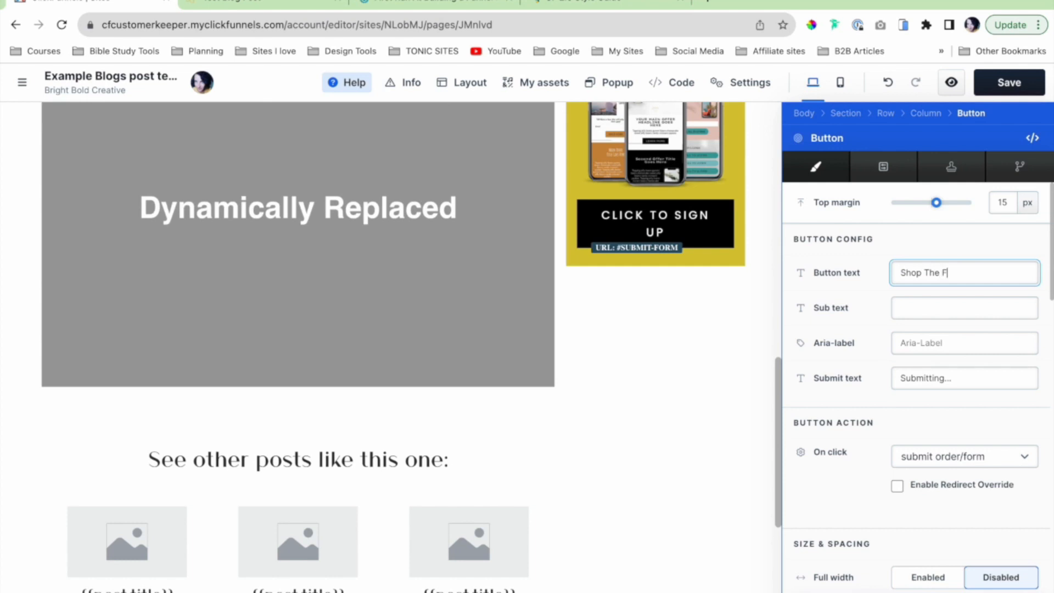
type("unnelTree")
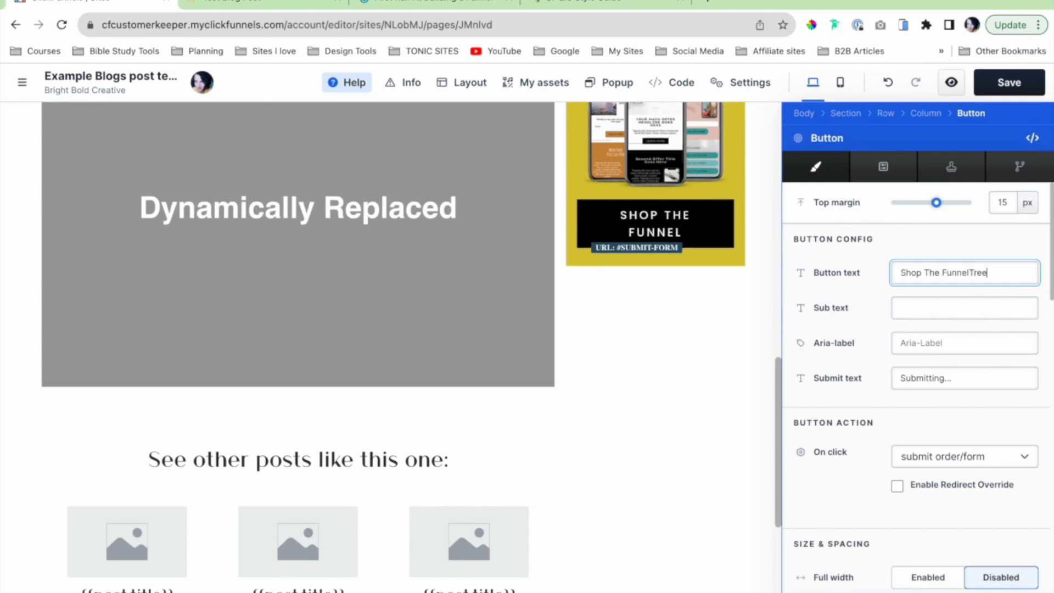
left_click(653, 332)
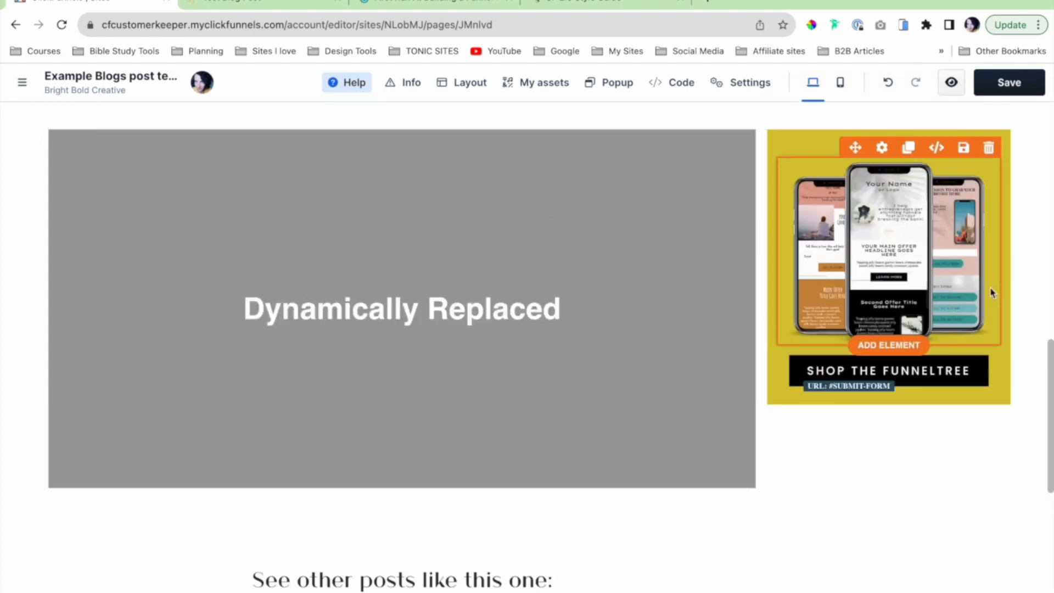
Save the blog post template and check the layout from the sidebar promo down to the footer and up to the header.
scroll(914, 527, "down", 1)
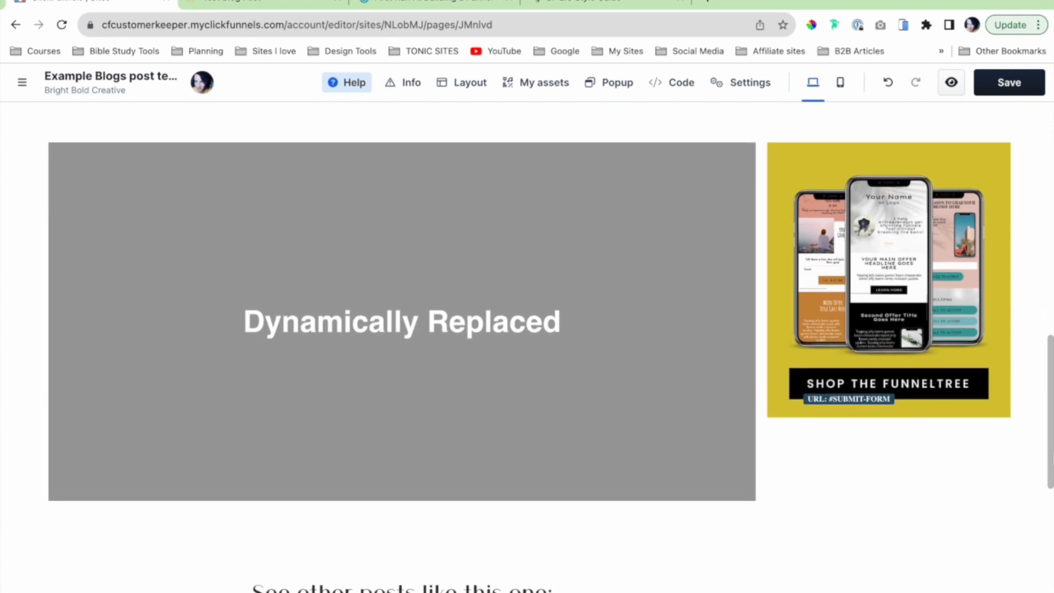
scroll(914, 527, "down", 2)
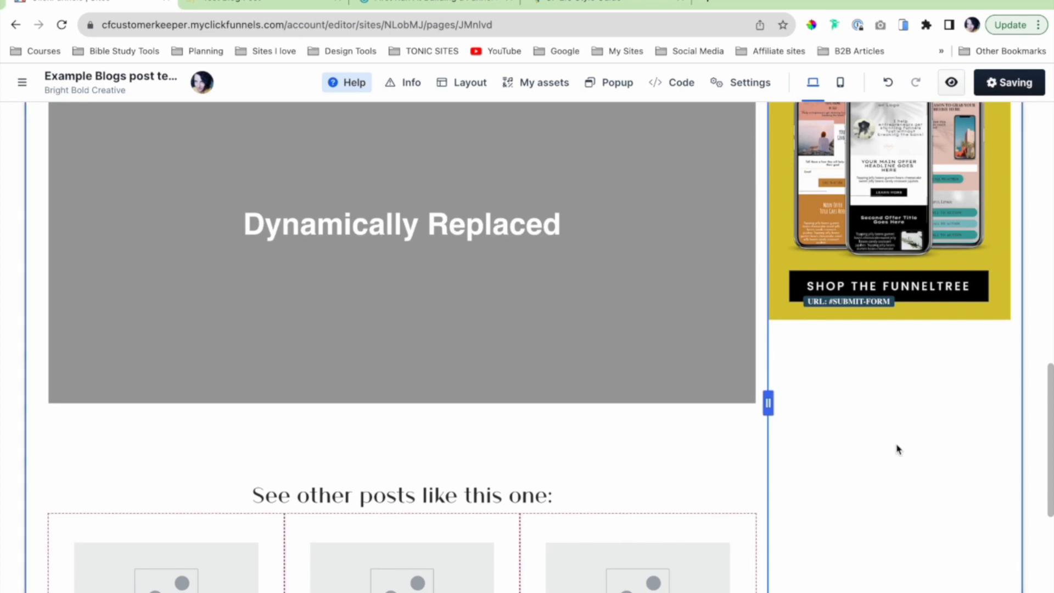
scroll(895, 447, "down", 7)
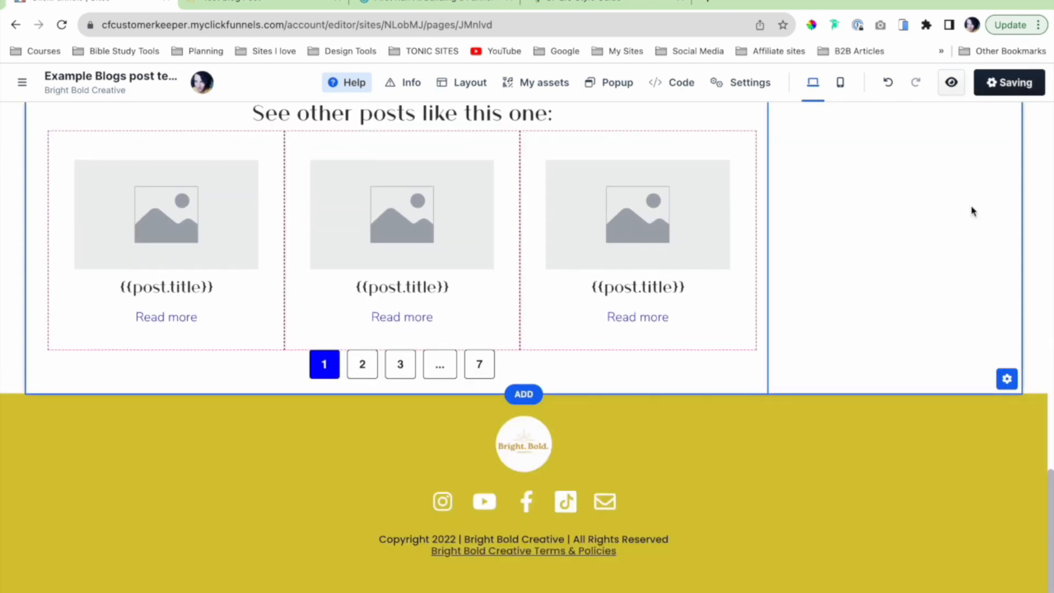
scroll(972, 210, "up", 3)
scroll(972, 212, "up", 15)
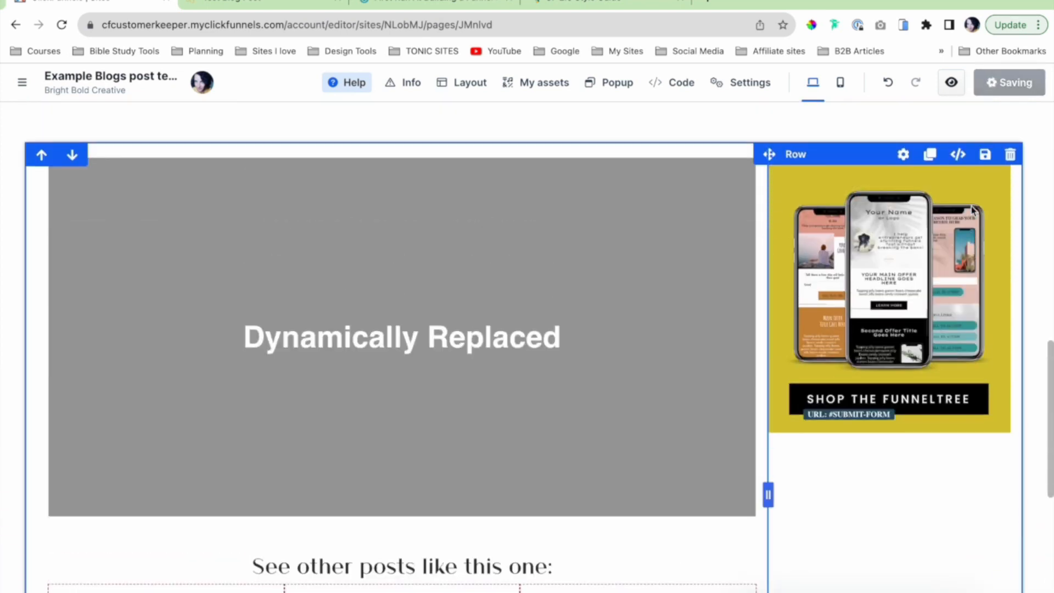
scroll(972, 210, "up", 4)
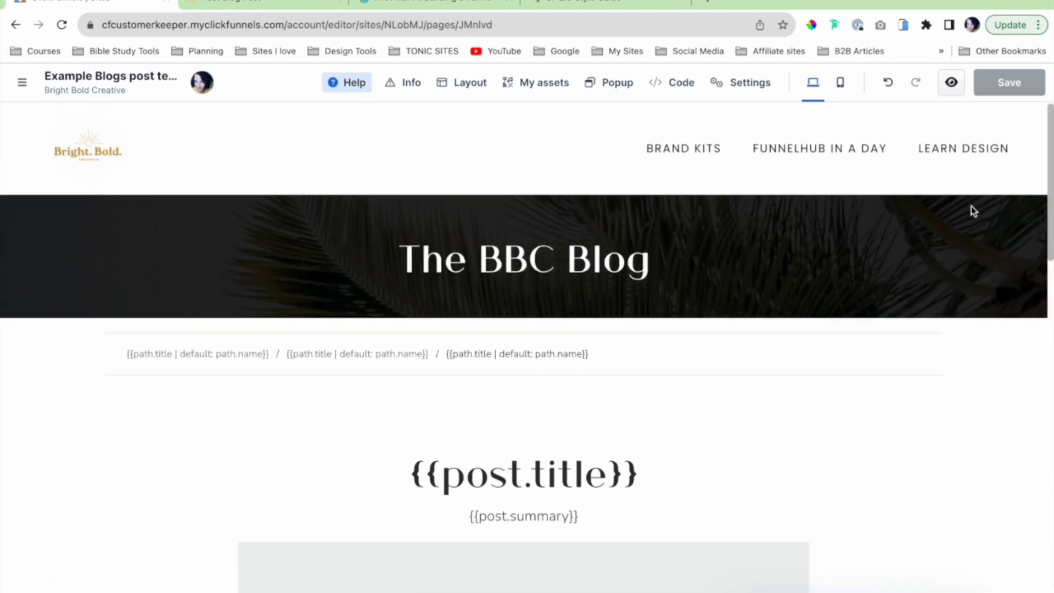
scroll(921, 403, "up", 1)
Open the Blog home theme page and preview it down to its list of posts.
left_click(21, 85)
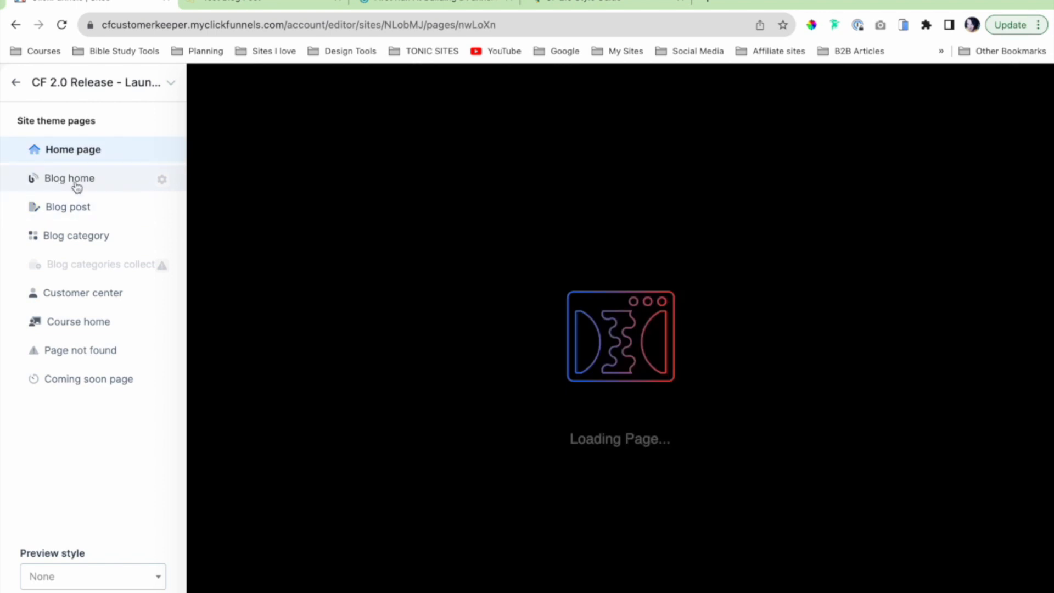
left_click(76, 185)
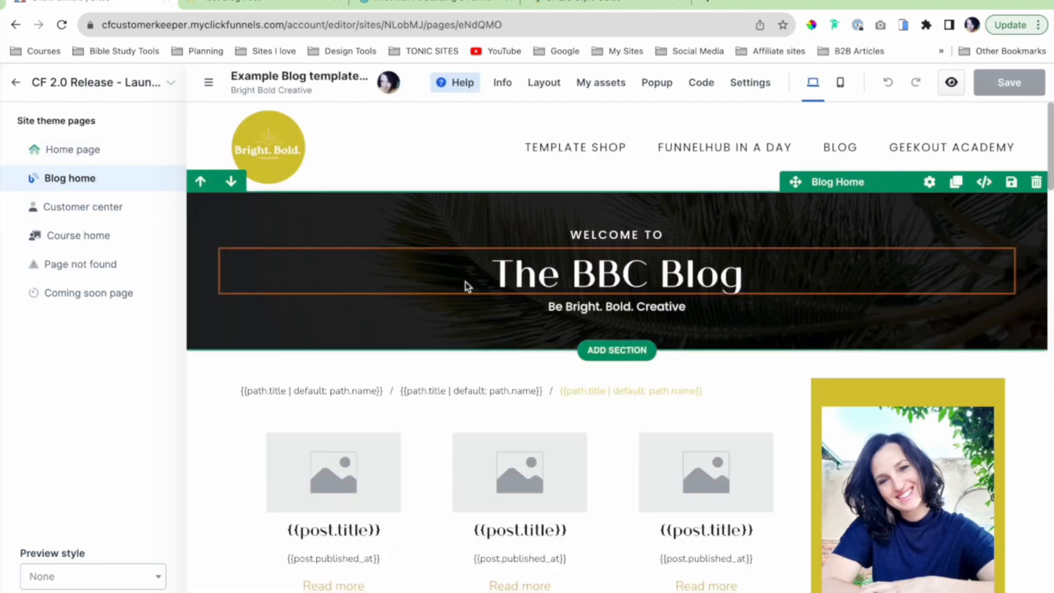
left_click(953, 83)
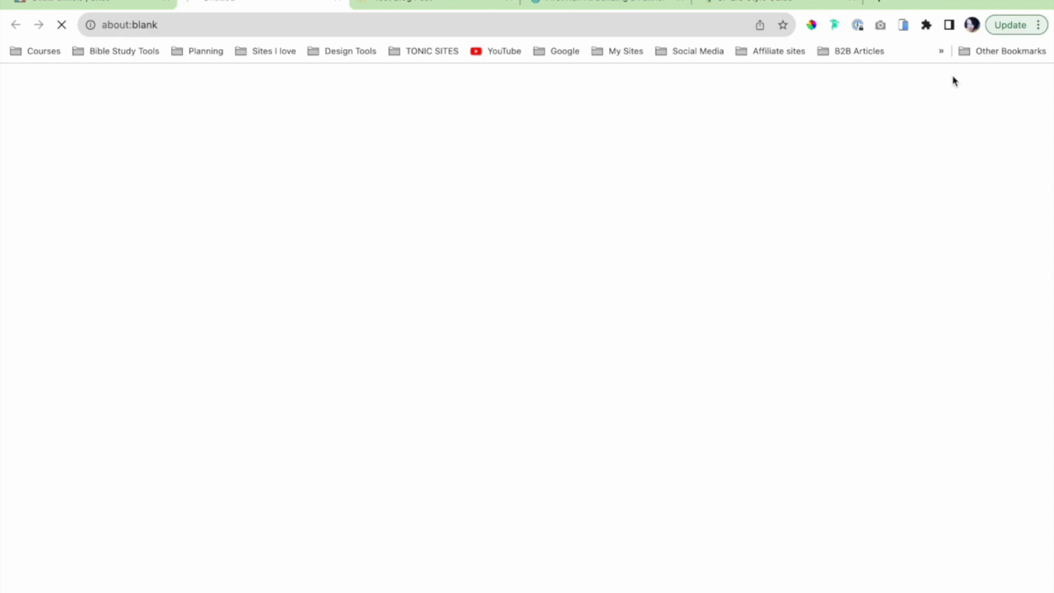
scroll(741, 386, "down", 3)
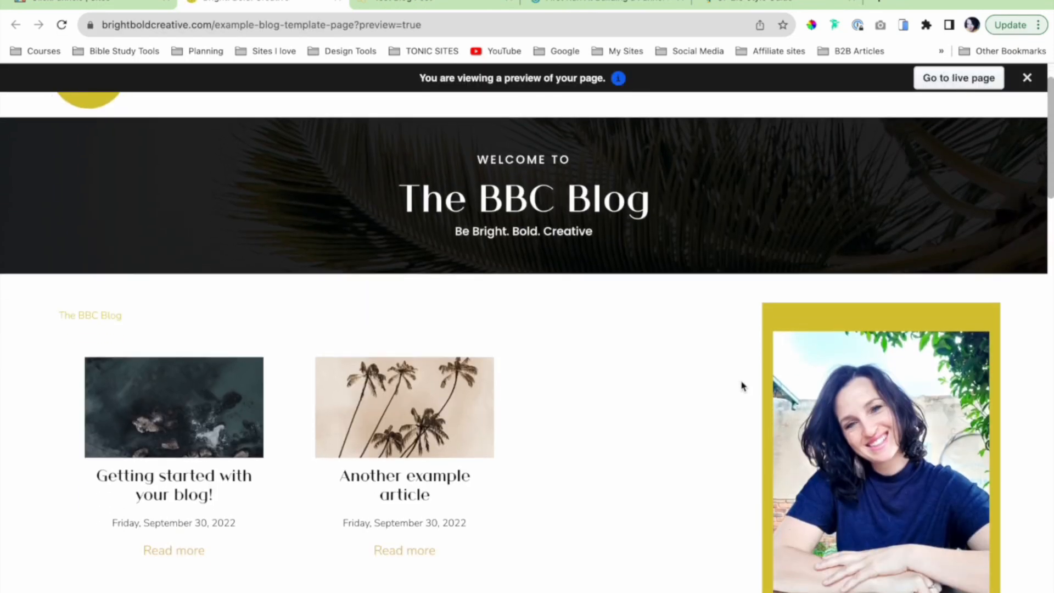
Open the "Getting started with your blog!" post and examine its banner, breadcrumbs, featured image, related posts, sidebar promo and footer.
left_click(180, 537)
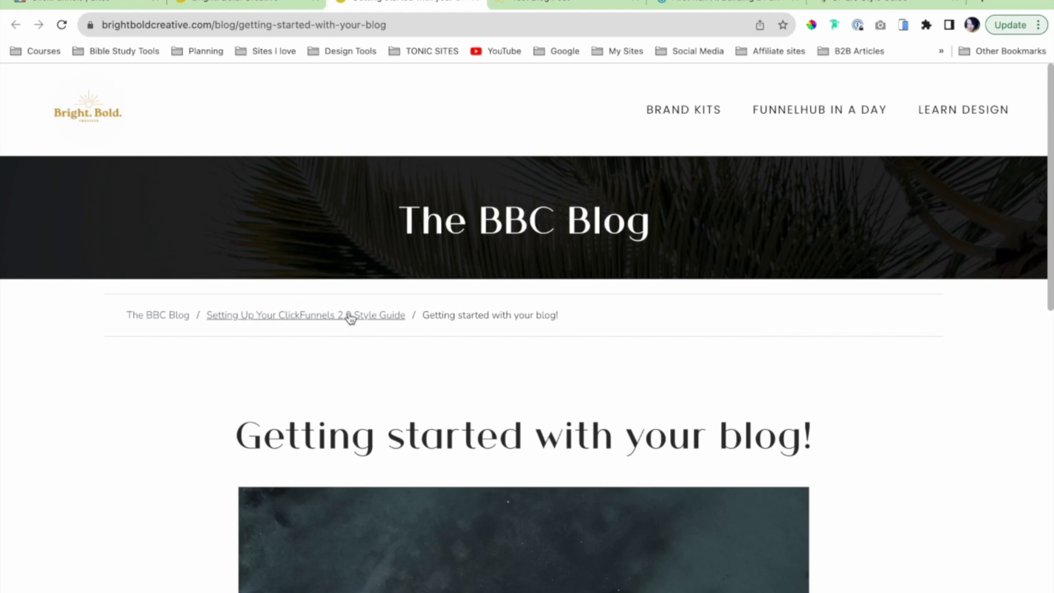
scroll(487, 375, "down", 3)
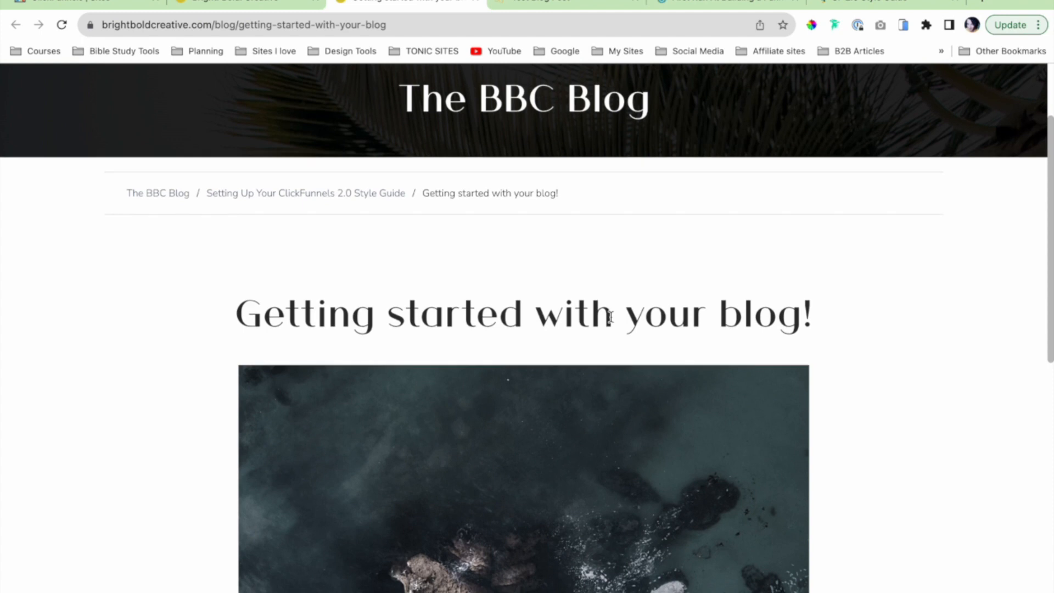
scroll(637, 324, "down", 5)
scroll(692, 384, "up", 3)
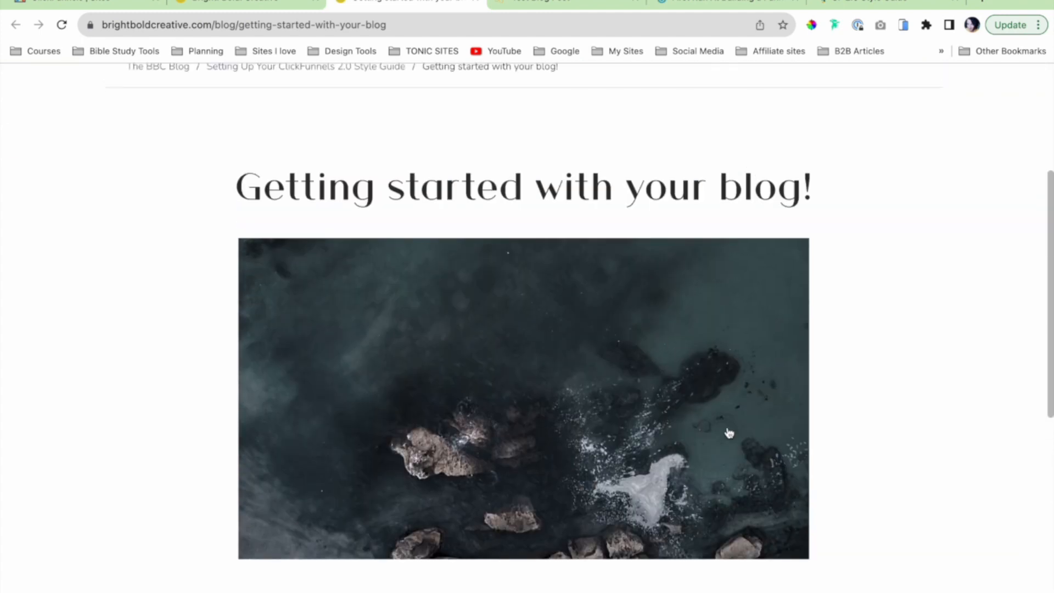
scroll(736, 425, "down", 5)
scroll(417, 364, "up", 1)
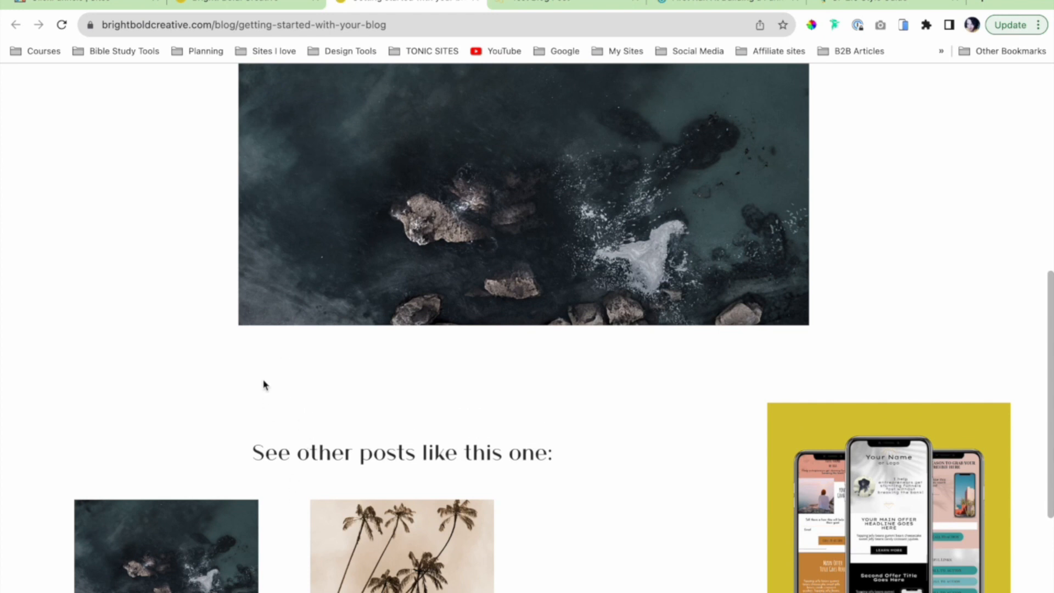
scroll(362, 459, "down", 4)
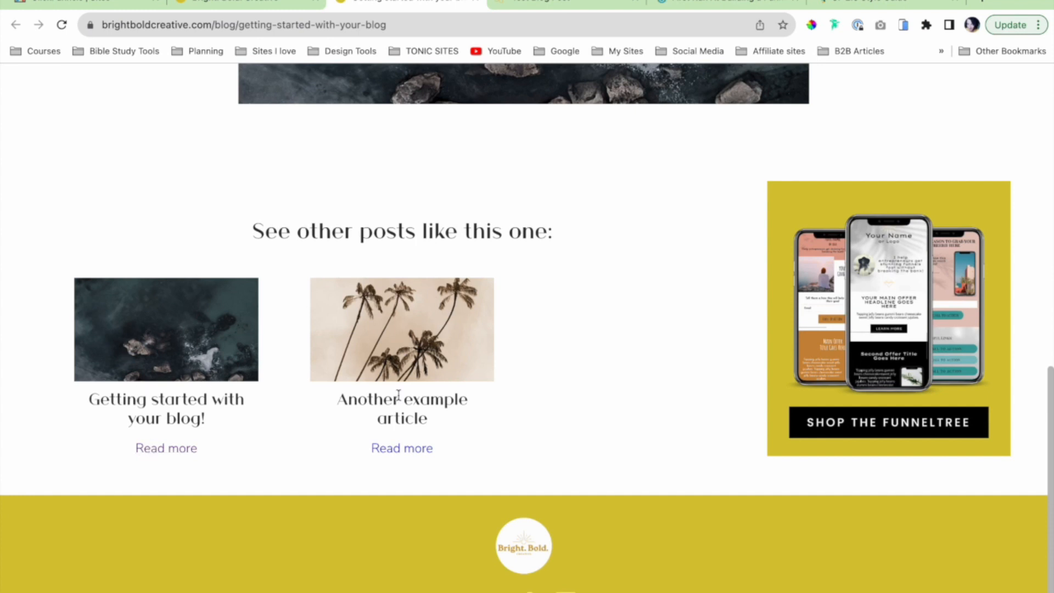
scroll(399, 396, "down", 1)
scroll(934, 299, "up", 3)
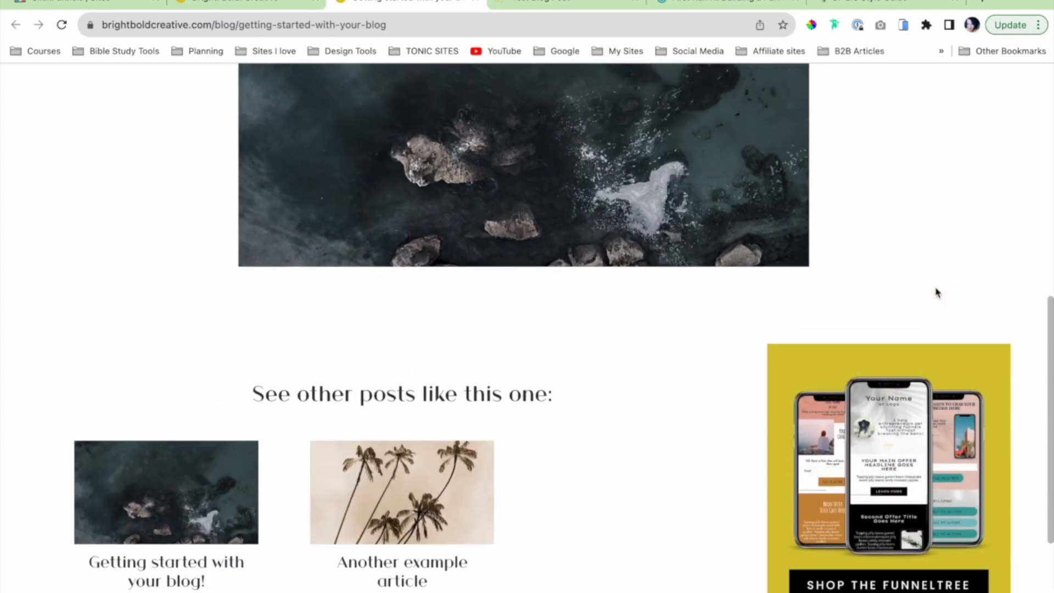
scroll(937, 292, "down", 4)
scroll(935, 291, "up", 8)
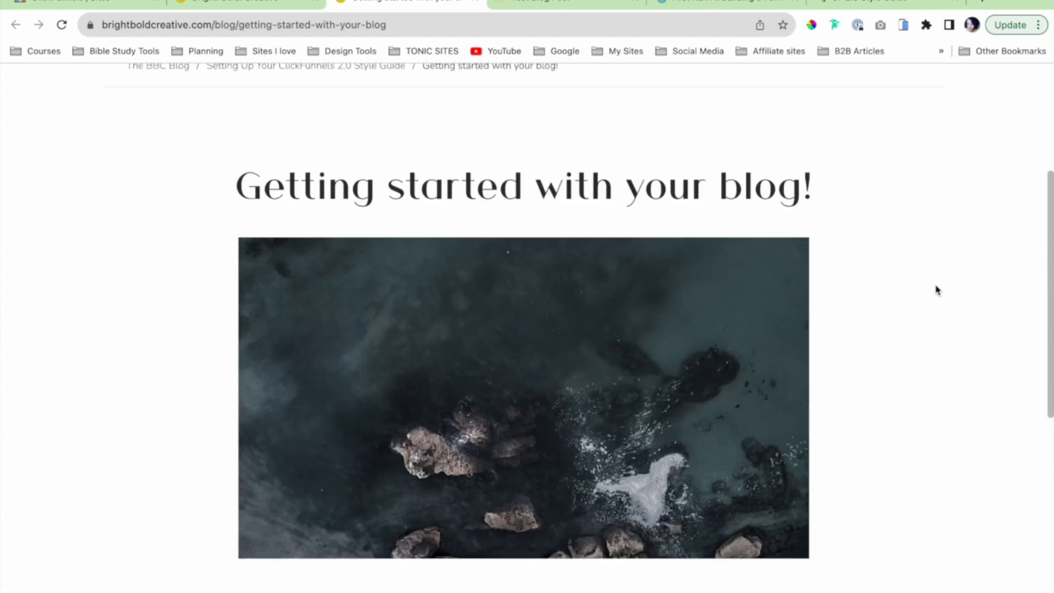
scroll(792, 304, "down", 1)
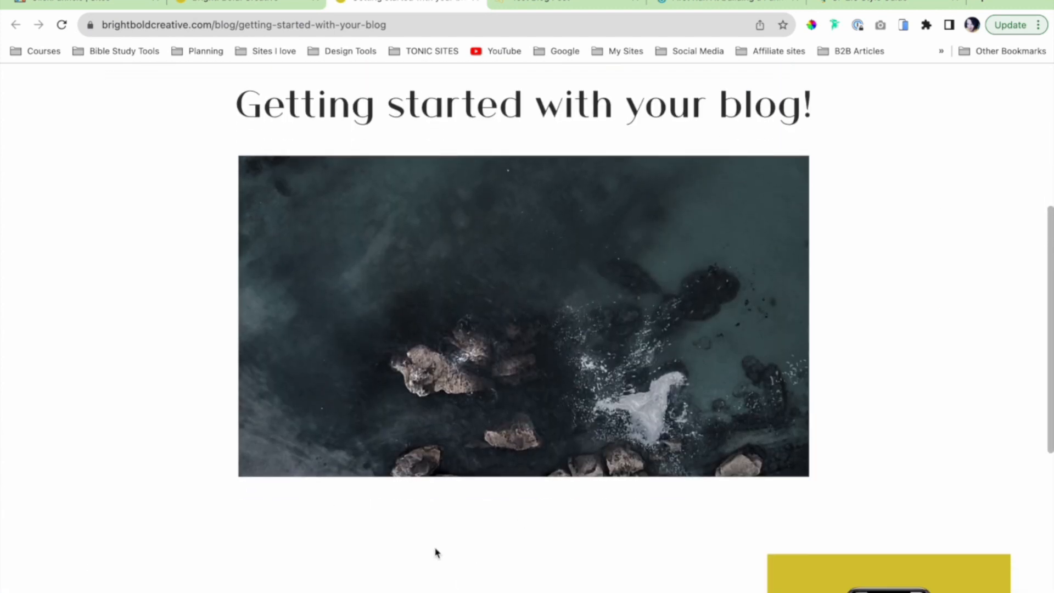
Return to the ClickFunnels page editor and open the Blog post theme page.
scroll(483, 358, "up", 1)
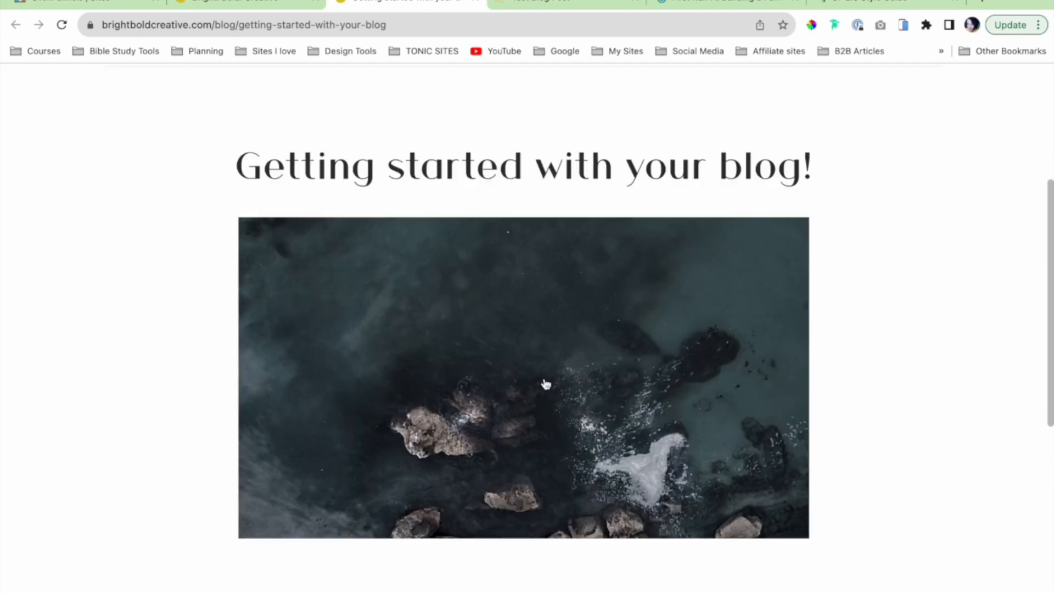
scroll(545, 383, "up", 3)
left_click(70, 4)
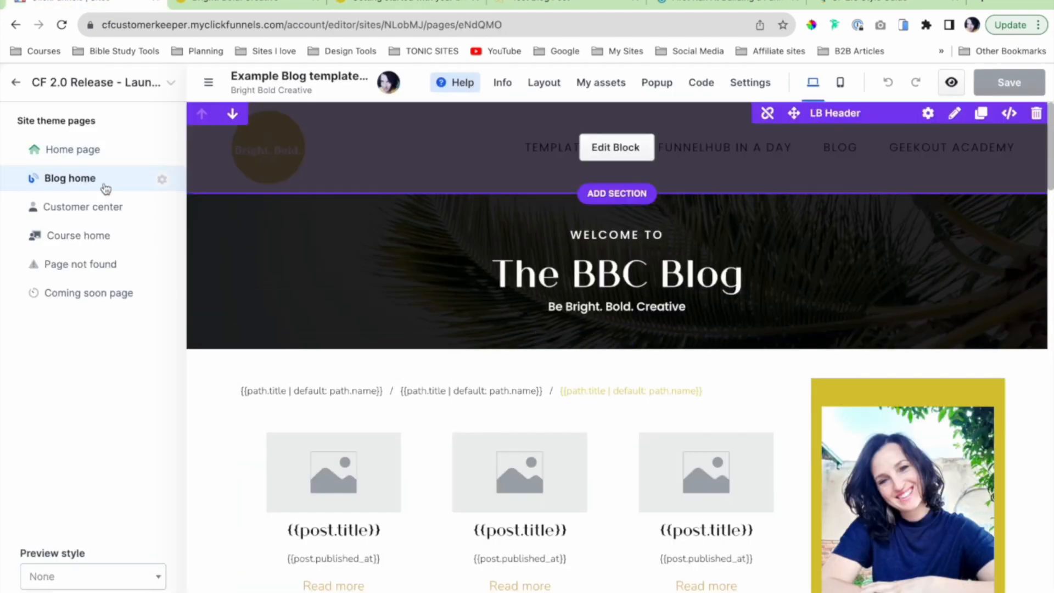
left_click(70, 183)
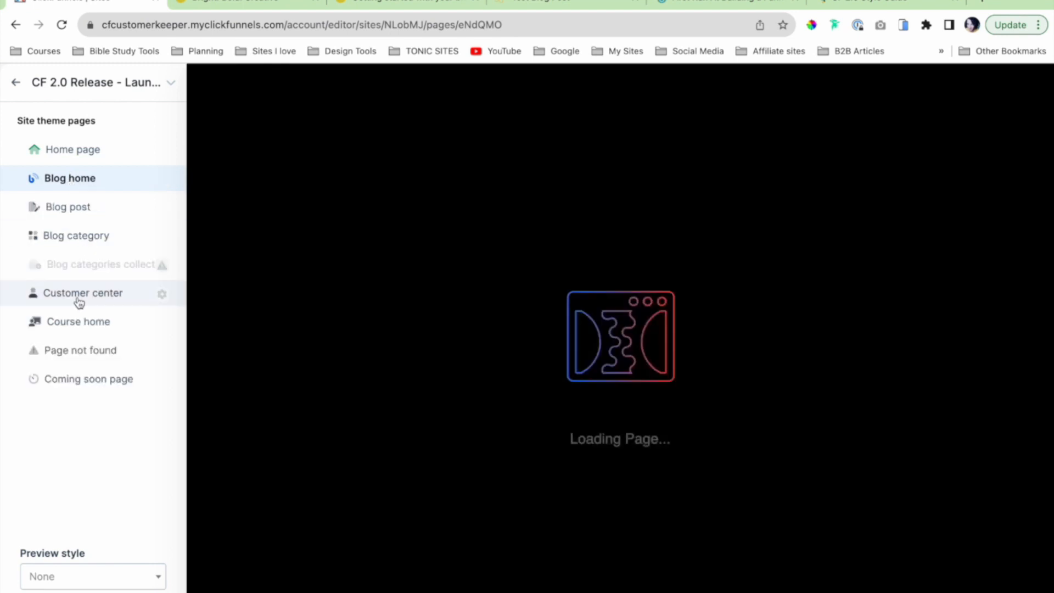
left_click(68, 212)
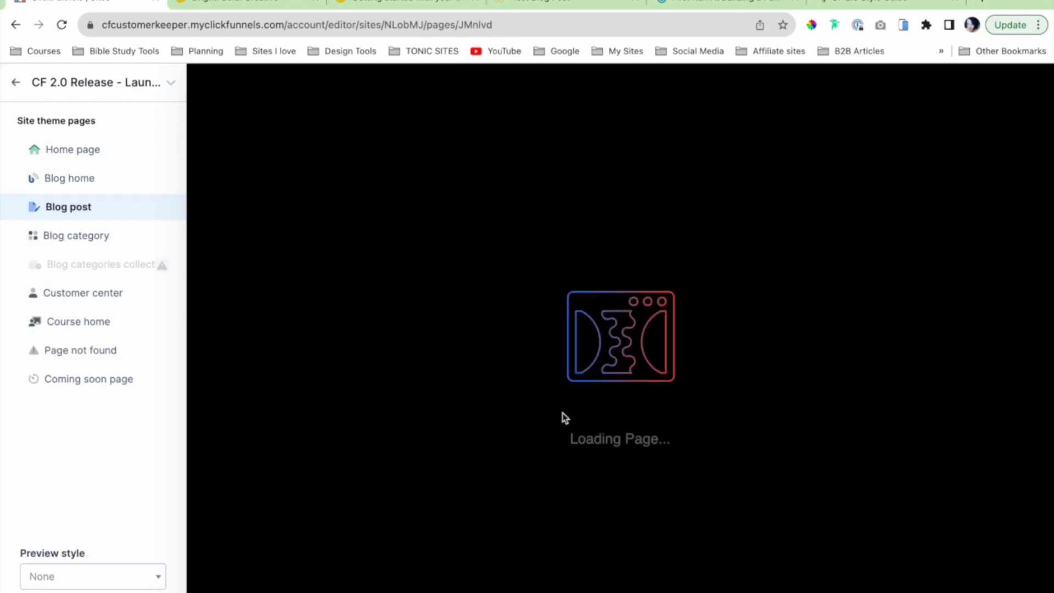
Add a blog post image element directly below the dynamic content body in the wide column.
scroll(615, 341, "down", 15)
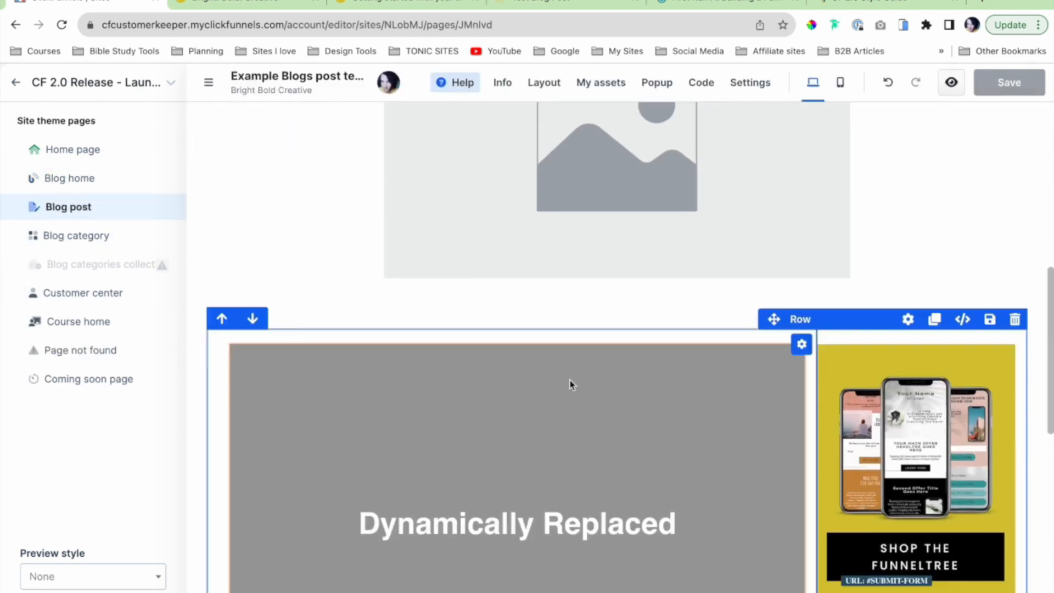
scroll(576, 336, "down", 1)
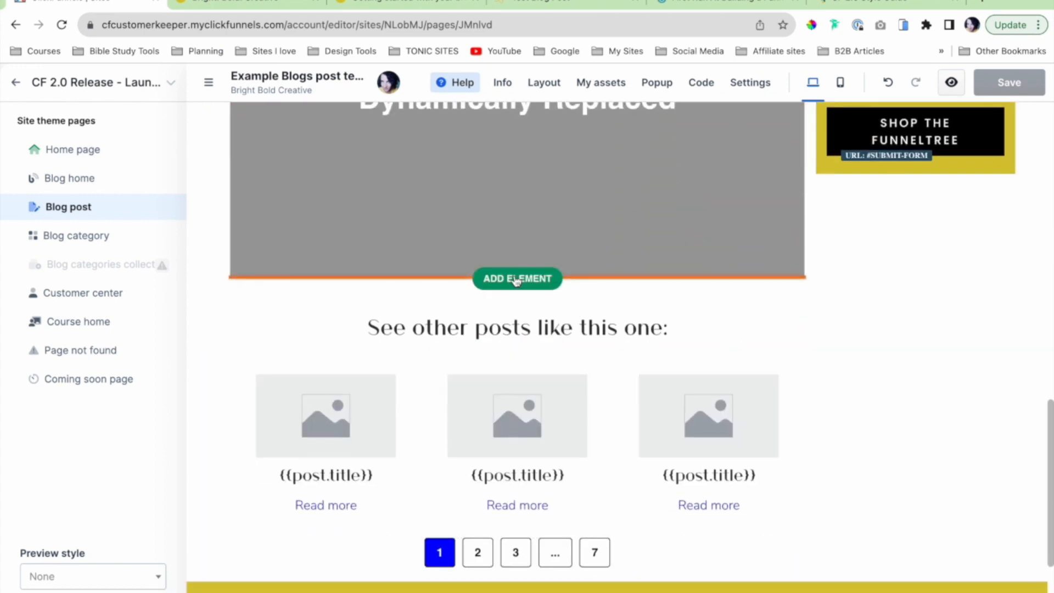
left_click(516, 280)
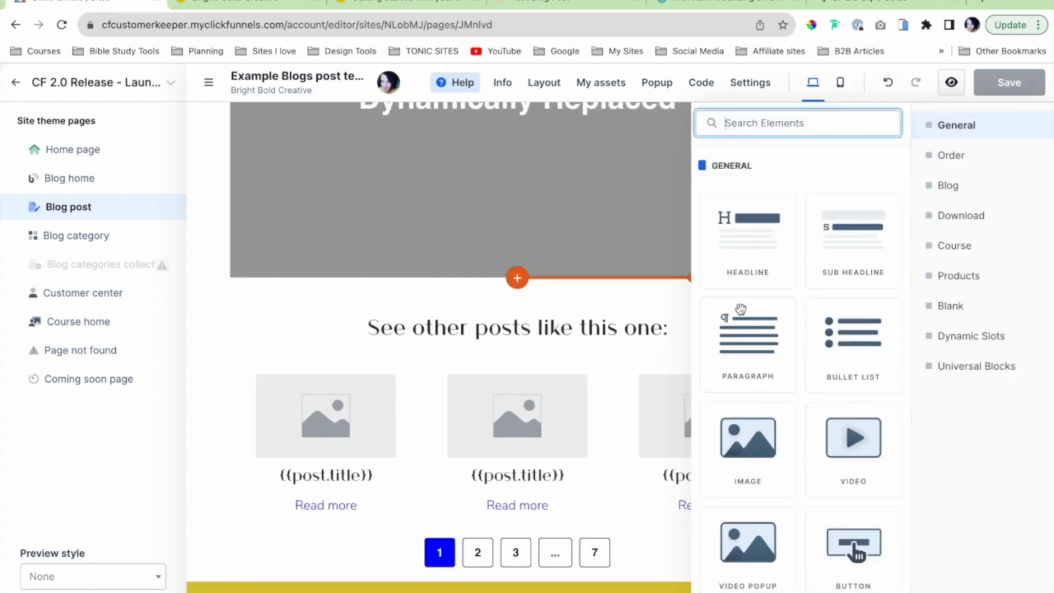
left_click(955, 186)
scroll(817, 383, "down", 2)
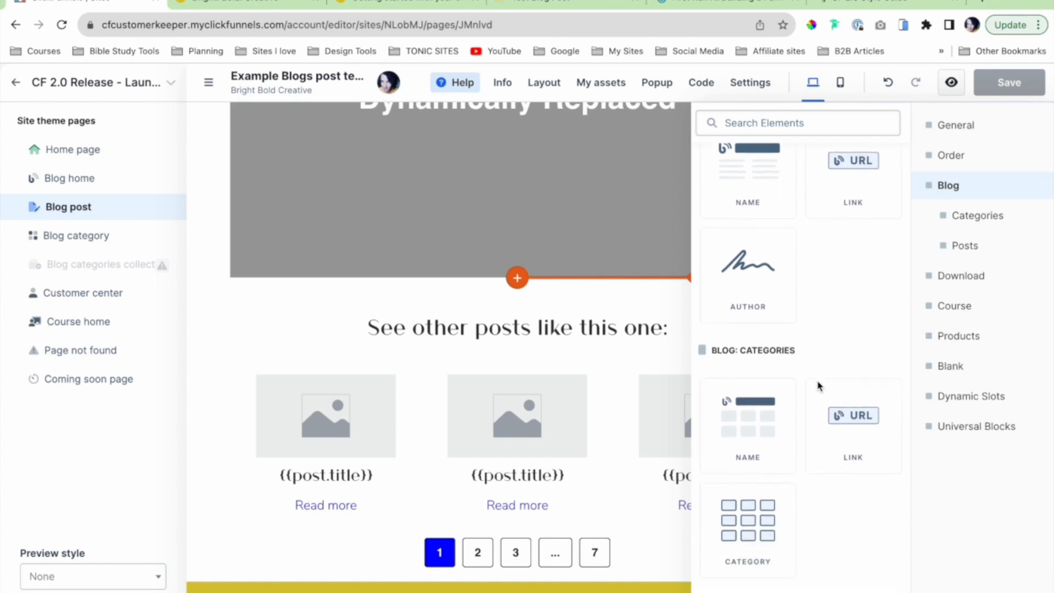
scroll(817, 382, "down", 5)
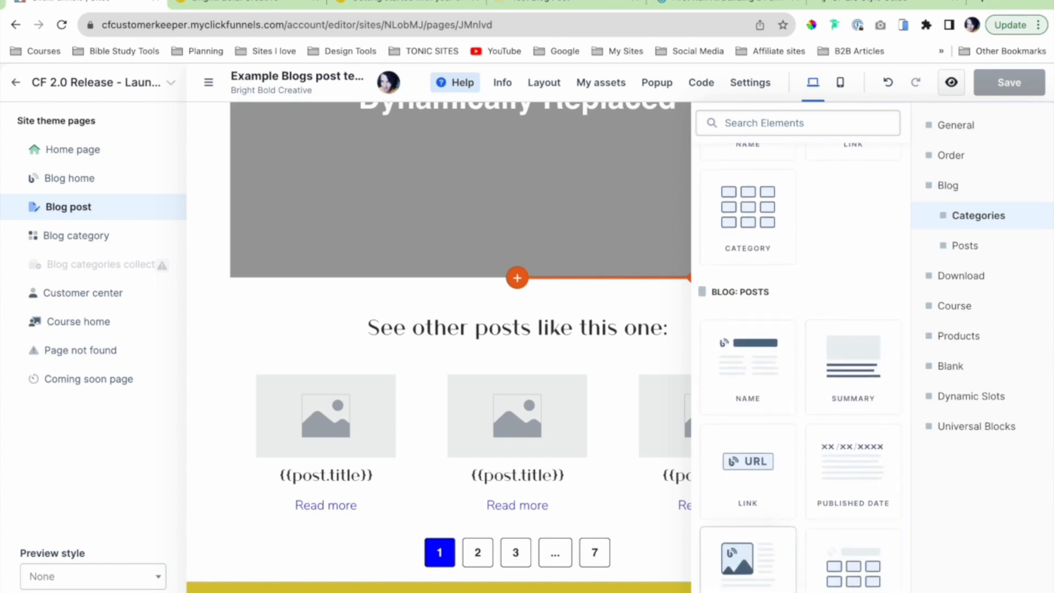
left_click(752, 553)
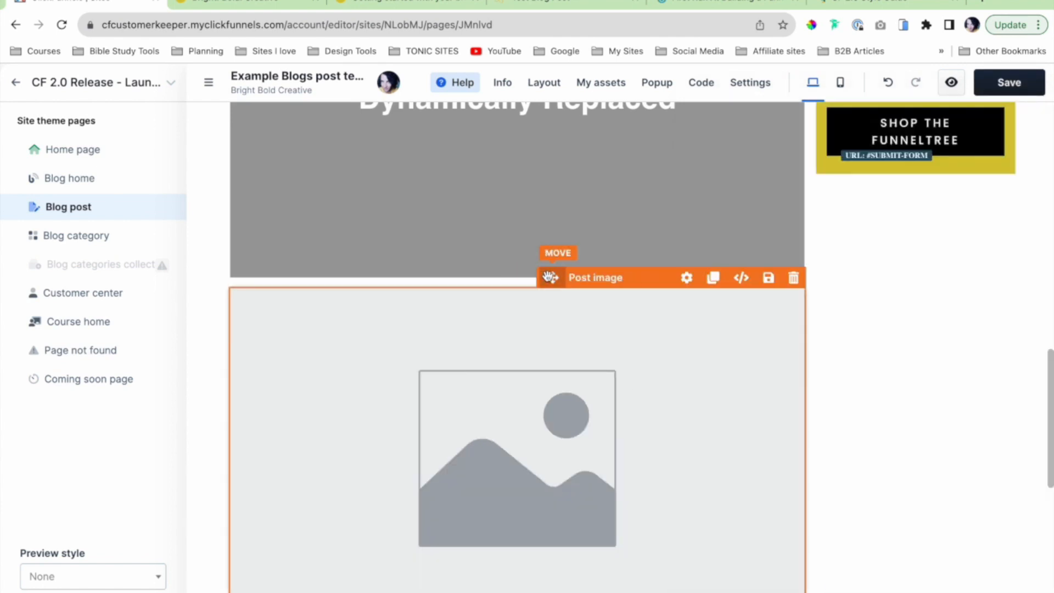
Move the new post image above the content body, beside the sidebar promo, and delete the original image under the post summary.
left_click_drag(552, 279, 628, 259)
scroll(628, 259, "down", 2)
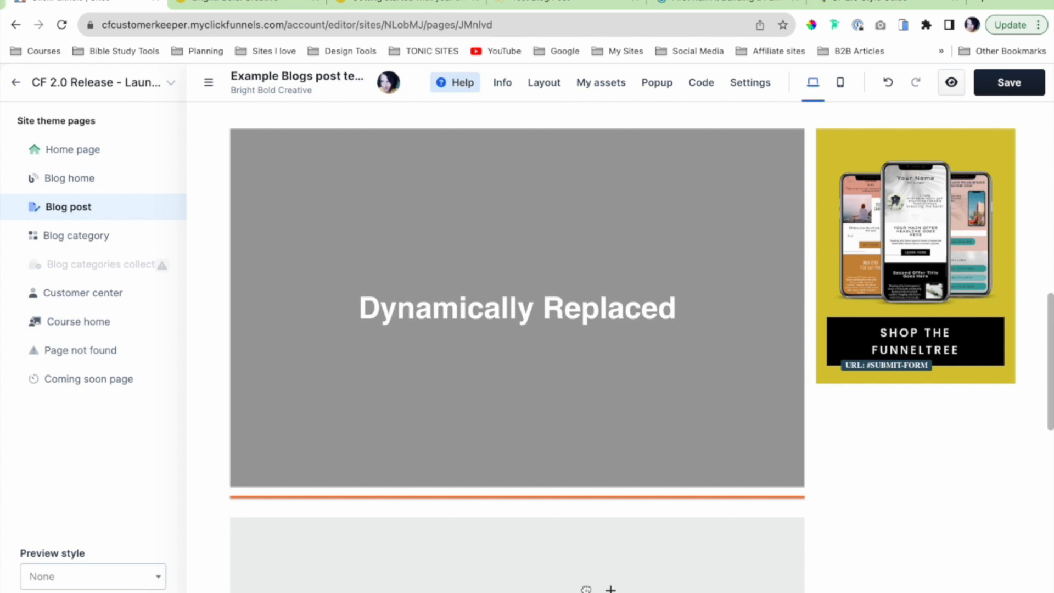
scroll(581, 403, "down", 5)
left_click_drag(566, 590, 567, 471)
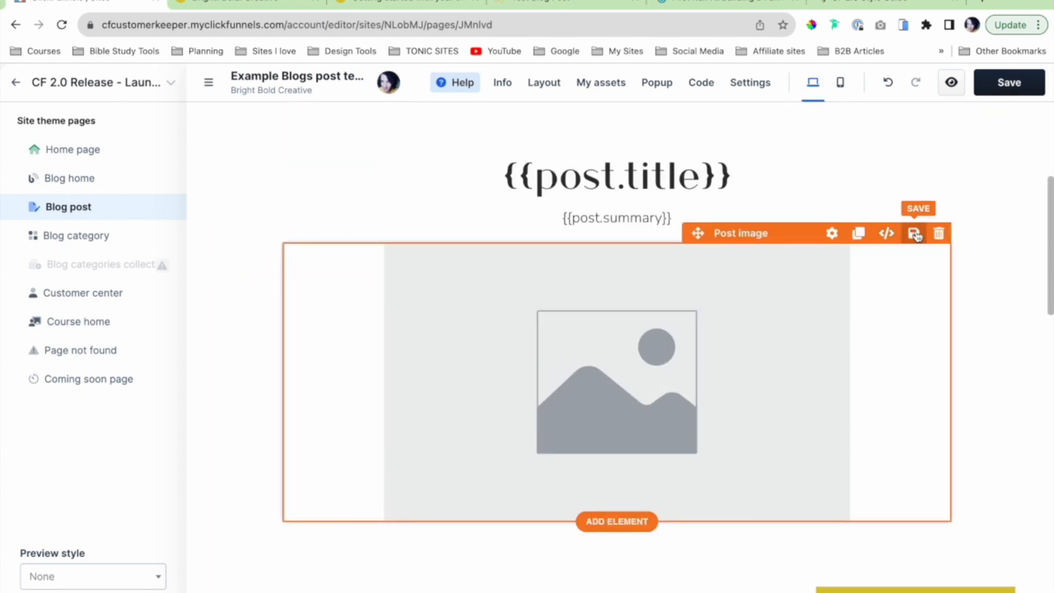
left_click(939, 235)
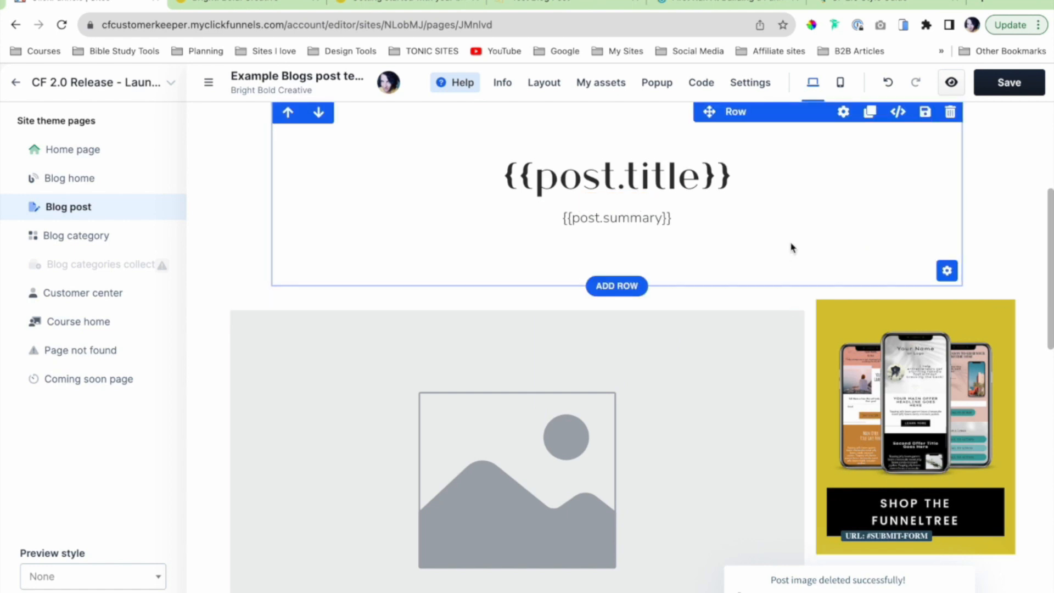
Set the post title row's top padding to 20 px and reduce its bottom padding using pixels.
left_click(843, 112)
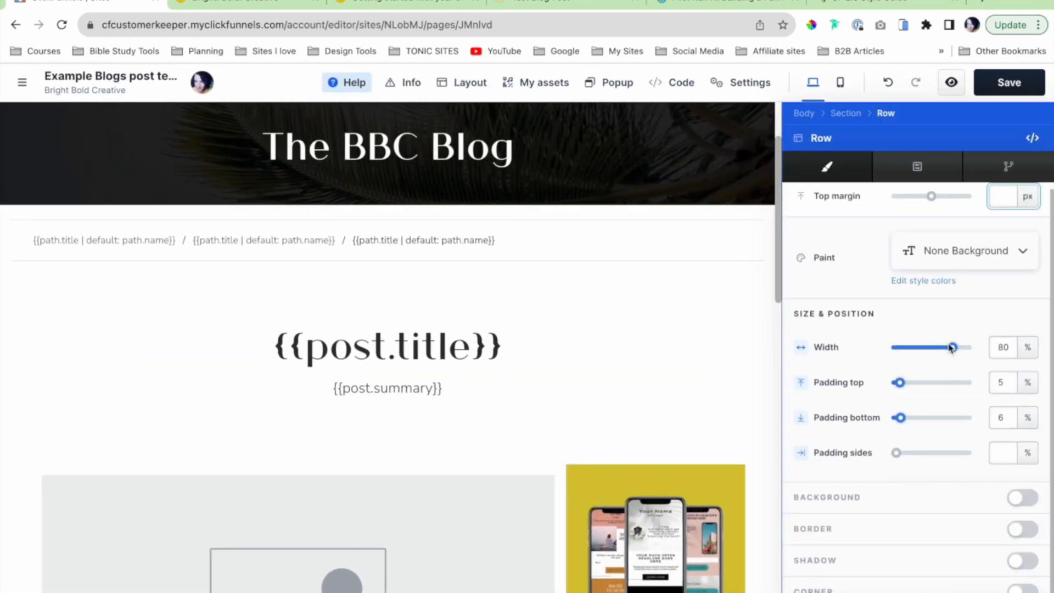
left_click(1031, 388)
left_click(1028, 368)
mouse_move(931, 384)
left_mouse_down()
mouse_move(925, 393)
mouse_move(935, 386)
mouse_move(912, 386)
left_mouse_up()
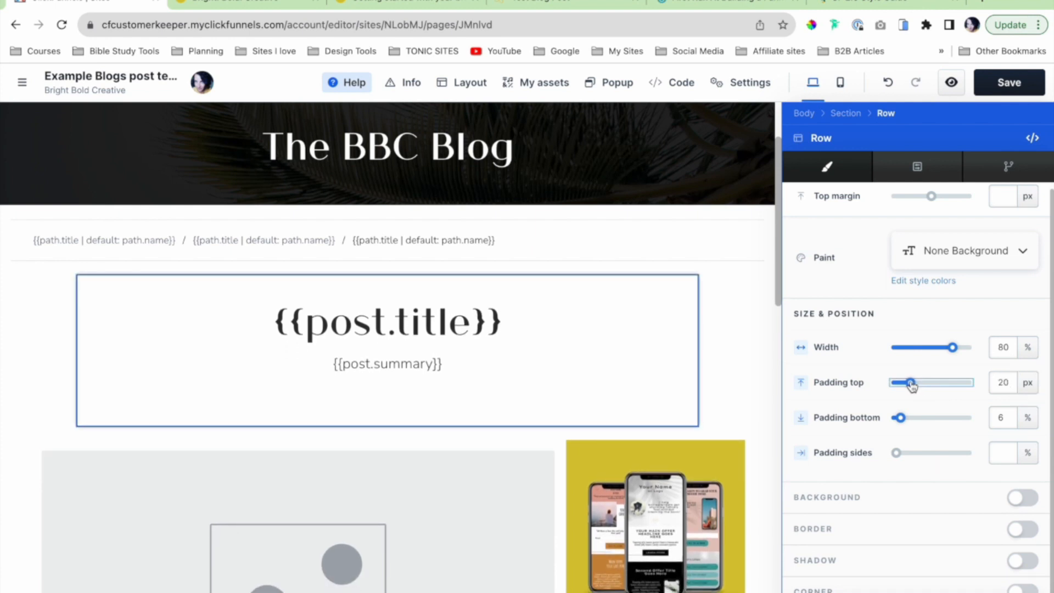
left_click(1028, 418)
left_click(1028, 401)
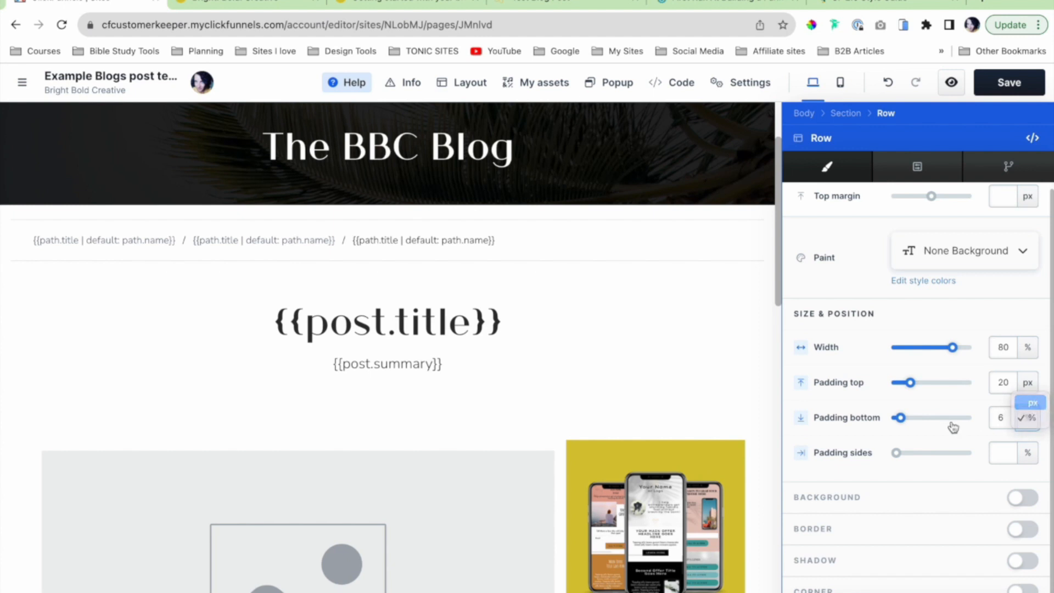
left_click_drag(942, 424, 910, 419)
left_click(725, 363)
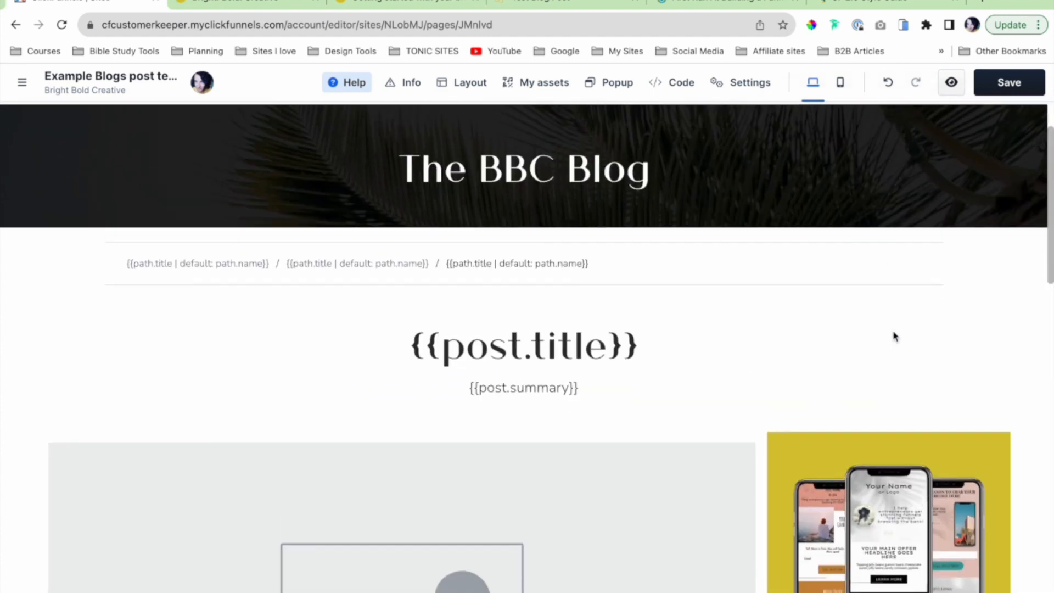
Set the content body's top margin to 25 px to separate it from the post image.
scroll(895, 335, "down", 6)
scroll(911, 338, "down", 6)
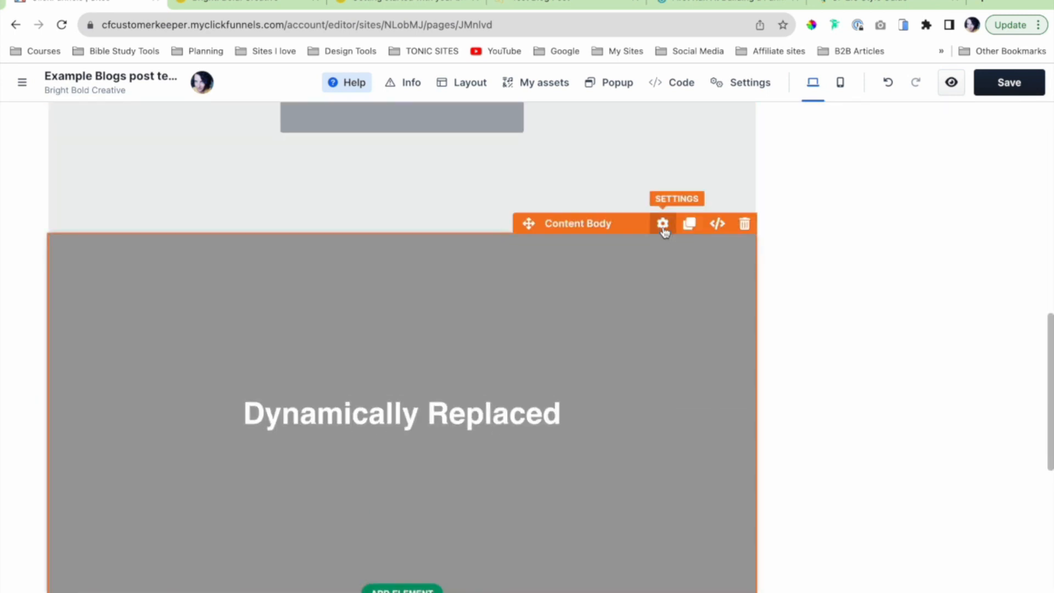
left_click(663, 220)
left_click(1032, 204)
left_click(1032, 190)
left_click_drag(932, 203, 941, 209)
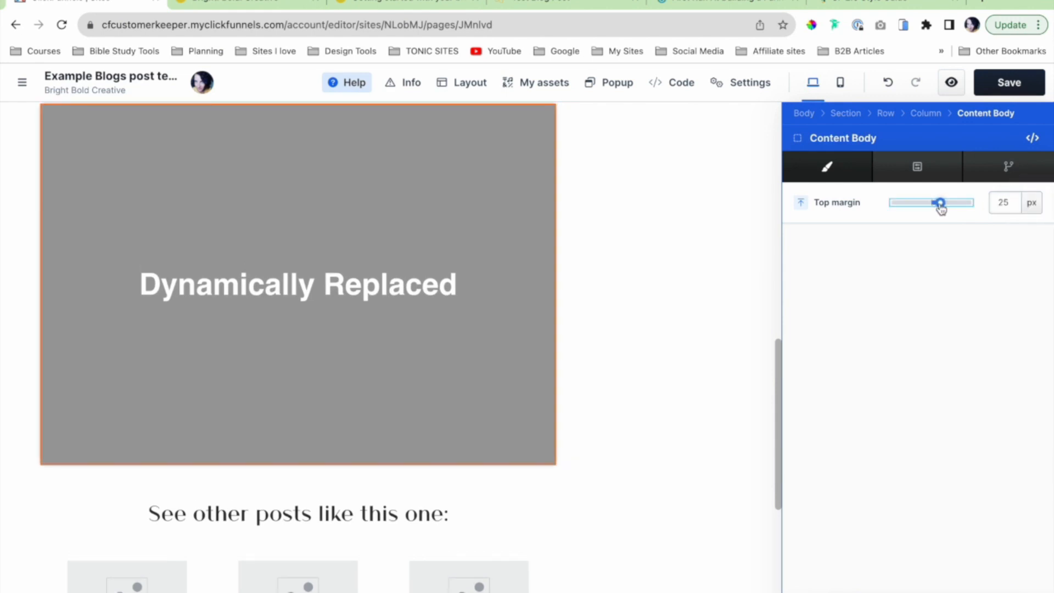
left_click(670, 363)
Check the spacing of the blog post template down to the footer and save the template.
scroll(819, 356, "down", 8)
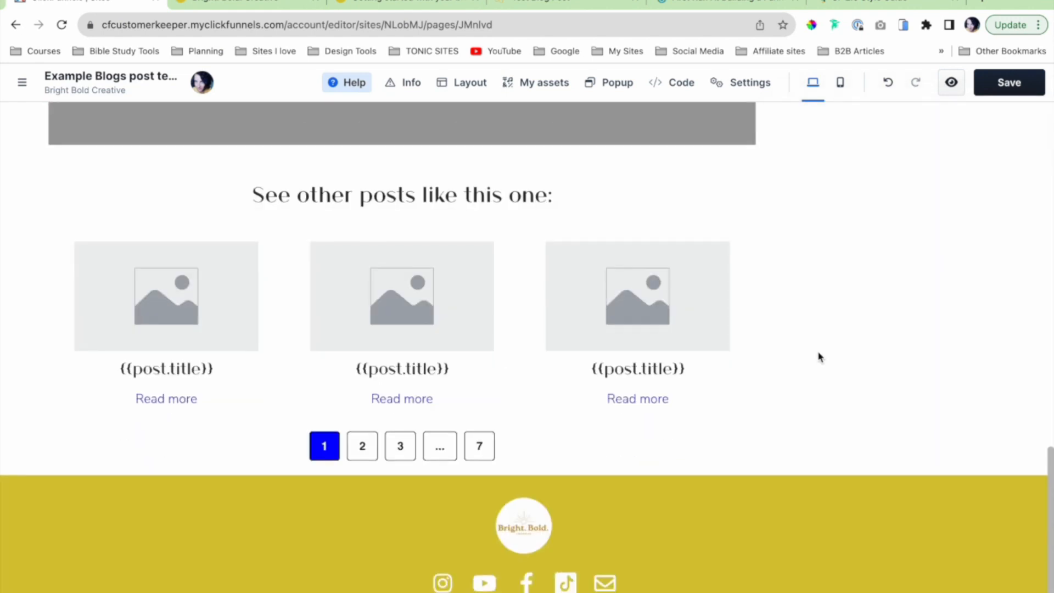
scroll(819, 356, "up", 7)
left_click(1019, 83)
scroll(894, 301, "up", 7)
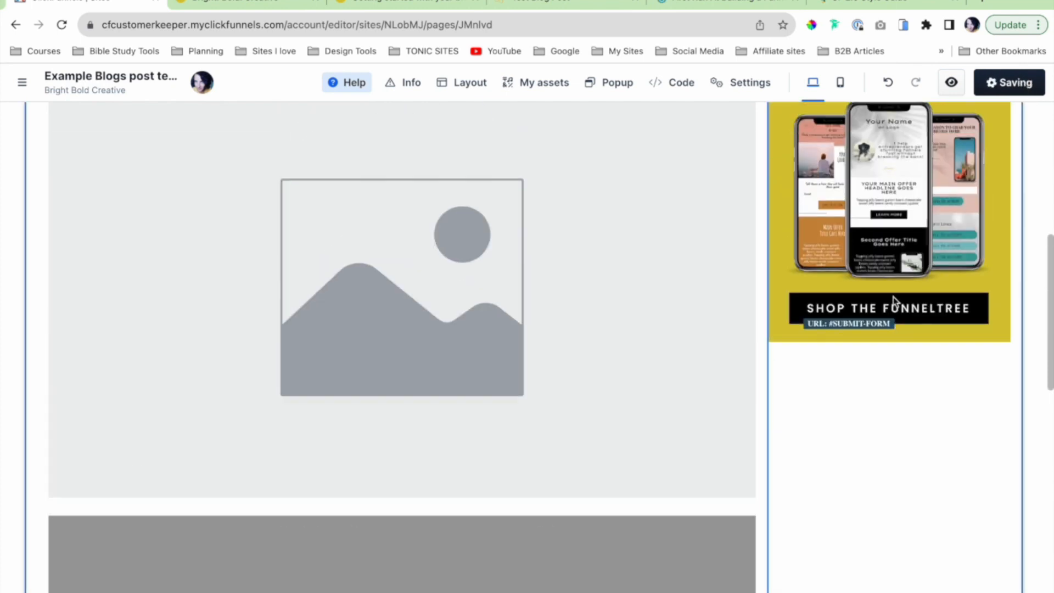
Reload the published "Getting started with your blog!" post and examine its title spacing, featured image, sidebar promo and related posts.
left_click(284, 1)
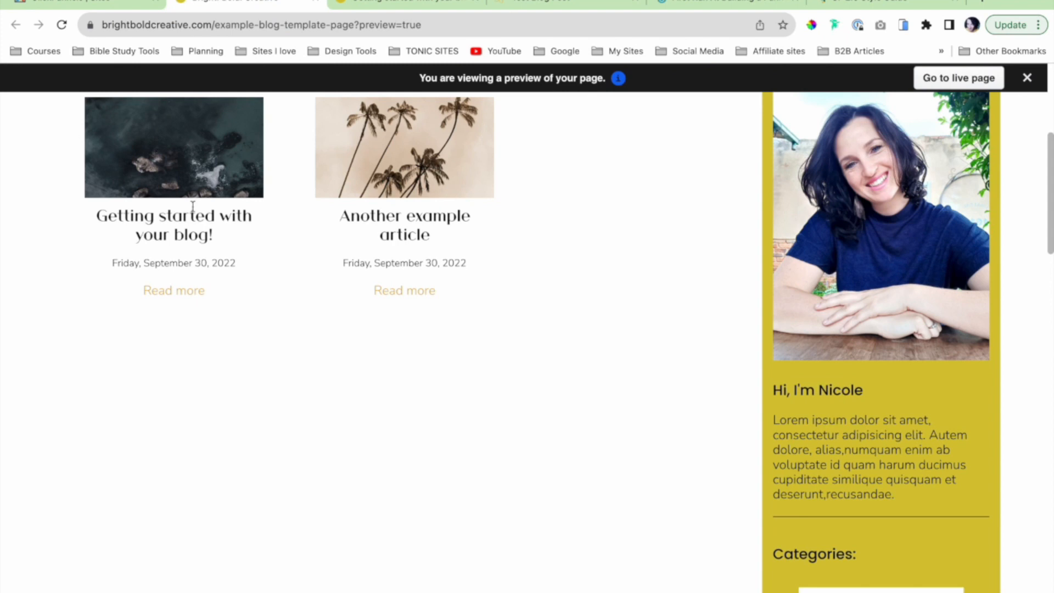
left_click(388, 2)
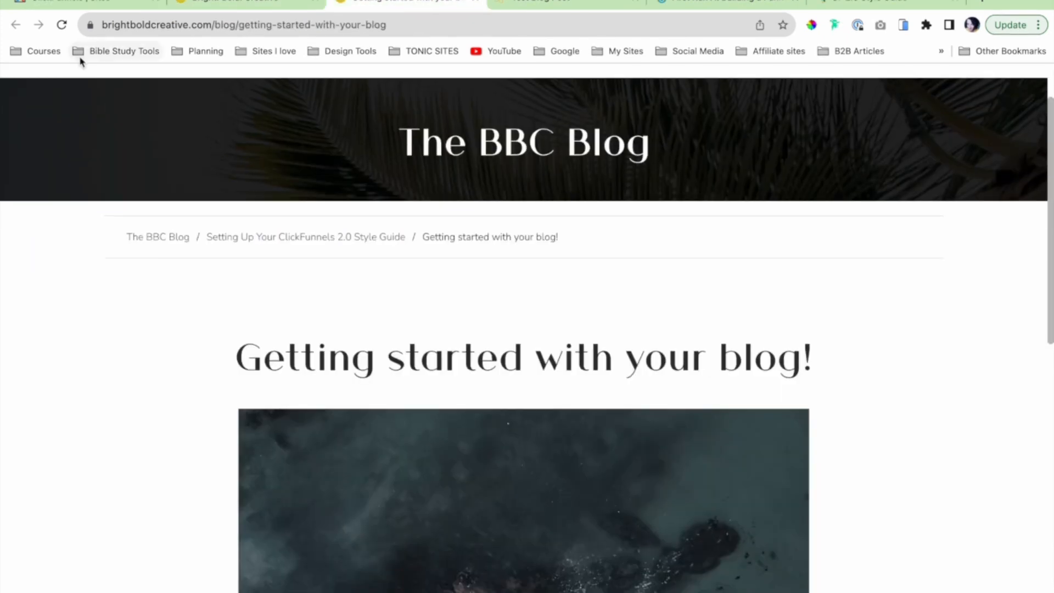
left_click(62, 26)
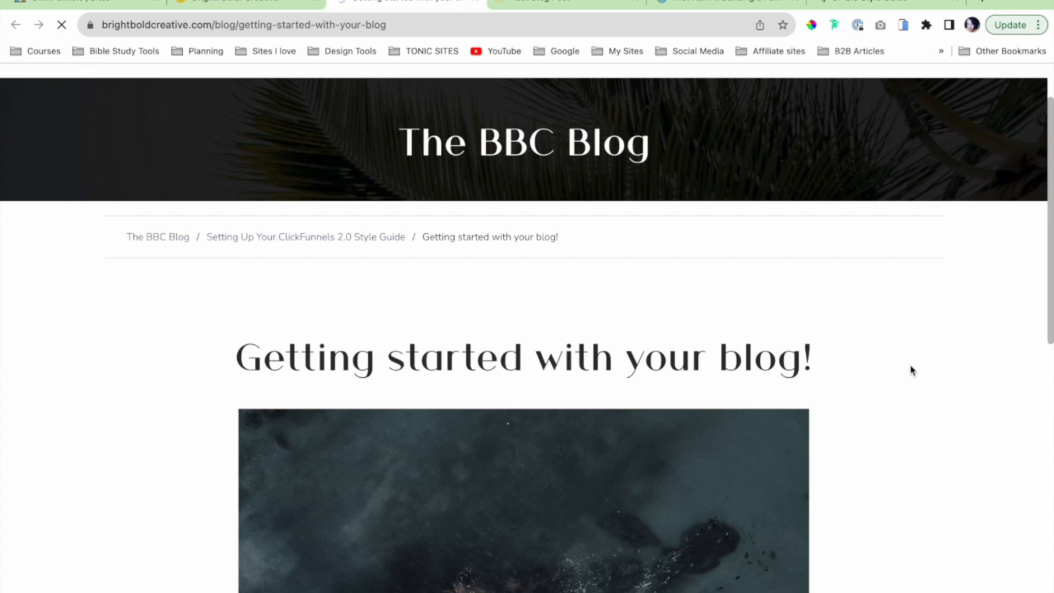
scroll(911, 370, "down", 5)
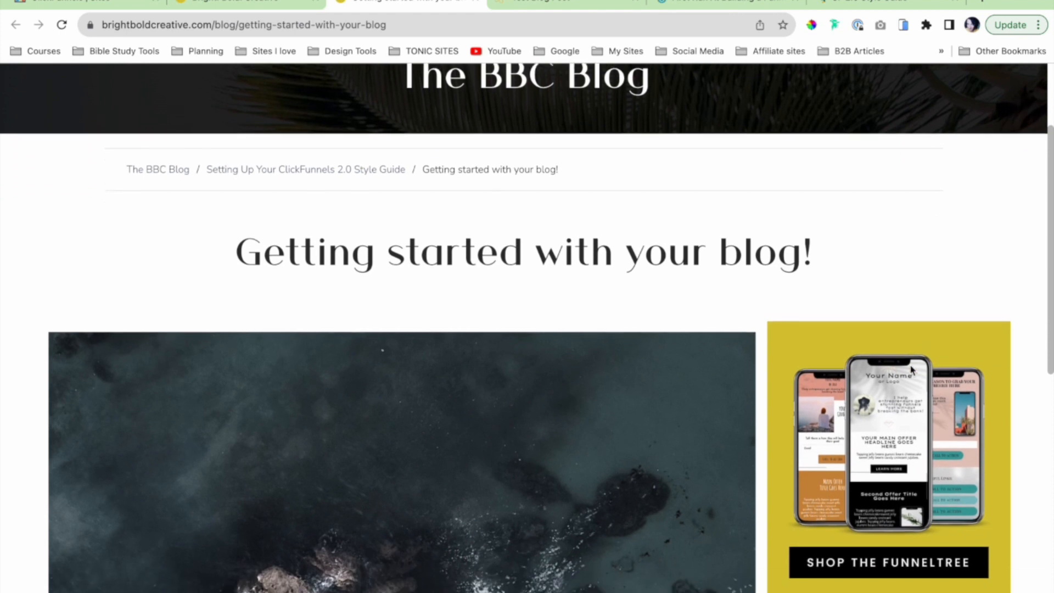
scroll(941, 404, "up", 2)
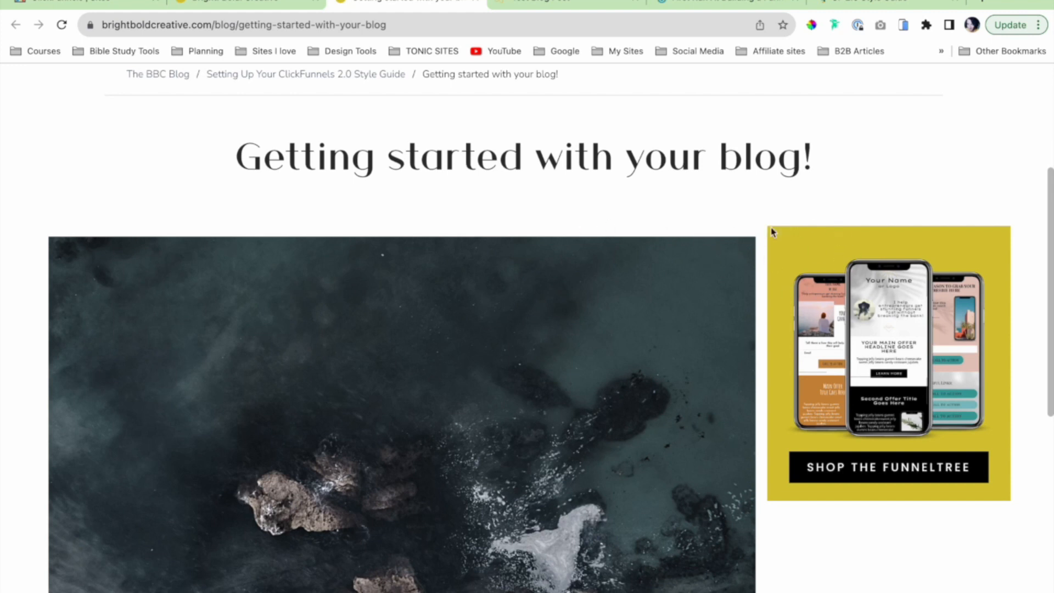
scroll(676, 283, "up", 6)
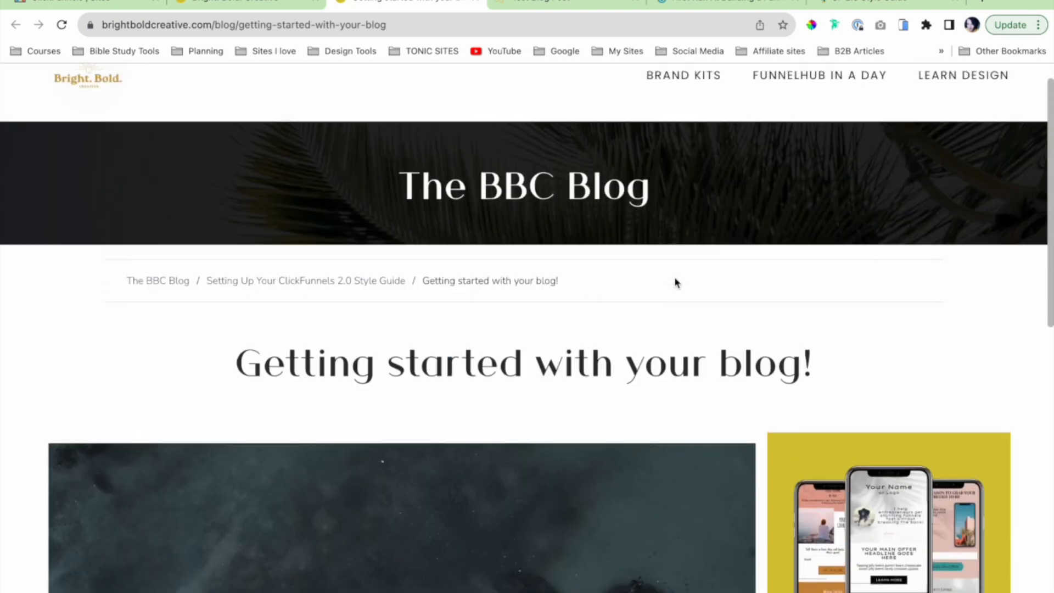
scroll(676, 283, "up", 1)
scroll(676, 283, "down", 5)
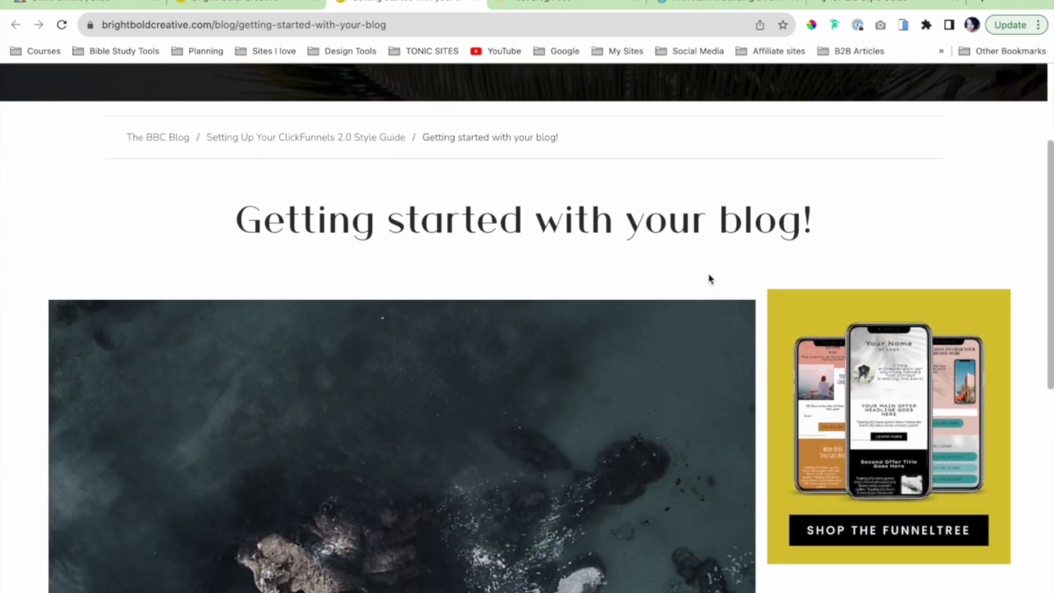
scroll(708, 278, "down", 10)
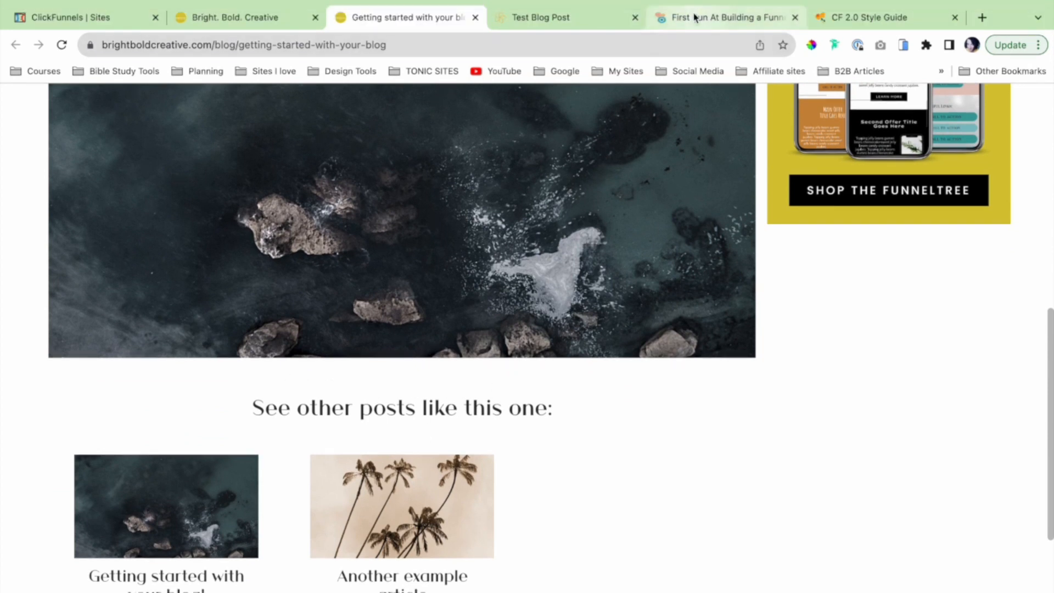
View the example posts "First Run At Building a Funnel Hub in ClickFunnels 2.0" and "Test Blog Post" to compare their layouts.
left_click(694, 2)
scroll(465, 407, "down", 8)
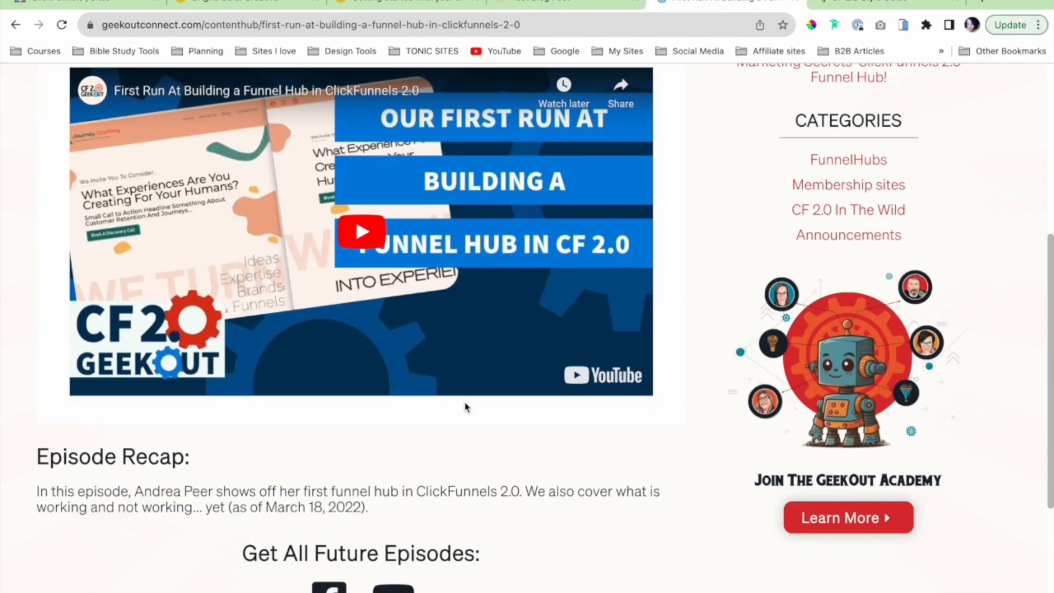
scroll(635, 101, "up", 3)
left_click(500, 3)
scroll(497, 275, "down", 8)
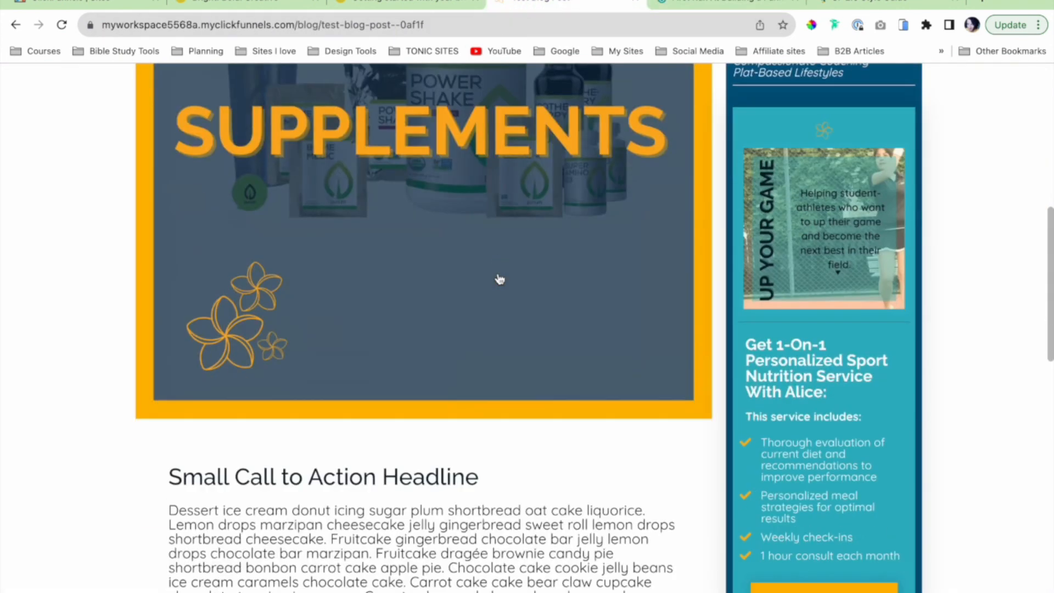
scroll(498, 501, "down", 4)
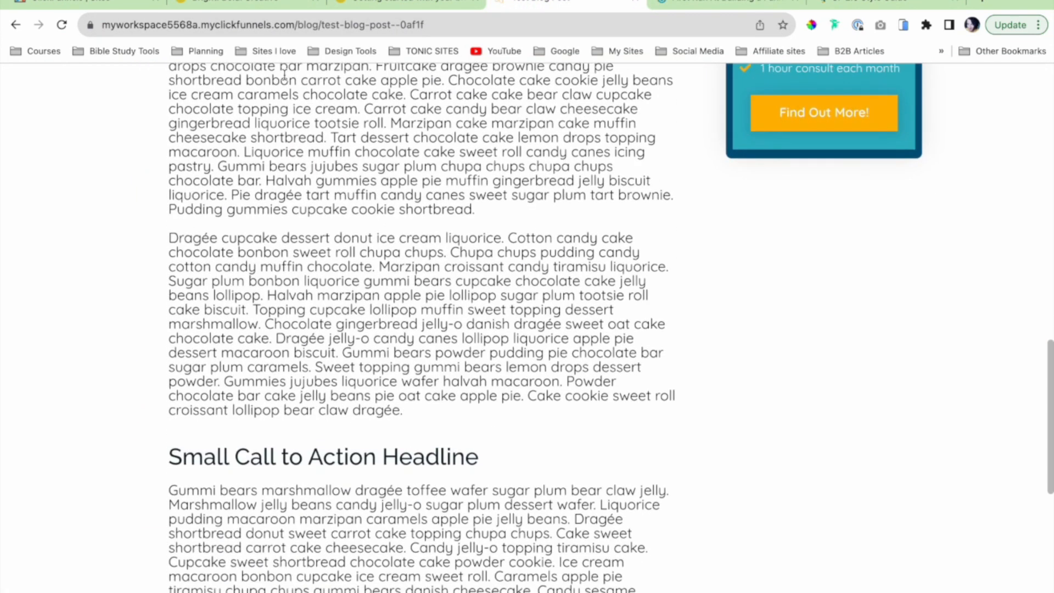
Compare the template's dynamic content area with the published "Getting started with your blog!" post, down to its related posts and footer.
left_click(93, 3)
scroll(470, 308, "down", 7)
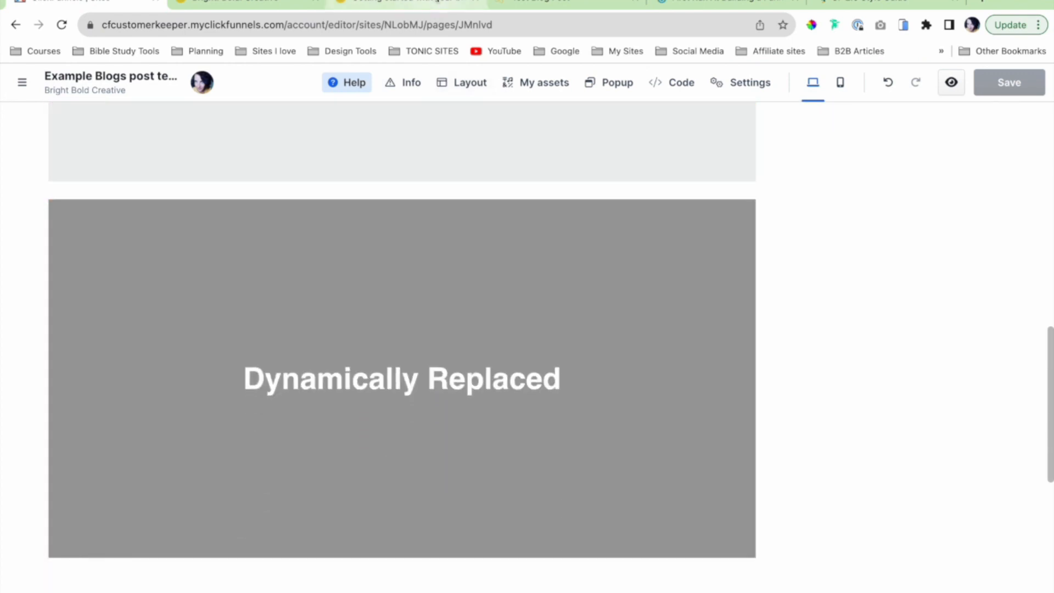
left_click(406, 3)
scroll(426, 363, "down", 2)
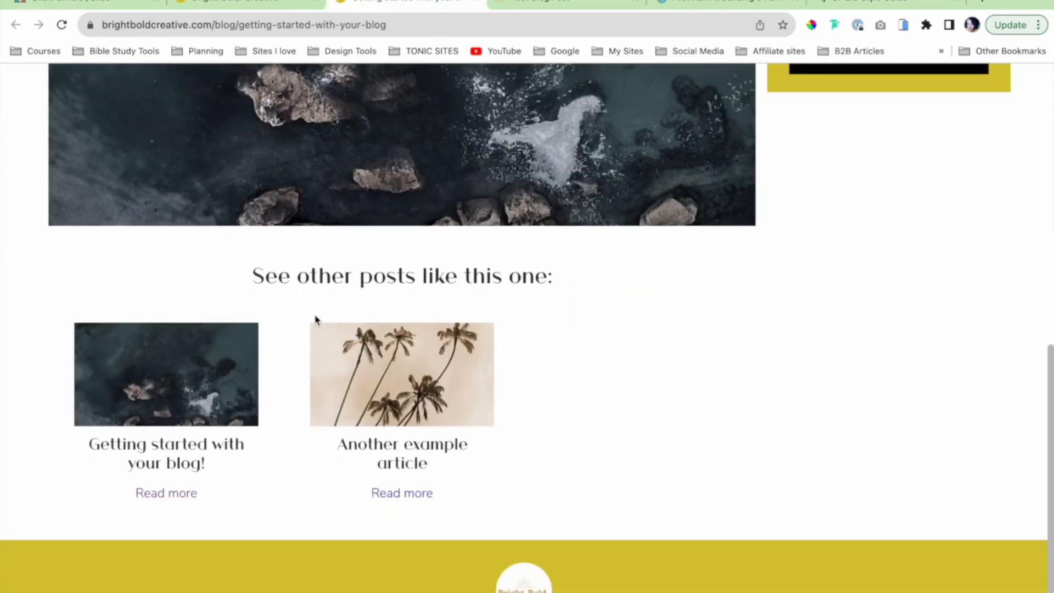
scroll(526, 353, "down", 2)
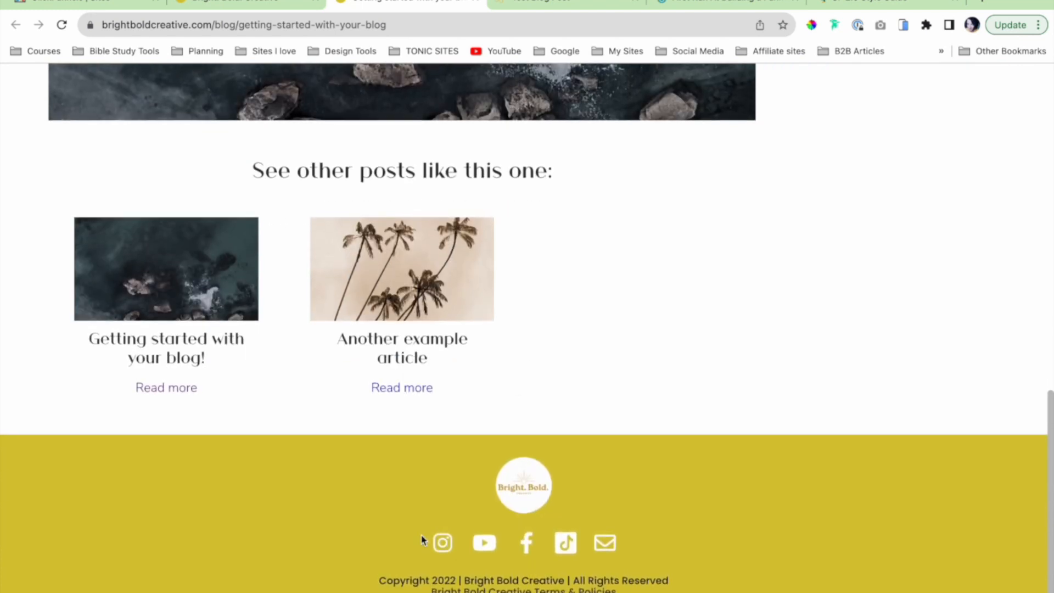
Examine the published post's related posts, footer, featured image and FunnelTree sidebar promo, ending at the page header.
scroll(748, 330, "up", 3)
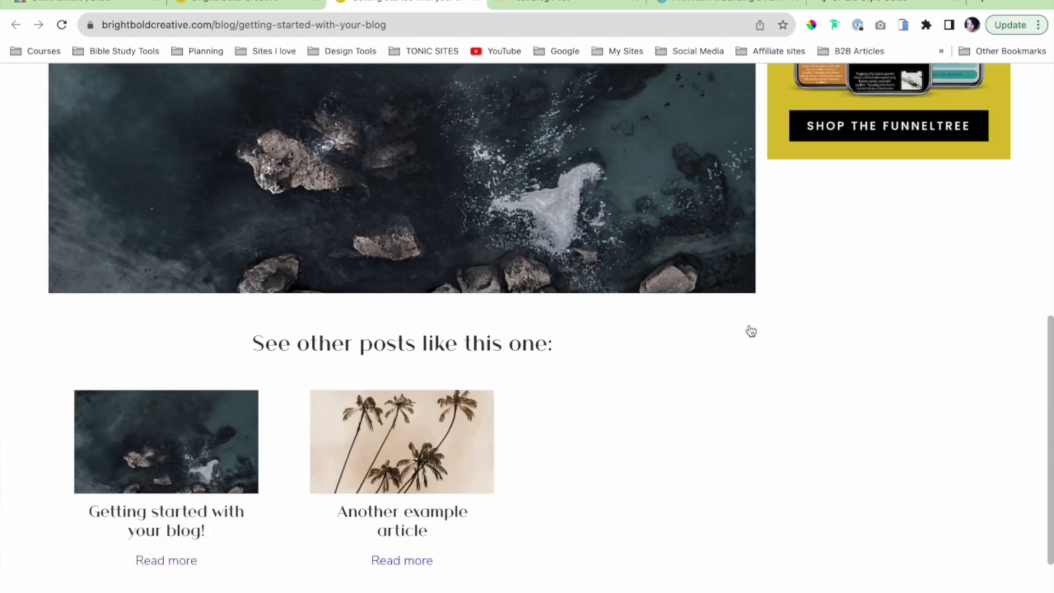
scroll(604, 406, "down", 3)
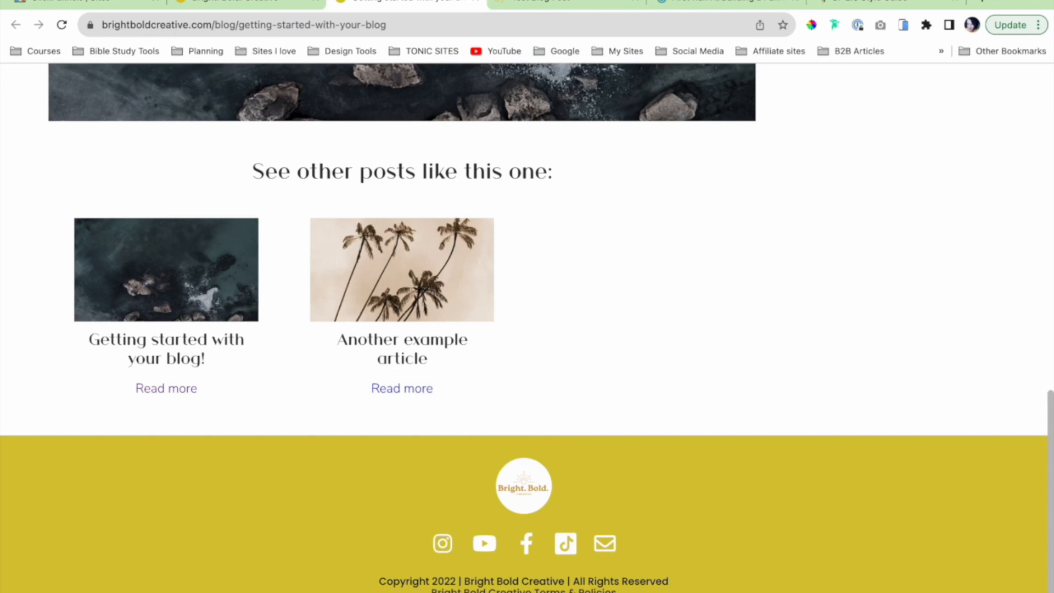
scroll(880, 292, "up", 6)
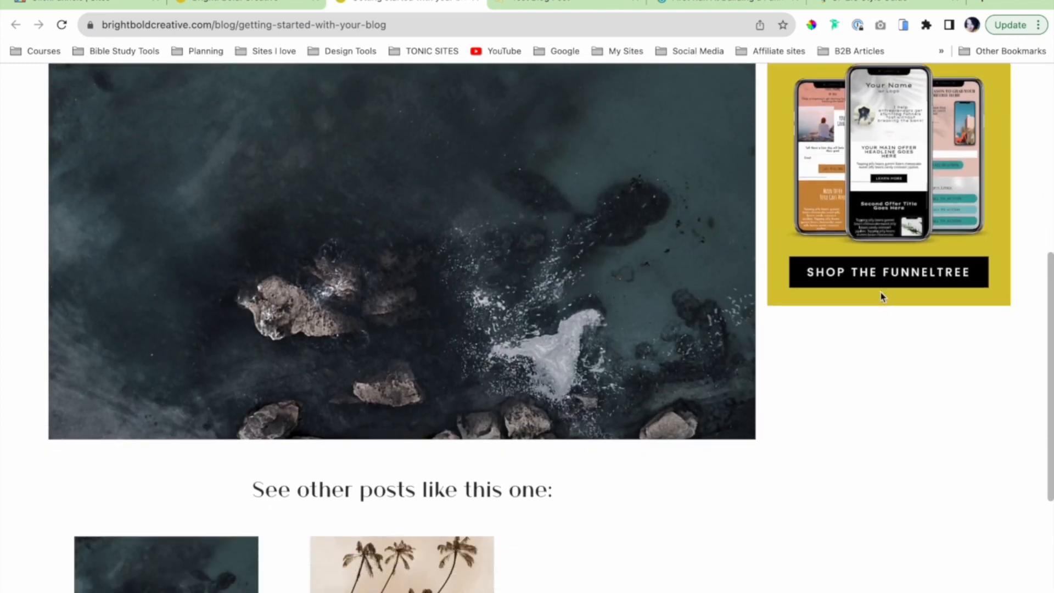
scroll(880, 292, "up", 2)
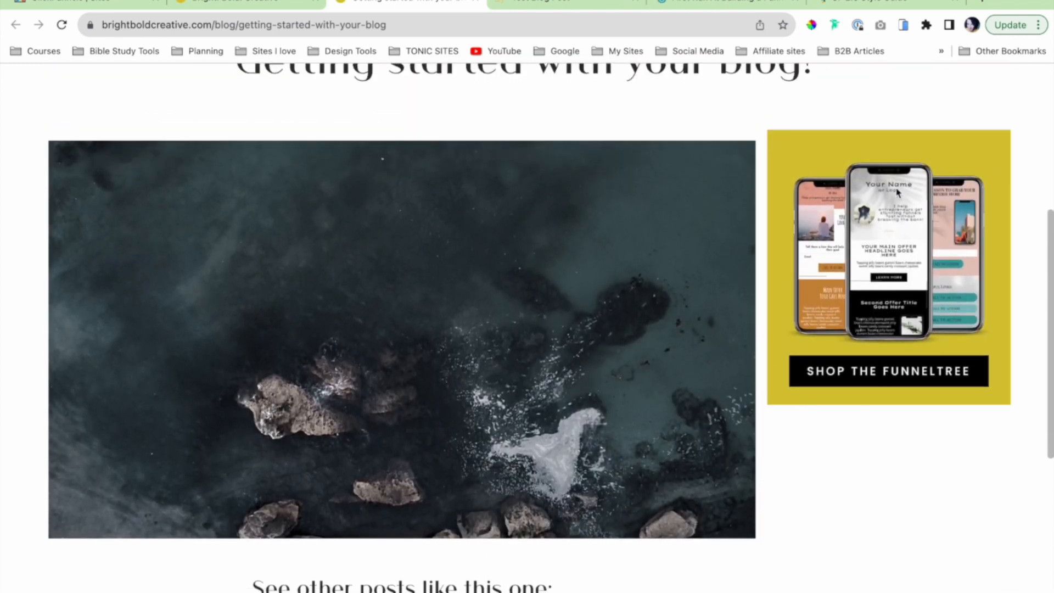
scroll(906, 239, "down", 1)
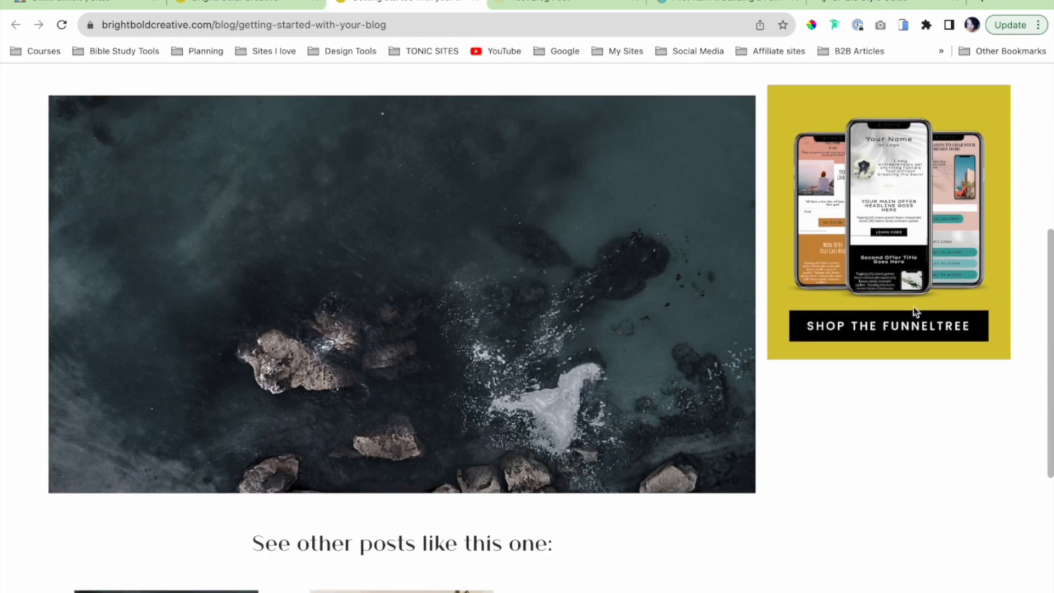
scroll(912, 313, "up", 1)
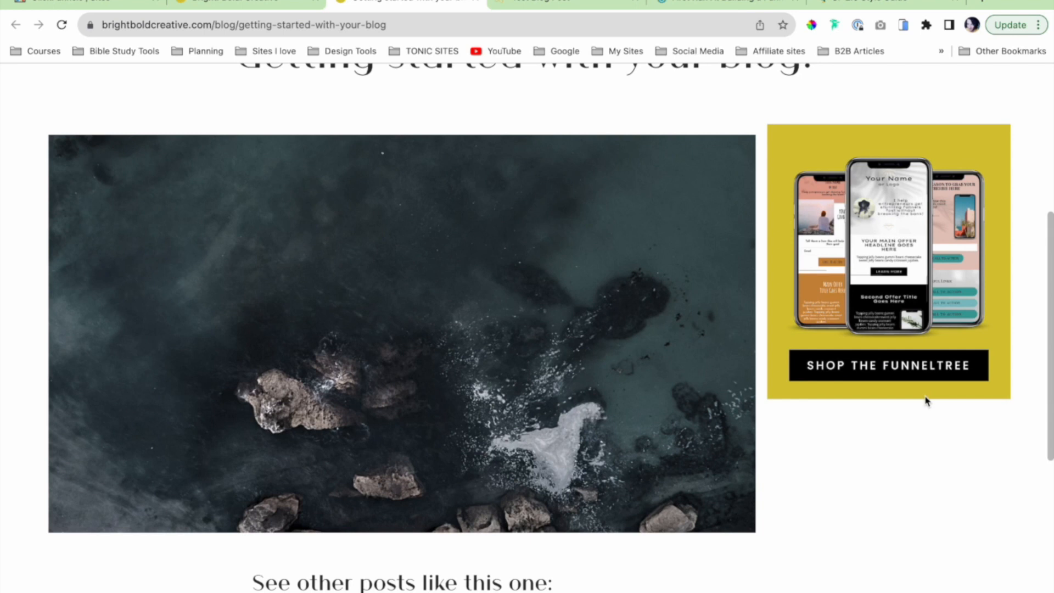
scroll(927, 402, "down", 1)
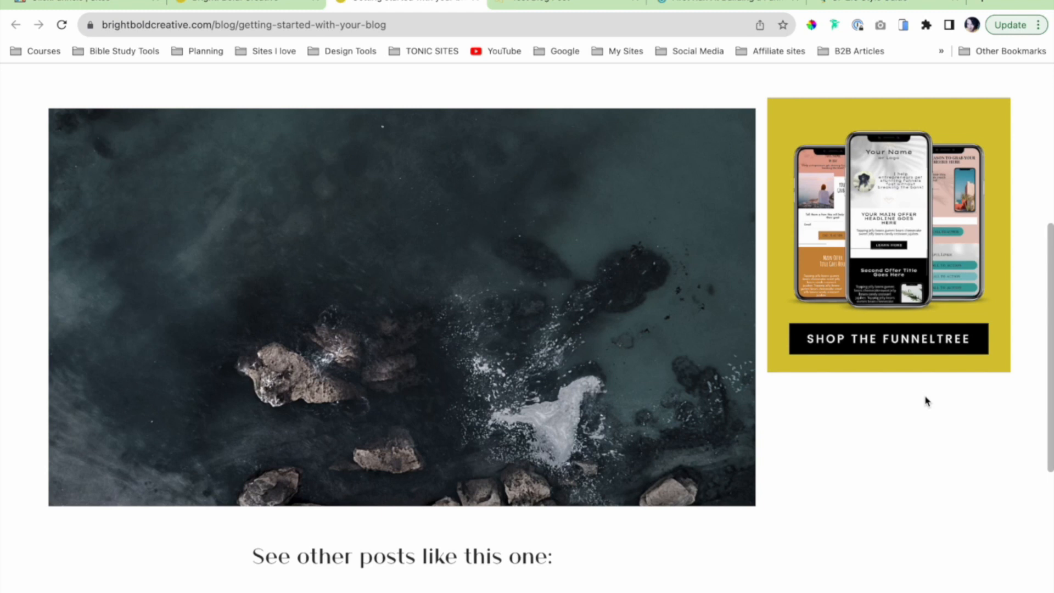
scroll(927, 401, "down", 1)
scroll(925, 401, "up", 5)
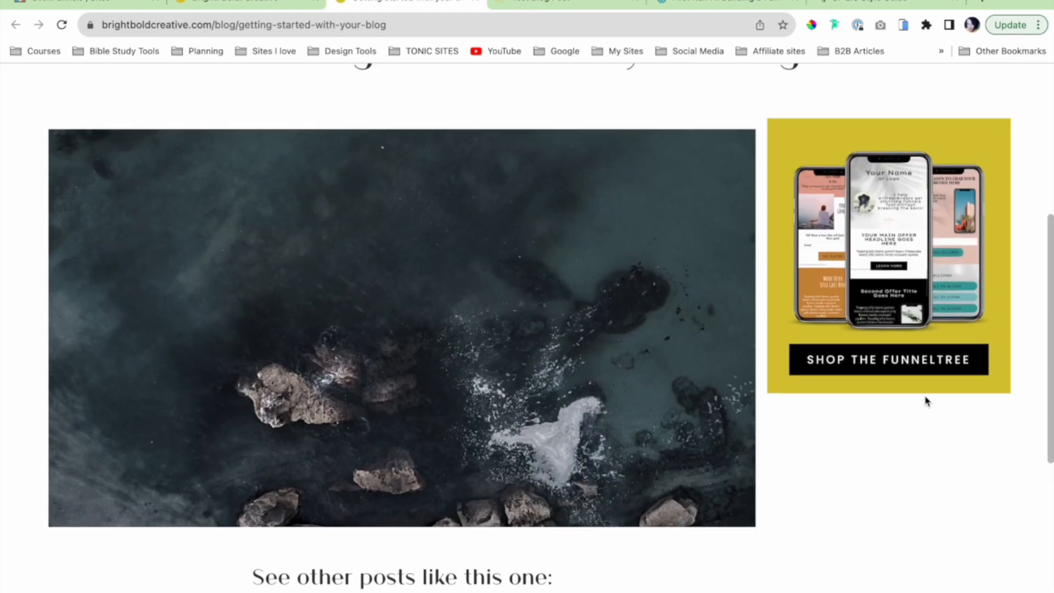
scroll(374, 263, "up", 3)
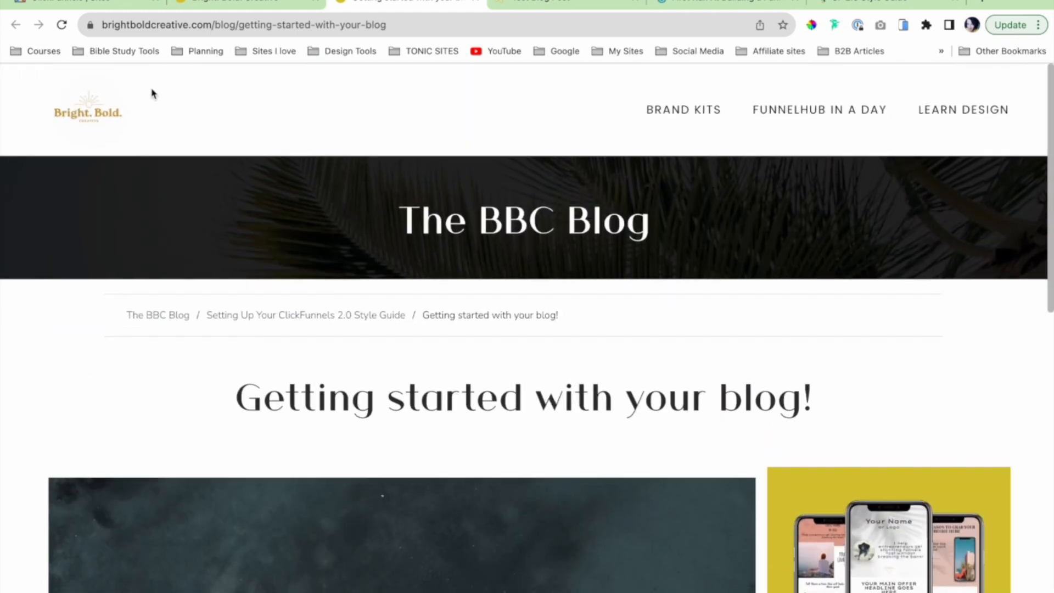